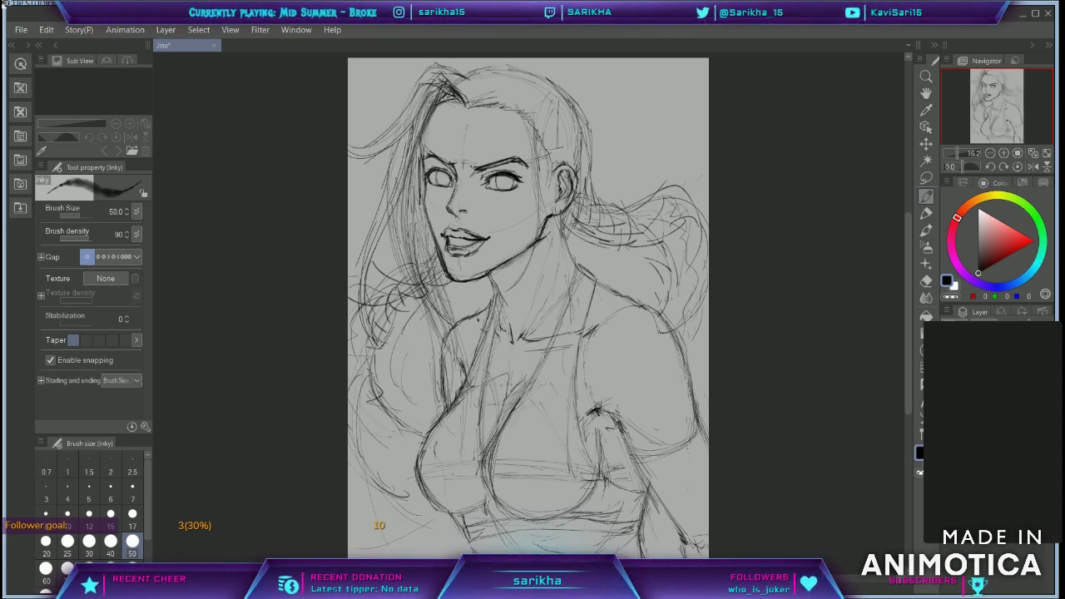
Step: Sketch extra loose hair strands and hatching beside the far cheek with the Inky brush
{"action": "mouse_move", "coordinate": [405, 213]}
{"action": "left_mouse_down"}
{"action": "mouse_move", "coordinate": [392, 240]}
{"action": "mouse_move", "coordinate": [412, 199]}
{"action": "mouse_move", "coordinate": [444, 306]}
{"action": "mouse_move", "coordinate": [418, 262]}
{"action": "left_mouse_up"}
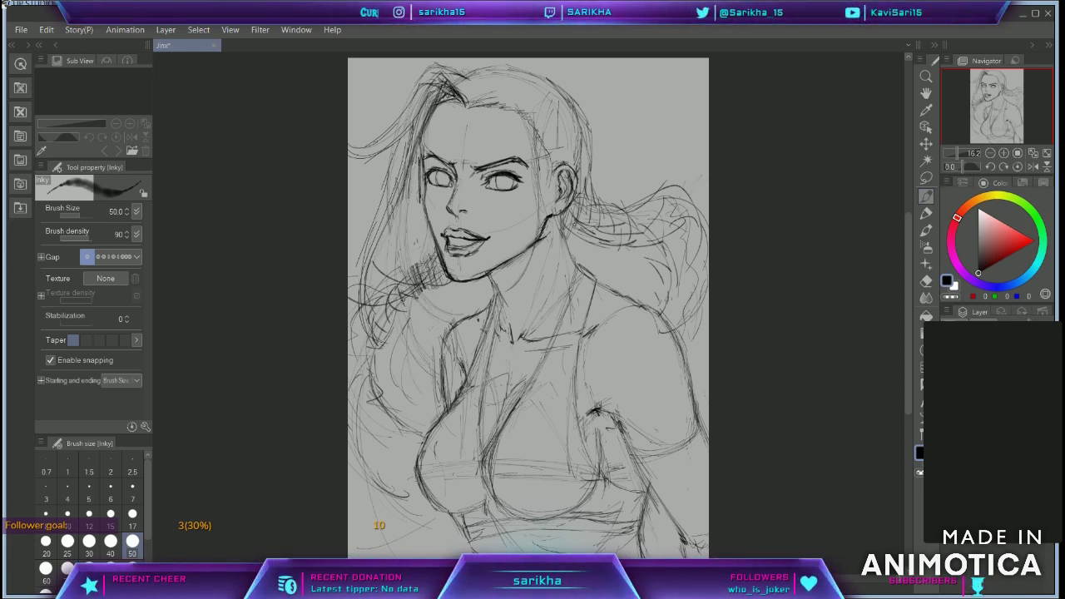
{"action": "left_click_drag", "start_coordinate": [412, 188], "coordinate": [438, 375]}
{"action": "left_click_drag", "start_coordinate": [402, 195], "coordinate": [428, 365]}
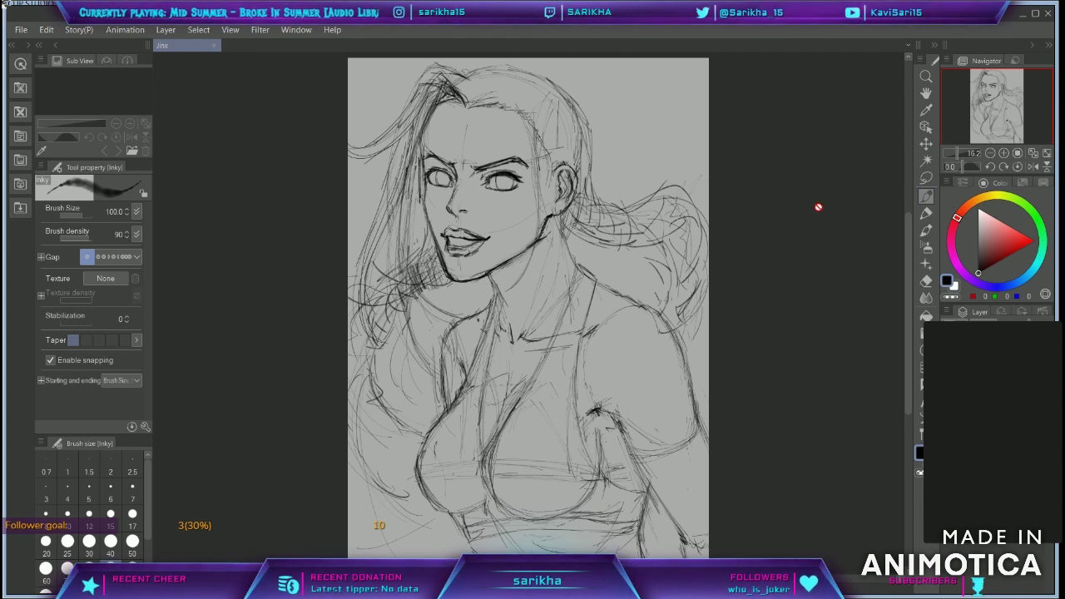
Step: Fade the rough sketch for tracing and set up the HUPEN brush at size 150
{"action": "left_click", "coordinate": [1008, 320]}
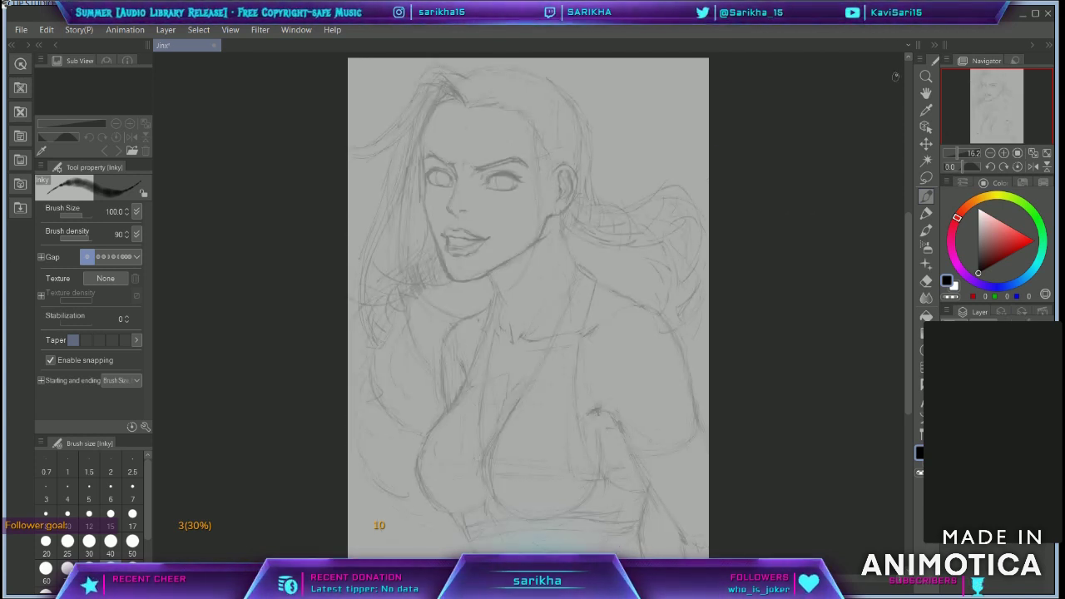
{"action": "key", "text": "p"}
{"action": "key", "text": "p"}
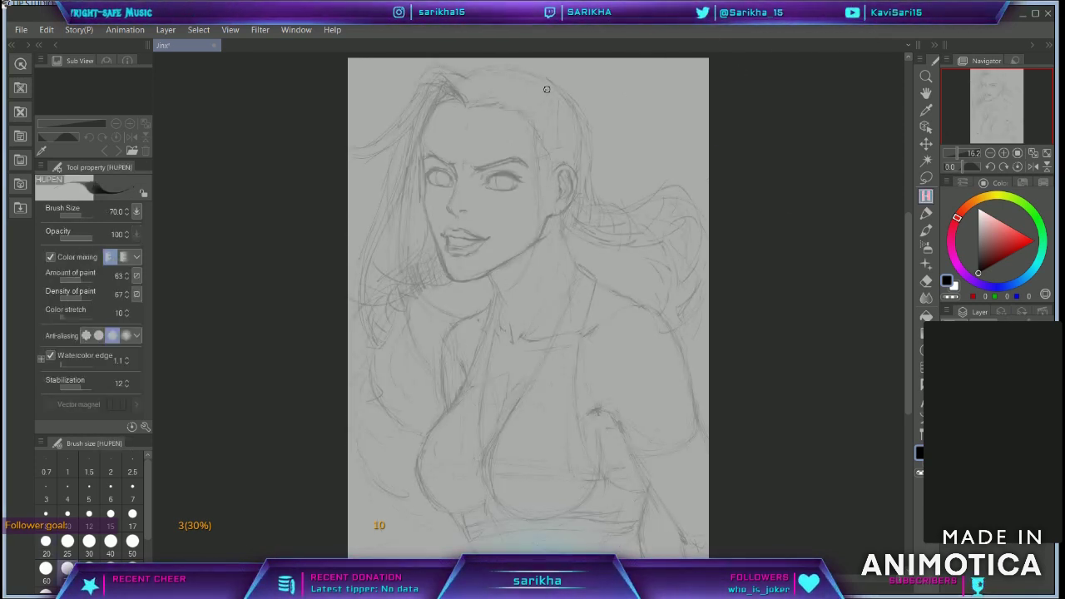
{"action": "key", "text": "]"}
{"action": "key", "text": "]"}
{"action": "key", "text": "]"}
{"action": "key", "text": "]"}
Step: Ink the neck edges and the halter top's straps down to the chest, over the faded sketch
{"action": "mouse_move", "coordinate": [563, 220]}
{"action": "left_mouse_down"}
{"action": "mouse_move", "coordinate": [575, 258]}
{"action": "mouse_move", "coordinate": [563, 311]}
{"action": "mouse_move", "coordinate": [494, 440]}
{"action": "left_mouse_up"}
{"action": "mouse_move", "coordinate": [580, 265]}
{"action": "left_mouse_down"}
{"action": "mouse_move", "coordinate": [595, 278]}
{"action": "mouse_move", "coordinate": [576, 406]}
{"action": "mouse_move", "coordinate": [603, 475]}
{"action": "mouse_move", "coordinate": [645, 492]}
{"action": "left_mouse_up"}
{"action": "left_click_drag", "start_coordinate": [493, 447], "coordinate": [518, 518]}
{"action": "left_click", "coordinate": [1033, 166]}
{"action": "mouse_move", "coordinate": [567, 483]}
{"action": "left_mouse_down"}
{"action": "mouse_move", "coordinate": [573, 440]}
{"action": "mouse_move", "coordinate": [503, 467]}
{"action": "left_mouse_up"}
{"action": "left_click_drag", "start_coordinate": [567, 256], "coordinate": [582, 409]}
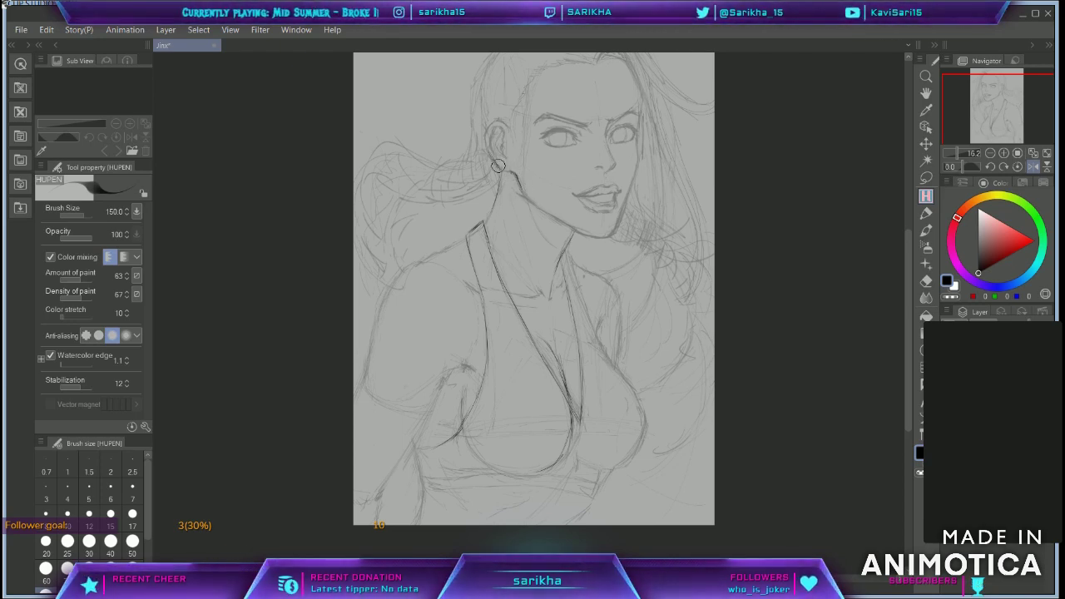
Step: Ink the upper eyelid, inner corner and outer lashes of the eye nearest the ear
{"action": "left_click", "coordinate": [1018, 153]}
{"action": "left_click_drag", "start_coordinate": [994, 93], "coordinate": [1003, 91]}
{"action": "left_click", "coordinate": [1032, 167]}
{"action": "left_click_drag", "start_coordinate": [612, 220], "coordinate": [661, 404]}
{"action": "left_click_drag", "start_coordinate": [636, 259], "coordinate": [608, 305]}
{"action": "mouse_move", "coordinate": [620, 266]}
{"action": "left_mouse_down"}
{"action": "mouse_move", "coordinate": [580, 297]}
{"action": "mouse_move", "coordinate": [821, 247]}
{"action": "left_mouse_up"}
{"action": "left_click_drag", "start_coordinate": [639, 239], "coordinate": [798, 236]}
{"action": "mouse_move", "coordinate": [771, 238]}
{"action": "left_mouse_down"}
{"action": "mouse_move", "coordinate": [800, 257]}
{"action": "mouse_move", "coordinate": [822, 267]}
{"action": "left_mouse_up"}
Step: Ink the near eye's iris curves and lower lid, redoing the iris's first side
{"action": "mouse_move", "coordinate": [717, 226]}
{"action": "left_mouse_down"}
{"action": "mouse_move", "coordinate": [837, 276]}
{"action": "mouse_move", "coordinate": [759, 324]}
{"action": "left_mouse_up"}
{"action": "left_click_drag", "start_coordinate": [671, 233], "coordinate": [697, 330]}
{"action": "key", "text": "ctrl+z"}
{"action": "left_click_drag", "start_coordinate": [673, 233], "coordinate": [704, 331]}
{"action": "left_click_drag", "start_coordinate": [780, 255], "coordinate": [752, 327]}
{"action": "mouse_move", "coordinate": [634, 262]}
{"action": "left_mouse_down"}
{"action": "mouse_move", "coordinate": [616, 320]}
{"action": "mouse_move", "coordinate": [793, 323]}
{"action": "left_mouse_up"}
{"action": "left_click_drag", "start_coordinate": [806, 297], "coordinate": [756, 328]}
Step: Ink the near eye's lid creases and the frown mark and eyebrow above it
{"action": "mouse_move", "coordinate": [664, 232]}
{"action": "left_mouse_down"}
{"action": "mouse_move", "coordinate": [794, 251]}
{"action": "mouse_move", "coordinate": [600, 262]}
{"action": "left_mouse_up"}
{"action": "left_click_drag", "start_coordinate": [586, 243], "coordinate": [574, 261]}
{"action": "mouse_move", "coordinate": [608, 223]}
{"action": "left_mouse_down"}
{"action": "mouse_move", "coordinate": [735, 206]}
{"action": "mouse_move", "coordinate": [789, 219]}
{"action": "left_mouse_up"}
{"action": "left_click_drag", "start_coordinate": [532, 223], "coordinate": [514, 246]}
{"action": "mouse_move", "coordinate": [545, 198]}
{"action": "left_mouse_down"}
{"action": "mouse_move", "coordinate": [575, 189]}
{"action": "mouse_move", "coordinate": [601, 197]}
{"action": "mouse_move", "coordinate": [726, 155]}
{"action": "mouse_move", "coordinate": [844, 157]}
{"action": "mouse_move", "coordinate": [613, 158]}
{"action": "mouse_move", "coordinate": [769, 133]}
{"action": "mouse_move", "coordinate": [868, 63]}
{"action": "mouse_move", "coordinate": [870, 186]}
{"action": "left_mouse_up"}
Step: Ink the nose from the inner brow along the bridge to the tip and nostril
{"action": "left_click_drag", "start_coordinate": [384, 156], "coordinate": [426, 211]}
{"action": "left_click_drag", "start_coordinate": [390, 179], "coordinate": [427, 254]}
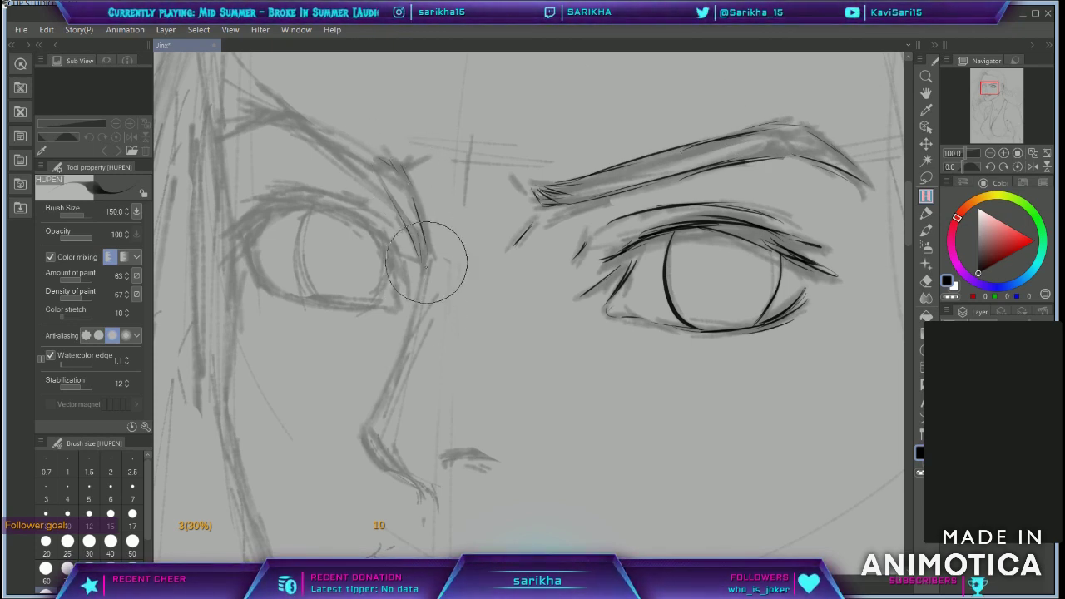
{"action": "left_click_drag", "start_coordinate": [660, 340], "coordinate": [828, 218]}
{"action": "mouse_move", "coordinate": [580, 75]}
{"action": "left_mouse_down"}
{"action": "mouse_move", "coordinate": [594, 150]}
{"action": "mouse_move", "coordinate": [537, 300]}
{"action": "mouse_move", "coordinate": [590, 374]}
{"action": "left_mouse_up"}
{"action": "mouse_move", "coordinate": [531, 311]}
{"action": "left_mouse_down"}
{"action": "mouse_move", "coordinate": [590, 368]}
{"action": "mouse_move", "coordinate": [659, 338]}
{"action": "mouse_move", "coordinate": [659, 348]}
{"action": "mouse_move", "coordinate": [649, 343]}
{"action": "left_mouse_up"}
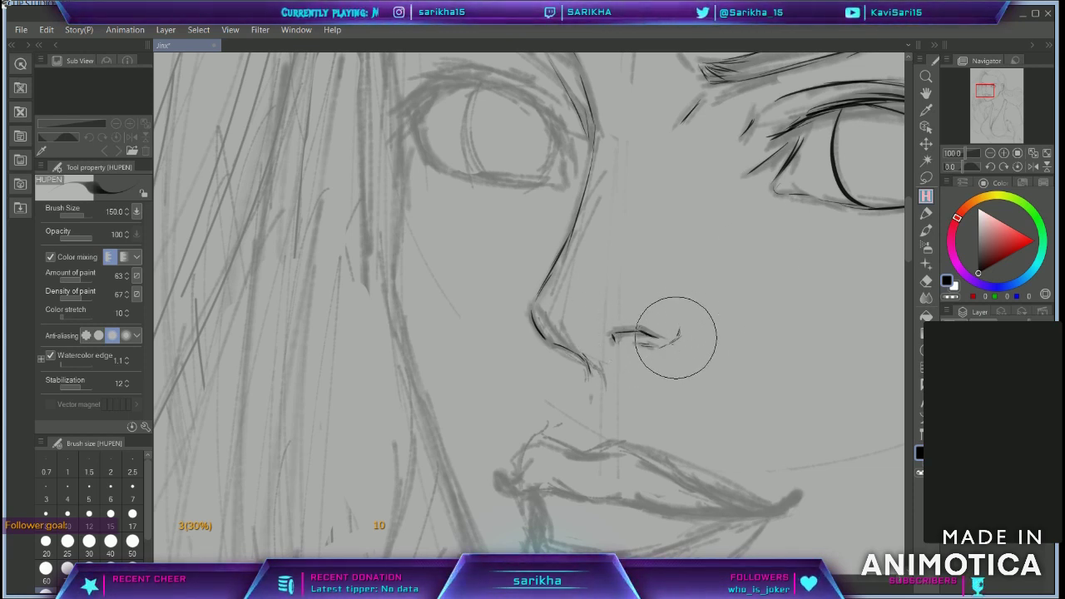
Step: Ink the far eye's upper eyelid line and outer lashes with the HUPEN brush
{"action": "left_click_drag", "start_coordinate": [603, 89], "coordinate": [630, 206]}
{"action": "key", "text": "p"}
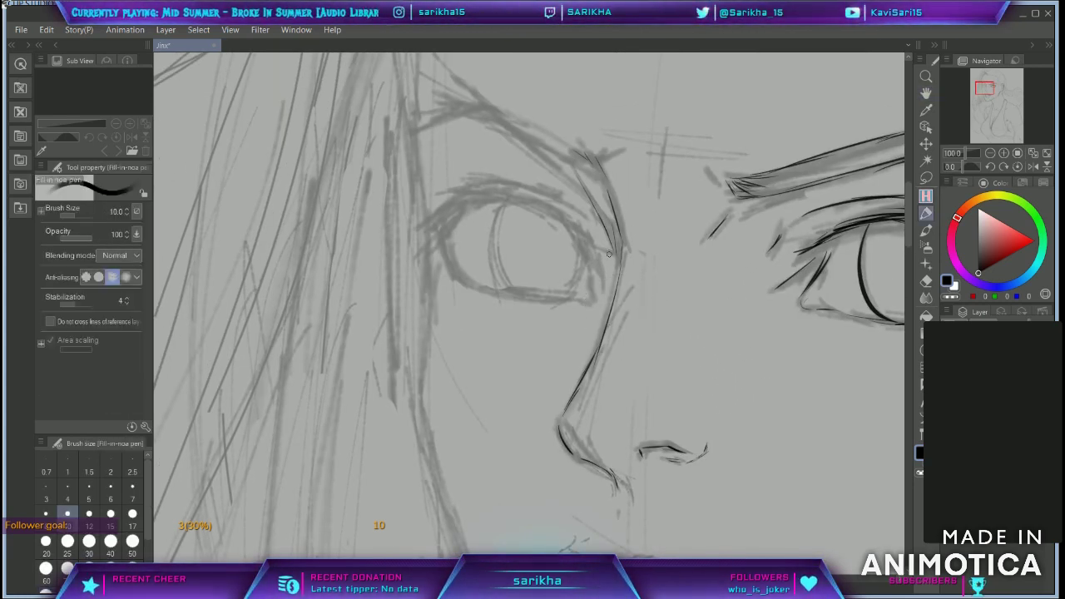
{"action": "key", "text": "p"}
{"action": "mouse_move", "coordinate": [573, 227]}
{"action": "left_mouse_down"}
{"action": "mouse_move", "coordinate": [600, 273]}
{"action": "mouse_move", "coordinate": [589, 262]}
{"action": "left_mouse_up"}
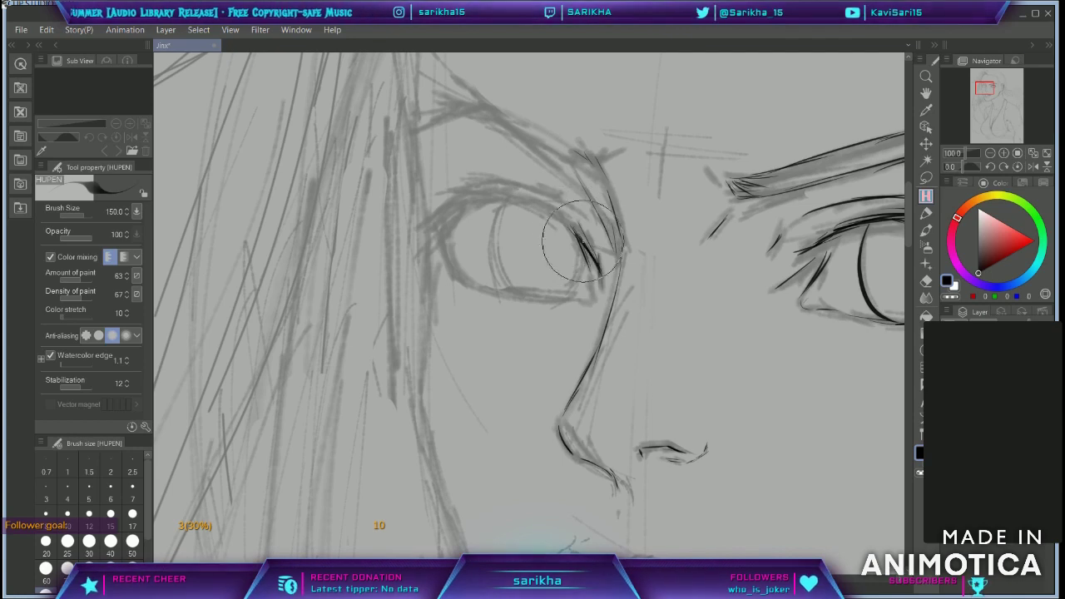
{"action": "key", "text": "h"}
{"action": "mouse_move", "coordinate": [477, 238]}
{"action": "left_mouse_down"}
{"action": "mouse_move", "coordinate": [584, 190]}
{"action": "mouse_move", "coordinate": [651, 228]}
{"action": "left_mouse_up"}
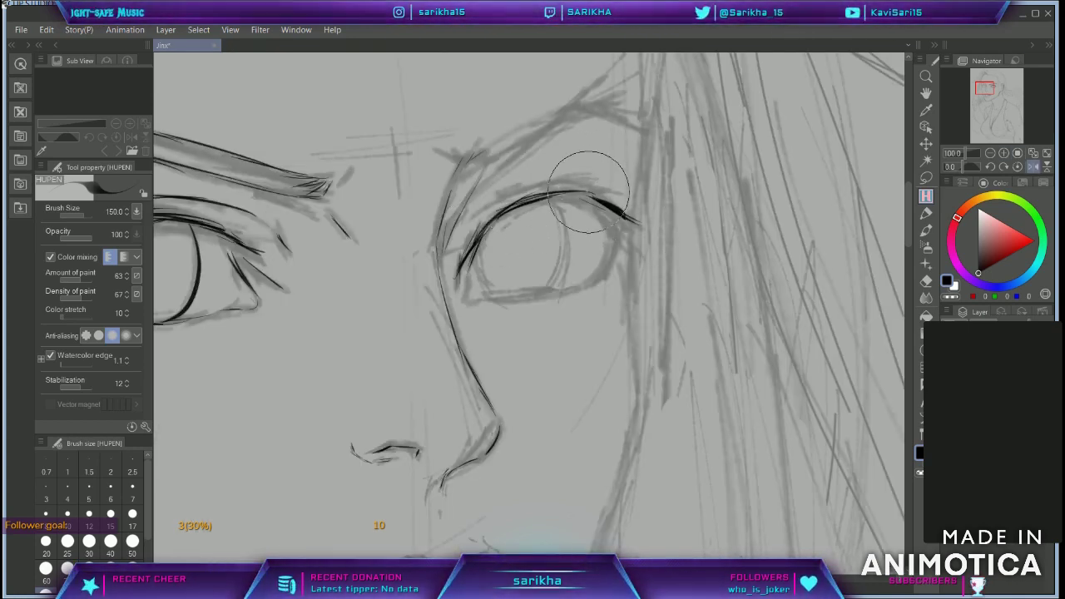
{"action": "left_click_drag", "start_coordinate": [588, 200], "coordinate": [626, 241]}
Step: Ink the far eye's inner corner, iris and lower lid, and thicken its outer lashes
{"action": "left_click_drag", "start_coordinate": [474, 254], "coordinate": [491, 289]}
{"action": "left_click_drag", "start_coordinate": [558, 199], "coordinate": [553, 287]}
{"action": "left_click", "coordinate": [1034, 167]}
{"action": "left_click_drag", "start_coordinate": [446, 237], "coordinate": [467, 282]}
{"action": "left_click_drag", "start_coordinate": [441, 232], "coordinate": [478, 286]}
{"action": "left_click_drag", "start_coordinate": [591, 279], "coordinate": [582, 302]}
{"action": "key", "text": "ctrl+h"}
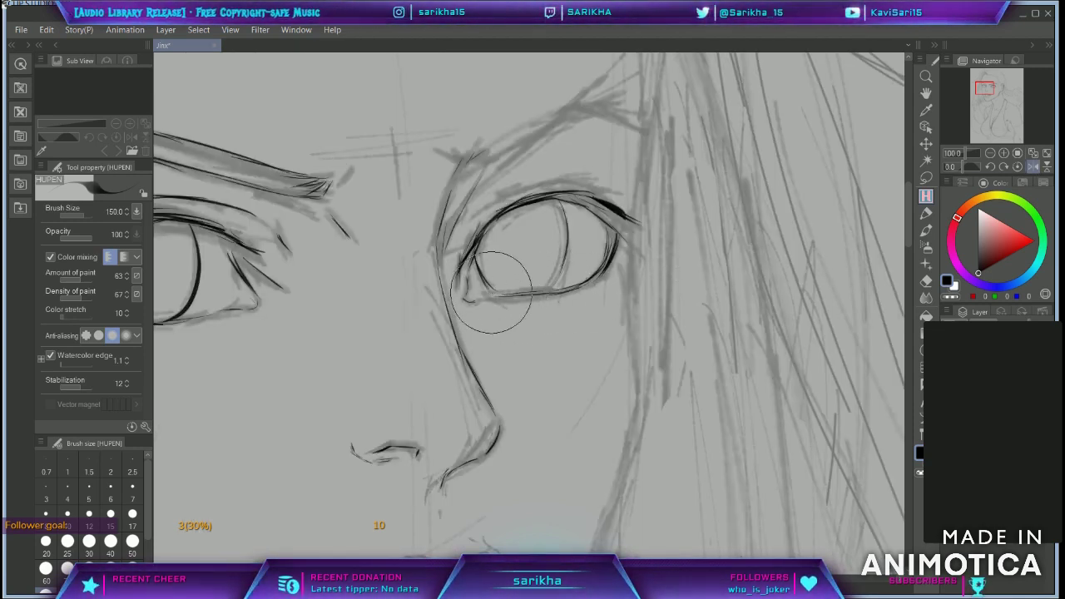
{"action": "mouse_move", "coordinate": [555, 198]}
{"action": "left_mouse_down"}
{"action": "mouse_move", "coordinate": [609, 172]}
{"action": "mouse_move", "coordinate": [639, 244]}
{"action": "left_mouse_up"}
{"action": "left_click_drag", "start_coordinate": [609, 210], "coordinate": [635, 239]}
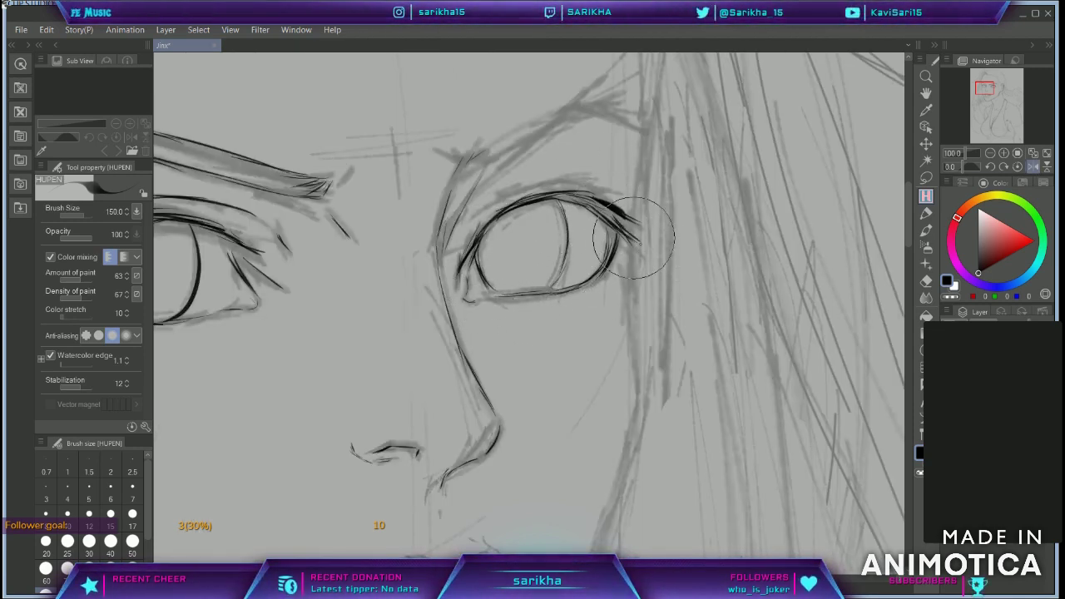
Step: Ink the upper and lower edges of the eyebrow over the far eye
{"action": "mouse_move", "coordinate": [482, 215]}
{"action": "left_mouse_down"}
{"action": "mouse_move", "coordinate": [631, 193]}
{"action": "mouse_move", "coordinate": [629, 214]}
{"action": "mouse_move", "coordinate": [715, 250]}
{"action": "left_mouse_up"}
{"action": "mouse_move", "coordinate": [502, 253]}
{"action": "left_mouse_down"}
{"action": "mouse_move", "coordinate": [665, 172]}
{"action": "mouse_move", "coordinate": [687, 193]}
{"action": "left_mouse_up"}
{"action": "mouse_move", "coordinate": [516, 220]}
{"action": "left_mouse_down"}
{"action": "mouse_move", "coordinate": [639, 162]}
{"action": "mouse_move", "coordinate": [689, 184]}
{"action": "left_mouse_up"}
{"action": "mouse_move", "coordinate": [502, 251]}
{"action": "left_mouse_down"}
{"action": "mouse_move", "coordinate": [531, 206]}
{"action": "mouse_move", "coordinate": [555, 201]}
{"action": "left_mouse_up"}
{"action": "mouse_move", "coordinate": [514, 240]}
{"action": "left_mouse_down"}
{"action": "mouse_move", "coordinate": [547, 212]}
{"action": "mouse_move", "coordinate": [563, 178]}
{"action": "left_mouse_up"}
Step: Ink the far cheek's contour and the line from the ear down to the jaw corner
{"action": "mouse_move", "coordinate": [687, 189]}
{"action": "left_mouse_down"}
{"action": "mouse_move", "coordinate": [683, 217]}
{"action": "mouse_move", "coordinate": [683, 465]}
{"action": "left_mouse_up"}
{"action": "left_click", "coordinate": [990, 153]}
{"action": "left_click_drag", "start_coordinate": [673, 421], "coordinate": [753, 263]}
{"action": "left_click_drag", "start_coordinate": [685, 207], "coordinate": [619, 436]}
{"action": "left_click", "coordinate": [1033, 166]}
{"action": "left_click_drag", "start_coordinate": [697, 438], "coordinate": [710, 375]}
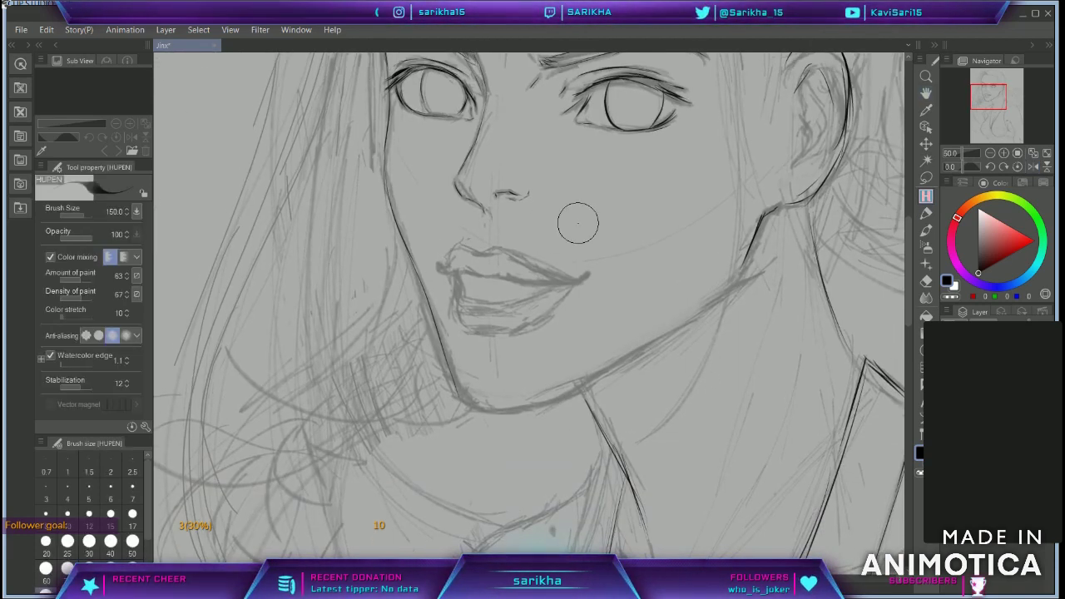
Step: Undo the last two strokes and ink the face contour from the far cheek around the chin and along the jaw
{"action": "key", "text": "ctrl+z"}
{"action": "key", "text": "ctrl+z"}
{"action": "left_click_drag", "start_coordinate": [385, 172], "coordinate": [435, 330]}
{"action": "mouse_move", "coordinate": [409, 248]}
{"action": "left_mouse_down"}
{"action": "mouse_move", "coordinate": [458, 394]}
{"action": "mouse_move", "coordinate": [558, 388]}
{"action": "mouse_move", "coordinate": [596, 370]}
{"action": "left_mouse_up"}
{"action": "left_click_drag", "start_coordinate": [753, 259], "coordinate": [725, 295]}
{"action": "left_click_drag", "start_coordinate": [549, 404], "coordinate": [700, 318]}
{"action": "left_click_drag", "start_coordinate": [571, 389], "coordinate": [687, 326]}
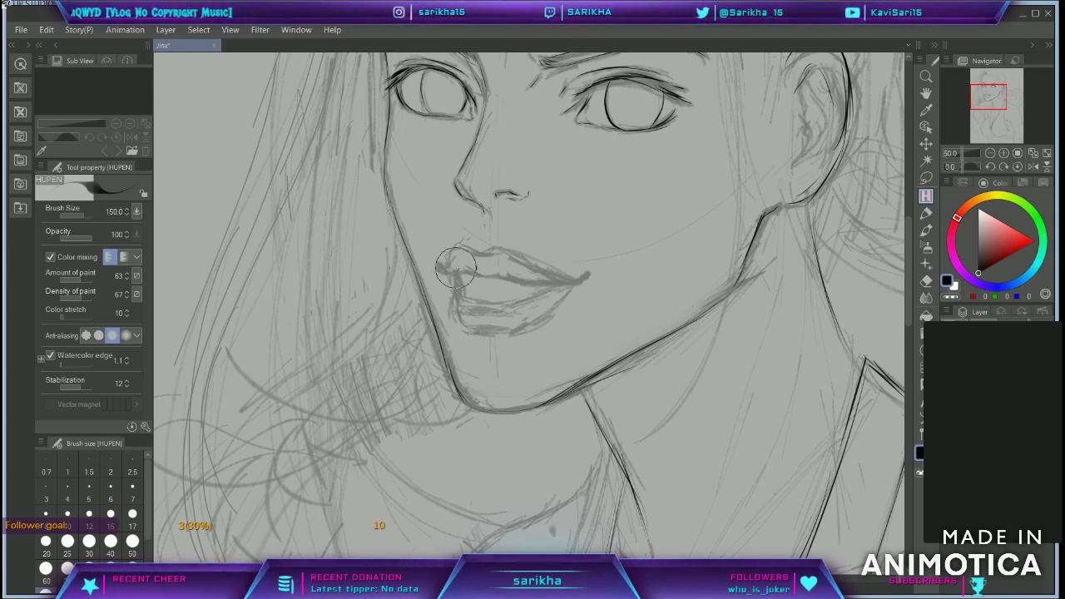
Step: Ink the upper lip, the mouth line and the mouth corners
{"action": "mouse_move", "coordinate": [445, 267]}
{"action": "left_mouse_down"}
{"action": "mouse_move", "coordinate": [451, 222]}
{"action": "mouse_move", "coordinate": [597, 261]}
{"action": "mouse_move", "coordinate": [582, 280]}
{"action": "mouse_move", "coordinate": [617, 264]}
{"action": "mouse_move", "coordinate": [604, 300]}
{"action": "left_mouse_up"}
{"action": "key", "text": "h"}
{"action": "left_click_drag", "start_coordinate": [523, 278], "coordinate": [569, 275]}
{"action": "left_click_drag", "start_coordinate": [485, 280], "coordinate": [566, 249]}
{"action": "key", "text": "h"}
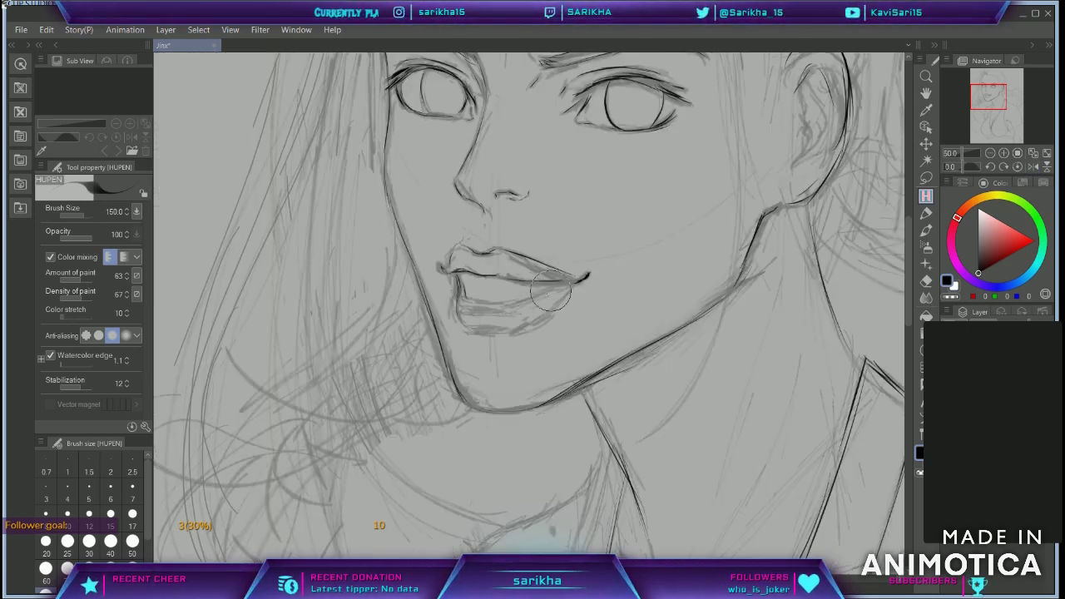
Step: Ink the mouth opening and the lower lip's outline
{"action": "mouse_move", "coordinate": [509, 278]}
{"action": "left_mouse_down"}
{"action": "mouse_move", "coordinate": [558, 287]}
{"action": "mouse_move", "coordinate": [509, 301]}
{"action": "left_mouse_up"}
{"action": "key", "text": "h"}
{"action": "left_click_drag", "start_coordinate": [589, 334], "coordinate": [557, 335]}
{"action": "key", "text": "space"}
{"action": "left_click_drag", "start_coordinate": [697, 259], "coordinate": [762, 206]}
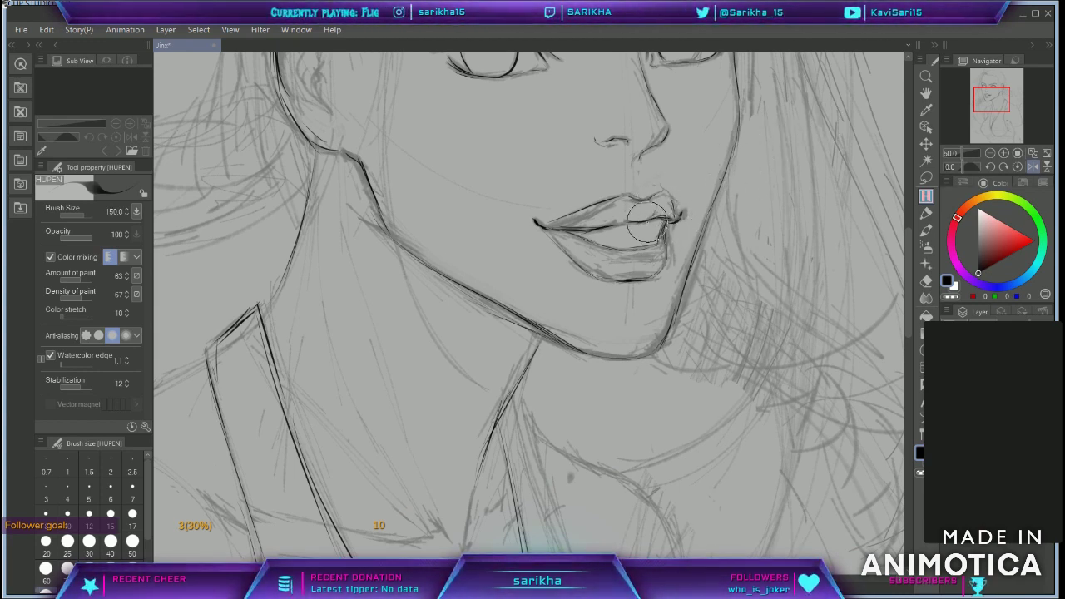
Step: Redraw the ear's outer contour along the sketch and ink its inner folds
{"action": "left_click_drag", "start_coordinate": [767, 158], "coordinate": [772, 344]}
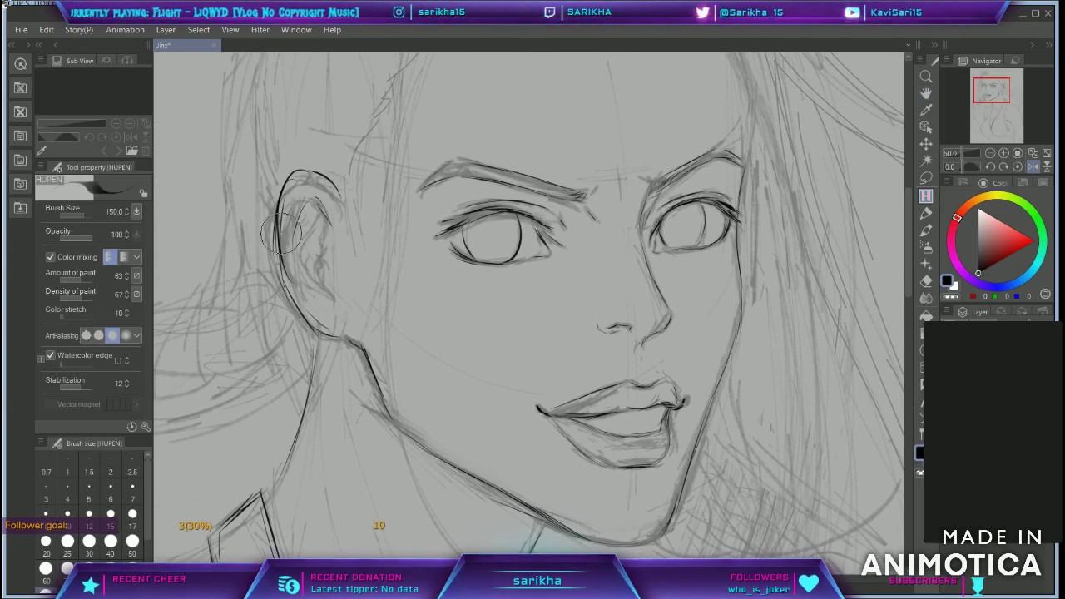
{"action": "left_click_drag", "start_coordinate": [289, 153], "coordinate": [275, 273]}
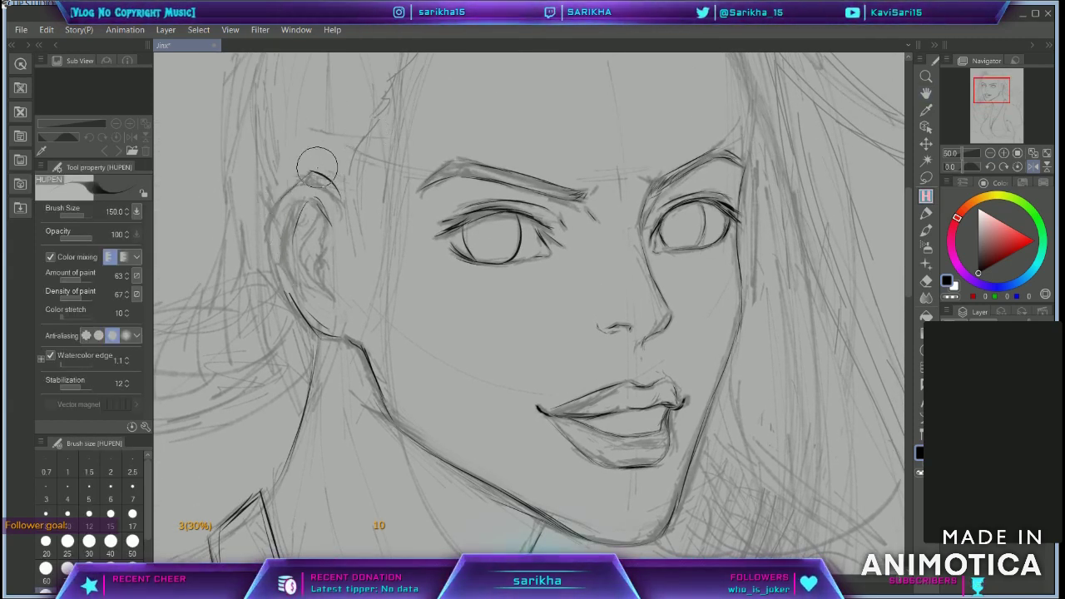
{"action": "mouse_move", "coordinate": [317, 169]}
{"action": "left_mouse_down"}
{"action": "mouse_move", "coordinate": [269, 264]}
{"action": "mouse_move", "coordinate": [310, 326]}
{"action": "mouse_move", "coordinate": [339, 195]}
{"action": "mouse_move", "coordinate": [335, 230]}
{"action": "left_mouse_up"}
{"action": "mouse_move", "coordinate": [298, 200]}
{"action": "left_mouse_down"}
{"action": "mouse_move", "coordinate": [318, 203]}
{"action": "mouse_move", "coordinate": [281, 261]}
{"action": "left_mouse_up"}
{"action": "key", "text": "bracketright"}
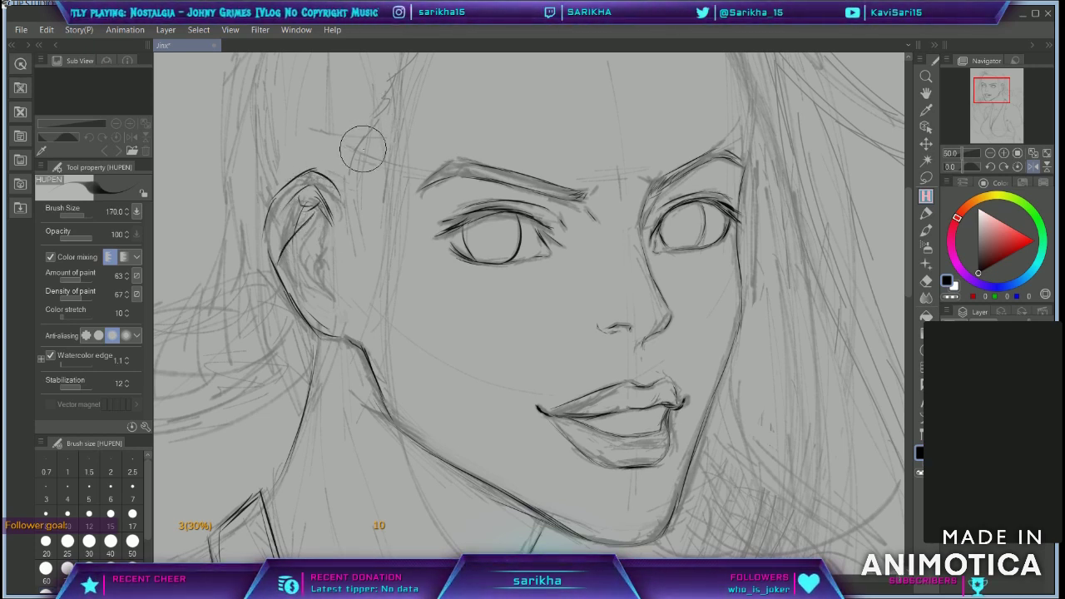
{"action": "key", "text": "ctrl+z"}
{"action": "left_click_drag", "start_coordinate": [318, 204], "coordinate": [317, 288]}
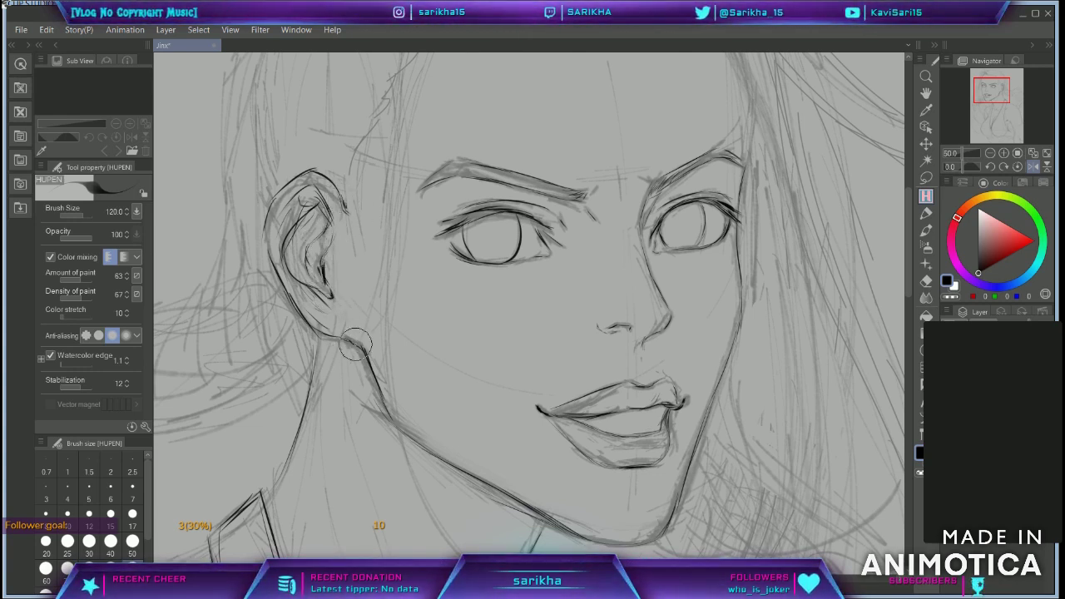
Step: Ink the neck muscles, the collarbone notch and the contours of both shoulders with the brush at size 120
{"action": "left_click", "coordinate": [990, 153]}
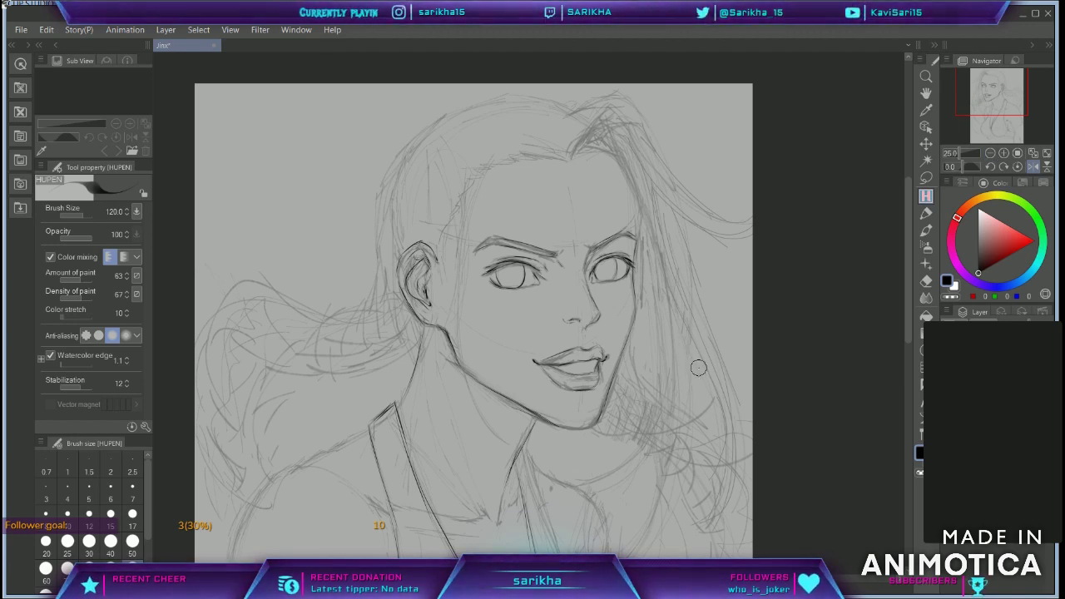
{"action": "scroll", "coordinate": [543, 348], "scroll_direction": "down", "scroll_amount": 3}
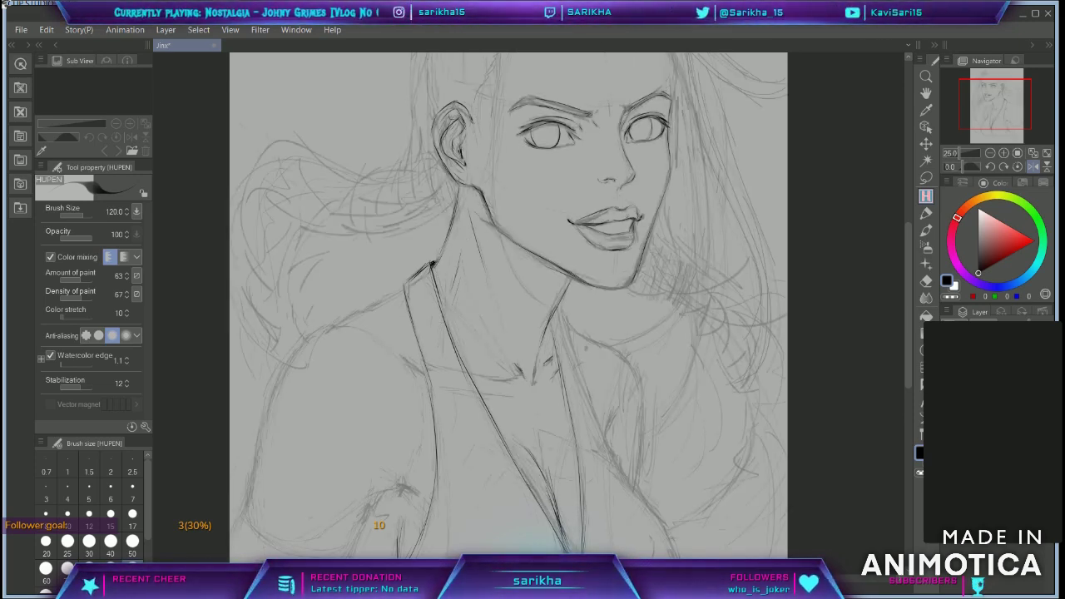
{"action": "left_click", "coordinate": [1032, 167]}
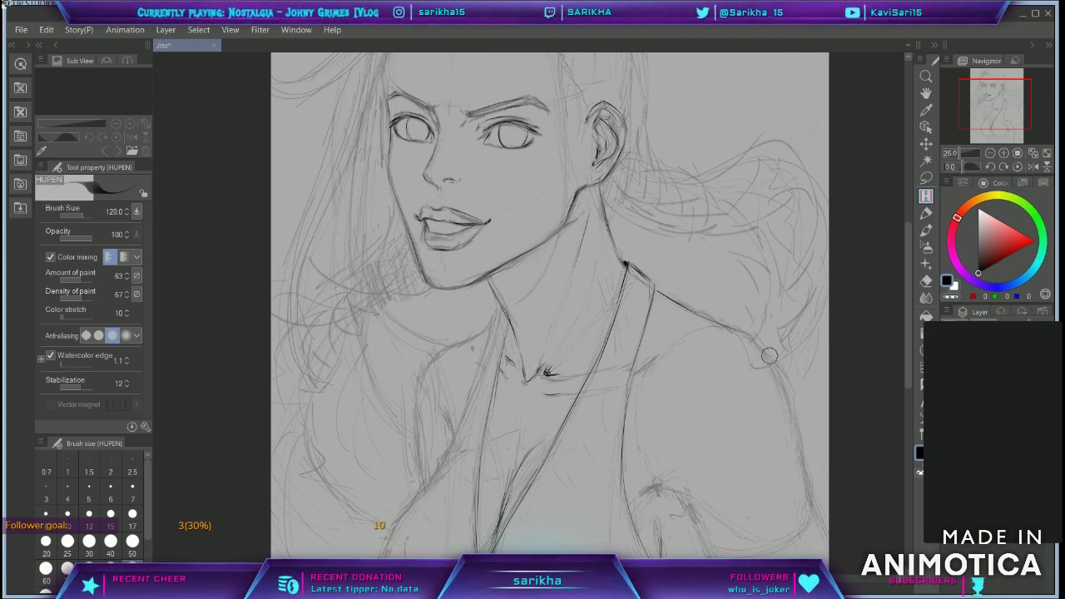
{"action": "left_click", "coordinate": [1032, 165]}
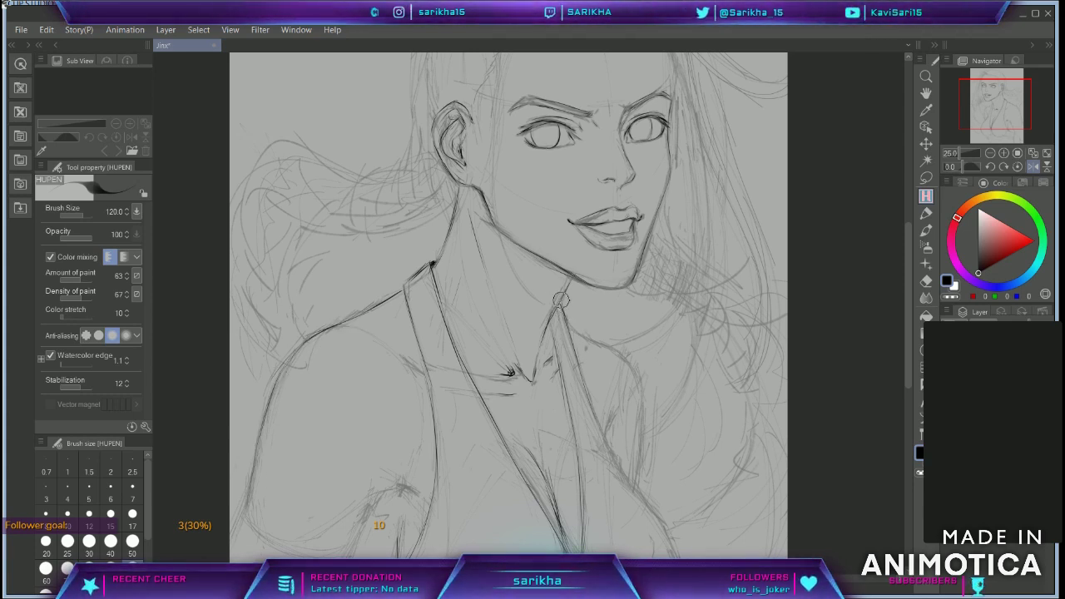
{"action": "key", "text": "h"}
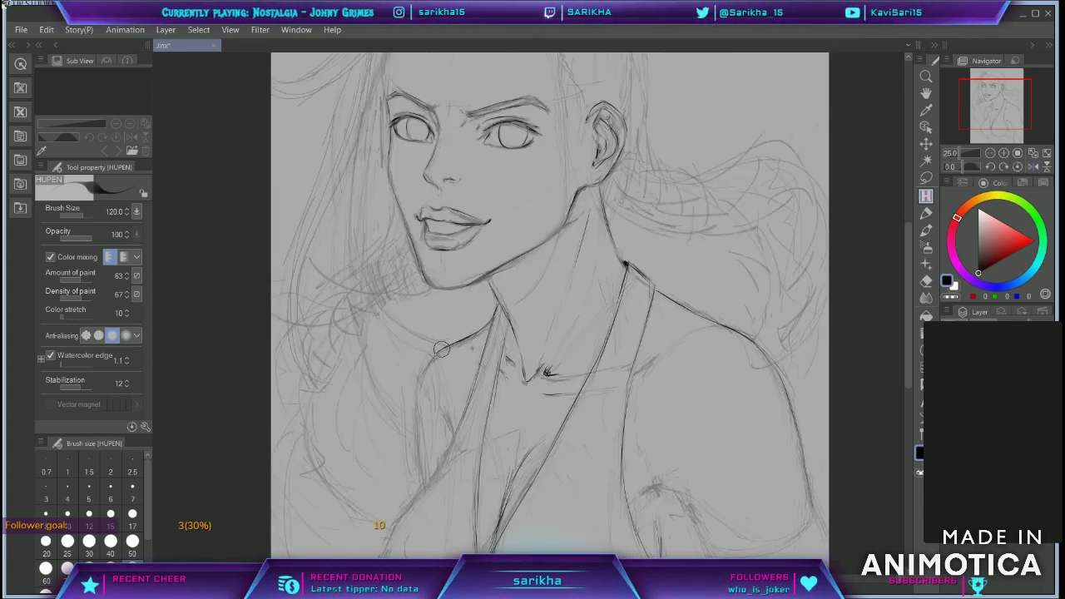
Step: Ink the halter top's bust contours, its lower band edge and the waist sides
{"action": "left_click_drag", "start_coordinate": [680, 436], "coordinate": [738, 205]}
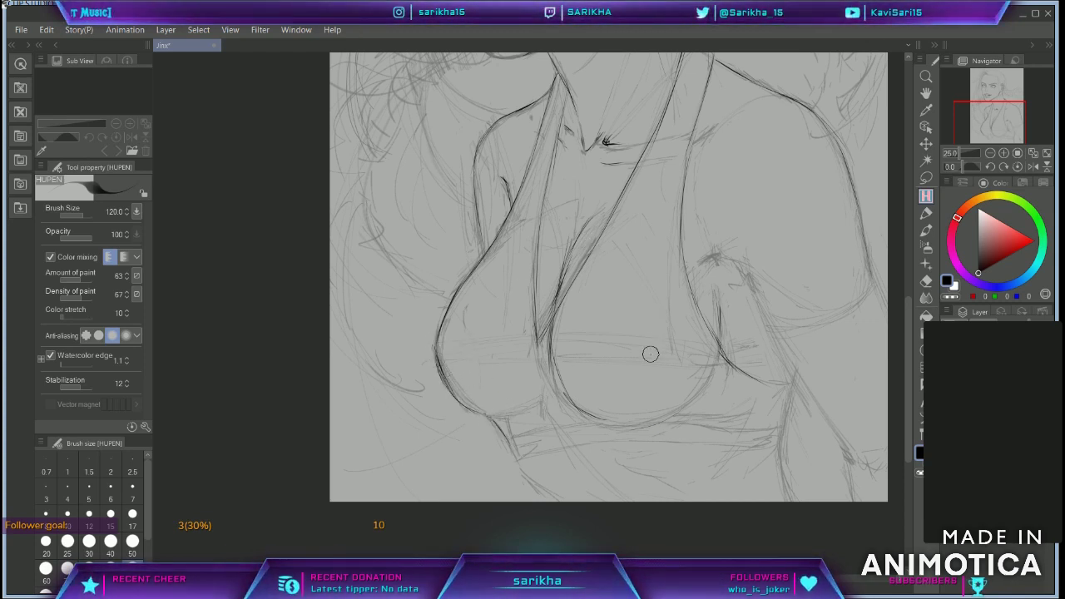
{"action": "scroll", "coordinate": [653, 350], "scroll_direction": "down", "scroll_amount": 3}
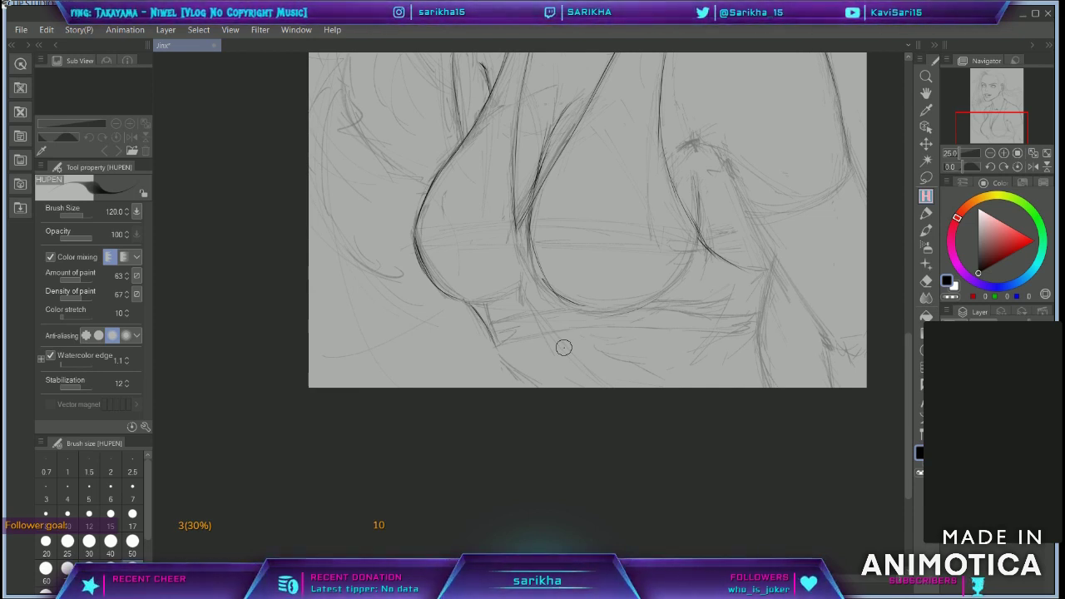
{"action": "left_click_drag", "start_coordinate": [548, 332], "coordinate": [715, 332]}
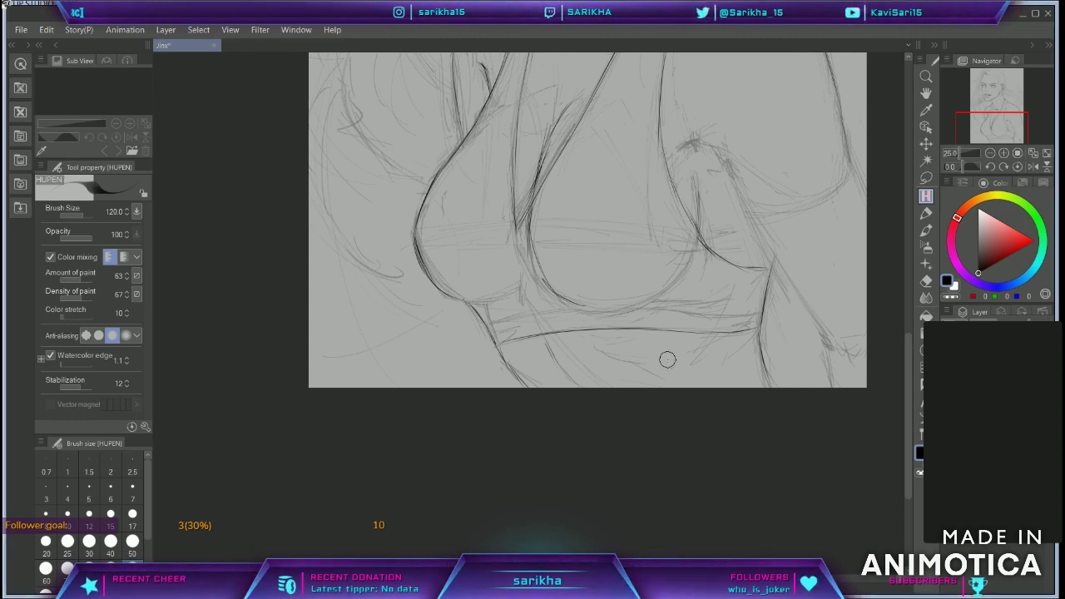
Step: Ink the armpit crease and the near arm's inner contour down to the canvas edge
{"action": "left_click_drag", "start_coordinate": [823, 182], "coordinate": [707, 385]}
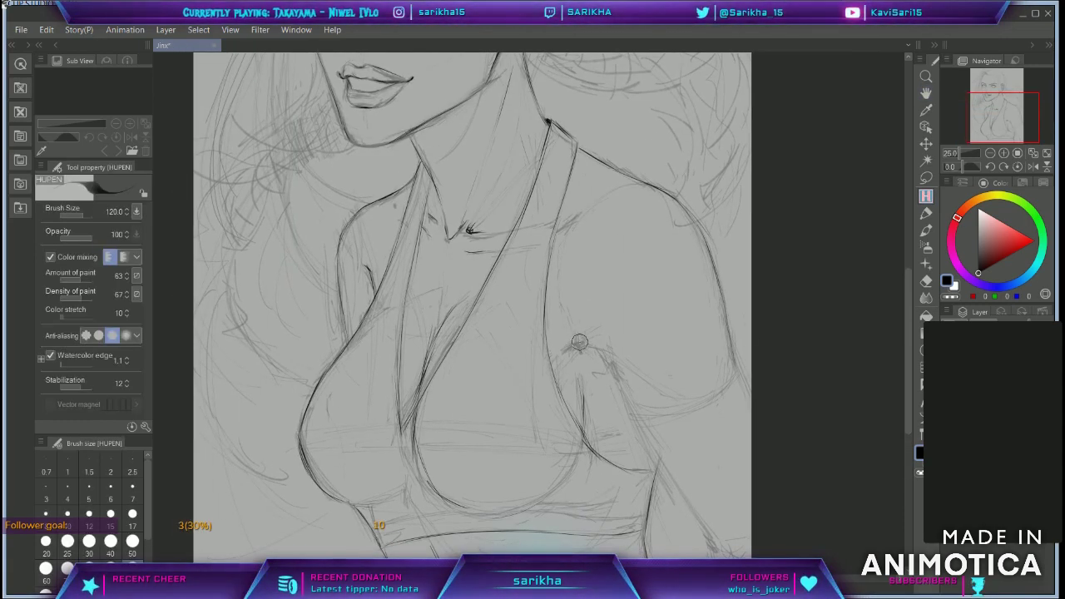
{"action": "left_click", "coordinate": [1032, 167]}
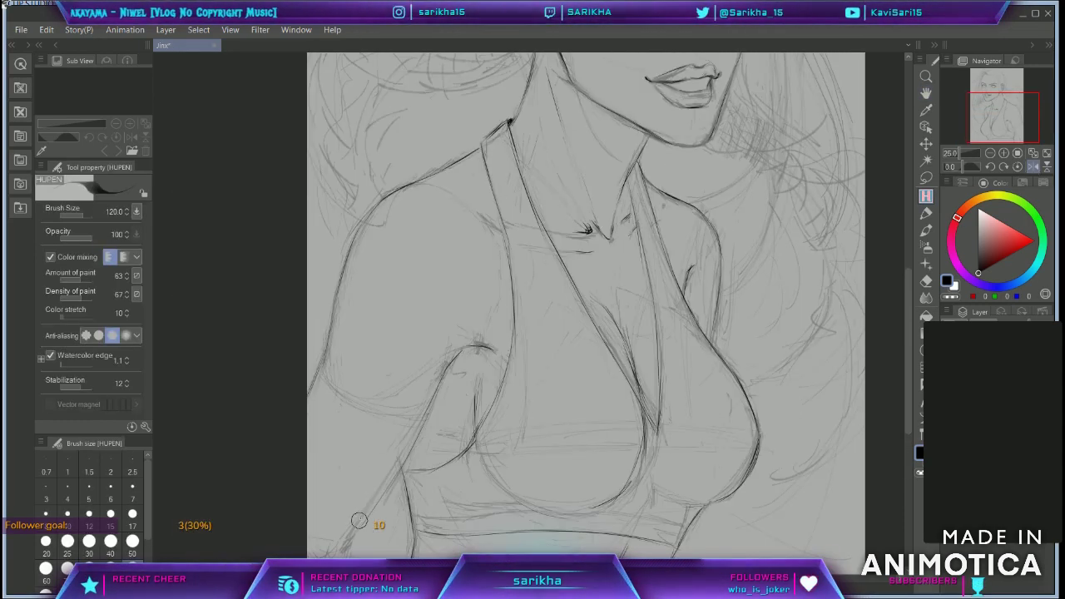
{"action": "left_click_drag", "start_coordinate": [666, 438], "coordinate": [698, 290]}
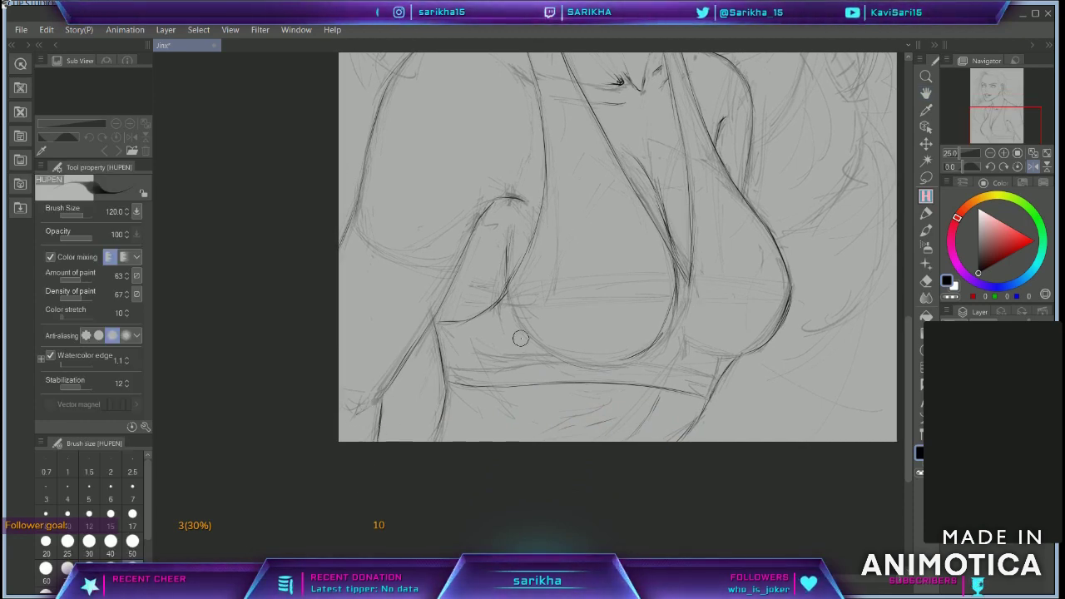
Step: Ink the hairline from the forehead parting down past the temple to the front of the ear
{"action": "left_click_drag", "start_coordinate": [815, 265], "coordinate": [753, 382]}
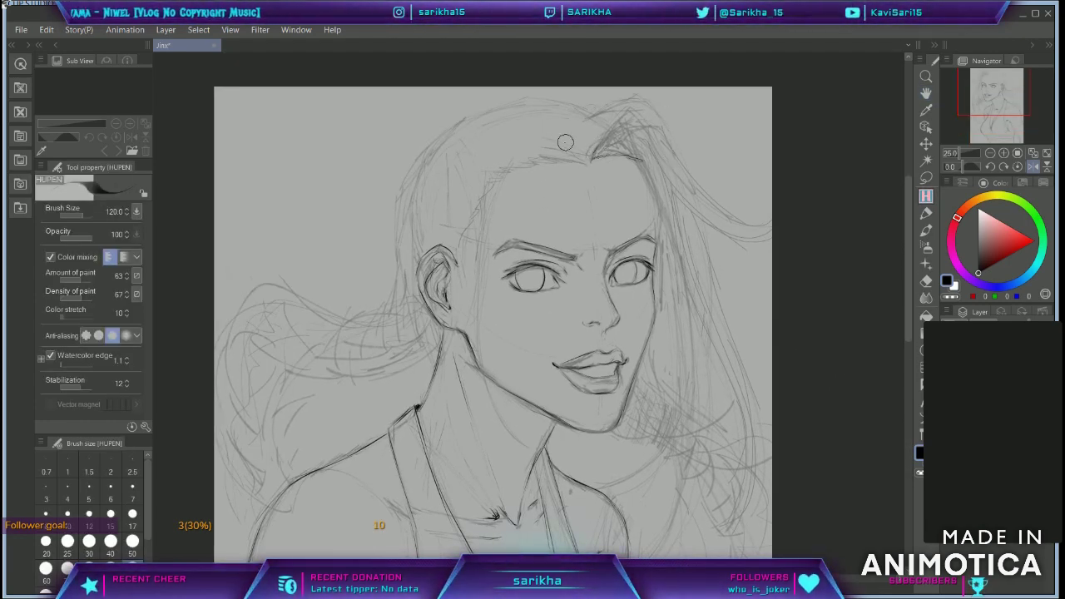
{"action": "left_click", "coordinate": [1033, 166]}
{"action": "left_click_drag", "start_coordinate": [502, 158], "coordinate": [554, 175]}
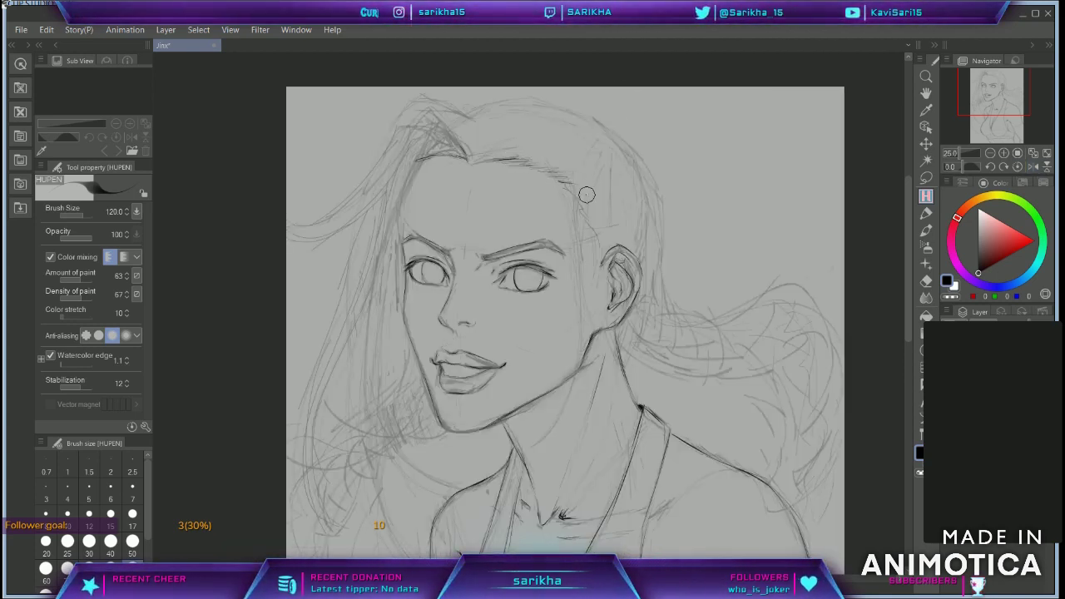
{"action": "left_click_drag", "start_coordinate": [580, 215], "coordinate": [590, 302]}
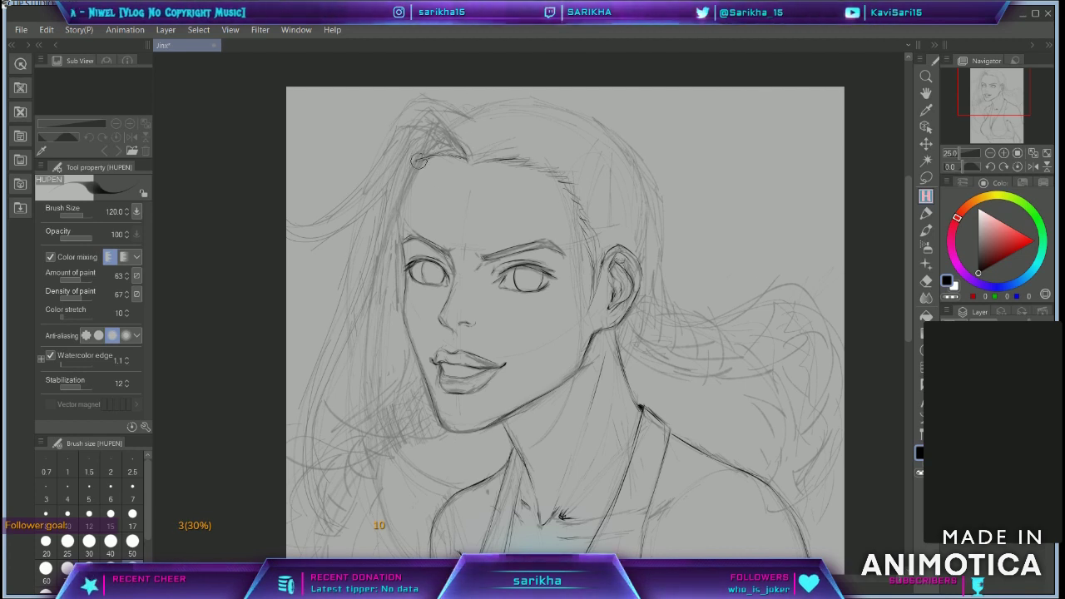
Step: Ink the swept front hair strands falling from the parting and the raised tuft above the forehead
{"action": "mouse_move", "coordinate": [460, 152]}
{"action": "left_mouse_down"}
{"action": "mouse_move", "coordinate": [360, 291]}
{"action": "mouse_move", "coordinate": [310, 489]}
{"action": "left_mouse_up"}
{"action": "left_click_drag", "start_coordinate": [396, 130], "coordinate": [297, 201]}
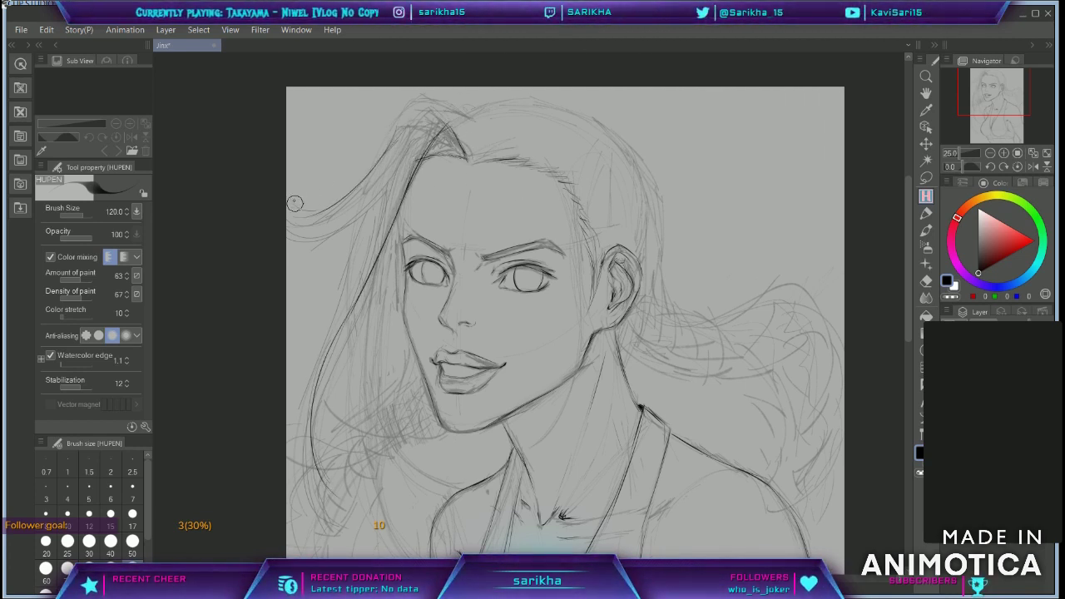
{"action": "left_click_drag", "start_coordinate": [397, 148], "coordinate": [317, 462]}
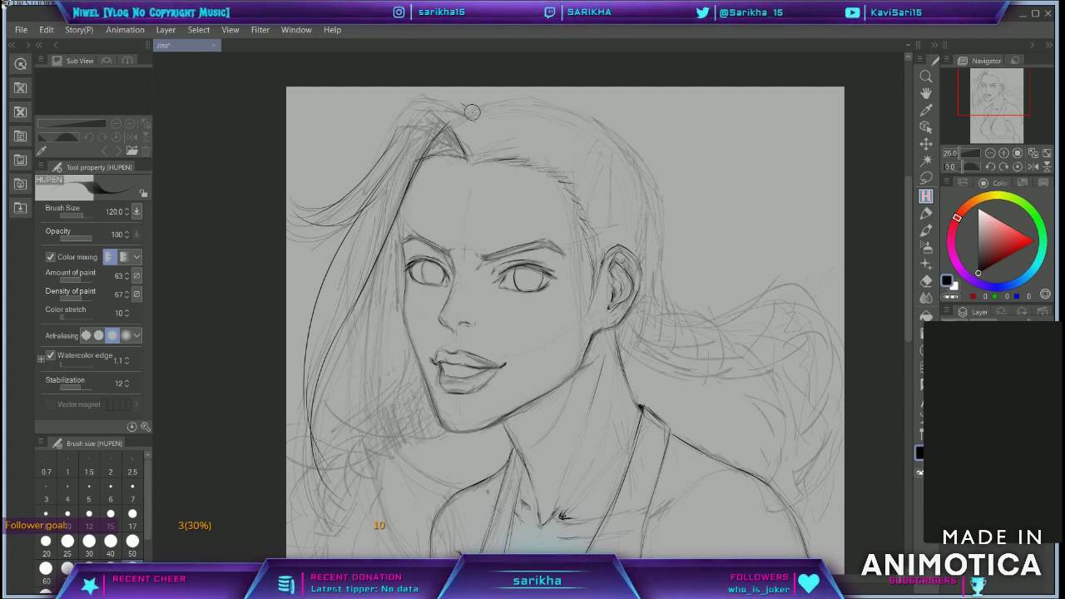
{"action": "left_click_drag", "start_coordinate": [404, 115], "coordinate": [462, 101]}
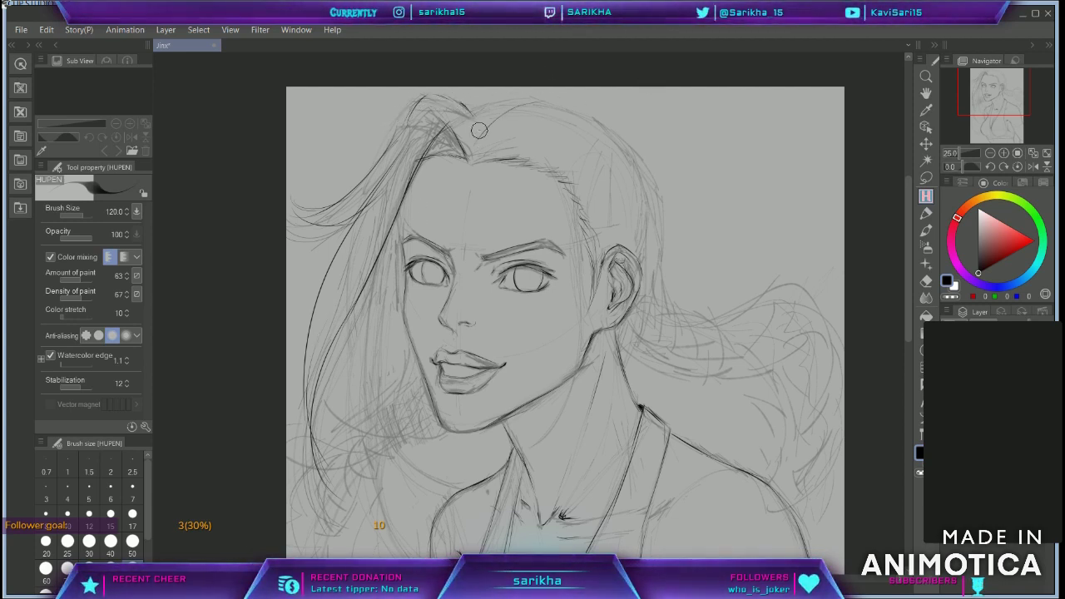
Step: Ink the long loose hair strands hanging beside the face, past the jaw and toward the far shoulder
{"action": "left_click_drag", "start_coordinate": [400, 256], "coordinate": [388, 356]}
{"action": "left_click_drag", "start_coordinate": [633, 341], "coordinate": [651, 268]}
{"action": "left_click_drag", "start_coordinate": [426, 274], "coordinate": [429, 434]}
{"action": "left_click_drag", "start_coordinate": [385, 238], "coordinate": [425, 463]}
{"action": "left_click_drag", "start_coordinate": [389, 367], "coordinate": [436, 472]}
{"action": "mouse_move", "coordinate": [408, 386]}
{"action": "left_mouse_down"}
{"action": "mouse_move", "coordinate": [437, 442]}
{"action": "mouse_move", "coordinate": [418, 441]}
{"action": "left_mouse_up"}
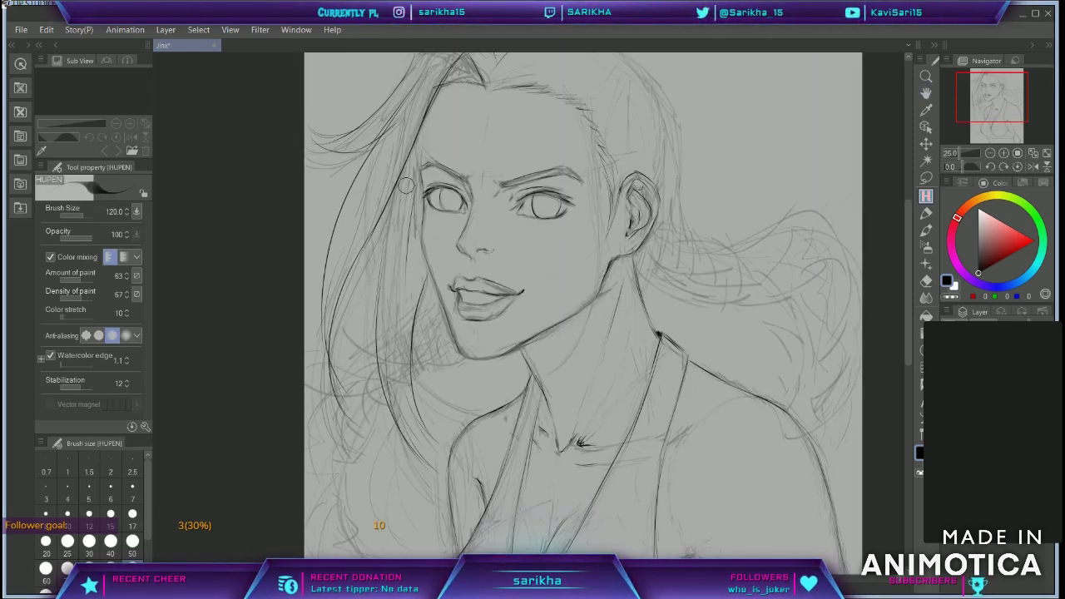
{"action": "left_click_drag", "start_coordinate": [406, 186], "coordinate": [363, 483]}
{"action": "left_click_drag", "start_coordinate": [407, 316], "coordinate": [373, 471]}
{"action": "left_click_drag", "start_coordinate": [391, 198], "coordinate": [356, 324]}
Step: Ink the crown outline from the parting over the top and down the back of the head
{"action": "left_click_drag", "start_coordinate": [697, 201], "coordinate": [682, 330]}
{"action": "mouse_move", "coordinate": [487, 169]}
{"action": "left_mouse_down"}
{"action": "mouse_move", "coordinate": [595, 170]}
{"action": "mouse_move", "coordinate": [637, 221]}
{"action": "left_mouse_up"}
{"action": "mouse_move", "coordinate": [610, 183]}
{"action": "left_mouse_down"}
{"action": "mouse_move", "coordinate": [646, 230]}
{"action": "mouse_move", "coordinate": [661, 293]}
{"action": "mouse_move", "coordinate": [709, 239]}
{"action": "left_mouse_up"}
{"action": "left_click", "coordinate": [1032, 166]}
Step: Ink the ponytail's upper and lower contours behind the neck and its curved end falling toward the near shoulder
{"action": "left_click_drag", "start_coordinate": [466, 299], "coordinate": [444, 323]}
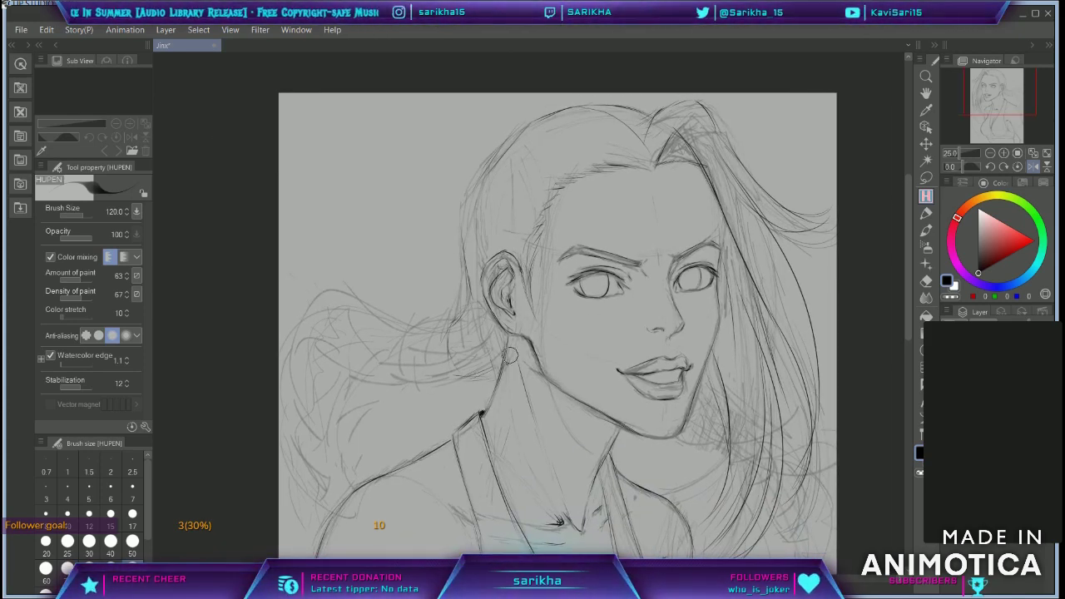
{"action": "key", "text": "h"}
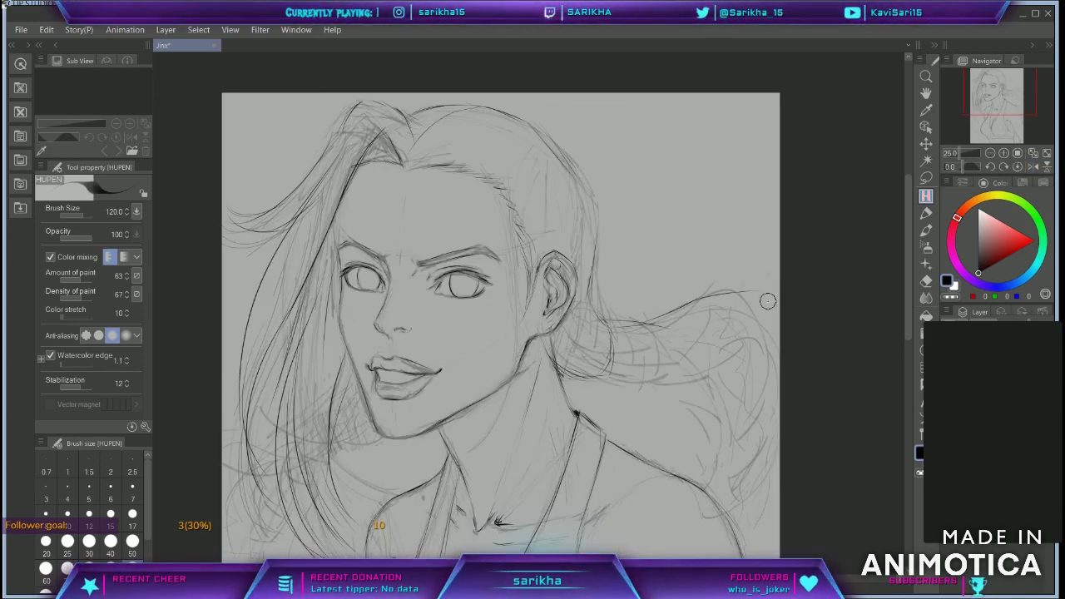
{"action": "left_click_drag", "start_coordinate": [800, 327], "coordinate": [809, 236]}
{"action": "mouse_move", "coordinate": [576, 283]}
{"action": "left_mouse_down"}
{"action": "mouse_move", "coordinate": [737, 288]}
{"action": "mouse_move", "coordinate": [741, 251]}
{"action": "left_mouse_up"}
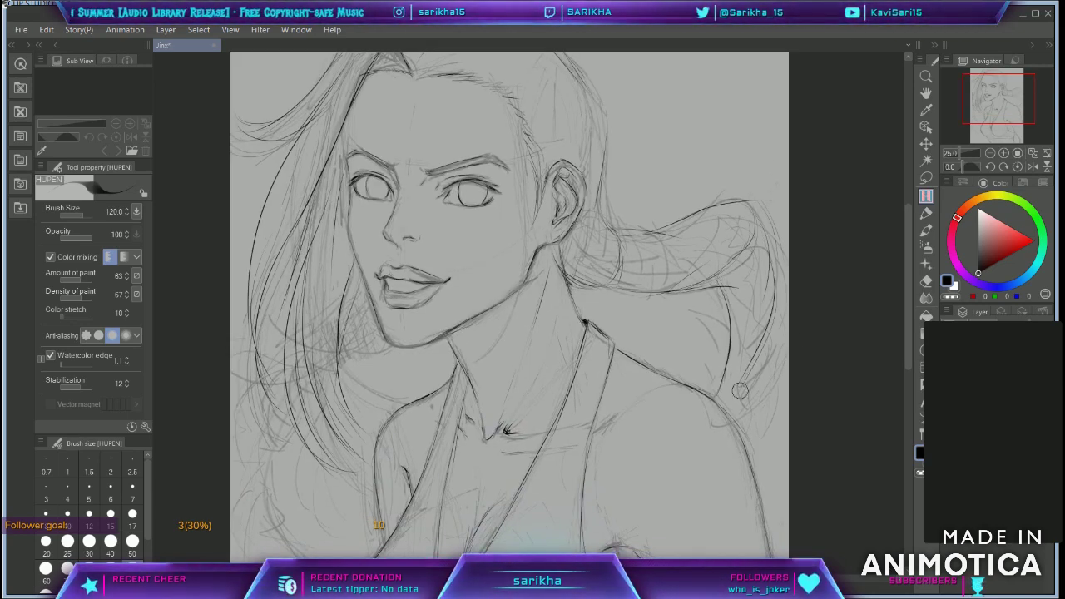
{"action": "left_click_drag", "start_coordinate": [373, 254], "coordinate": [426, 200]}
{"action": "left_click_drag", "start_coordinate": [692, 380], "coordinate": [730, 197]}
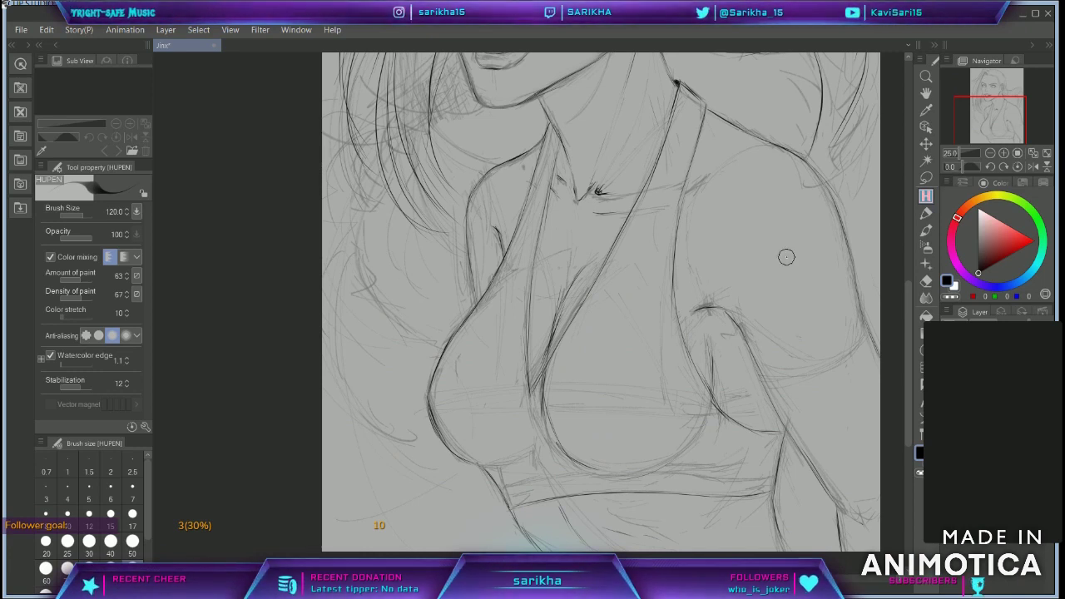
Step: Block in the skin of the face, neck, chest, arms and midriff with the Fill-in-noa pen at size 80 in tan (RGB 172, 142, 118)
{"action": "key", "text": "ctrl+0"}
{"action": "left_click", "coordinate": [949, 379]}
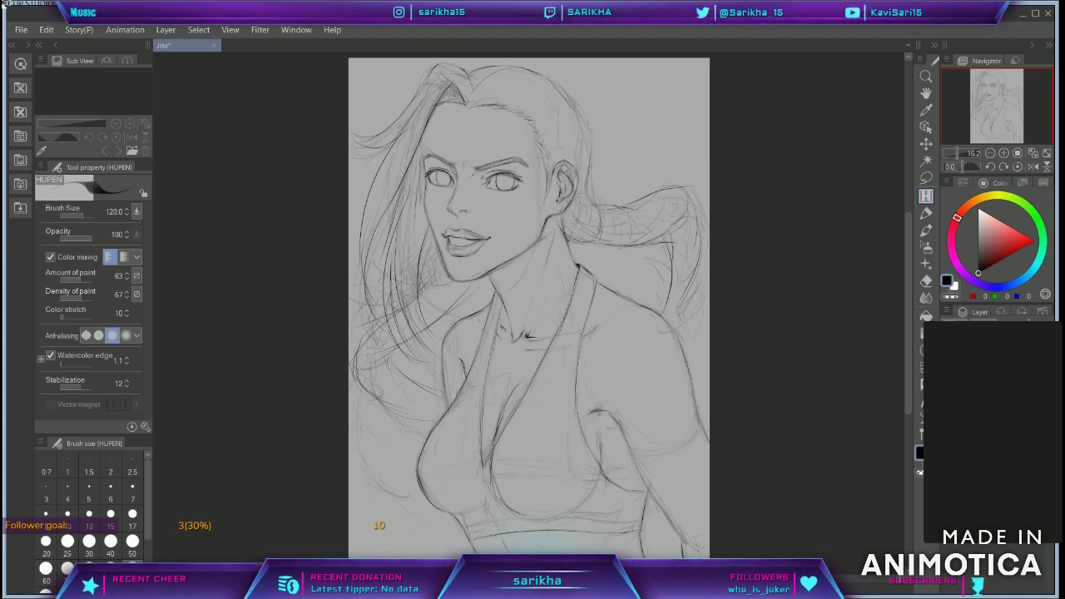
{"action": "left_click", "coordinate": [926, 214]}
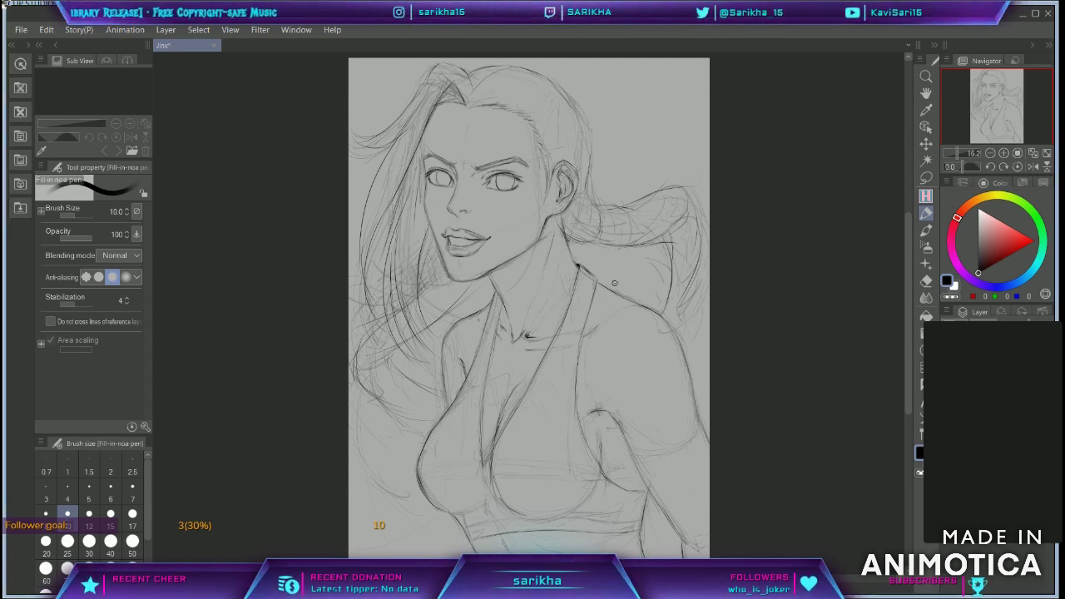
{"action": "left_click", "coordinate": [999, 240]}
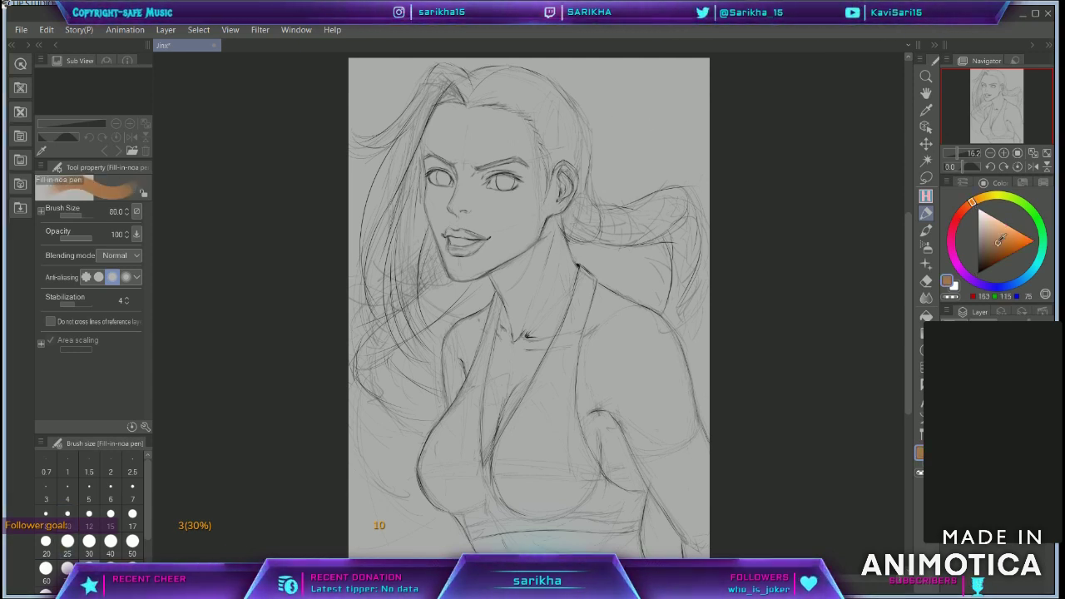
{"action": "left_click", "coordinate": [991, 244]}
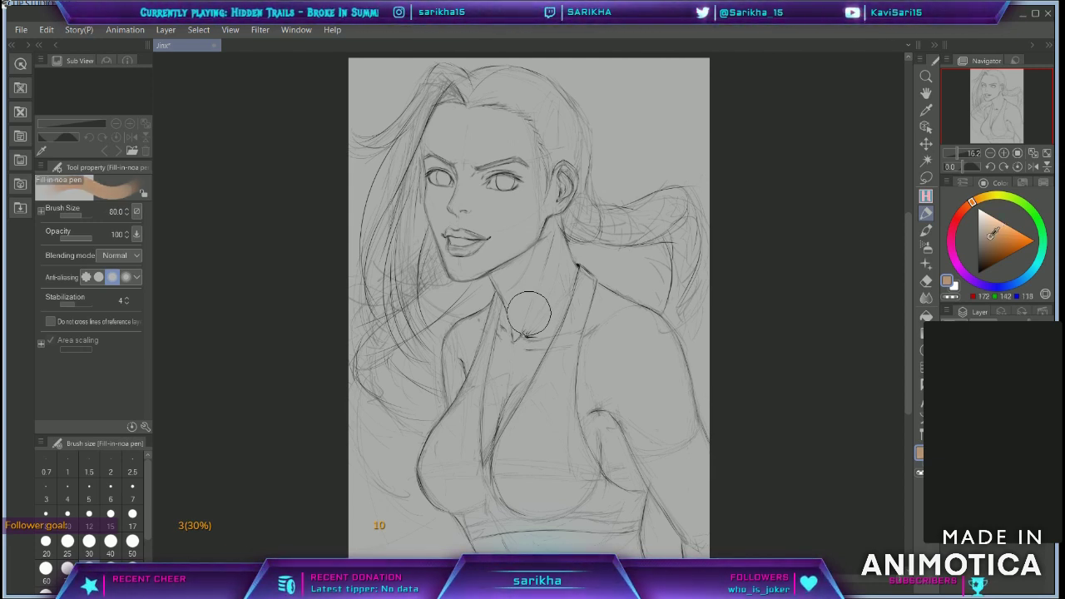
{"action": "mouse_move", "coordinate": [466, 192]}
{"action": "left_mouse_down"}
{"action": "mouse_move", "coordinate": [453, 133]}
{"action": "mouse_move", "coordinate": [483, 208]}
{"action": "left_mouse_up"}
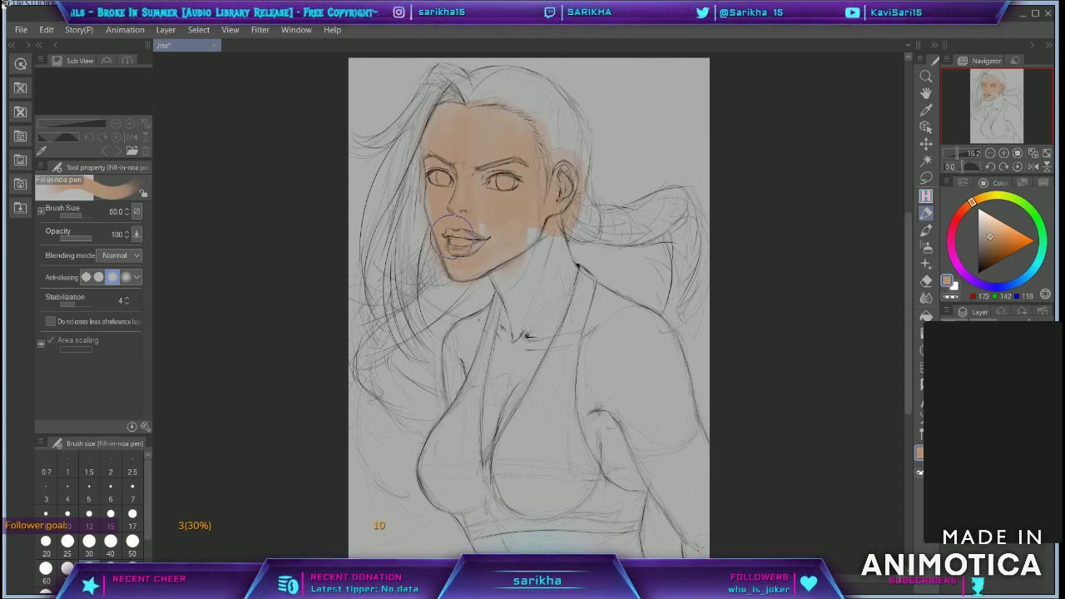
{"action": "mouse_move", "coordinate": [499, 283]}
{"action": "left_mouse_down"}
{"action": "mouse_move", "coordinate": [528, 304]}
{"action": "mouse_move", "coordinate": [553, 298]}
{"action": "left_mouse_up"}
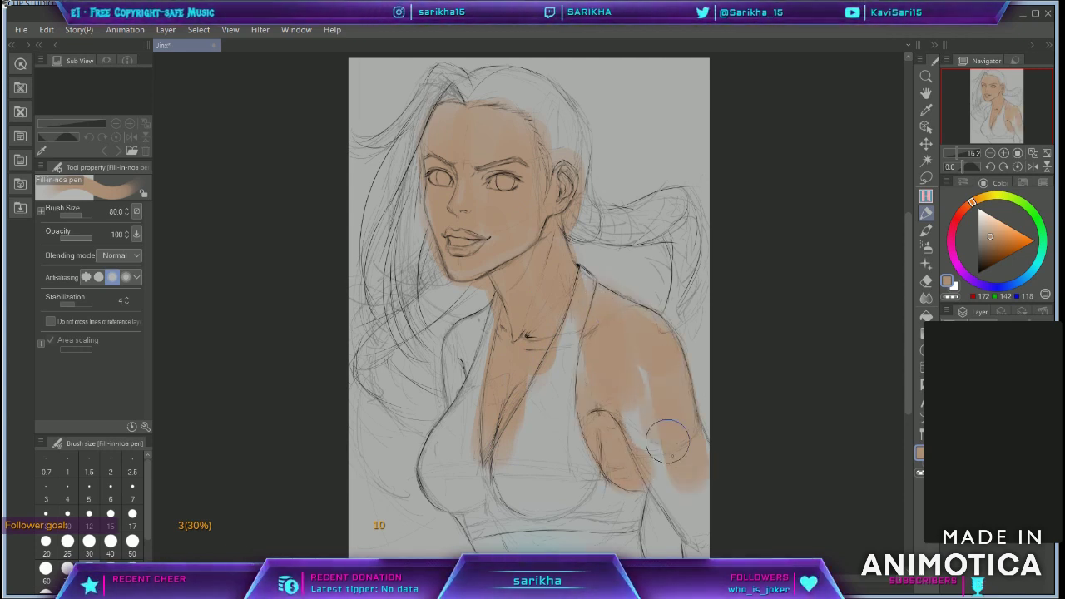
{"action": "left_click_drag", "start_coordinate": [673, 373], "coordinate": [689, 507]}
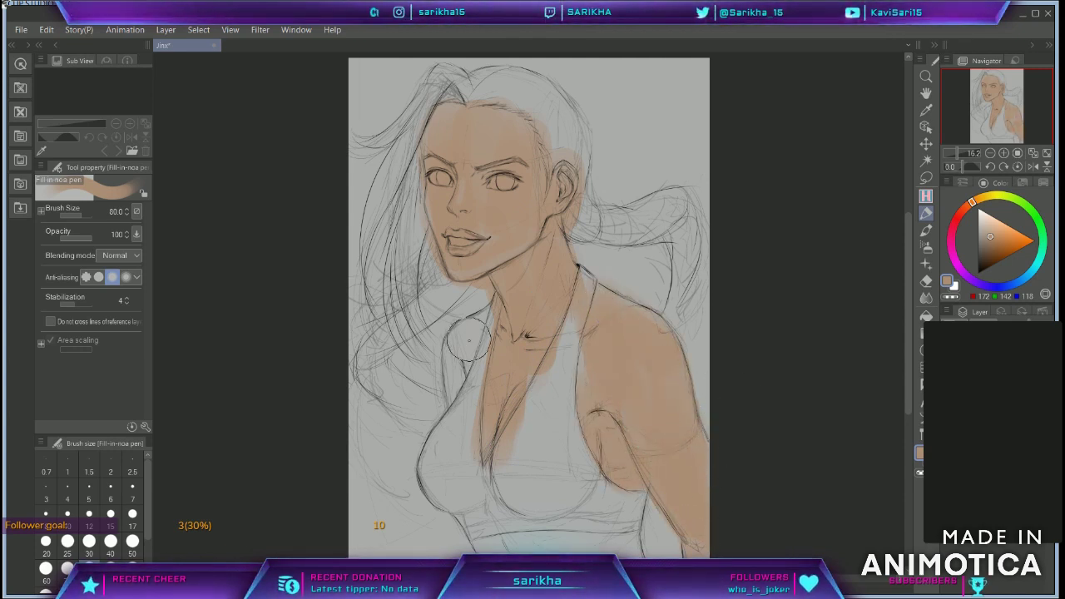
{"action": "left_click_drag", "start_coordinate": [469, 339], "coordinate": [462, 391]}
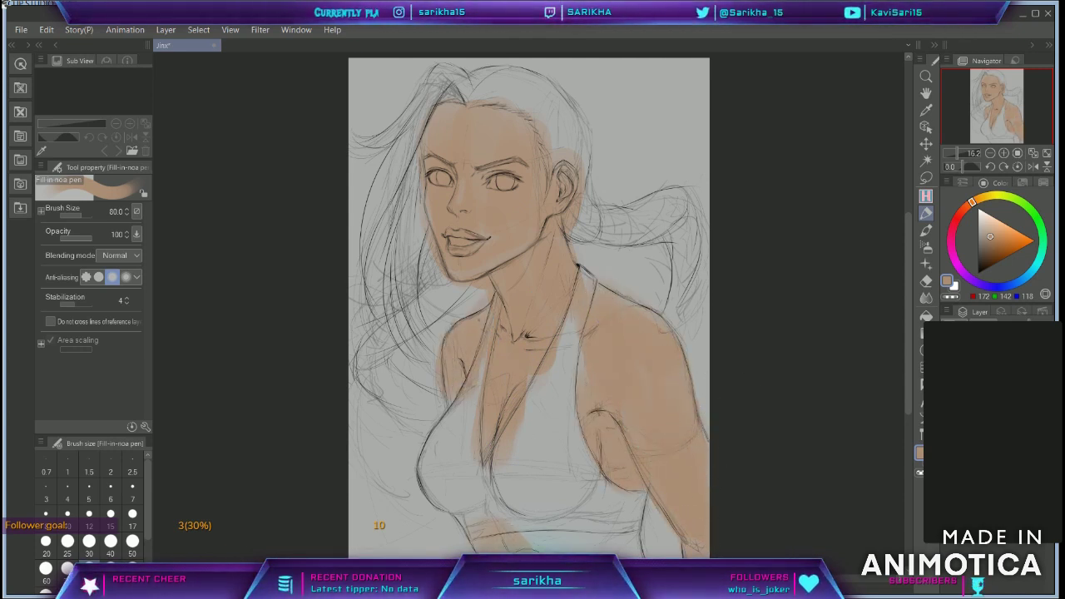
Step: Paint the front strands and the top and back of the hair in blue (RGB 90, 161, 182) at brush size 40
{"action": "left_click", "coordinate": [1030, 272]}
{"action": "left_click", "coordinate": [1003, 234]}
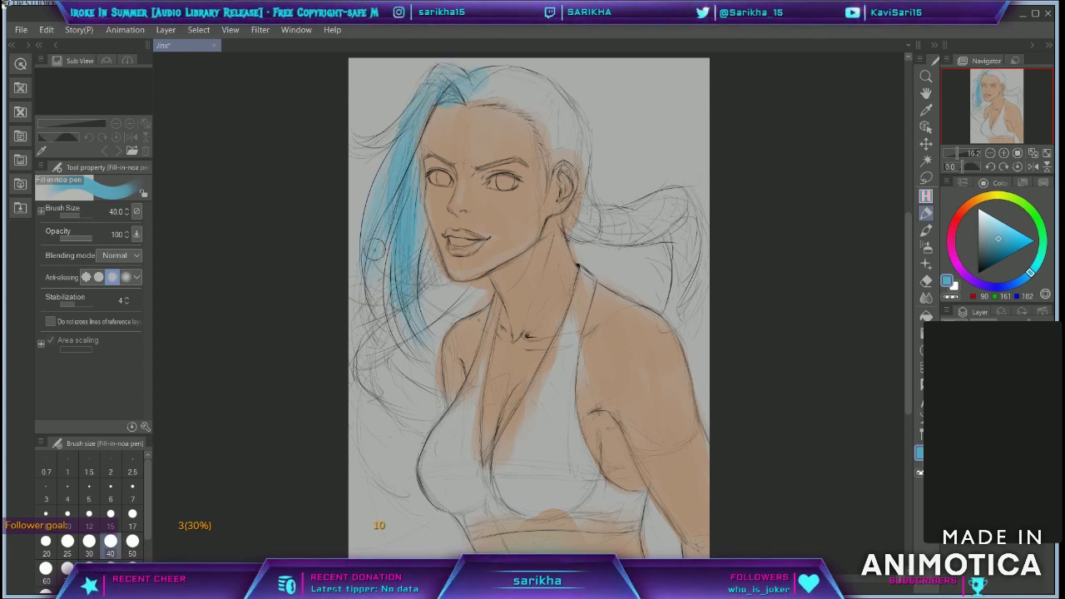
{"action": "left_click_drag", "start_coordinate": [462, 92], "coordinate": [520, 100]}
{"action": "left_click_drag", "start_coordinate": [521, 100], "coordinate": [588, 213]}
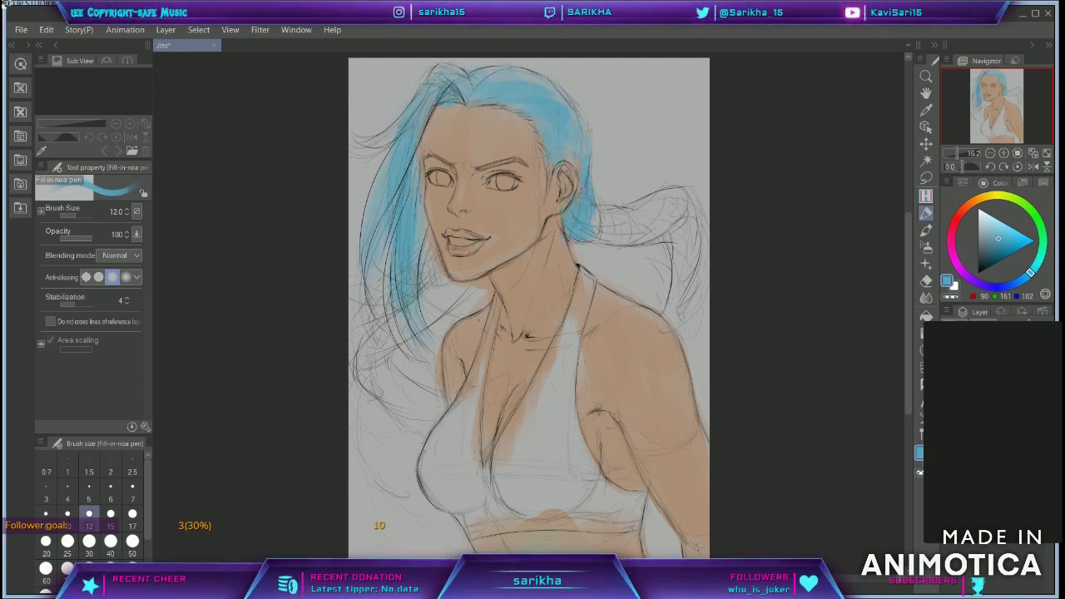
Step: Fill the ponytail behind the near shoulder and the loose lock by the far shoulder with the same blue
{"action": "key", "text": "bracketleft"}
{"action": "key", "text": "bracketleft"}
{"action": "left_click_drag", "start_coordinate": [588, 213], "coordinate": [703, 233]}
{"action": "left_click_drag", "start_coordinate": [703, 233], "coordinate": [680, 209]}
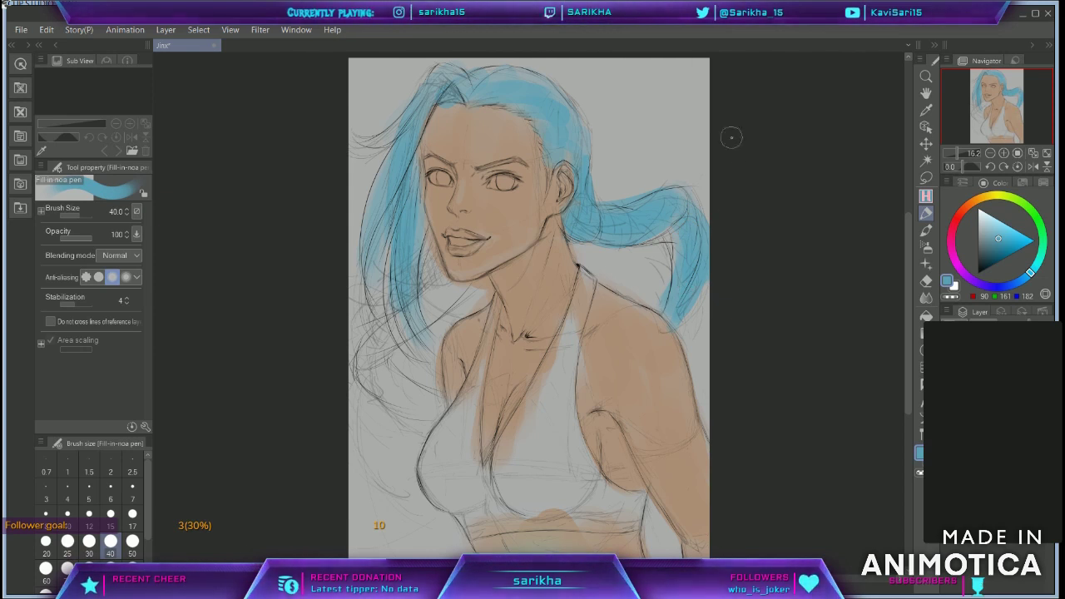
{"action": "left_click_drag", "start_coordinate": [431, 292], "coordinate": [406, 420]}
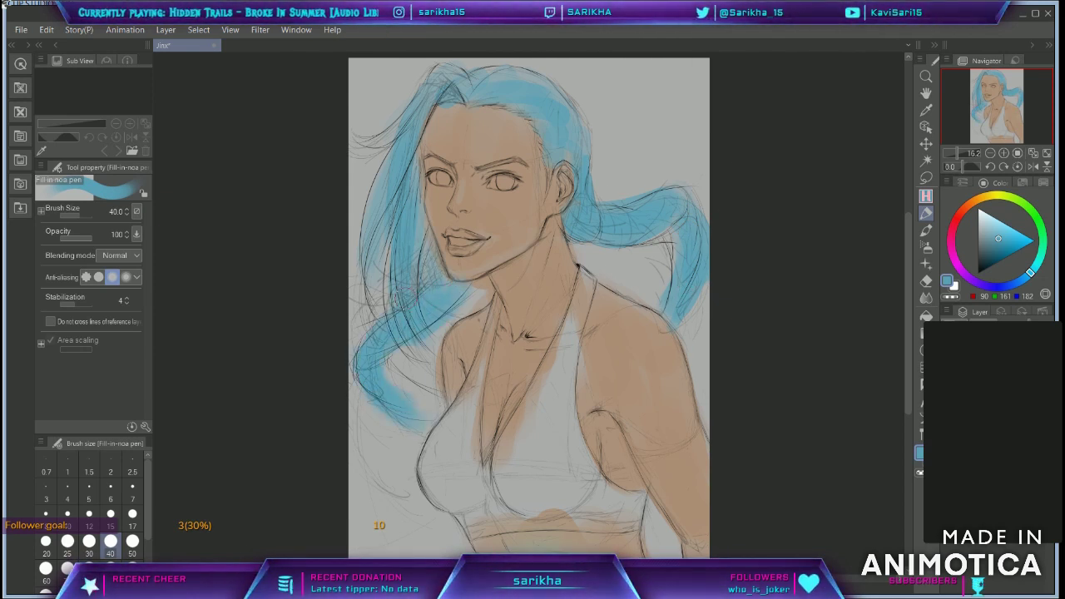
Step: Paint the halter top's far strap and cup in purple (RGB 107, 55, 119) at brush size 25
{"action": "left_click", "coordinate": [962, 270]}
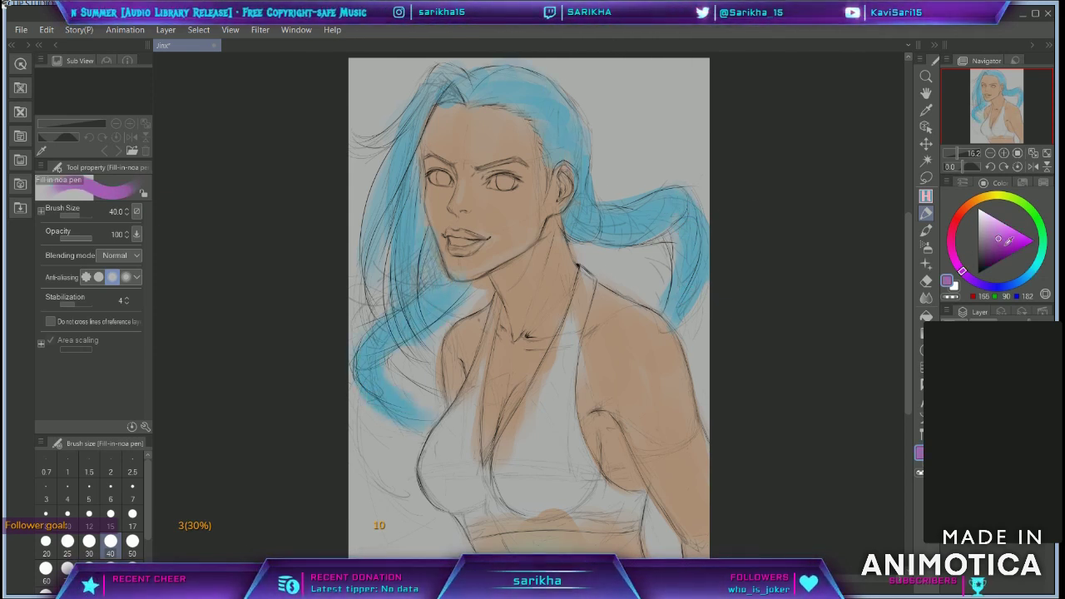
{"action": "left_click", "coordinate": [998, 245]}
{"action": "left_click", "coordinate": [992, 251]}
{"action": "left_click_drag", "start_coordinate": [500, 301], "coordinate": [471, 401]}
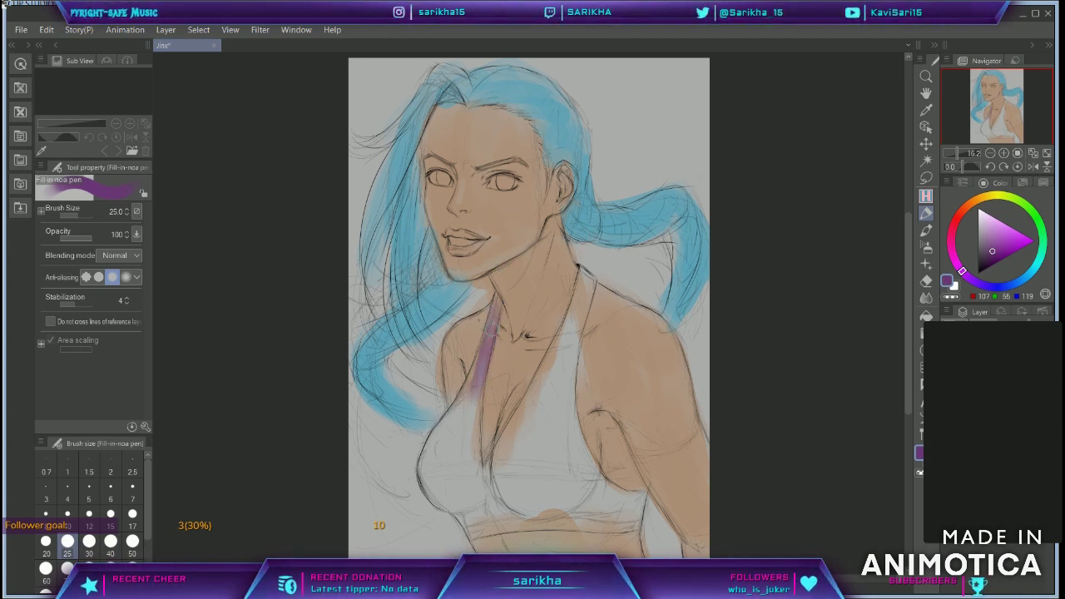
{"action": "left_click_drag", "start_coordinate": [496, 319], "coordinate": [421, 492]}
{"action": "left_click_drag", "start_coordinate": [419, 456], "coordinate": [443, 505]}
{"action": "left_click_drag", "start_coordinate": [479, 394], "coordinate": [492, 495]}
{"action": "mouse_move", "coordinate": [492, 348]}
{"action": "left_mouse_down"}
{"action": "mouse_move", "coordinate": [488, 505]}
{"action": "mouse_move", "coordinate": [447, 482]}
{"action": "mouse_move", "coordinate": [467, 509]}
{"action": "mouse_move", "coordinate": [447, 489]}
{"action": "mouse_move", "coordinate": [449, 415]}
{"action": "mouse_move", "coordinate": [494, 446]}
{"action": "mouse_move", "coordinate": [484, 456]}
{"action": "mouse_move", "coordinate": [492, 499]}
{"action": "left_mouse_up"}
Step: Paint the halter top's near strap and cup in very dark purple (RGB 24, 8, 28), enlarging the brush to size 30
{"action": "left_click", "coordinate": [983, 268]}
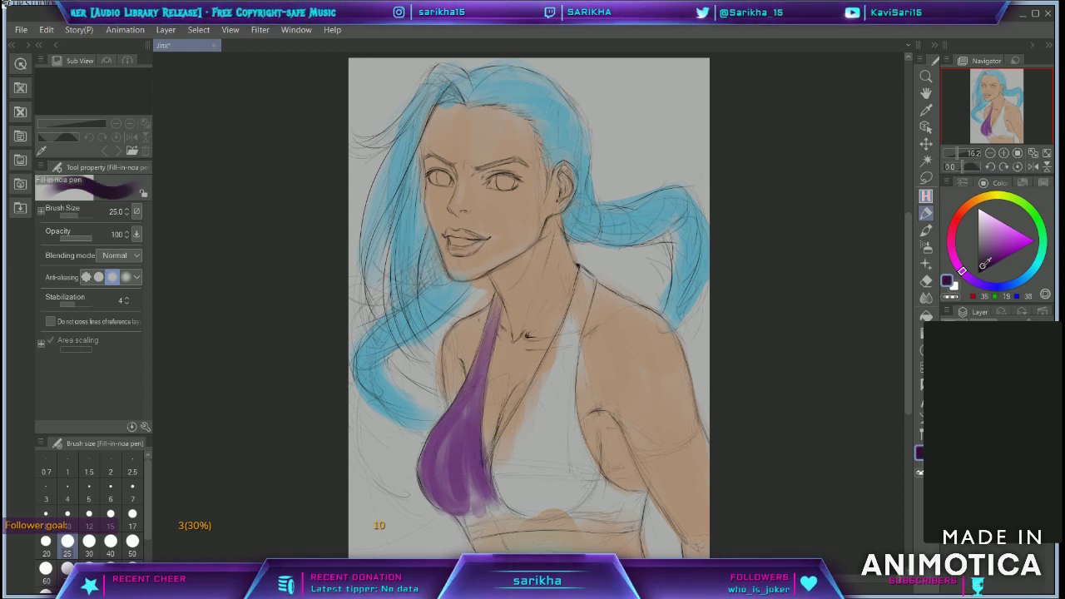
{"action": "mouse_move", "coordinate": [582, 268]}
{"action": "left_mouse_down"}
{"action": "mouse_move", "coordinate": [525, 420]}
{"action": "mouse_move", "coordinate": [533, 509]}
{"action": "mouse_move", "coordinate": [557, 440]}
{"action": "mouse_move", "coordinate": [599, 491]}
{"action": "left_mouse_up"}
{"action": "left_click_drag", "start_coordinate": [559, 354], "coordinate": [503, 483]}
{"action": "mouse_move", "coordinate": [503, 482]}
{"action": "left_mouse_down"}
{"action": "mouse_move", "coordinate": [582, 500]}
{"action": "mouse_move", "coordinate": [596, 481]}
{"action": "mouse_move", "coordinate": [541, 497]}
{"action": "left_mouse_up"}
{"action": "key", "text": "bracketright"}
{"action": "mouse_move", "coordinate": [545, 370]}
{"action": "left_mouse_down"}
{"action": "mouse_move", "coordinate": [532, 466]}
{"action": "mouse_move", "coordinate": [512, 433]}
{"action": "left_mouse_up"}
{"action": "mouse_move", "coordinate": [511, 432]}
{"action": "left_mouse_down"}
{"action": "mouse_move", "coordinate": [560, 438]}
{"action": "mouse_move", "coordinate": [569, 339]}
{"action": "mouse_move", "coordinate": [503, 457]}
{"action": "mouse_move", "coordinate": [602, 338]}
{"action": "mouse_move", "coordinate": [682, 311]}
{"action": "mouse_move", "coordinate": [567, 464]}
{"action": "left_mouse_up"}
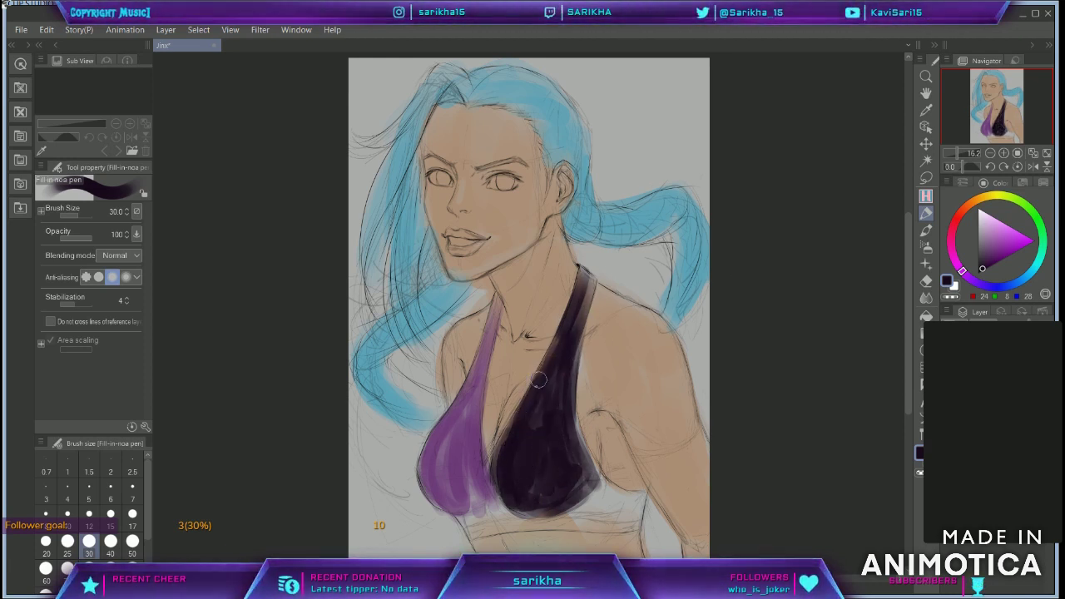
Step: Extend the dark purple along the near cup's outer side and across the underbust band with a smaller brush
{"action": "left_click_drag", "start_coordinate": [596, 490], "coordinate": [608, 420]}
{"action": "key", "text": "bracketleft"}
{"action": "key", "text": "bracketleft"}
{"action": "key", "text": "bracketleft"}
{"action": "left_click_drag", "start_coordinate": [464, 446], "coordinate": [475, 469]}
{"action": "left_click_drag", "start_coordinate": [481, 465], "coordinate": [605, 456]}
{"action": "mouse_move", "coordinate": [607, 394]}
{"action": "left_mouse_down"}
{"action": "mouse_move", "coordinate": [650, 427]}
{"action": "mouse_move", "coordinate": [650, 458]}
{"action": "left_mouse_up"}
Step: Fill the remaining gaps in the side panel and underbust band with dark purple at brush size 25
{"action": "key", "text": "bracketright"}
{"action": "key", "text": "bracketright"}
{"action": "key", "text": "bracketright"}
{"action": "left_click_drag", "start_coordinate": [617, 418], "coordinate": [579, 447]}
{"action": "mouse_move", "coordinate": [607, 426]}
{"action": "left_mouse_down"}
{"action": "mouse_move", "coordinate": [651, 430]}
{"action": "mouse_move", "coordinate": [585, 444]}
{"action": "left_mouse_up"}
{"action": "mouse_move", "coordinate": [516, 439]}
{"action": "left_mouse_down"}
{"action": "mouse_move", "coordinate": [475, 448]}
{"action": "mouse_move", "coordinate": [553, 456]}
{"action": "mouse_move", "coordinate": [649, 434]}
{"action": "mouse_move", "coordinate": [479, 454]}
{"action": "left_mouse_up"}
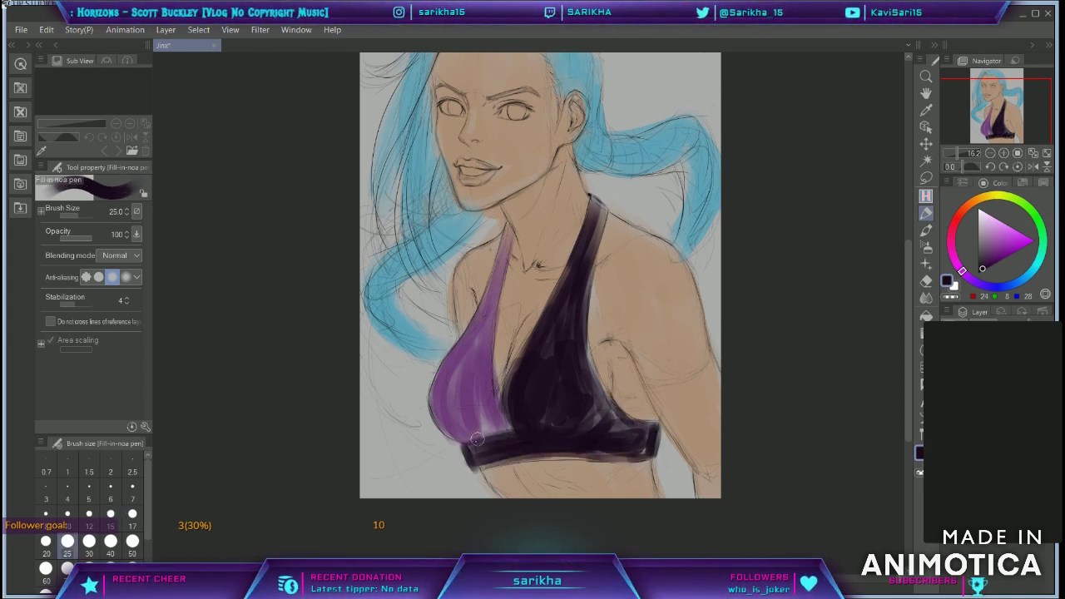
Step: Touch up the far cup's lower edge with its sampled purple and the near cup's inner edge with its sampled dark purple
{"action": "left_click", "coordinate": [481, 430], "text": "alt"}
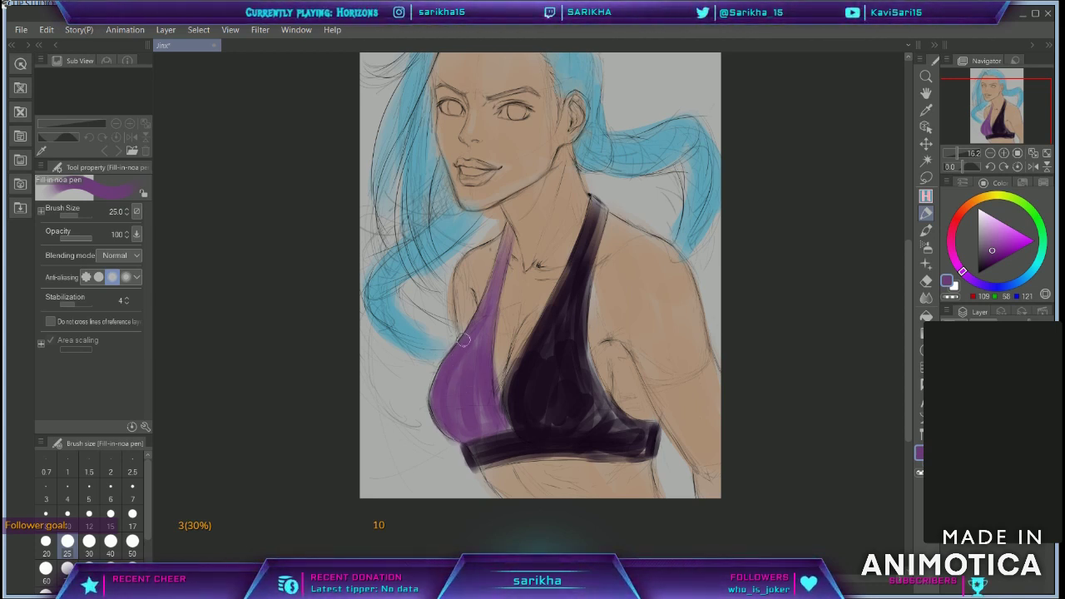
{"action": "left_click", "coordinate": [527, 391], "text": "alt"}
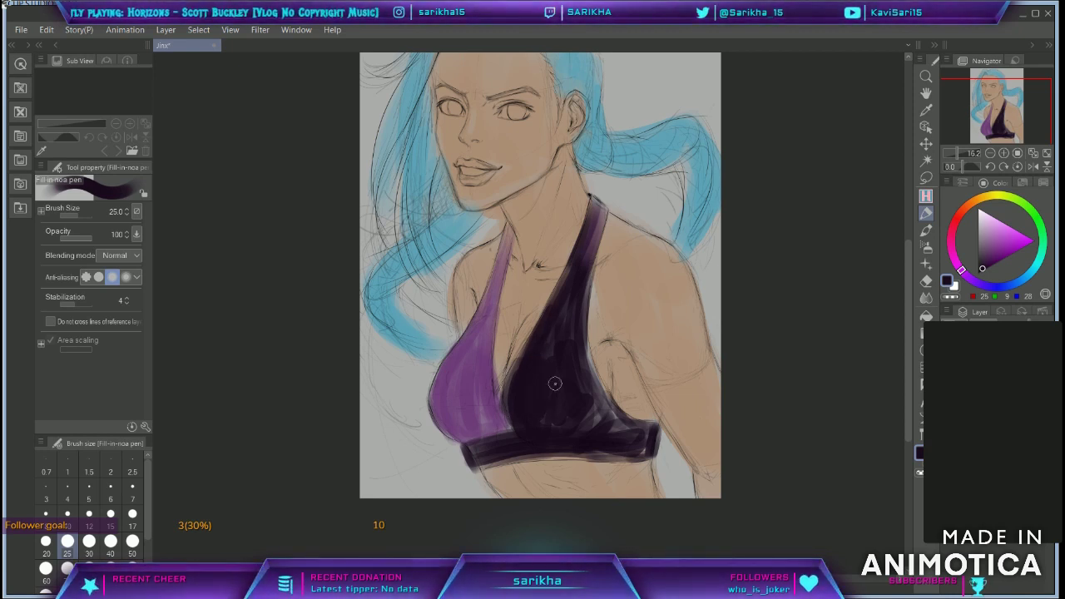
{"action": "key", "text": "bracketleft"}
{"action": "key", "text": "bracketleft"}
{"action": "left_click_drag", "start_coordinate": [508, 383], "coordinate": [520, 437]}
Step: Refine the near strap and even out the dark cup and band with sampled top colours, ending at brush size 20
{"action": "left_click", "coordinate": [482, 361], "text": "alt"}
{"action": "mouse_move", "coordinate": [584, 264]}
{"action": "left_mouse_down"}
{"action": "mouse_move", "coordinate": [563, 339]}
{"action": "mouse_move", "coordinate": [580, 279]}
{"action": "mouse_move", "coordinate": [602, 414]}
{"action": "mouse_move", "coordinate": [597, 208]}
{"action": "left_mouse_up"}
{"action": "left_click", "coordinate": [560, 341], "text": "alt"}
{"action": "key", "text": "bracketright"}
{"action": "key", "text": "bracketright"}
{"action": "key", "text": "bracketright"}
{"action": "key", "text": "bracketleft"}
{"action": "key", "text": "bracketleft"}
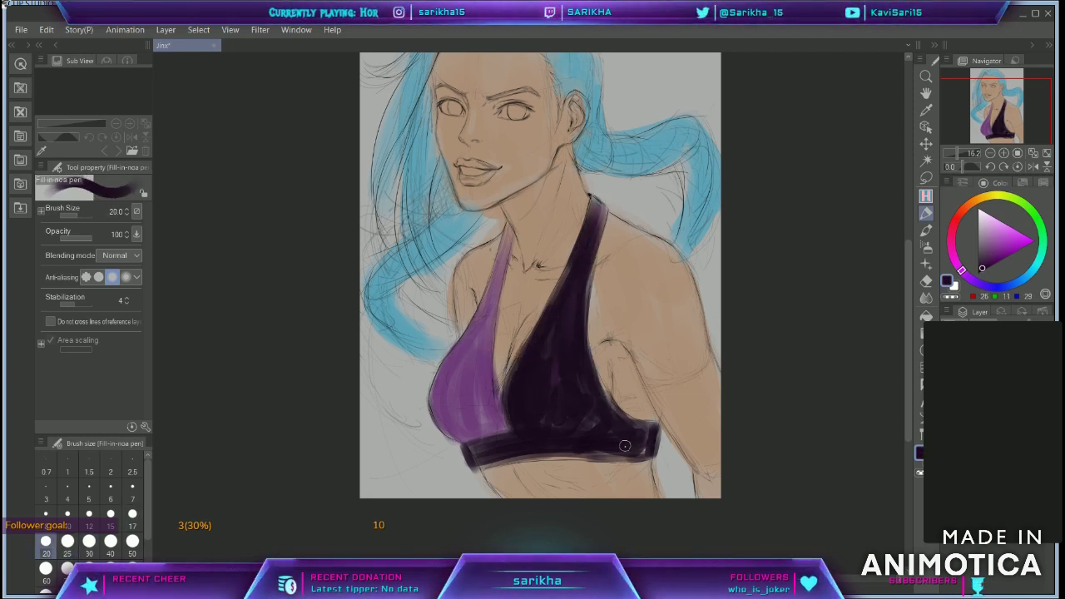
Step: Shade under the jaw, inside the ear and around the near eye socket in muted blue-violet (RGB 132, 125, 166) at brush size 20
{"action": "left_click", "coordinate": [608, 269], "text": "alt"}
{"action": "left_click_drag", "start_coordinate": [1022, 109], "coordinate": [1017, 98]}
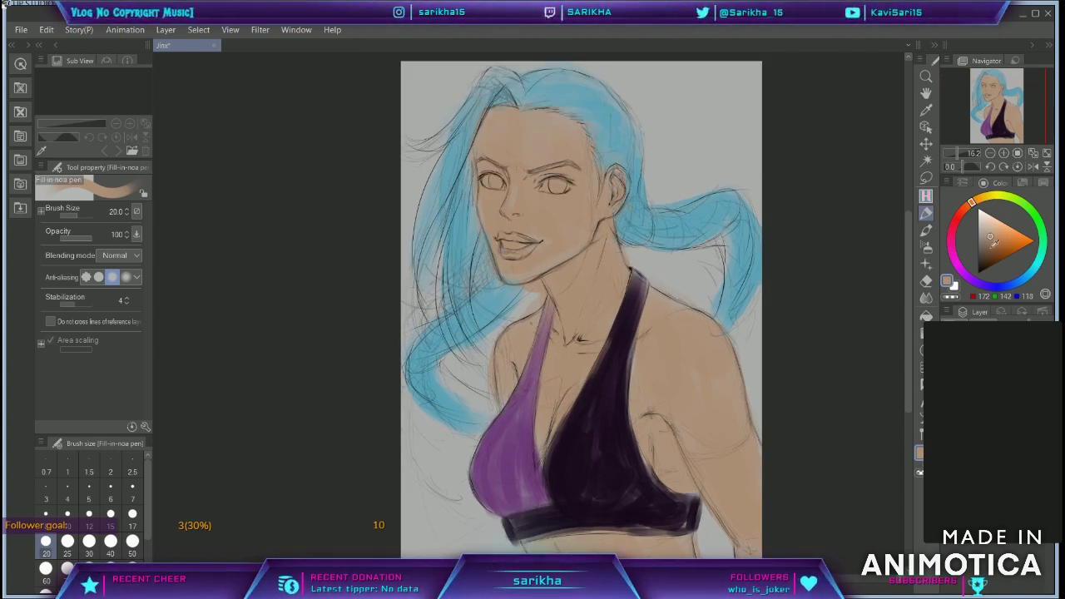
{"action": "left_click", "coordinate": [963, 209]}
{"action": "left_click", "coordinate": [990, 250]}
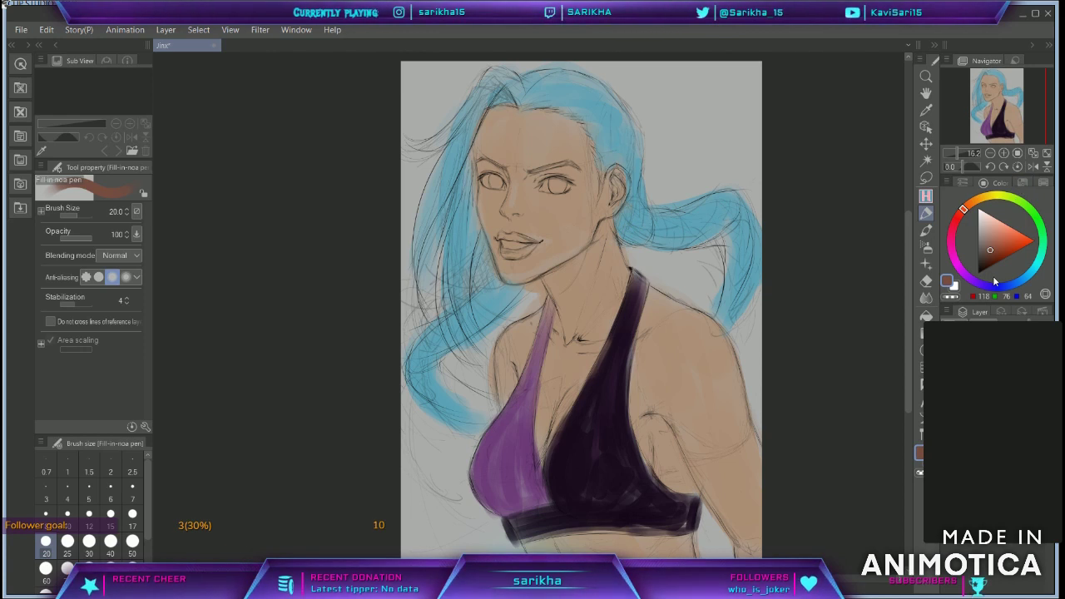
{"action": "left_click", "coordinate": [991, 287]}
{"action": "left_click", "coordinate": [992, 234]}
{"action": "mouse_move", "coordinate": [548, 276]}
{"action": "left_mouse_down"}
{"action": "mouse_move", "coordinate": [592, 248]}
{"action": "mouse_move", "coordinate": [604, 223]}
{"action": "left_mouse_up"}
{"action": "mouse_move", "coordinate": [617, 201]}
{"action": "left_mouse_down"}
{"action": "mouse_move", "coordinate": [619, 180]}
{"action": "mouse_move", "coordinate": [613, 199]}
{"action": "left_mouse_up"}
{"action": "left_click_drag", "start_coordinate": [535, 183], "coordinate": [567, 169]}
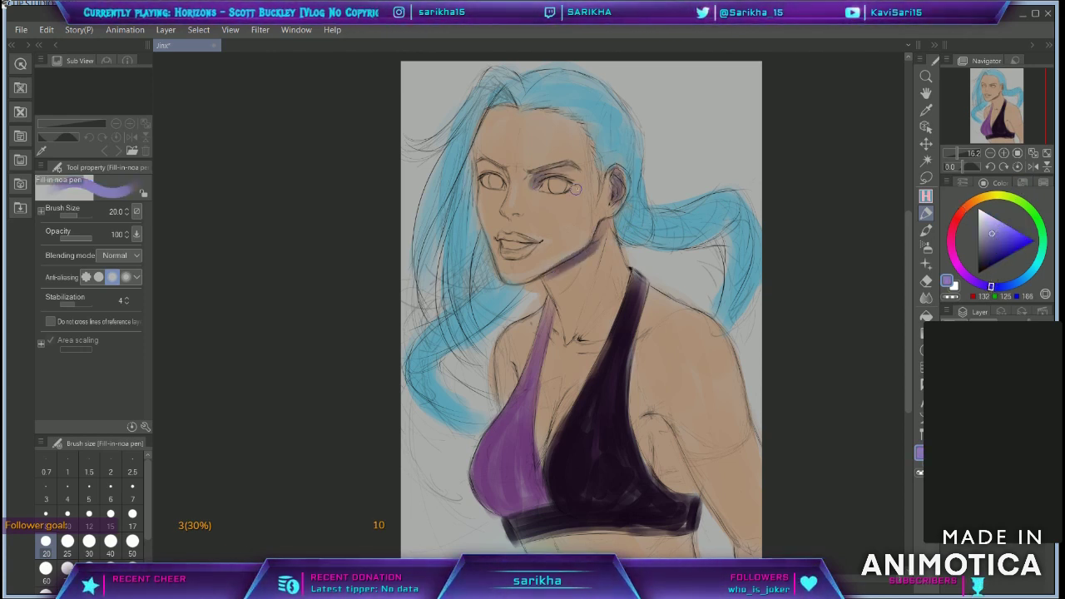
Step: Shade beneath the nose in blue-violet and extend the shadow under the jaw down the neck at brush size 20
{"action": "key", "text": "bracketleft"}
{"action": "key", "text": "bracketleft"}
{"action": "key", "text": "bracketleft"}
{"action": "key", "text": "bracketleft"}
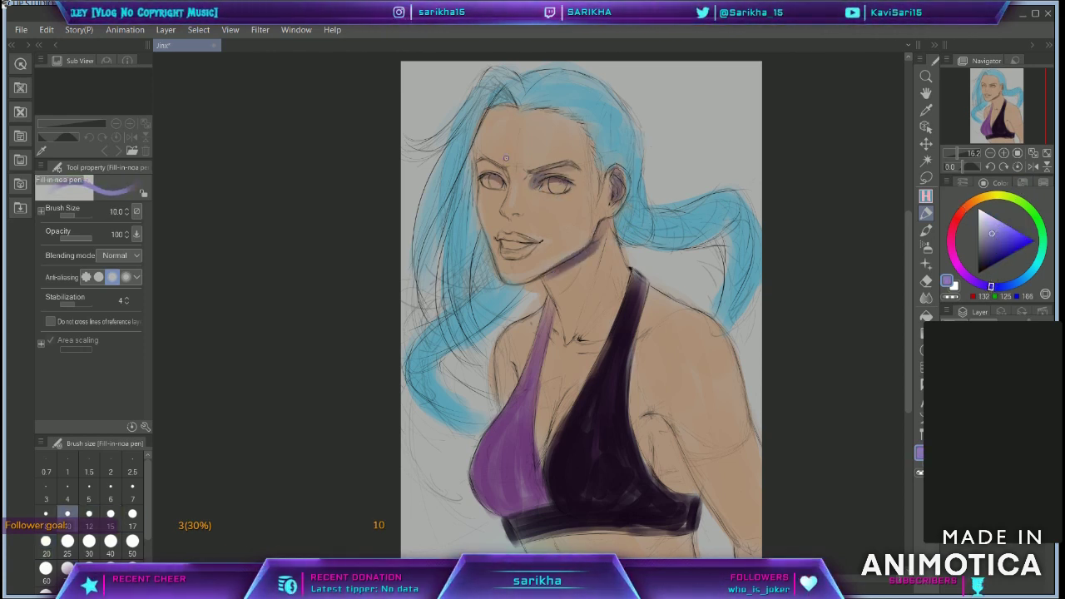
{"action": "key", "text": "bracketright"}
{"action": "key", "text": "bracketright"}
{"action": "left_click_drag", "start_coordinate": [504, 211], "coordinate": [510, 216]}
{"action": "key", "text": "bracketright"}
{"action": "key", "text": "bracketright"}
{"action": "left_click_drag", "start_coordinate": [554, 280], "coordinate": [603, 240]}
Step: Add blue-violet shadow strokes to the hair behind the ear, at the parting, along the long front locks and on the ponytail
{"action": "mouse_move", "coordinate": [613, 213]}
{"action": "left_mouse_down"}
{"action": "mouse_move", "coordinate": [614, 246]}
{"action": "mouse_move", "coordinate": [642, 240]}
{"action": "left_mouse_up"}
{"action": "left_click_drag", "start_coordinate": [504, 93], "coordinate": [511, 104]}
{"action": "left_click_drag", "start_coordinate": [473, 160], "coordinate": [469, 311]}
{"action": "mouse_move", "coordinate": [468, 173]}
{"action": "left_mouse_down"}
{"action": "mouse_move", "coordinate": [450, 264]}
{"action": "mouse_move", "coordinate": [466, 316]}
{"action": "left_mouse_up"}
{"action": "left_click_drag", "start_coordinate": [464, 299], "coordinate": [486, 343]}
{"action": "left_click_drag", "start_coordinate": [441, 205], "coordinate": [433, 331]}
{"action": "left_click_drag", "start_coordinate": [631, 220], "coordinate": [664, 247]}
{"action": "mouse_move", "coordinate": [727, 222]}
{"action": "left_mouse_down"}
{"action": "mouse_move", "coordinate": [737, 285]}
{"action": "mouse_move", "coordinate": [728, 321]}
{"action": "left_mouse_up"}
{"action": "left_click_drag", "start_coordinate": [427, 363], "coordinate": [468, 423]}
Step: Shade the far cup's lower part, the band's end, the near strap's edge and the near armpit in blue-violet
{"action": "key", "text": "bracketright"}
{"action": "key", "text": "bracketright"}
{"action": "mouse_move", "coordinate": [479, 484]}
{"action": "left_mouse_down"}
{"action": "mouse_move", "coordinate": [507, 521]}
{"action": "mouse_move", "coordinate": [539, 482]}
{"action": "left_mouse_up"}
{"action": "left_click_drag", "start_coordinate": [653, 494], "coordinate": [689, 504]}
{"action": "left_click_drag", "start_coordinate": [645, 421], "coordinate": [687, 473]}
{"action": "key", "text": "bracketleft"}
{"action": "key", "text": "bracketleft"}
{"action": "left_click_drag", "start_coordinate": [648, 288], "coordinate": [638, 438]}
{"action": "left_click_drag", "start_coordinate": [657, 471], "coordinate": [657, 438]}
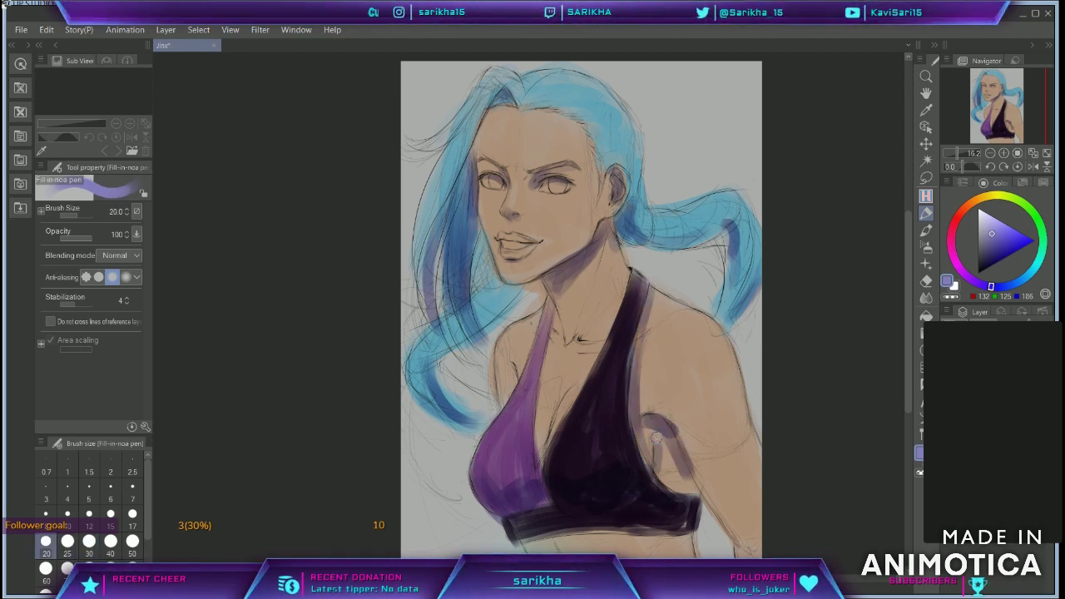
Step: Paint blue-violet shadows along the collarbones and down the cleavage at brush size 17
{"action": "key", "text": "bracketleft"}
{"action": "left_click_drag", "start_coordinate": [580, 340], "coordinate": [607, 337]}
{"action": "mouse_move", "coordinate": [581, 353]}
{"action": "left_mouse_down"}
{"action": "mouse_move", "coordinate": [595, 354]}
{"action": "mouse_move", "coordinate": [538, 455]}
{"action": "left_mouse_up"}
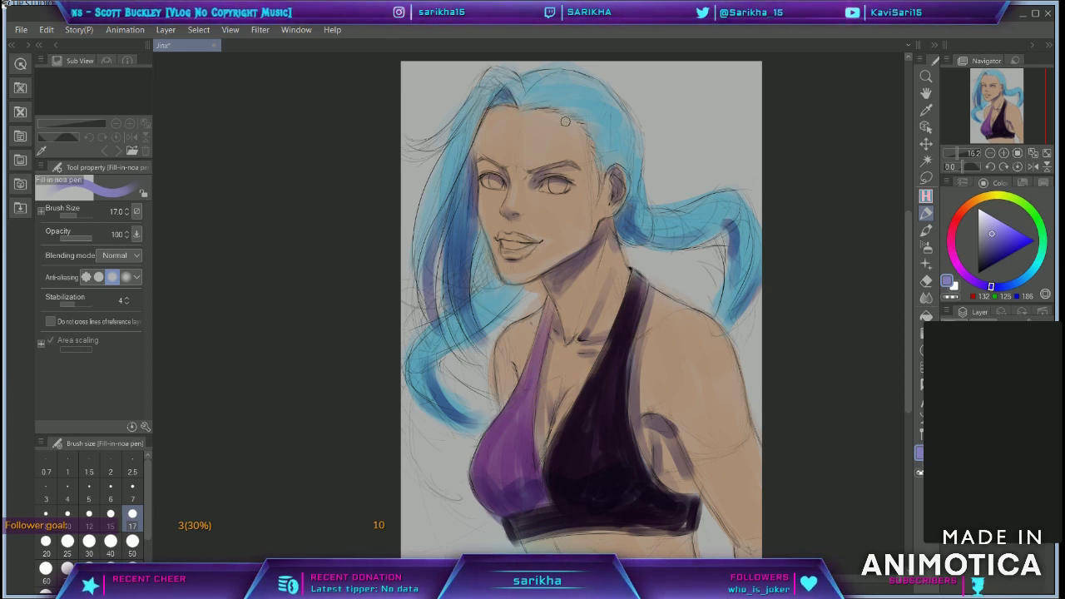
Step: Shade the side of the forehead beneath the front hair lock with a slightly larger brush
{"action": "key", "text": "bracketright"}
{"action": "key", "text": "bracketright"}
{"action": "left_click_drag", "start_coordinate": [508, 104], "coordinate": [475, 162]}
{"action": "key", "text": "bracketright"}
{"action": "key", "text": "bracketright"}
{"action": "key", "text": "b"}
{"action": "left_click_drag", "start_coordinate": [570, 154], "coordinate": [576, 179]}
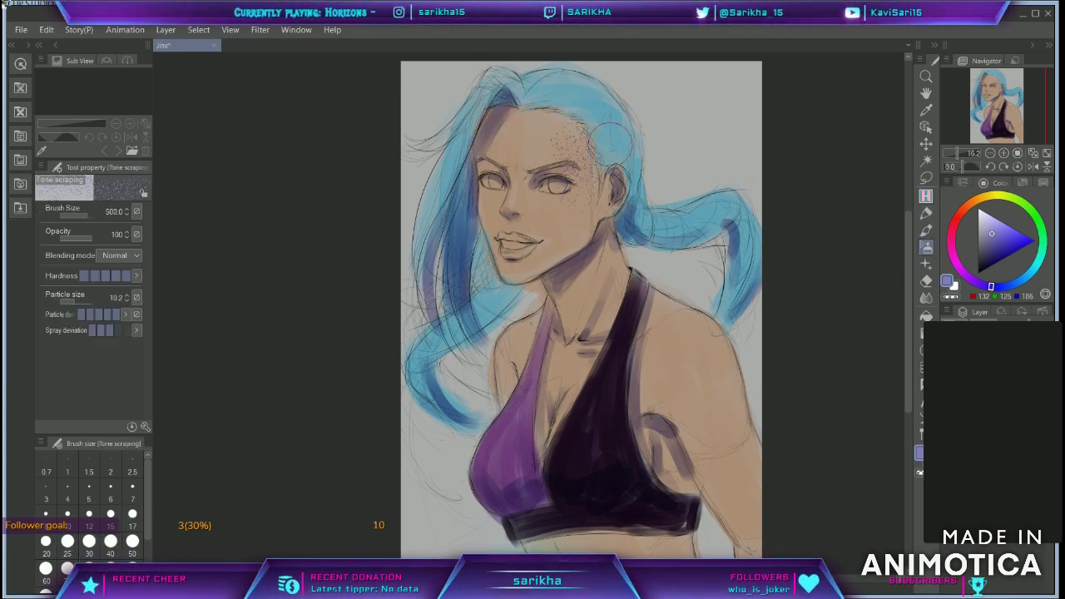
{"action": "key", "text": "ctrl+z"}
Step: Airbrush soft blue-violet shadow over the cheek and jaw at size 600 and around the arm and torso at size 400
{"action": "left_click", "coordinate": [886, 40]}
{"action": "key", "text": "bracketright"}
{"action": "key", "text": "bracketright"}
{"action": "key", "text": "bracketright"}
{"action": "key", "text": "bracketright"}
{"action": "left_click_drag", "start_coordinate": [593, 160], "coordinate": [572, 236]}
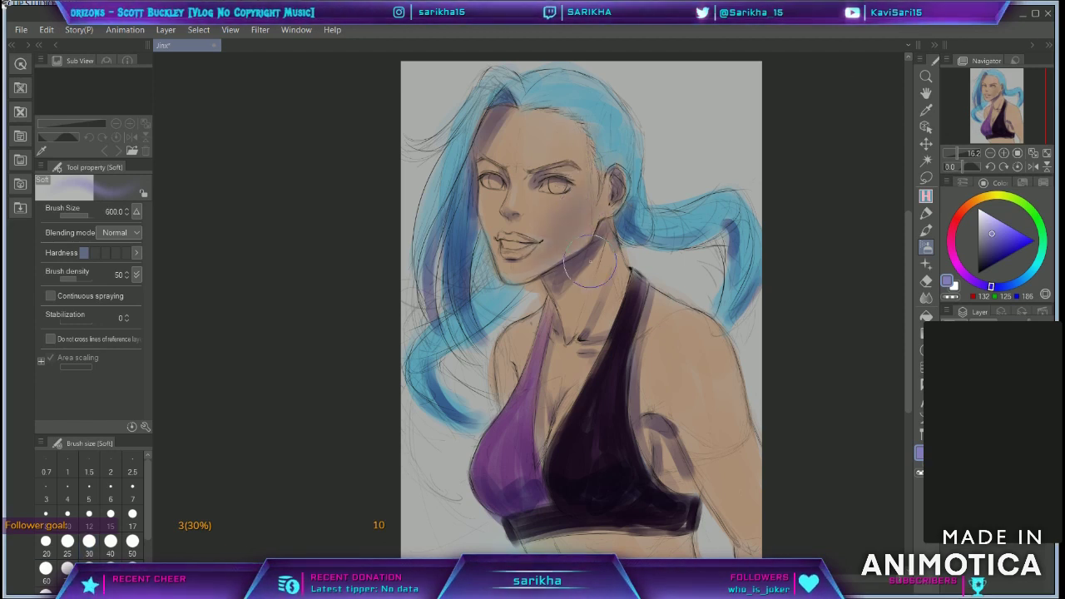
{"action": "key", "text": "bracketleft"}
{"action": "key", "text": "bracketleft"}
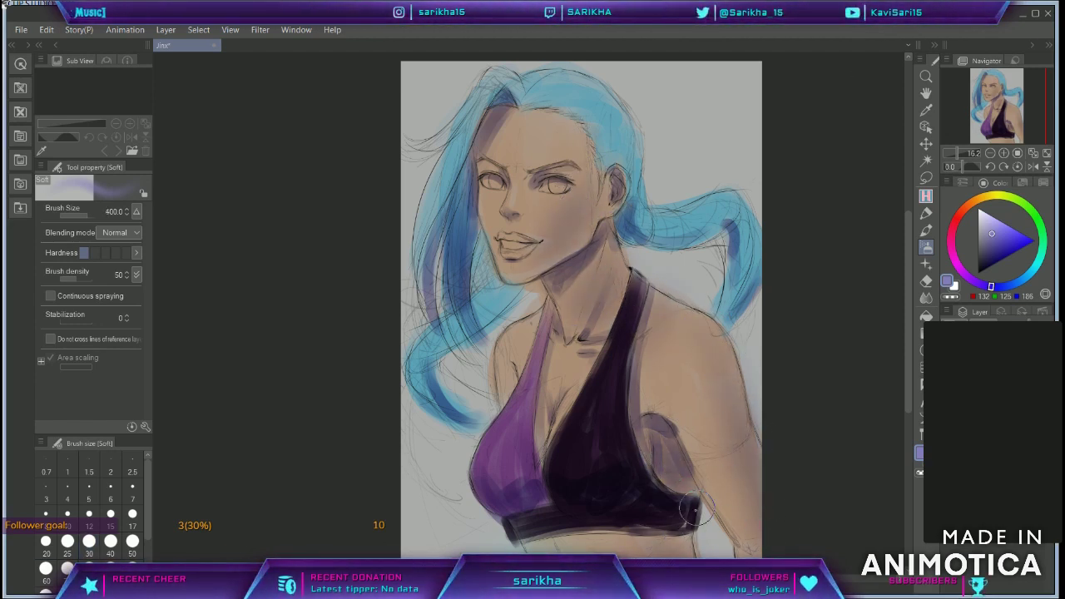
Step: Add a pen shadow at the far armpit at brush size 15 and airbrush soft shadow over the hair at size 800
{"action": "key", "text": "p"}
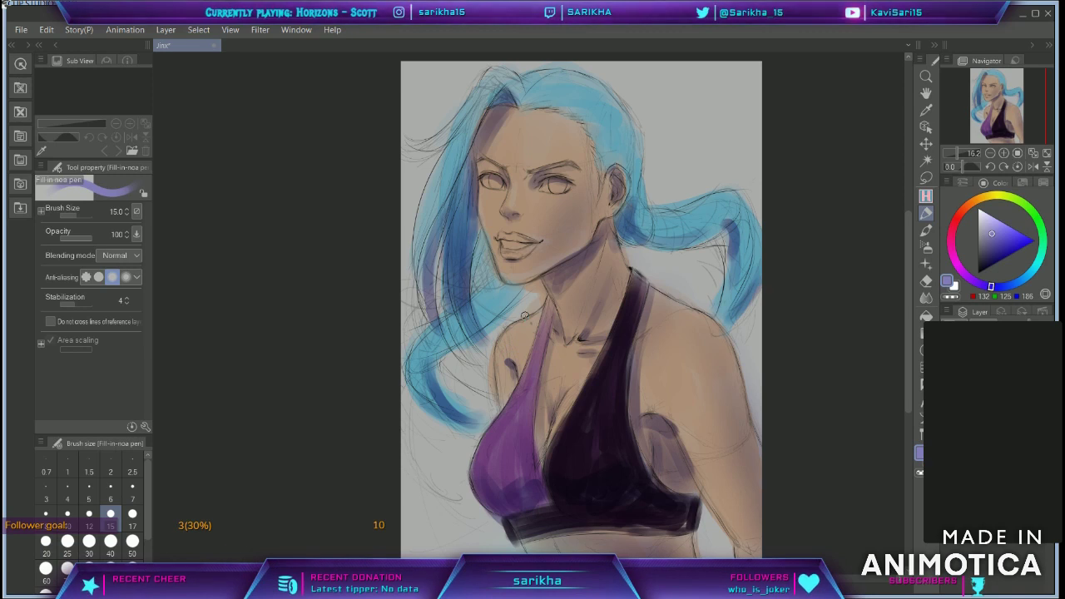
{"action": "key", "text": "b"}
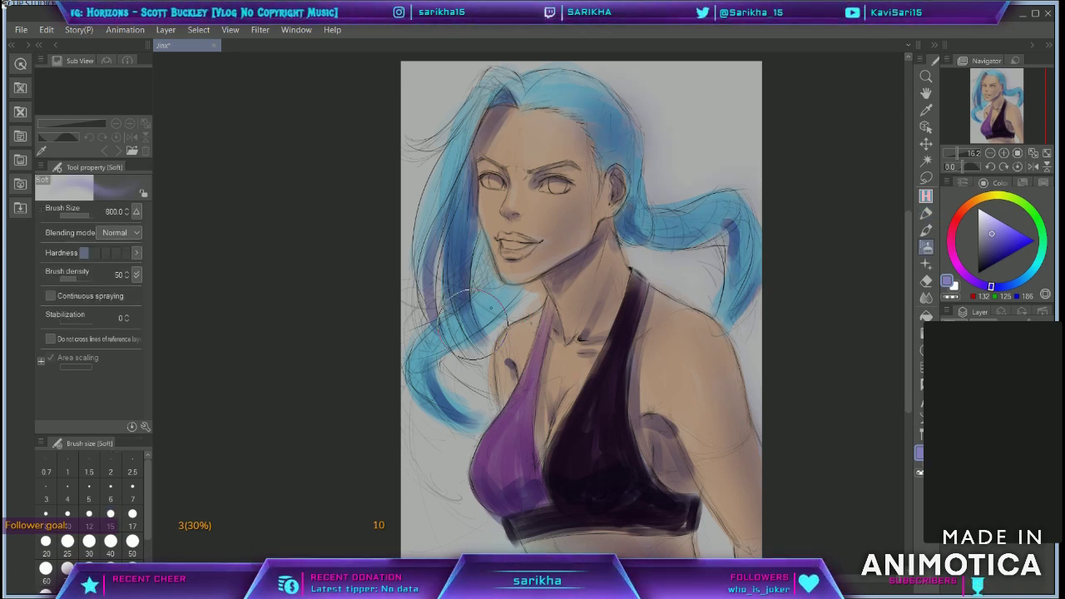
Step: Paint both irises red (RGB 154, 29, 0) with the Fill-in-noa pen, ending at brush size 12
{"action": "key", "text": "p"}
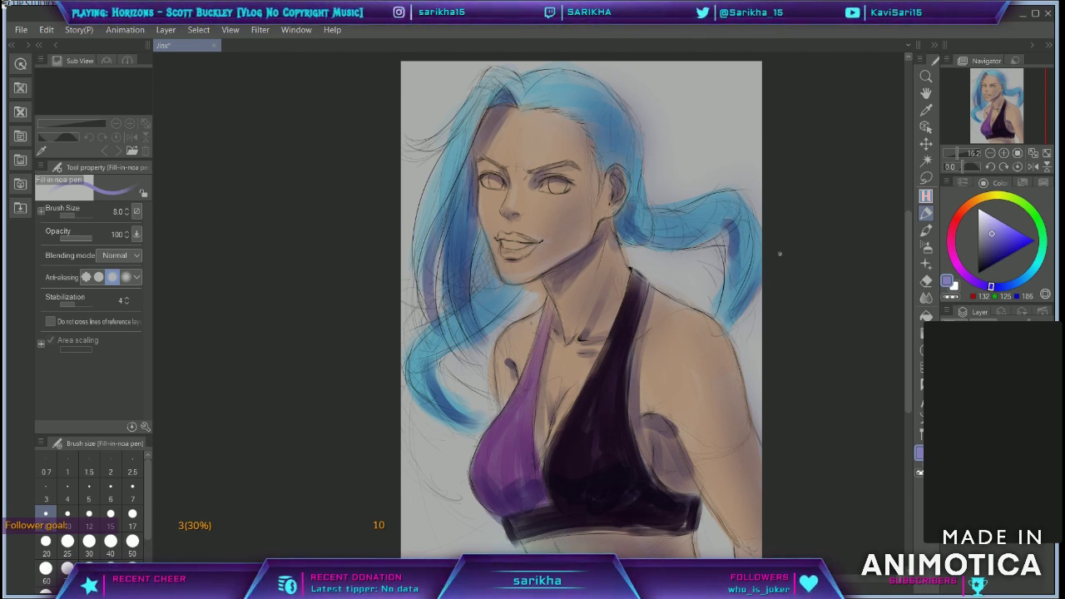
{"action": "left_click", "coordinate": [993, 261]}
{"action": "left_click", "coordinate": [956, 222]}
{"action": "left_click", "coordinate": [962, 211]}
{"action": "left_click", "coordinate": [1011, 253]}
{"action": "left_click_drag", "start_coordinate": [550, 181], "coordinate": [555, 192]}
{"action": "key", "text": "bracketright"}
{"action": "key", "text": "bracketright"}
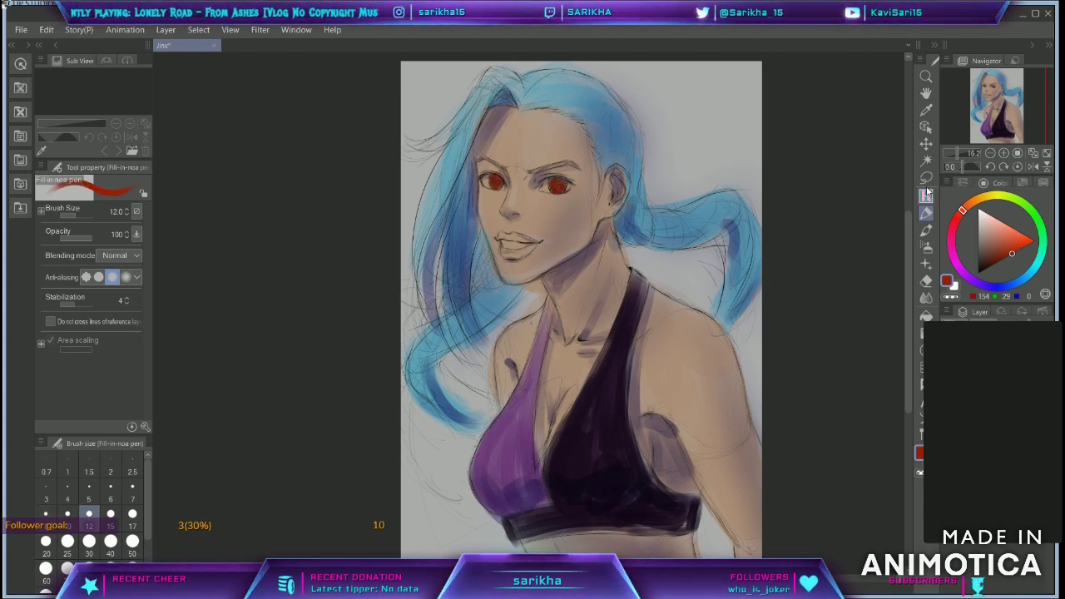
Step: Darken the eyebrows and lash lines with the top's sampled dark purple at brush size 6, checking the face in a mirrored view
{"action": "left_click", "coordinate": [625, 356], "text": "alt"}
{"action": "key", "text": "bracketleft"}
{"action": "key", "text": "bracketleft"}
{"action": "key", "text": "bracketleft"}
{"action": "key", "text": "bracketleft"}
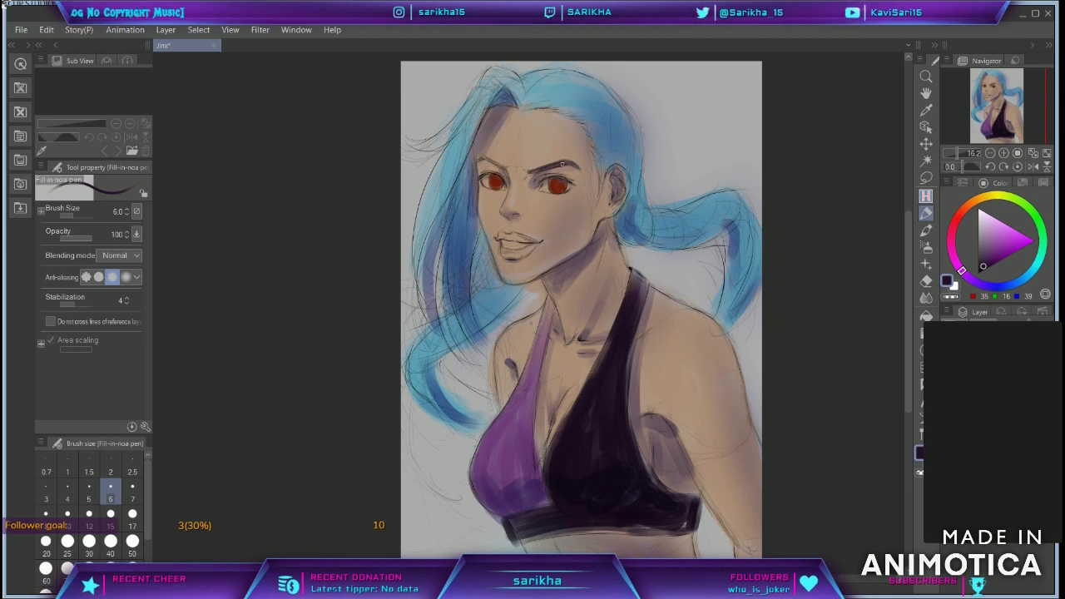
{"action": "key", "text": "h"}
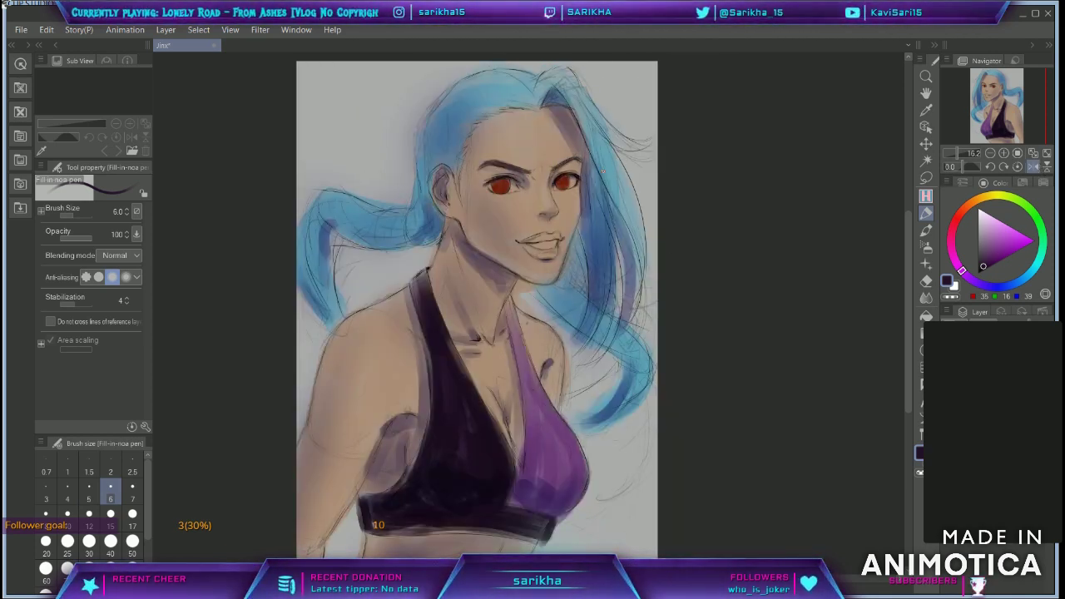
{"action": "key", "text": "h"}
Step: Paint both lips purple (RGB 110, 60, 121) at brush size 10
{"action": "key", "text": "bracketright"}
{"action": "key", "text": "bracketright"}
{"action": "key", "text": "bracketright"}
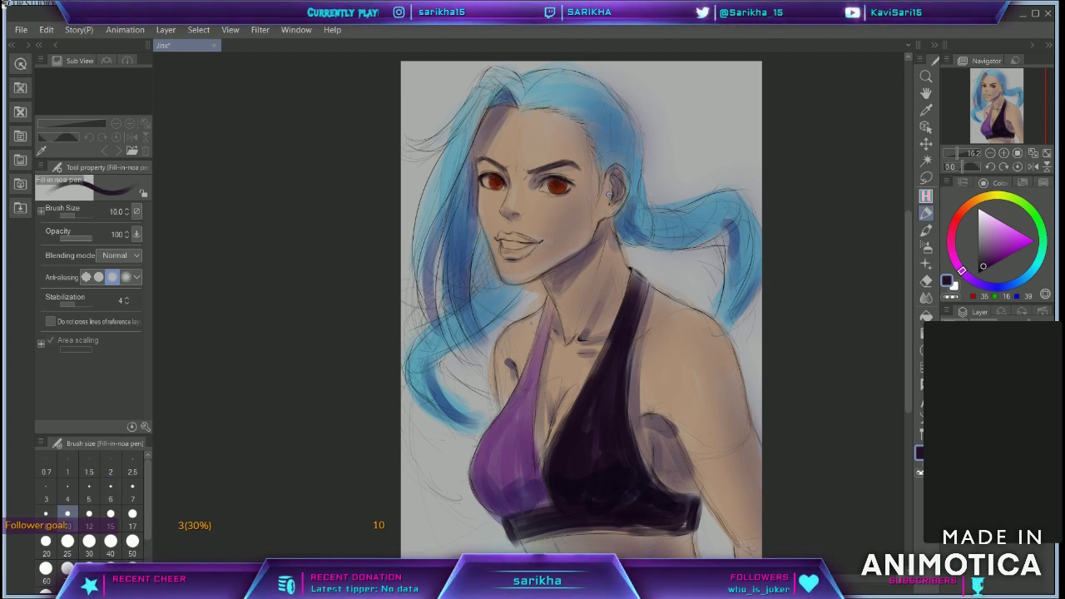
{"action": "left_click", "coordinate": [525, 321], "text": "alt"}
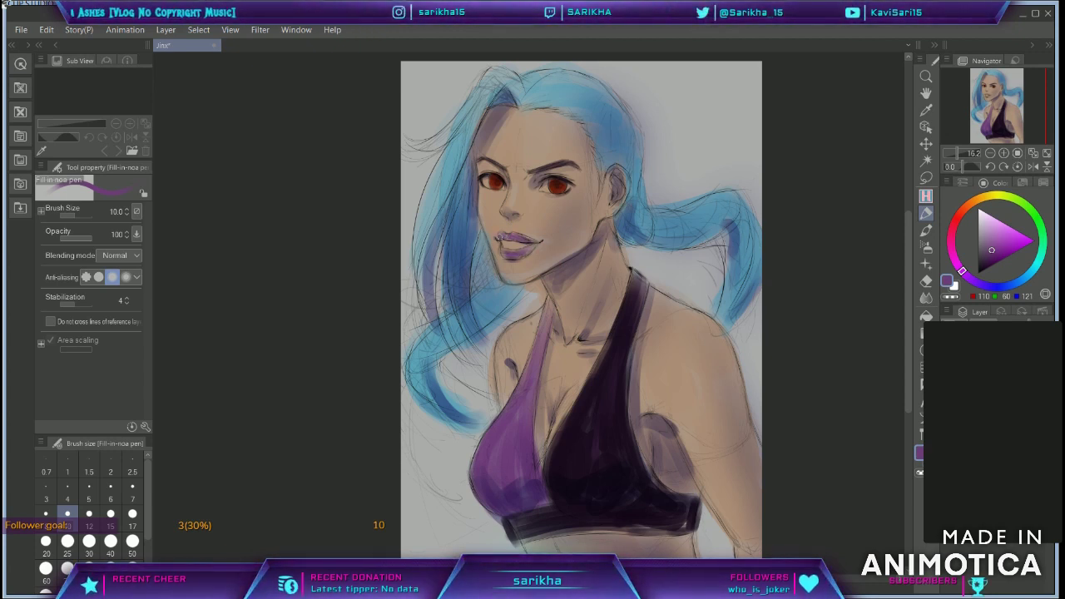
Step: Fill the mouth opening with dark red (RGB 79, 30, 33) and paint the teeth pale pink (RGB 244, 195, 199) at brush size 8
{"action": "left_click", "coordinate": [955, 223]}
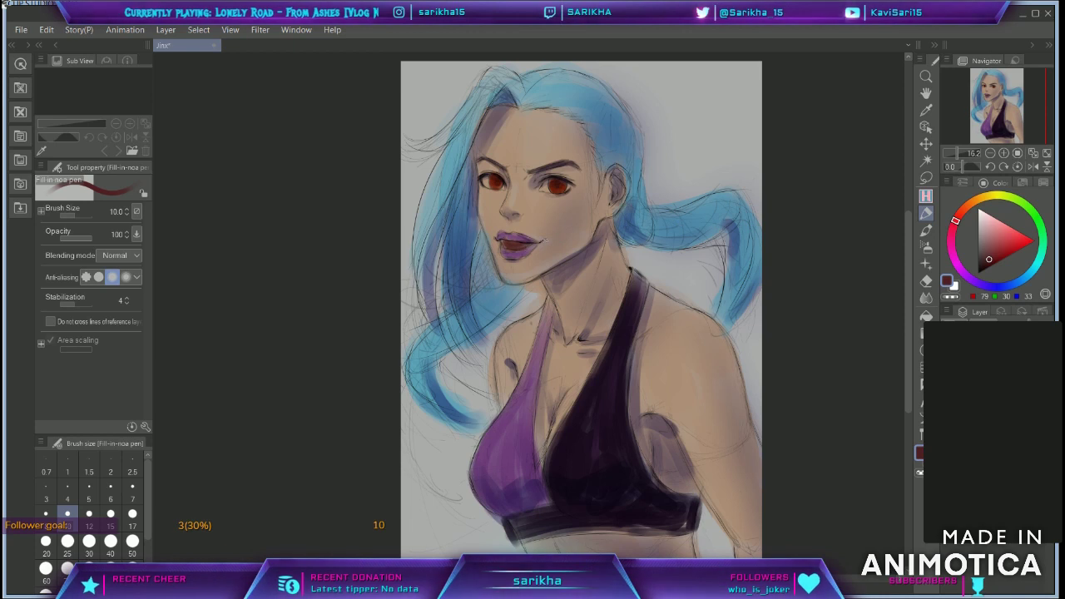
{"action": "left_click", "coordinate": [989, 214]}
{"action": "key", "text": "h"}
{"action": "key", "text": "bracketleft"}
{"action": "key", "text": "bracketleft"}
{"action": "key", "text": "bracketright"}
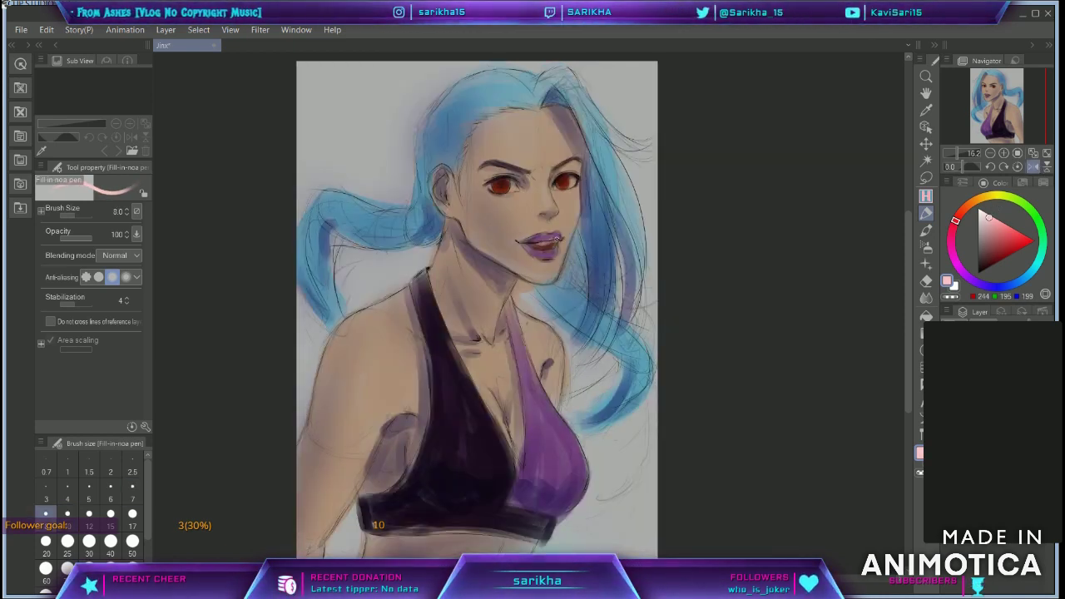
Step: Refine the inside of the mouth with sampled dark reds, ending at brush size 6
{"action": "left_click", "coordinate": [547, 246], "text": "alt"}
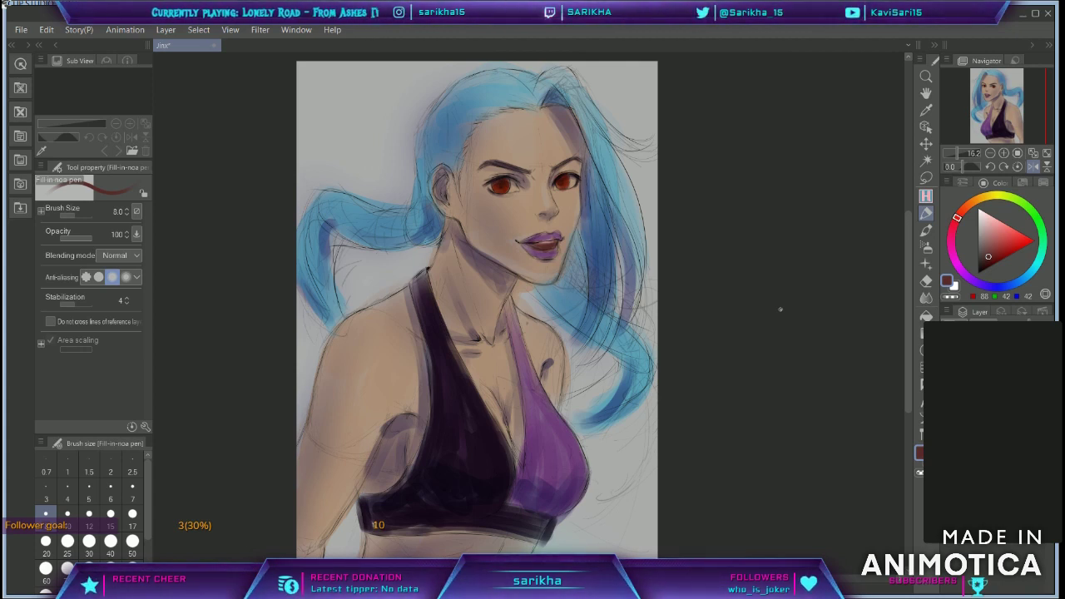
{"action": "left_click", "coordinate": [544, 244], "text": "alt"}
{"action": "key", "text": "bracketright"}
{"action": "key", "text": "bracketright"}
{"action": "key", "text": "bracketleft"}
{"action": "key", "text": "bracketleft"}
{"action": "key", "text": "bracketleft"}
{"action": "key", "text": "bracketleft"}
{"action": "left_click", "coordinate": [536, 243], "text": "alt"}
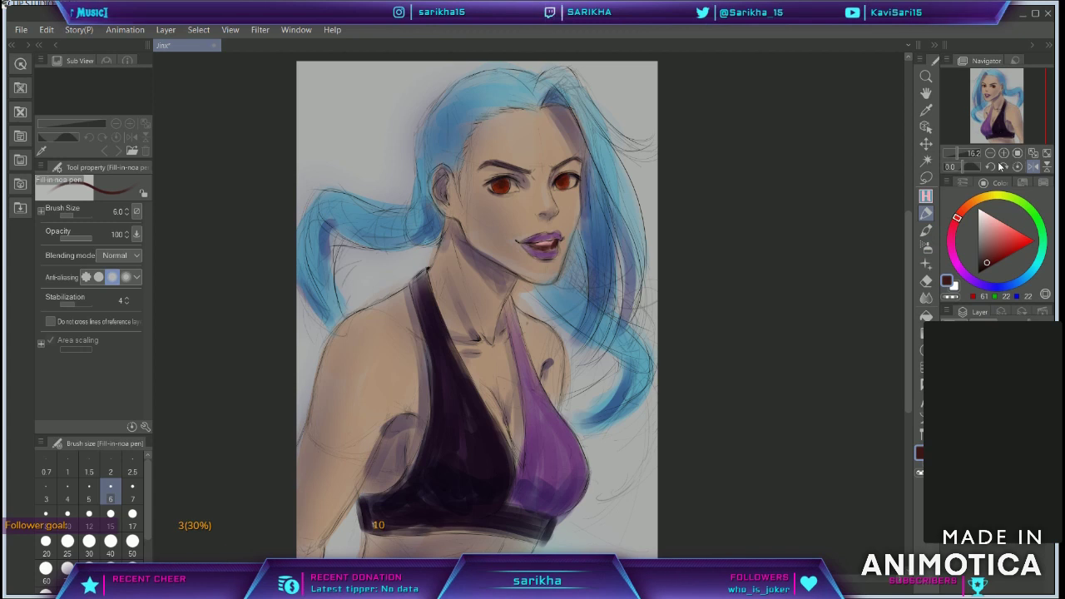
Step: Airbrush warm light (RGB 221, 191, 133) over the face, neck and near shoulder with the Soft airbrush at size 700
{"action": "left_click", "coordinate": [981, 198]}
{"action": "left_click", "coordinate": [999, 226]}
{"action": "left_click", "coordinate": [929, 249]}
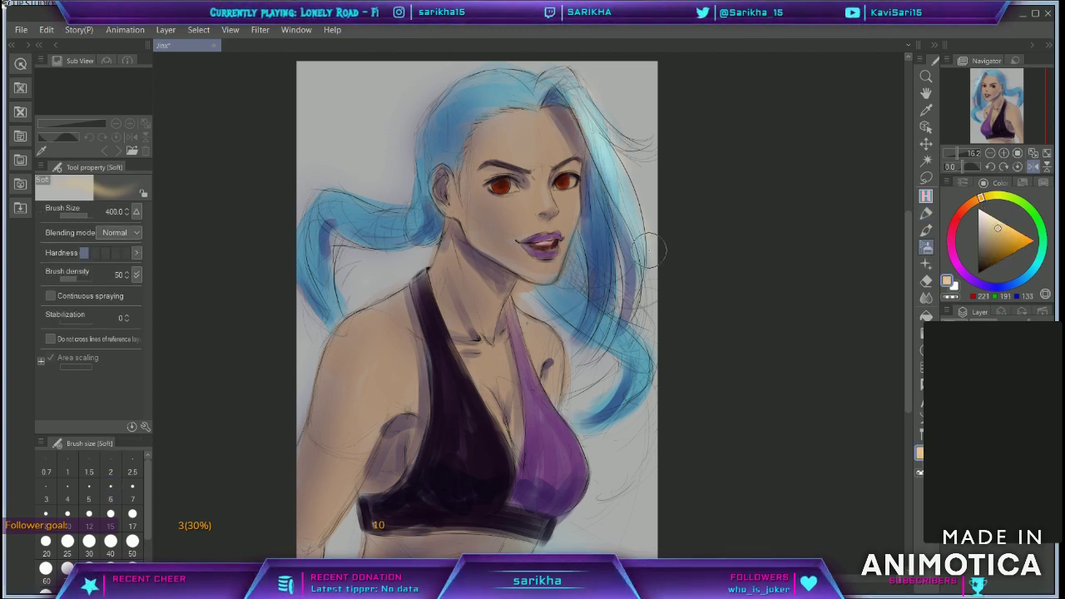
{"action": "key", "text": "bracketright"}
{"action": "mouse_move", "coordinate": [545, 188]}
{"action": "left_mouse_down"}
{"action": "mouse_move", "coordinate": [571, 226]}
{"action": "mouse_move", "coordinate": [550, 351]}
{"action": "mouse_move", "coordinate": [484, 435]}
{"action": "mouse_move", "coordinate": [441, 306]}
{"action": "left_mouse_up"}
{"action": "left_click_drag", "start_coordinate": [388, 336], "coordinate": [377, 365]}
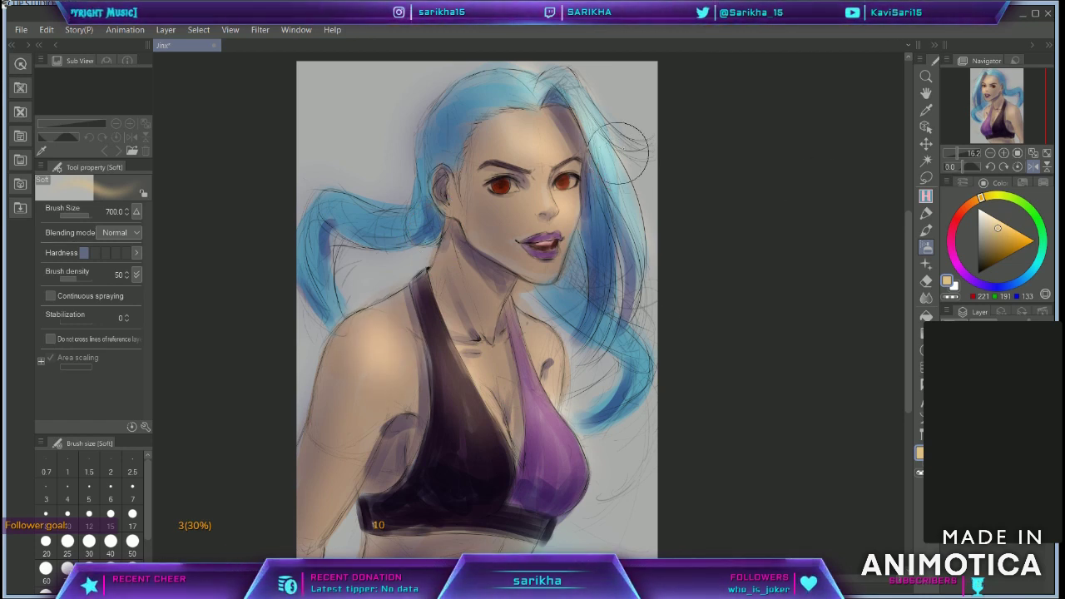
Step: Airbrush the warm light over the crown of the hair, then undo and redo the lighting to compare it
{"action": "left_click_drag", "start_coordinate": [519, 85], "coordinate": [476, 84]}
{"action": "key", "text": "bracketleft"}
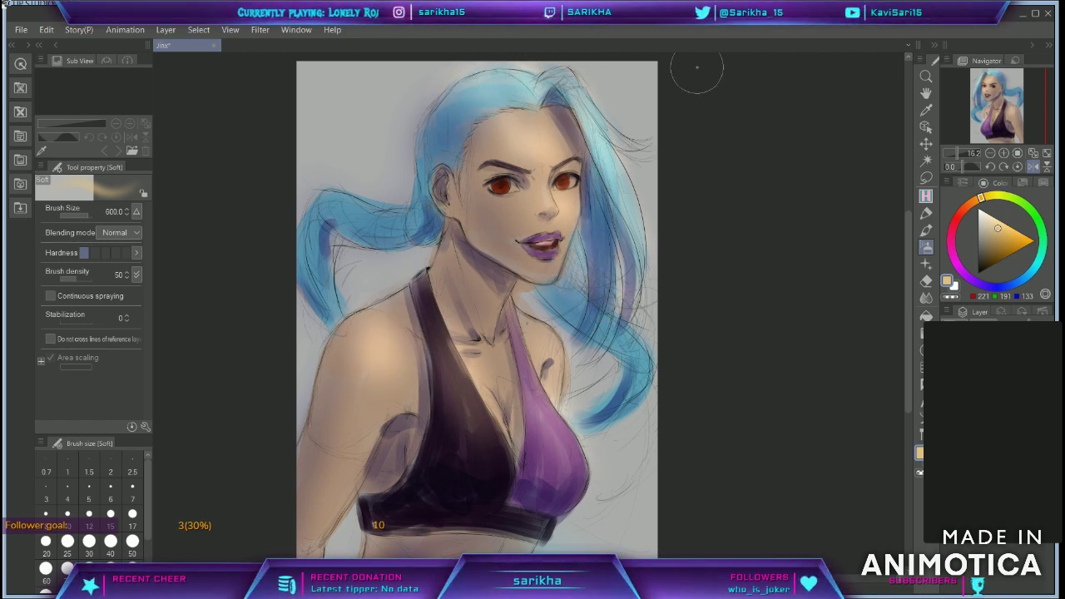
{"action": "key", "text": "ctrl+z"}
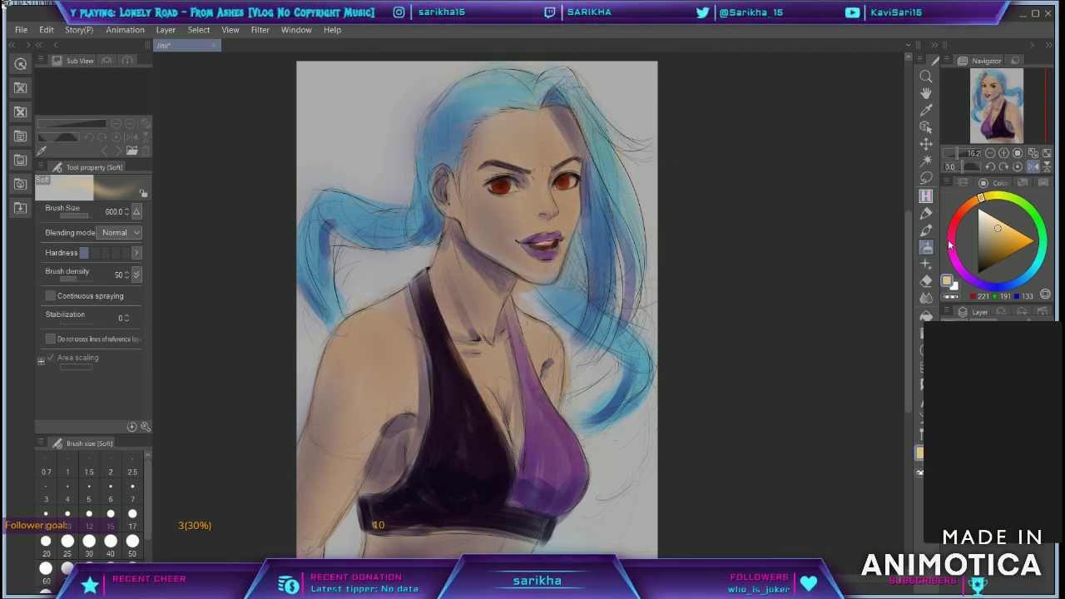
{"action": "key", "text": "ctrl+y"}
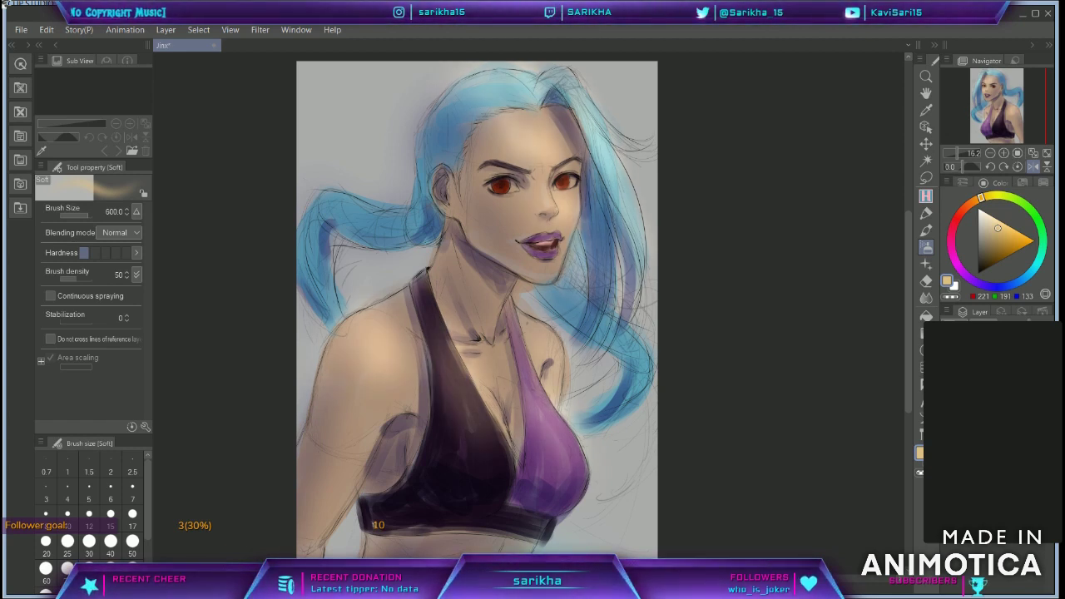
Step: Airbrush a pink blush (RGB 217, 133, 133) on the shoulder and cheek at size 700 and deepen it with red (RGB 163, 75, 75) at size 500
{"action": "key", "text": "p"}
{"action": "key", "text": "b"}
{"action": "left_click_drag", "start_coordinate": [954, 248], "coordinate": [957, 218]}
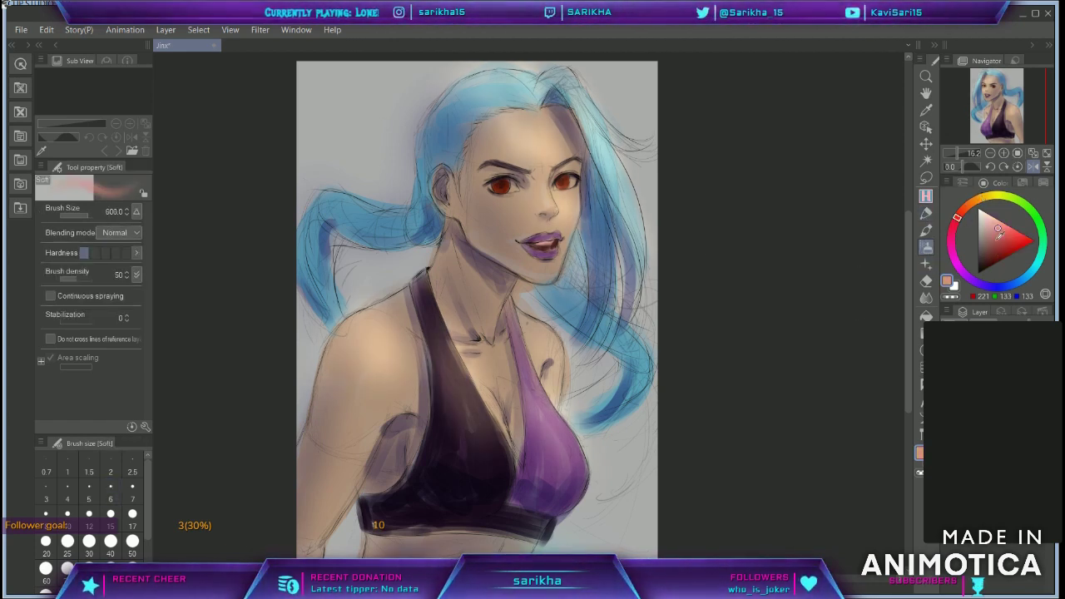
{"action": "key", "text": "]"}
{"action": "left_click_drag", "start_coordinate": [371, 340], "coordinate": [358, 363]}
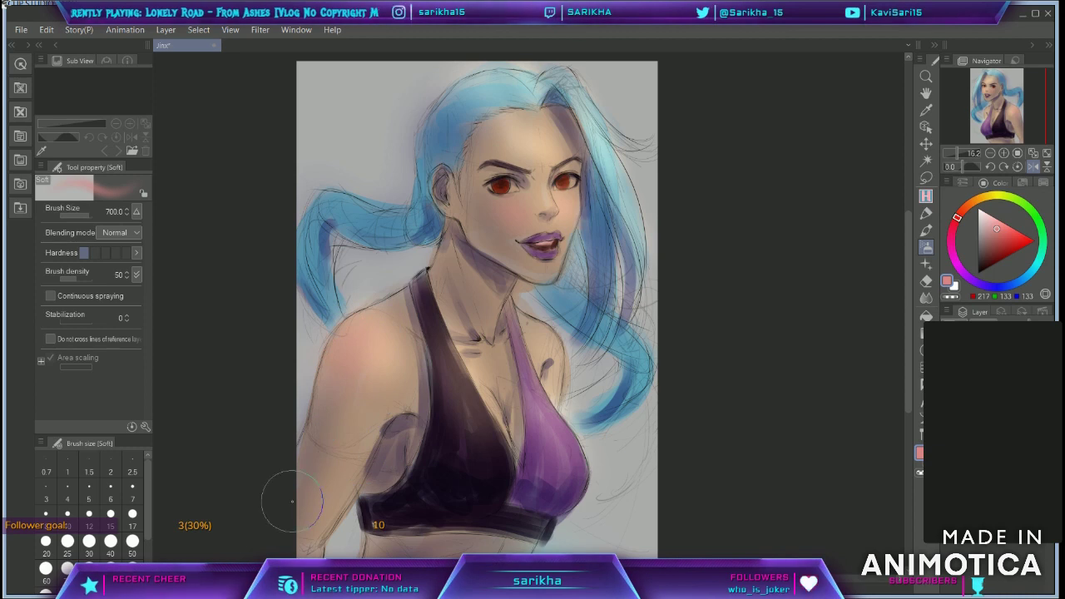
{"action": "left_click_drag", "start_coordinate": [999, 229], "coordinate": [997, 242]}
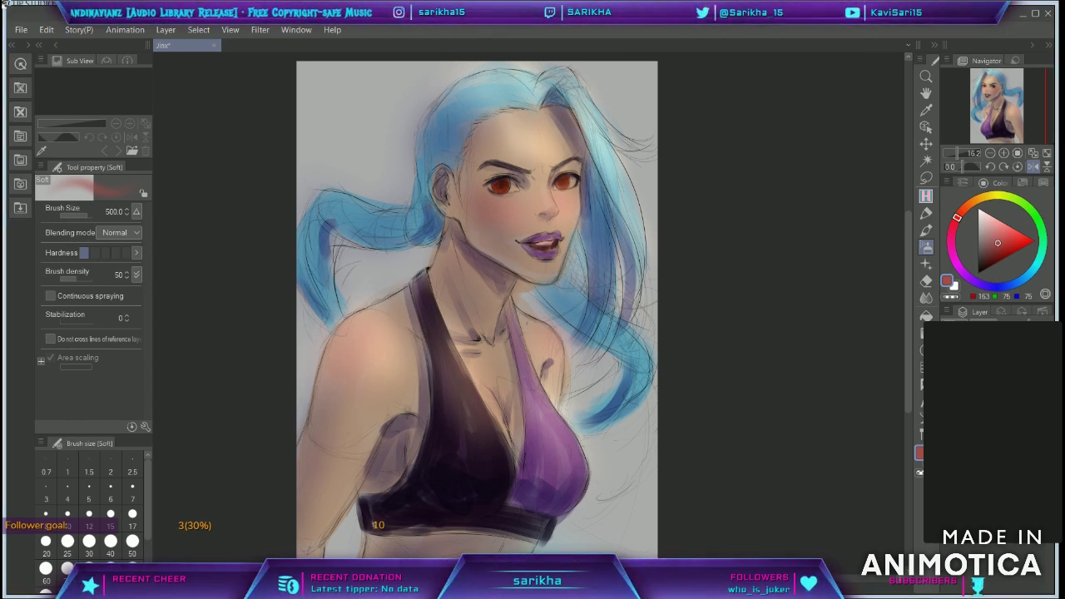
Step: Airbrush warm orange (RGB 208, 152, 102) over the skin of the face, shoulder and arm, ending at size 300
{"action": "key", "text": "p"}
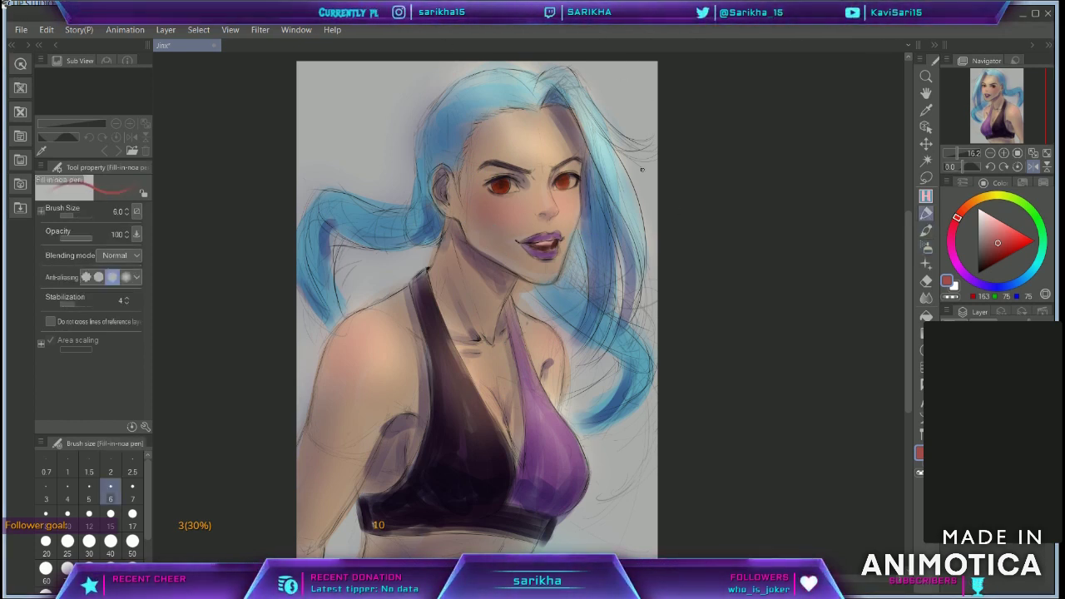
{"action": "left_click", "coordinate": [987, 197]}
{"action": "left_click", "coordinate": [1001, 234]}
{"action": "left_click", "coordinate": [972, 201]}
{"action": "left_click", "coordinate": [926, 246]}
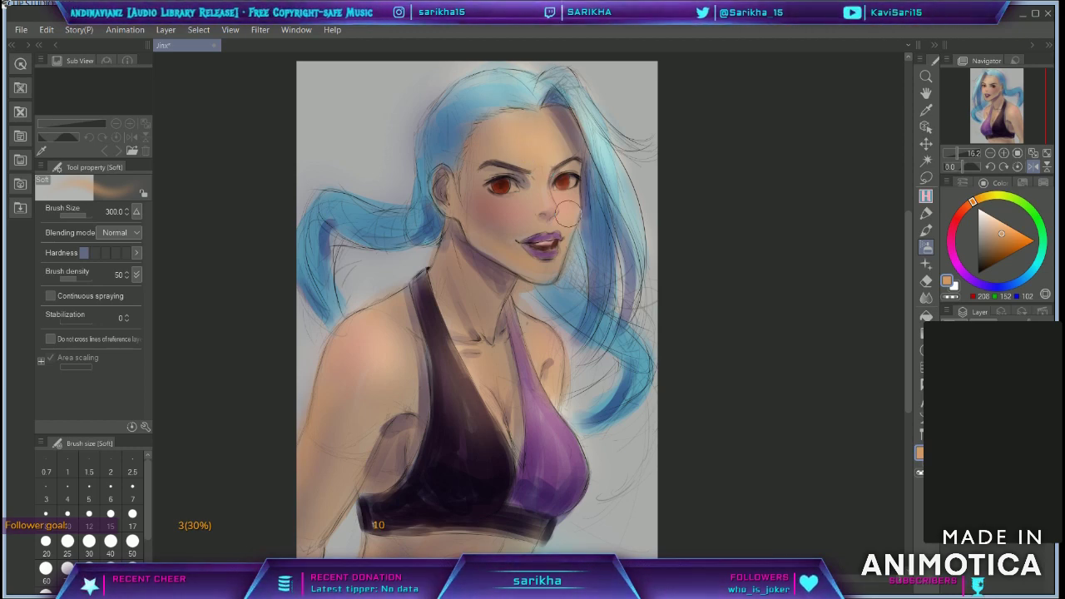
Step: Shade the inner corners of both eyes in dark red (RGB 106, 46, 47), working from brush size 12 down to 6
{"action": "left_click", "coordinate": [511, 275], "text": "alt"}
{"action": "key", "text": "p"}
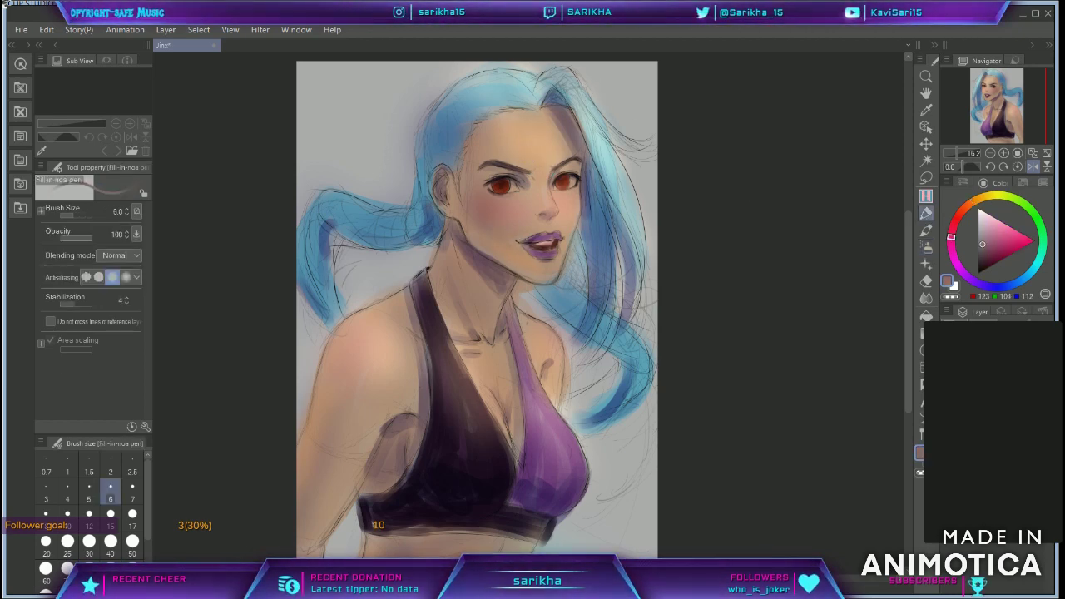
{"action": "scroll", "coordinate": [549, 166], "scroll_direction": "up", "scroll_amount": 2}
{"action": "left_click", "coordinate": [957, 219]}
{"action": "left_click", "coordinate": [990, 254]}
{"action": "key", "text": "bracketright"}
{"action": "mouse_move", "coordinate": [548, 257]}
{"action": "left_mouse_down"}
{"action": "mouse_move", "coordinate": [537, 284]}
{"action": "mouse_move", "coordinate": [550, 296]}
{"action": "left_mouse_up"}
{"action": "key", "text": "bracketleft"}
{"action": "key", "text": "bracketleft"}
{"action": "key", "text": "bracketleft"}
{"action": "key", "text": "bracketright"}
{"action": "key", "text": "bracketright"}
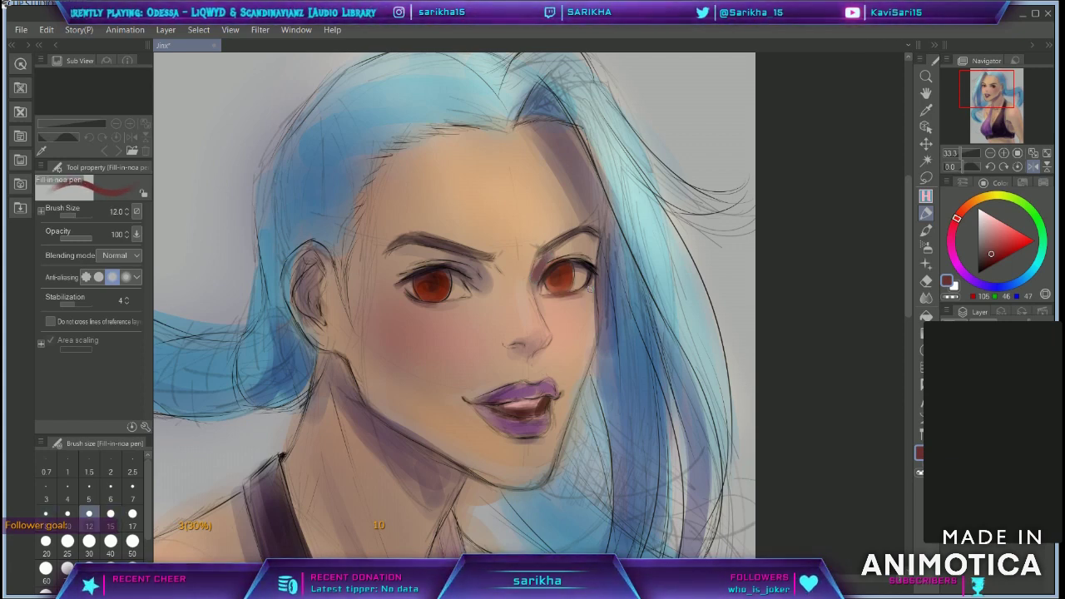
{"action": "key", "text": "bracketleft"}
{"action": "key", "text": "bracketleft"}
{"action": "key", "text": "bracketleft"}
{"action": "key", "text": "bracketleft"}
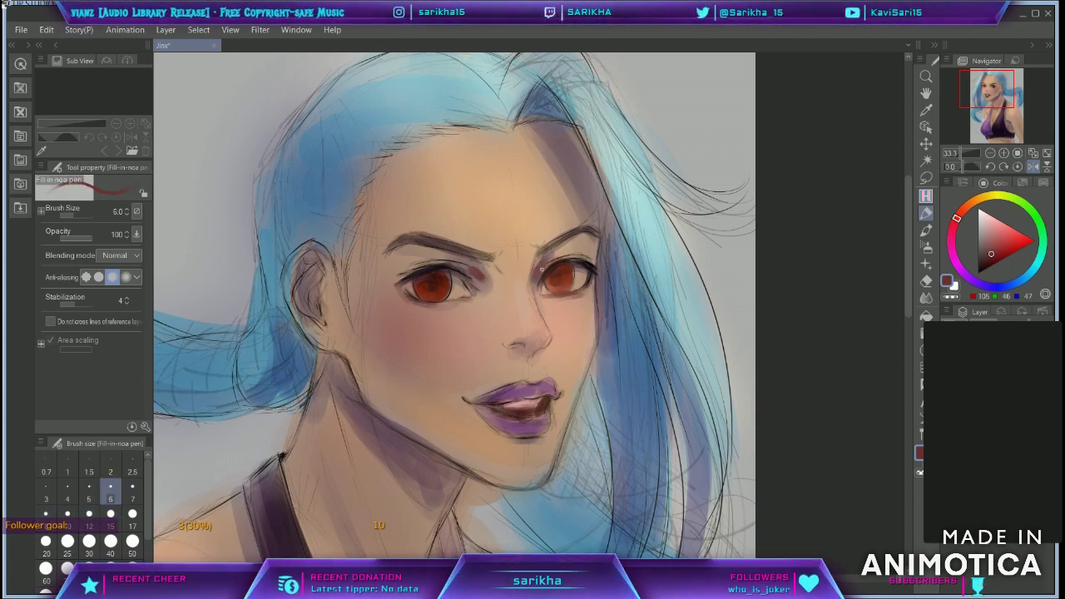
Step: Restore the unmirrored view and darken the jaw shadow below the ear in muted dark red (RGB 90, 53, 58) from brush size 17
{"action": "key", "text": "h"}
{"action": "key", "text": "bracketright"}
{"action": "key", "text": "bracketright"}
{"action": "key", "text": "bracketright"}
{"action": "key", "text": "bracketright"}
{"action": "left_click", "coordinate": [954, 223]}
{"action": "left_click", "coordinate": [989, 254]}
{"action": "left_click", "coordinate": [986, 254]}
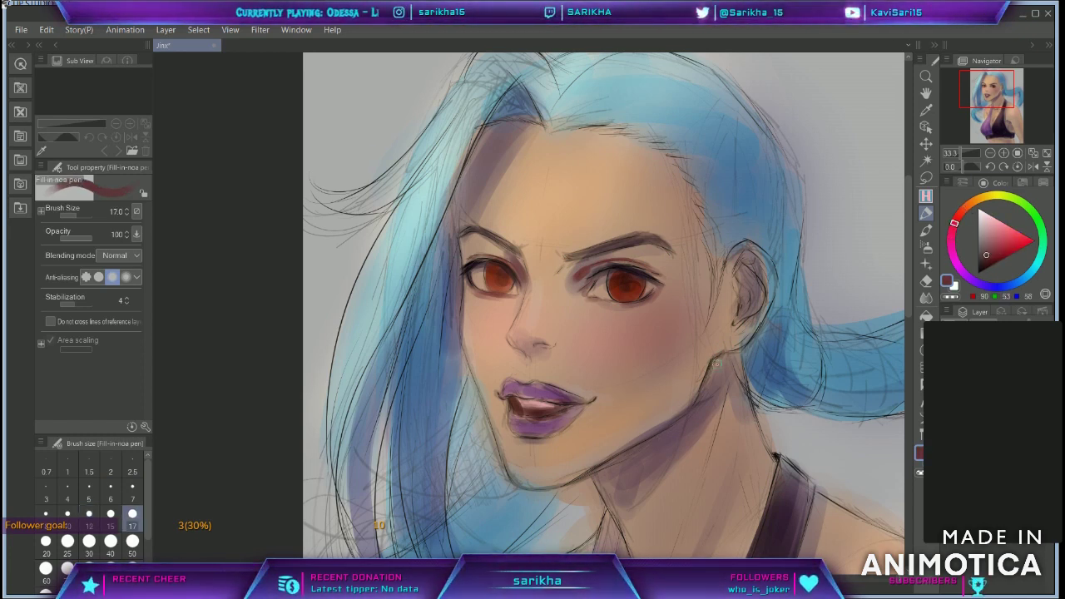
{"action": "key", "text": "bracketright"}
{"action": "key", "text": "bracketright"}
Step: Darken the nostrils and the underside of the nose with the muted dark red, ending at brush size 7
{"action": "key", "text": "bracketleft"}
{"action": "key", "text": "bracketleft"}
{"action": "key", "text": "bracketleft"}
{"action": "key", "text": "bracketleft"}
{"action": "key", "text": "bracketleft"}
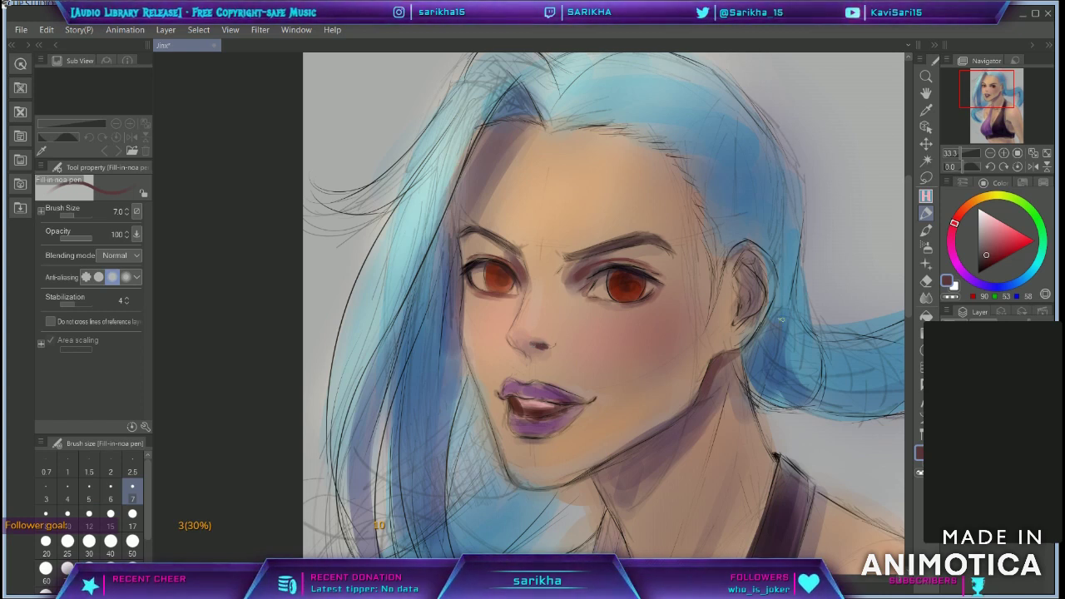
Step: Deepen the shading inside the ear with the muted dark red near brush size 15, and pick the ear's skin tone at size 10
{"action": "key", "text": "bracketright"}
{"action": "key", "text": "bracketright"}
{"action": "key", "text": "bracketright"}
{"action": "key", "text": "bracketright"}
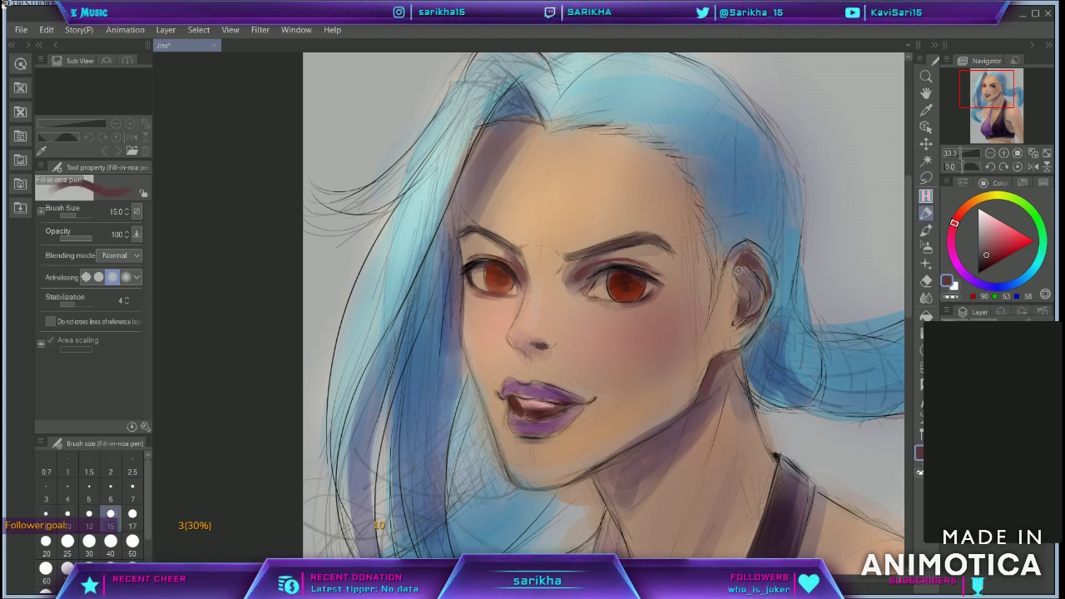
{"action": "key", "text": "bracketright"}
{"action": "left_click", "coordinate": [737, 274], "text": "alt"}
{"action": "key", "text": "bracketleft"}
{"action": "key", "text": "bracketleft"}
{"action": "key", "text": "bracketleft"}
{"action": "key", "text": "bracketleft"}
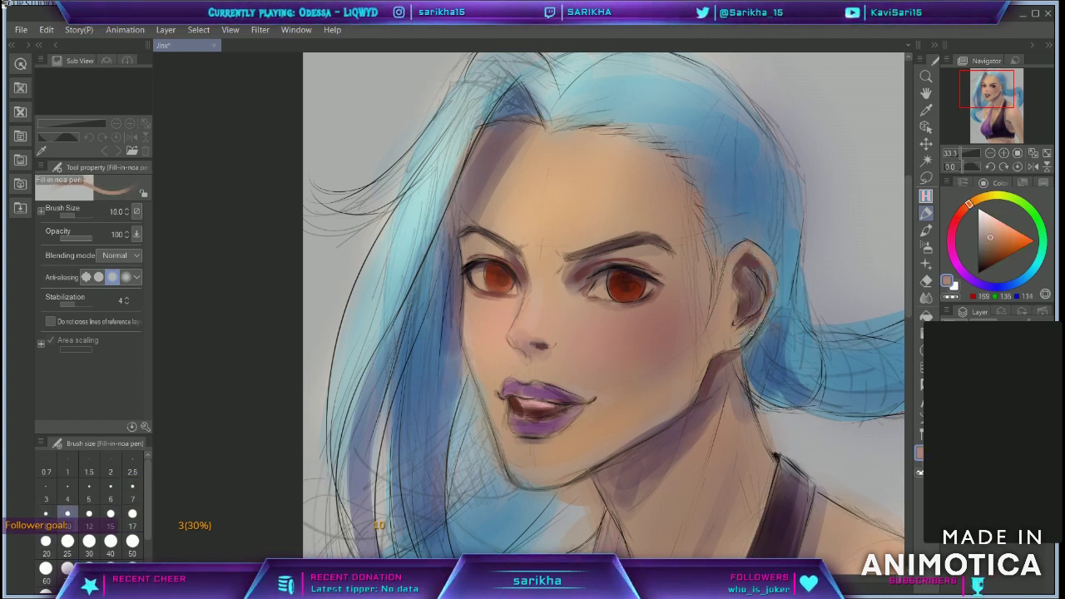
Step: Paint muted reddish-brown (RGB 112, 81, 81) strokes along the forehead hairline and down the temple, raising the brush size to 15
{"action": "left_click", "coordinate": [587, 122], "text": "alt"}
{"action": "left_click_drag", "start_coordinate": [552, 129], "coordinate": [621, 131]}
{"action": "key", "text": "bracketright"}
{"action": "mouse_move", "coordinate": [596, 130]}
{"action": "left_mouse_down"}
{"action": "mouse_move", "coordinate": [660, 131]}
{"action": "mouse_move", "coordinate": [677, 156]}
{"action": "left_mouse_up"}
{"action": "key", "text": "bracketright"}
{"action": "key", "text": "bracketright"}
{"action": "left_click_drag", "start_coordinate": [712, 245], "coordinate": [709, 320]}
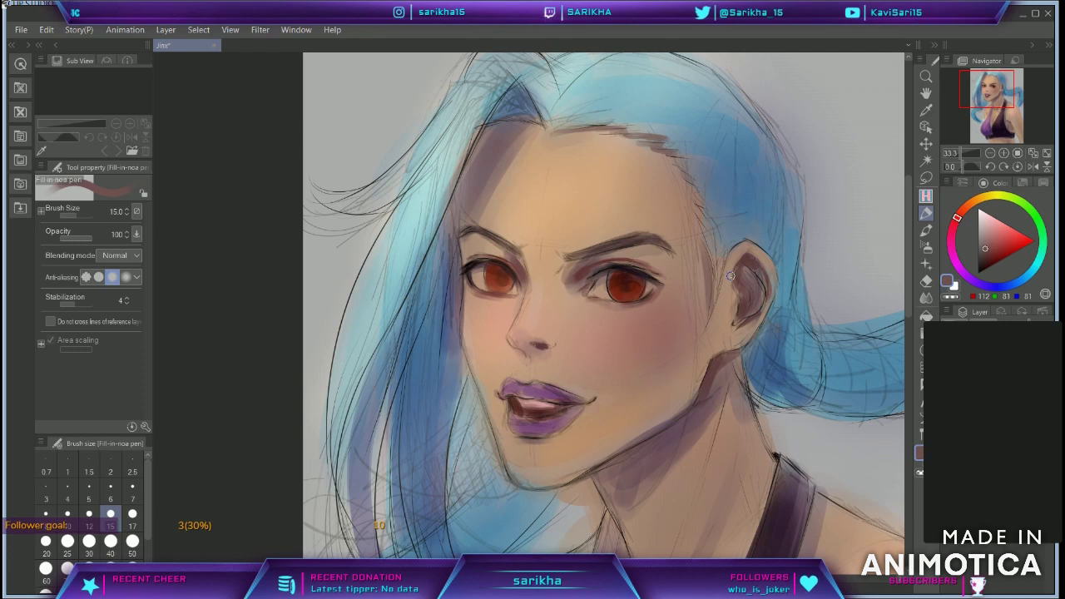
Step: Extend the hairline shadow from the forehead parting down towards the ear with a brush larger than size 15
{"action": "key", "text": "bracketright"}
{"action": "key", "text": "bracketright"}
{"action": "key", "text": "bracketright"}
{"action": "key", "text": "bracketright"}
{"action": "key", "text": "bracketright"}
{"action": "mouse_move", "coordinate": [569, 127]}
{"action": "left_mouse_down"}
{"action": "mouse_move", "coordinate": [679, 150]}
{"action": "mouse_move", "coordinate": [716, 256]}
{"action": "left_mouse_up"}
{"action": "key", "text": "bracketleft"}
{"action": "key", "text": "bracketleft"}
{"action": "key", "text": "bracketleft"}
Step: Shade the underside of the ponytail base and the hair around the ear in dark blue (RGB 62, 97, 140)
{"action": "left_click", "coordinate": [779, 332], "text": "alt"}
{"action": "left_click_drag", "start_coordinate": [756, 387], "coordinate": [784, 413]}
{"action": "key", "text": "ctrl+minus"}
{"action": "left_click_drag", "start_coordinate": [716, 364], "coordinate": [764, 385]}
{"action": "left_click_drag", "start_coordinate": [722, 296], "coordinate": [722, 325]}
{"action": "key", "text": "bracketright"}
{"action": "left_click_drag", "start_coordinate": [669, 228], "coordinate": [668, 288]}
{"action": "mouse_move", "coordinate": [677, 264]}
{"action": "left_mouse_down"}
{"action": "mouse_move", "coordinate": [709, 250]}
{"action": "mouse_move", "coordinate": [737, 366]}
{"action": "left_mouse_up"}
Step: Paint dark blue shadows into the hair above the forehead and around the parting at brush size 25
{"action": "key", "text": "bracketright"}
{"action": "key", "text": "bracketright"}
{"action": "key", "text": "bracketright"}
{"action": "left_click_drag", "start_coordinate": [666, 192], "coordinate": [582, 153]}
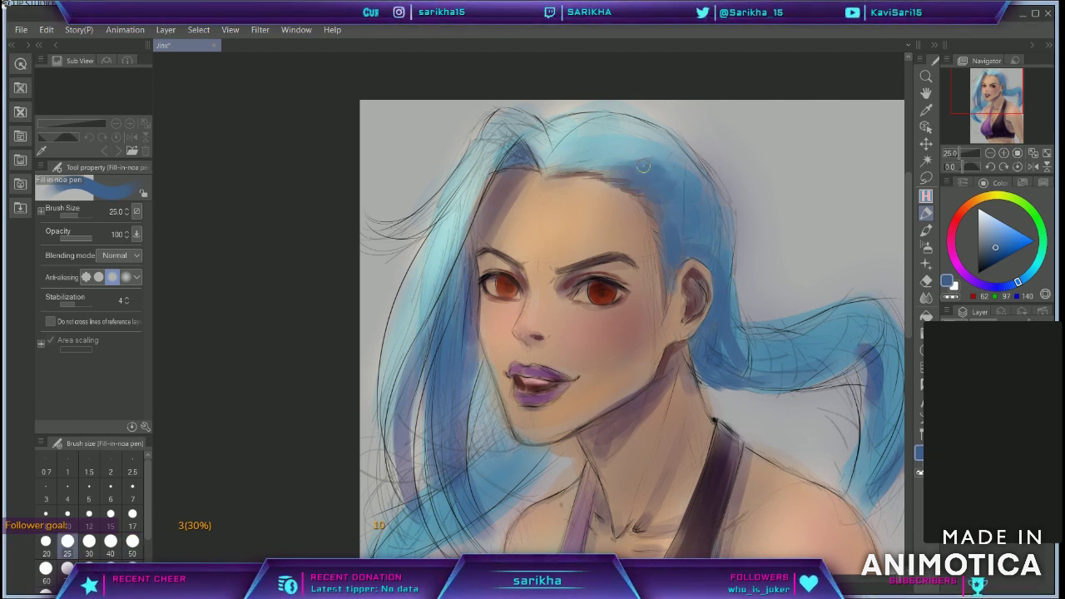
{"action": "left_click_drag", "start_coordinate": [545, 169], "coordinate": [614, 163]}
{"action": "mouse_move", "coordinate": [521, 143]}
{"action": "left_mouse_down"}
{"action": "mouse_move", "coordinate": [540, 169]}
{"action": "mouse_move", "coordinate": [477, 216]}
{"action": "left_mouse_up"}
Step: Paint mid blue (RGB 83, 141, 169) over the crown and back of the hair at brush size 25
{"action": "left_click", "coordinate": [491, 193], "text": "alt"}
{"action": "left_click", "coordinate": [552, 138], "text": "alt"}
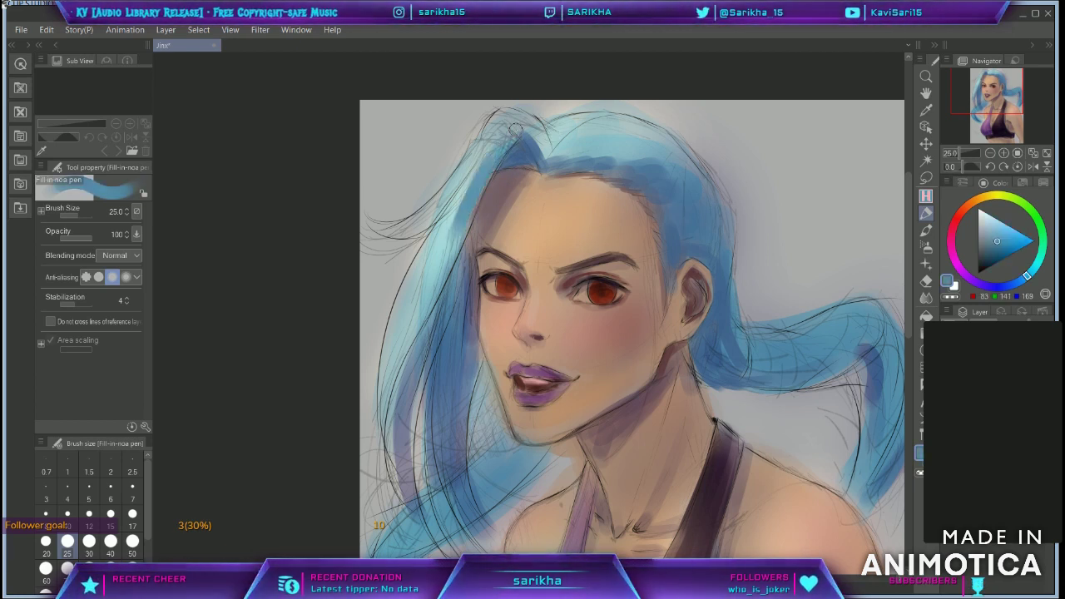
{"action": "mouse_move", "coordinate": [605, 127]}
{"action": "left_mouse_down"}
{"action": "mouse_move", "coordinate": [708, 119]}
{"action": "mouse_move", "coordinate": [672, 159]}
{"action": "mouse_move", "coordinate": [671, 228]}
{"action": "mouse_move", "coordinate": [717, 216]}
{"action": "left_mouse_up"}
{"action": "mouse_move", "coordinate": [663, 135]}
{"action": "left_mouse_down"}
{"action": "mouse_move", "coordinate": [624, 148]}
{"action": "mouse_move", "coordinate": [620, 119]}
{"action": "left_mouse_up"}
Step: Add light cyan (RGB 161, 213, 215) highlights across the crown, the parting and the outer front lock at brush size 25
{"action": "left_click", "coordinate": [420, 287], "text": "alt"}
{"action": "mouse_move", "coordinate": [549, 140]}
{"action": "left_mouse_down"}
{"action": "mouse_move", "coordinate": [577, 121]}
{"action": "mouse_move", "coordinate": [605, 121]}
{"action": "left_mouse_up"}
{"action": "left_click_drag", "start_coordinate": [561, 154], "coordinate": [643, 134]}
{"action": "left_click_drag", "start_coordinate": [626, 169], "coordinate": [671, 153]}
{"action": "left_click_drag", "start_coordinate": [645, 177], "coordinate": [678, 167]}
{"action": "left_click_drag", "start_coordinate": [525, 119], "coordinate": [541, 138]}
{"action": "mouse_move", "coordinate": [504, 110]}
{"action": "left_mouse_down"}
{"action": "mouse_move", "coordinate": [446, 185]}
{"action": "mouse_move", "coordinate": [371, 218]}
{"action": "mouse_move", "coordinate": [371, 341]}
{"action": "left_mouse_up"}
Step: Paint long light cyan strands down the front hair beside the face at brush size 12
{"action": "key", "text": "bracketleft"}
{"action": "key", "text": "bracketleft"}
{"action": "key", "text": "bracketleft"}
{"action": "key", "text": "bracketleft"}
{"action": "key", "text": "bracketleft"}
{"action": "key", "text": "bracketleft"}
{"action": "key", "text": "bracketright"}
{"action": "key", "text": "bracketright"}
{"action": "left_click_drag", "start_coordinate": [415, 253], "coordinate": [405, 440]}
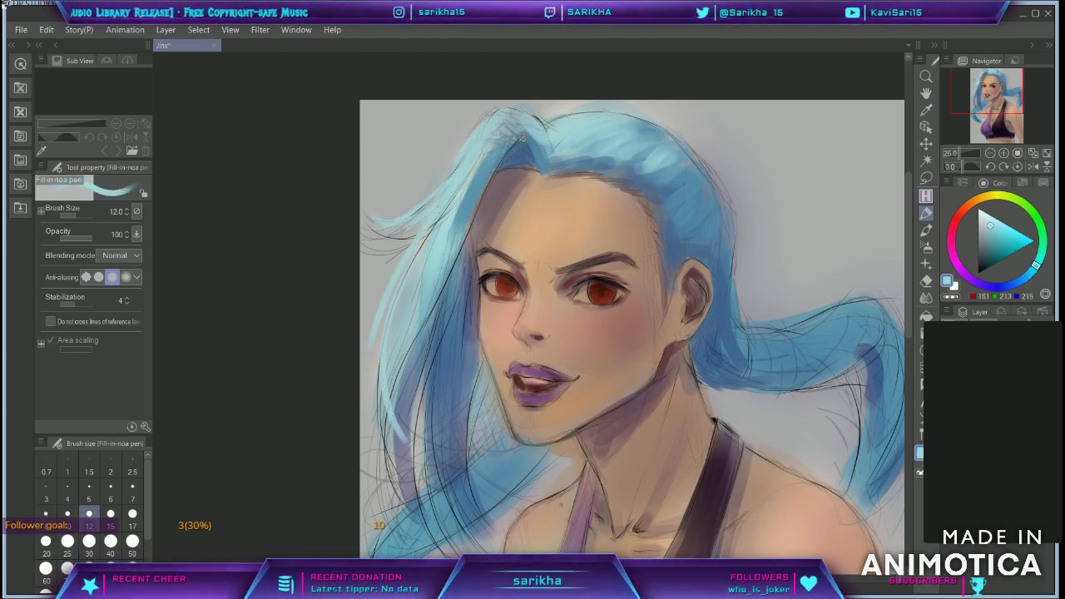
{"action": "left_click_drag", "start_coordinate": [427, 350], "coordinate": [447, 504]}
Step: Paint curved light cyan highlight strands across and down the ponytail at brush size 12
{"action": "key", "text": "space"}
{"action": "left_click_drag", "start_coordinate": [644, 434], "coordinate": [583, 346]}
{"action": "left_click_drag", "start_coordinate": [688, 237], "coordinate": [743, 242]}
{"action": "left_click_drag", "start_coordinate": [751, 231], "coordinate": [775, 222]}
{"action": "left_click_drag", "start_coordinate": [757, 221], "coordinate": [811, 210]}
{"action": "left_click_drag", "start_coordinate": [798, 277], "coordinate": [819, 296]}
{"action": "left_click_drag", "start_coordinate": [805, 290], "coordinate": [796, 401]}
{"action": "left_click_drag", "start_coordinate": [747, 258], "coordinate": [705, 295]}
{"action": "left_click_drag", "start_coordinate": [775, 229], "coordinate": [747, 301]}
{"action": "left_click_drag", "start_coordinate": [803, 227], "coordinate": [792, 271]}
{"action": "left_click_drag", "start_coordinate": [822, 221], "coordinate": [811, 261]}
{"action": "left_click_drag", "start_coordinate": [847, 263], "coordinate": [837, 304]}
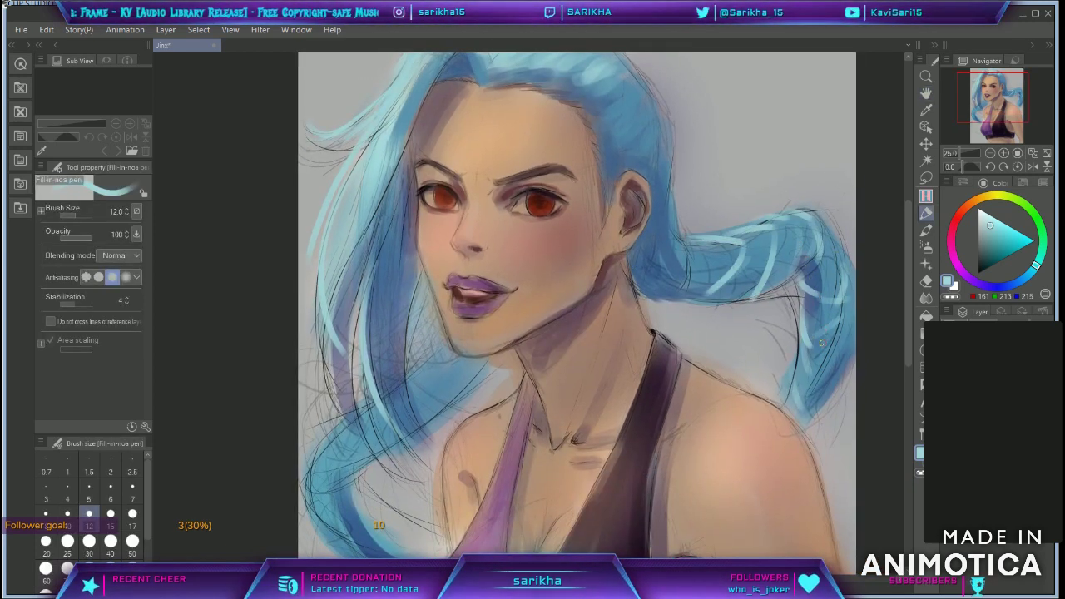
Step: Add light cyan strands to the hair beside the chin and the lower front lock at brush size 12
{"action": "left_click_drag", "start_coordinate": [449, 337], "coordinate": [420, 376]}
{"action": "left_click_drag", "start_coordinate": [431, 321], "coordinate": [416, 379]}
{"action": "left_click_drag", "start_coordinate": [438, 307], "coordinate": [404, 400]}
{"action": "left_click_drag", "start_coordinate": [362, 406], "coordinate": [349, 458]}
{"action": "left_click_drag", "start_coordinate": [340, 426], "coordinate": [306, 527]}
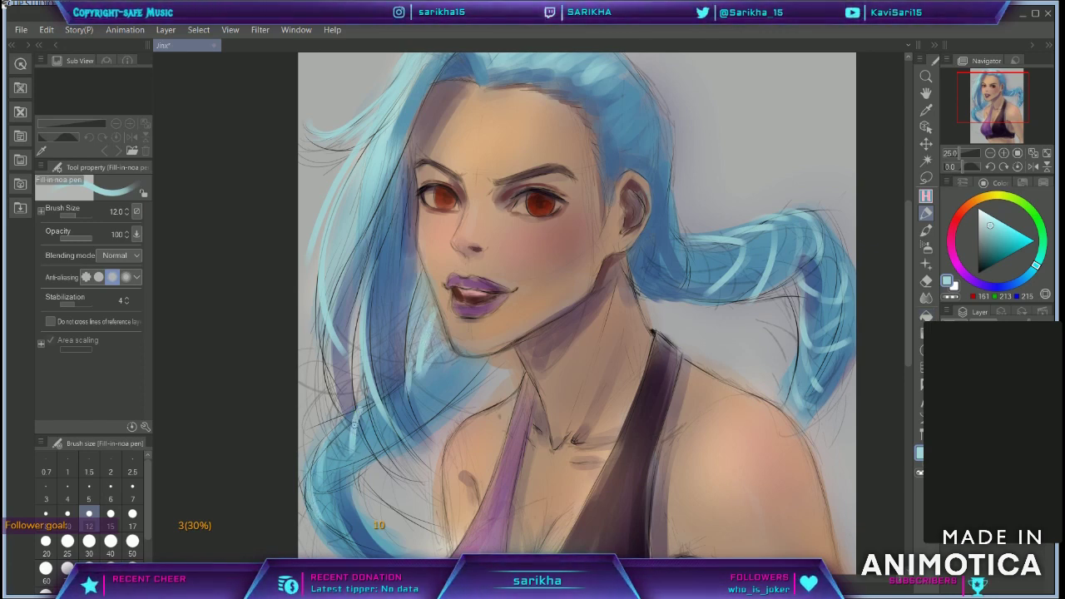
{"action": "left_click_drag", "start_coordinate": [557, 284], "coordinate": [551, 346]}
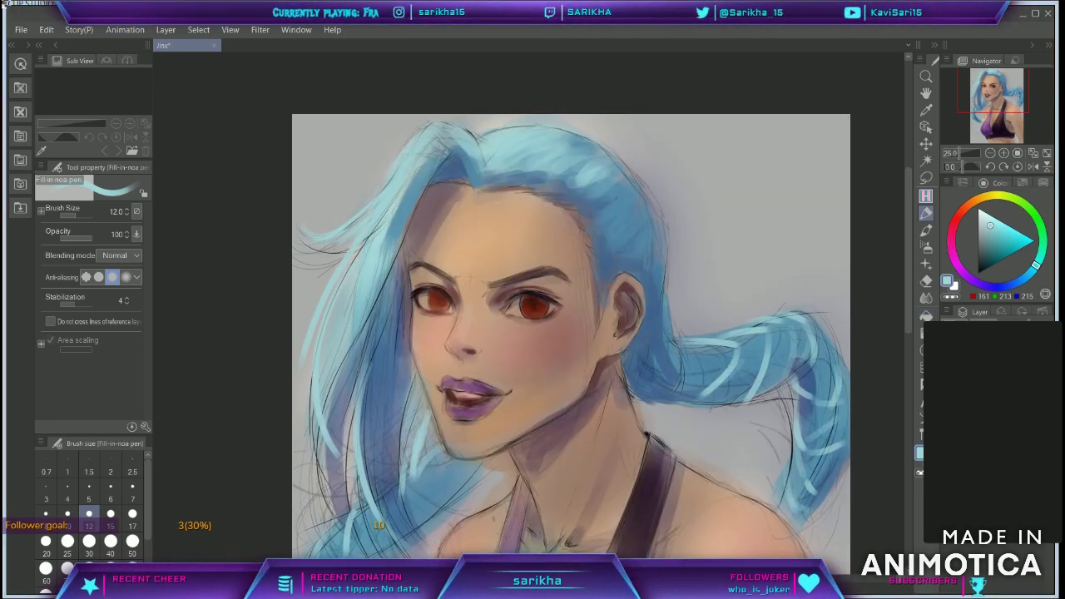
Step: Blend sampled skin and shadow tones around the nostril and the underside of the nose tip, enlarging the brush
{"action": "left_click", "coordinate": [1017, 153]}
{"action": "left_click_drag", "start_coordinate": [351, 432], "coordinate": [570, 214]}
{"action": "left_click", "coordinate": [562, 210], "text": "alt"}
{"action": "mouse_move", "coordinate": [524, 240]}
{"action": "left_mouse_down"}
{"action": "mouse_move", "coordinate": [546, 227]}
{"action": "mouse_move", "coordinate": [534, 246]}
{"action": "mouse_move", "coordinate": [489, 225]}
{"action": "mouse_move", "coordinate": [506, 233]}
{"action": "mouse_move", "coordinate": [460, 232]}
{"action": "mouse_move", "coordinate": [498, 239]}
{"action": "mouse_move", "coordinate": [532, 226]}
{"action": "mouse_move", "coordinate": [443, 207]}
{"action": "mouse_move", "coordinate": [462, 227]}
{"action": "mouse_move", "coordinate": [499, 227]}
{"action": "left_mouse_up"}
{"action": "left_click", "coordinate": [498, 241], "text": "alt"}
{"action": "left_click", "coordinate": [502, 224], "text": "alt"}
{"action": "left_click", "coordinate": [482, 243], "text": "alt"}
{"action": "key", "text": "bracketright"}
{"action": "key", "text": "bracketright"}
{"action": "key", "text": "bracketright"}
{"action": "mouse_move", "coordinate": [416, 238]}
{"action": "left_mouse_down"}
{"action": "mouse_move", "coordinate": [460, 271]}
{"action": "mouse_move", "coordinate": [455, 234]}
{"action": "mouse_move", "coordinate": [415, 170]}
{"action": "mouse_move", "coordinate": [405, 217]}
{"action": "mouse_move", "coordinate": [439, 219]}
{"action": "left_mouse_up"}
{"action": "left_click", "coordinate": [415, 171], "text": "alt"}
{"action": "key", "text": "ctrl+minus"}
{"action": "left_click_drag", "start_coordinate": [626, 231], "coordinate": [638, 302]}
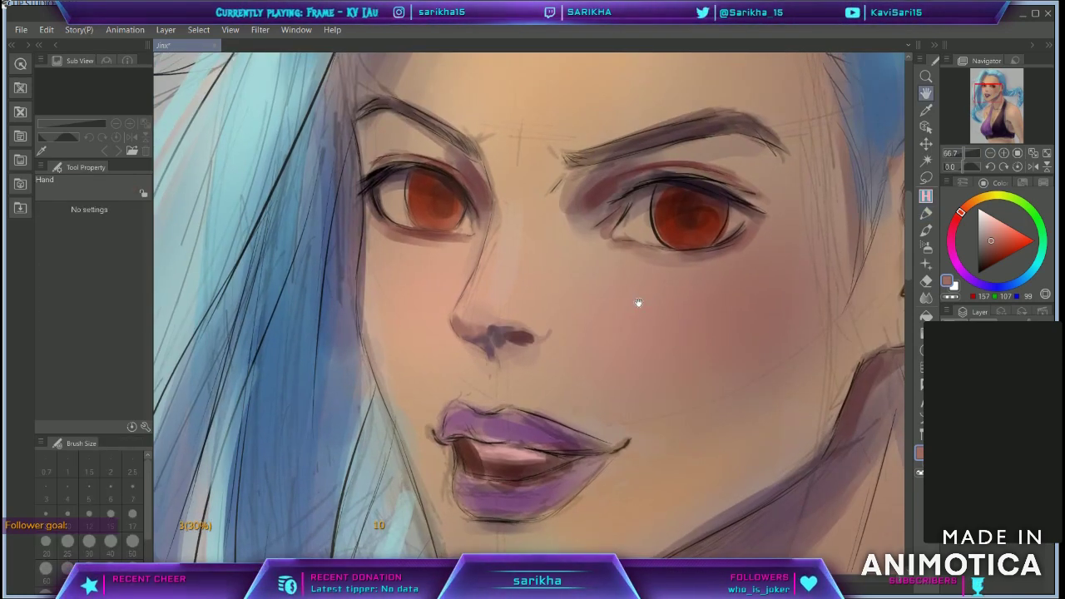
Step: Cover the sketch line along the side of the nose with sampled skin tones at brush size 20
{"action": "left_click", "coordinate": [442, 303], "text": "alt"}
{"action": "mouse_move", "coordinate": [457, 300]}
{"action": "left_mouse_down"}
{"action": "mouse_move", "coordinate": [480, 252]}
{"action": "mouse_move", "coordinate": [471, 291]}
{"action": "left_mouse_up"}
{"action": "left_click", "coordinate": [531, 114], "text": "alt"}
{"action": "left_click", "coordinate": [520, 202], "text": "alt"}
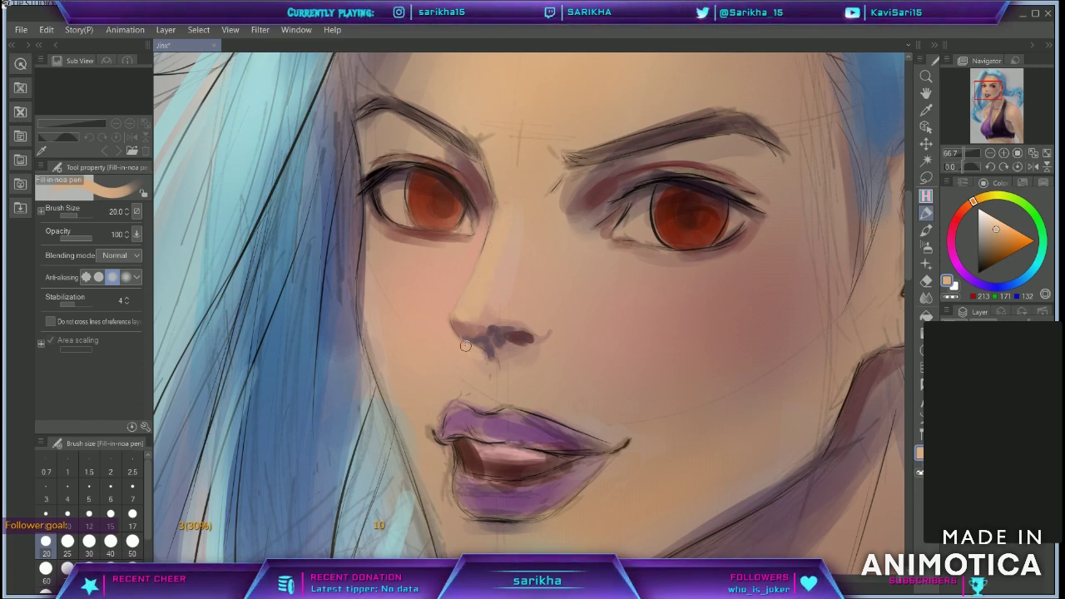
Step: Paint light skin tone (RGB 213, 171, 132) between the nose and upper lip and on the adjoining cheek, from brush size 20 to 40
{"action": "left_click_drag", "start_coordinate": [466, 351], "coordinate": [441, 421]}
{"action": "key", "text": "bracketright"}
{"action": "key", "text": "bracketright"}
{"action": "key", "text": "bracketright"}
{"action": "left_click_drag", "start_coordinate": [449, 366], "coordinate": [424, 416]}
{"action": "left_click_drag", "start_coordinate": [407, 366], "coordinate": [398, 398]}
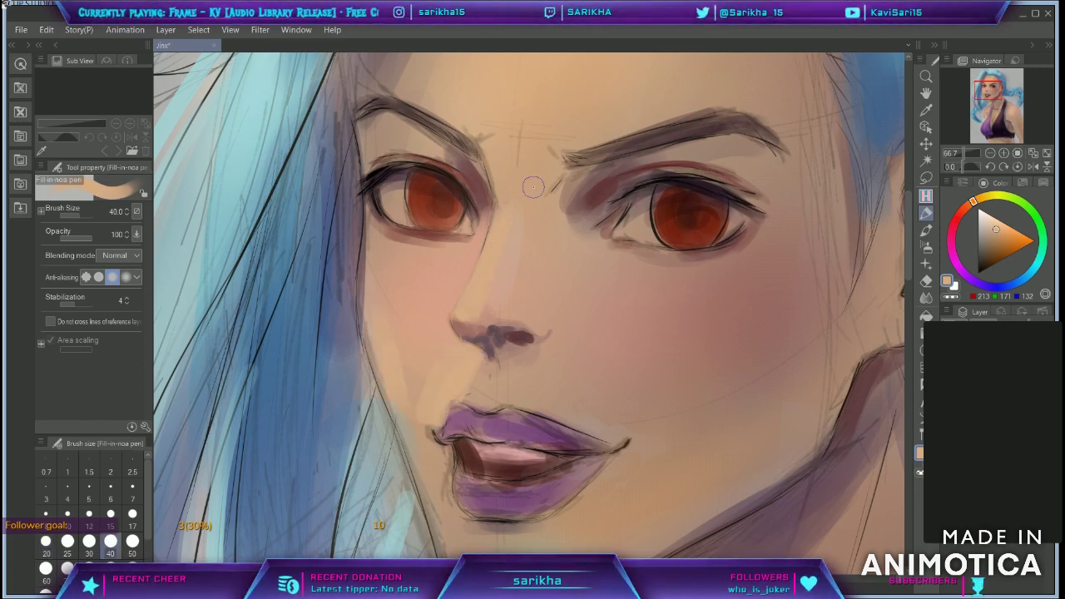
Step: Clean up the far cheek's outer edge below the eye with a sampled tone and a smaller brush
{"action": "key", "text": "ctrl+minus"}
{"action": "key", "text": "ctrl+minus"}
{"action": "left_click", "coordinate": [458, 275], "text": "alt"}
{"action": "key", "text": "bracketleft"}
{"action": "key", "text": "bracketleft"}
{"action": "key", "text": "bracketleft"}
{"action": "key", "text": "bracketleft"}
{"action": "left_click_drag", "start_coordinate": [451, 279], "coordinate": [452, 322]}
Step: Paint sampled skin tones over the sketch lines along the far jaw and around the chin
{"action": "left_click", "coordinate": [477, 307], "text": "alt"}
{"action": "left_click", "coordinate": [477, 363], "text": "alt"}
{"action": "left_click_drag", "start_coordinate": [474, 379], "coordinate": [507, 464]}
{"action": "mouse_move", "coordinate": [502, 427]}
{"action": "left_mouse_down"}
{"action": "mouse_move", "coordinate": [517, 459]}
{"action": "mouse_move", "coordinate": [518, 447]}
{"action": "mouse_move", "coordinate": [548, 458]}
{"action": "left_mouse_up"}
{"action": "mouse_move", "coordinate": [524, 461]}
{"action": "left_mouse_down"}
{"action": "mouse_move", "coordinate": [557, 457]}
{"action": "mouse_move", "coordinate": [641, 407]}
{"action": "mouse_move", "coordinate": [558, 441]}
{"action": "left_mouse_up"}
{"action": "left_click", "coordinate": [611, 424], "text": "alt"}
{"action": "left_click", "coordinate": [552, 440], "text": "alt"}
Step: Smooth the far cheek with light skin tone (RGB 209, 165, 131) at brush size 40
{"action": "key", "text": "bracketright"}
{"action": "key", "text": "bracketright"}
{"action": "key", "text": "bracketright"}
{"action": "key", "text": "bracketright"}
{"action": "left_click", "coordinate": [483, 289], "text": "alt"}
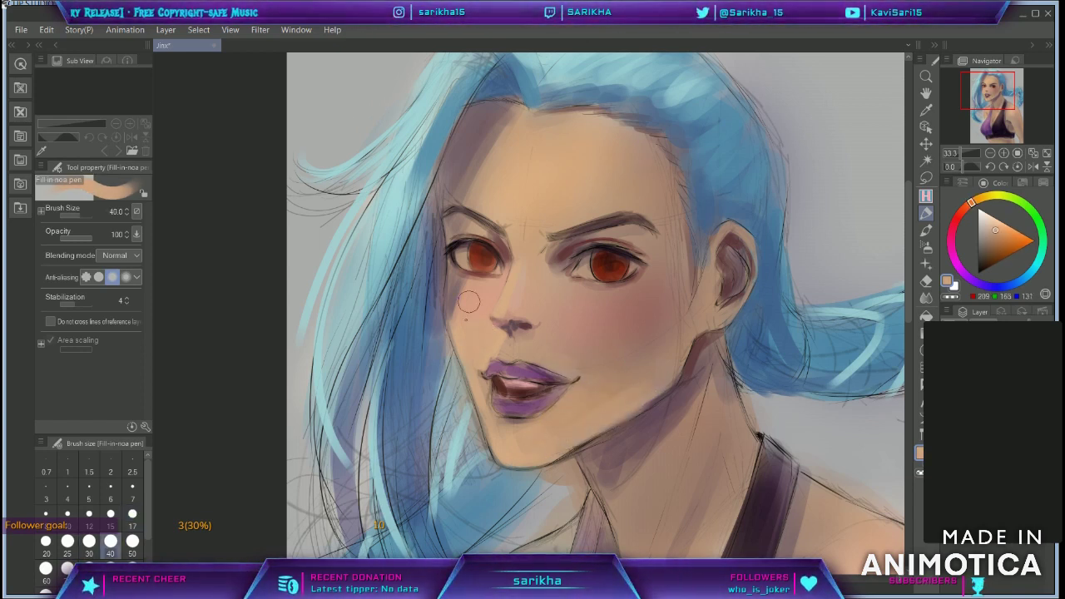
Step: Paint skin tone (RGB 188, 149, 126) along the front edge of the ear, starting at brush size 17
{"action": "left_click", "coordinate": [504, 336], "text": "alt"}
{"action": "key", "text": "bracketleft"}
{"action": "key", "text": "bracketleft"}
{"action": "key", "text": "bracketleft"}
{"action": "key", "text": "bracketleft"}
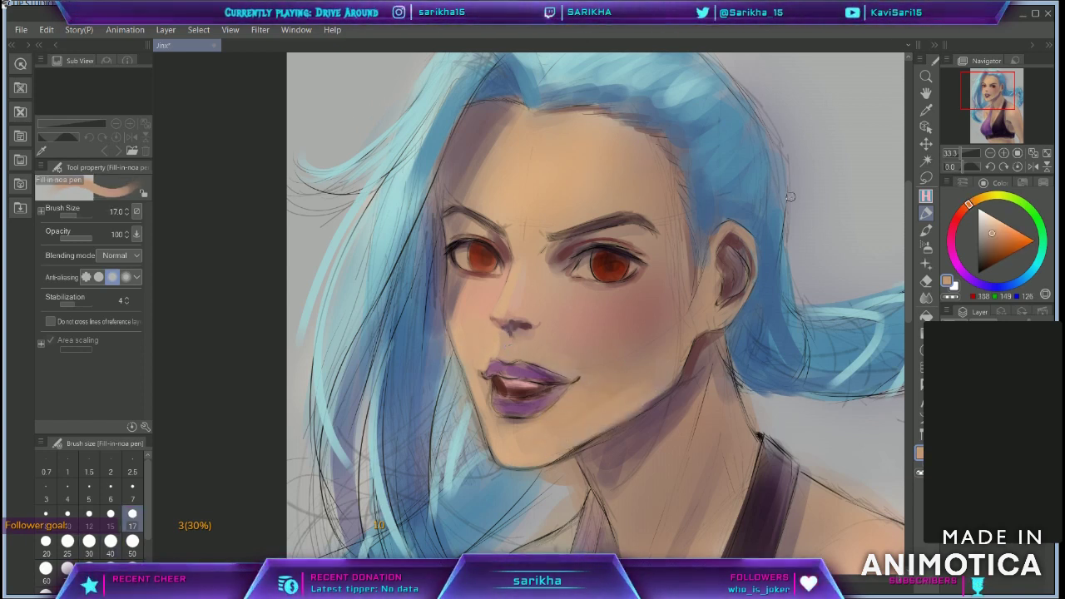
{"action": "mouse_move", "coordinate": [702, 228]}
{"action": "left_mouse_down"}
{"action": "mouse_move", "coordinate": [712, 262]}
{"action": "mouse_move", "coordinate": [756, 266]}
{"action": "mouse_move", "coordinate": [729, 322]}
{"action": "left_mouse_up"}
{"action": "key", "text": "bracketleft"}
{"action": "key", "text": "bracketleft"}
{"action": "key", "text": "bracketleft"}
{"action": "key", "text": "bracketright"}
{"action": "key", "text": "bracketright"}
{"action": "key", "text": "bracketright"}
Step: Paint loose dark blue (RGB 69, 97, 135) hair strands in front of the ear and down over the neck, ending at brush size 10
{"action": "left_click", "coordinate": [704, 278], "text": "alt"}
{"action": "key", "text": "bracketleft"}
{"action": "key", "text": "bracketleft"}
{"action": "key", "text": "bracketleft"}
{"action": "key", "text": "bracketleft"}
{"action": "left_click_drag", "start_coordinate": [709, 268], "coordinate": [703, 328]}
{"action": "left_click_drag", "start_coordinate": [704, 290], "coordinate": [684, 333]}
{"action": "left_click_drag", "start_coordinate": [700, 383], "coordinate": [672, 452]}
{"action": "key", "text": "bracketright"}
{"action": "left_click_drag", "start_coordinate": [700, 296], "coordinate": [692, 371]}
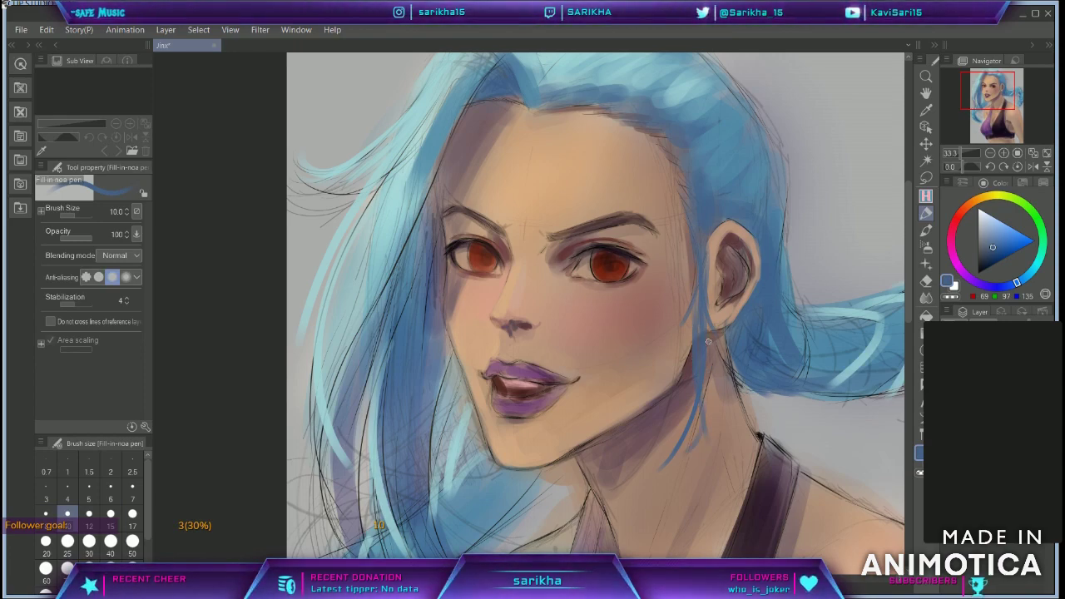
Step: Paint purple (RGB 140, 90, 127) over the upper lip's sketch lines and skin tone around the mouth corner beside the hair
{"action": "left_click", "coordinate": [1047, 154]}
{"action": "left_click", "coordinate": [1018, 153]}
{"action": "left_click_drag", "start_coordinate": [1002, 107], "coordinate": [986, 96]}
{"action": "left_click", "coordinate": [531, 238], "text": "alt"}
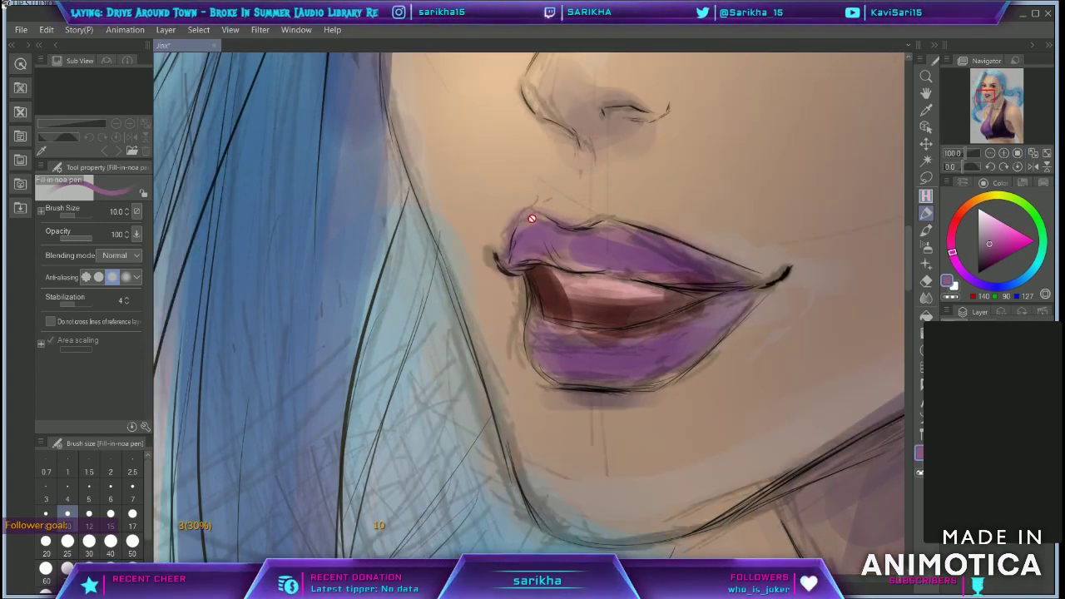
{"action": "key", "text": "bracketright"}
{"action": "key", "text": "bracketright"}
{"action": "key", "text": "bracketright"}
{"action": "mouse_move", "coordinate": [655, 248]}
{"action": "left_mouse_down"}
{"action": "mouse_move", "coordinate": [743, 275]}
{"action": "mouse_move", "coordinate": [670, 274]}
{"action": "left_mouse_up"}
{"action": "key", "text": "bracketright"}
{"action": "key", "text": "bracketright"}
{"action": "key", "text": "bracketright"}
{"action": "mouse_move", "coordinate": [608, 254]}
{"action": "left_mouse_down"}
{"action": "mouse_move", "coordinate": [494, 273]}
{"action": "mouse_move", "coordinate": [515, 340]}
{"action": "left_mouse_up"}
{"action": "left_click", "coordinate": [500, 218], "text": "alt"}
{"action": "mouse_move", "coordinate": [514, 285]}
{"action": "left_mouse_down"}
{"action": "mouse_move", "coordinate": [513, 351]}
{"action": "mouse_move", "coordinate": [551, 376]}
{"action": "left_mouse_up"}
Step: Cover the lower lip's sketch lines and outline with sampled purple, from the mouth corner beside the hair to the far corner
{"action": "left_click", "coordinate": [537, 239], "text": "alt"}
{"action": "key", "text": "bracketleft"}
{"action": "key", "text": "bracketleft"}
{"action": "key", "text": "bracketleft"}
{"action": "key", "text": "bracketright"}
{"action": "key", "text": "bracketright"}
{"action": "key", "text": "bracketright"}
{"action": "mouse_move", "coordinate": [551, 331]}
{"action": "left_mouse_down"}
{"action": "mouse_move", "coordinate": [584, 350]}
{"action": "mouse_move", "coordinate": [671, 327]}
{"action": "mouse_move", "coordinate": [743, 290]}
{"action": "left_mouse_up"}
{"action": "left_click_drag", "start_coordinate": [759, 291], "coordinate": [710, 320]}
{"action": "left_click", "coordinate": [549, 343], "text": "alt"}
{"action": "left_click_drag", "start_coordinate": [549, 345], "coordinate": [556, 375]}
{"action": "mouse_move", "coordinate": [586, 381]}
{"action": "left_mouse_down"}
{"action": "mouse_move", "coordinate": [628, 383]}
{"action": "mouse_move", "coordinate": [702, 349]}
{"action": "mouse_move", "coordinate": [761, 281]}
{"action": "mouse_move", "coordinate": [657, 265]}
{"action": "mouse_move", "coordinate": [759, 279]}
{"action": "left_mouse_up"}
Step: Refine the inner lip edge with a smaller brush and paint the teeth with their sampled light pink at brush size 15
{"action": "key", "text": "bracketleft"}
{"action": "key", "text": "bracketleft"}
{"action": "mouse_move", "coordinate": [509, 269]}
{"action": "left_mouse_down"}
{"action": "mouse_move", "coordinate": [536, 259]}
{"action": "mouse_move", "coordinate": [571, 296]}
{"action": "left_mouse_up"}
{"action": "left_click", "coordinate": [755, 307], "text": "alt"}
{"action": "left_click", "coordinate": [574, 290], "text": "alt"}
{"action": "key", "text": "bracketleft"}
{"action": "key", "text": "bracketleft"}
{"action": "key", "text": "bracketleft"}
{"action": "mouse_move", "coordinate": [603, 298]}
{"action": "left_mouse_down"}
{"action": "mouse_move", "coordinate": [691, 294]}
{"action": "mouse_move", "coordinate": [664, 294]}
{"action": "left_mouse_up"}
{"action": "left_click", "coordinate": [596, 285], "text": "alt"}
{"action": "key", "text": "bracketright"}
{"action": "left_click_drag", "start_coordinate": [553, 275], "coordinate": [684, 303]}
Step: Paint sampled dark red into the mouth opening below the teeth and clean up the edge between them
{"action": "left_click", "coordinate": [635, 310], "text": "alt"}
{"action": "left_click", "coordinate": [636, 311], "text": "alt"}
{"action": "left_click_drag", "start_coordinate": [634, 317], "coordinate": [691, 292]}
{"action": "left_click_drag", "start_coordinate": [544, 287], "coordinate": [597, 301]}
{"action": "mouse_move", "coordinate": [563, 313]}
{"action": "left_mouse_down"}
{"action": "mouse_move", "coordinate": [635, 317]}
{"action": "mouse_move", "coordinate": [600, 323]}
{"action": "left_mouse_up"}
{"action": "mouse_move", "coordinate": [582, 306]}
{"action": "left_mouse_down"}
{"action": "mouse_move", "coordinate": [645, 314]}
{"action": "mouse_move", "coordinate": [682, 295]}
{"action": "mouse_move", "coordinate": [662, 296]}
{"action": "left_mouse_up"}
{"action": "left_click", "coordinate": [626, 289], "text": "alt"}
{"action": "left_click", "coordinate": [595, 313], "text": "alt"}
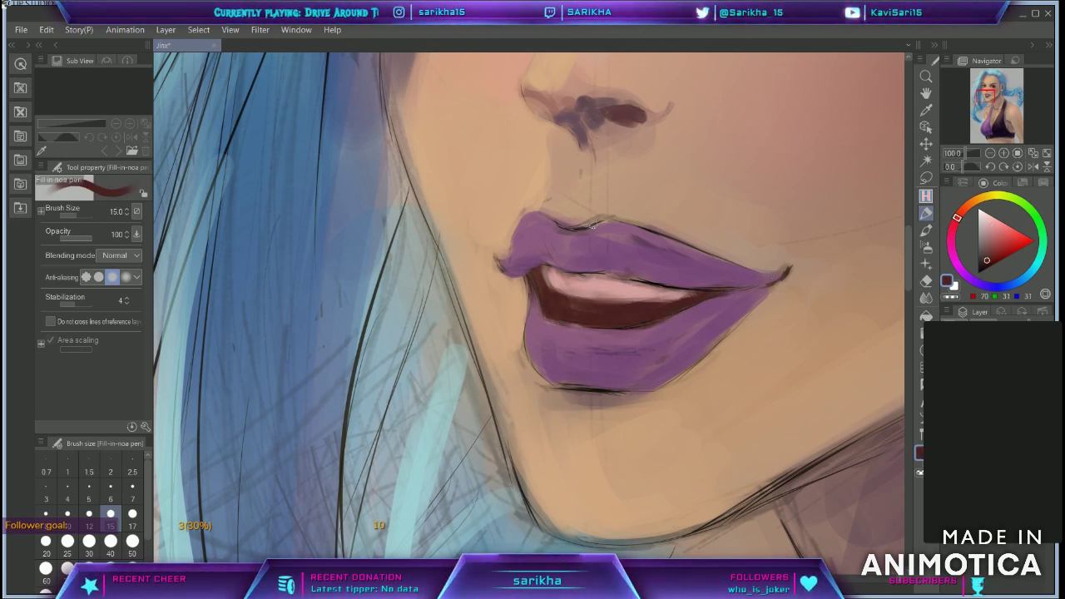
Step: Smooth the upper lip with purple (RGB 143, 93, 127) at brush size 30 and sample the skin tone (RGB 210, 167, 131) above it
{"action": "left_click", "coordinate": [622, 225], "text": "alt"}
{"action": "key", "text": "bracketright"}
{"action": "key", "text": "bracketright"}
{"action": "key", "text": "bracketright"}
{"action": "key", "text": "bracketright"}
{"action": "left_click_drag", "start_coordinate": [645, 245], "coordinate": [631, 243]}
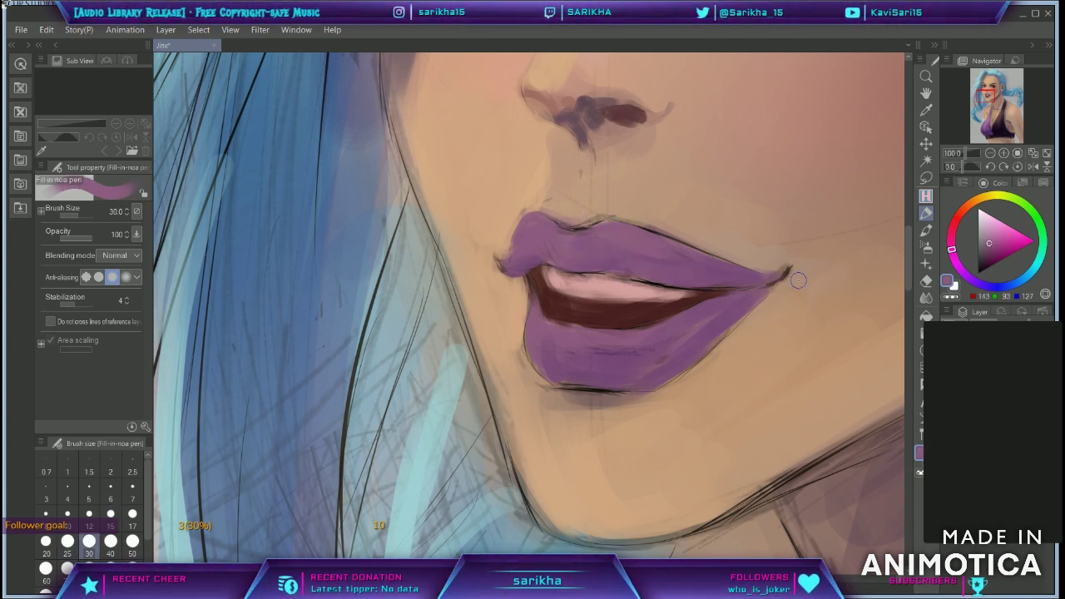
{"action": "left_click", "coordinate": [591, 210], "text": "alt"}
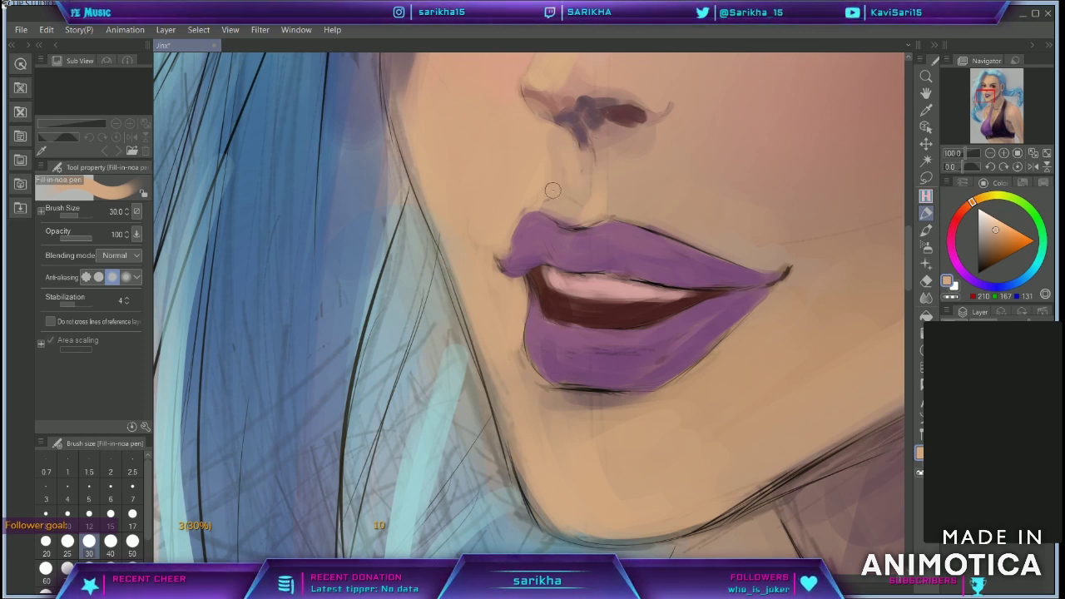
Step: Paint long sampled-blue strands through the loose hair beside the face at brush size 10
{"action": "key", "text": "ctrl+0"}
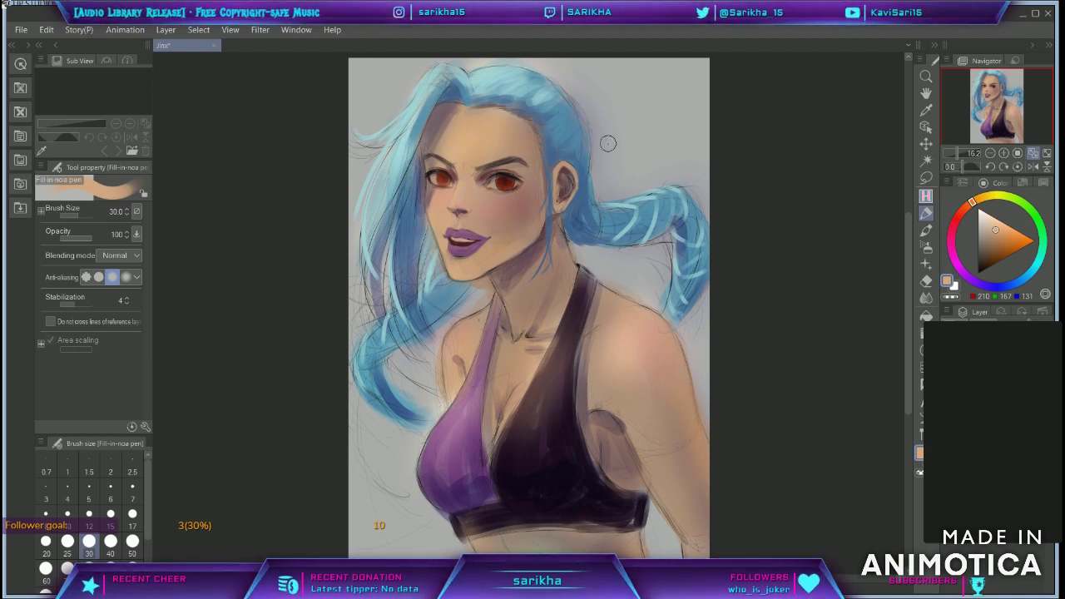
{"action": "left_click", "coordinate": [461, 93], "text": "alt"}
{"action": "key", "text": "bracketleft"}
{"action": "key", "text": "bracketleft"}
{"action": "key", "text": "bracketleft"}
{"action": "left_click", "coordinate": [568, 138], "text": "alt"}
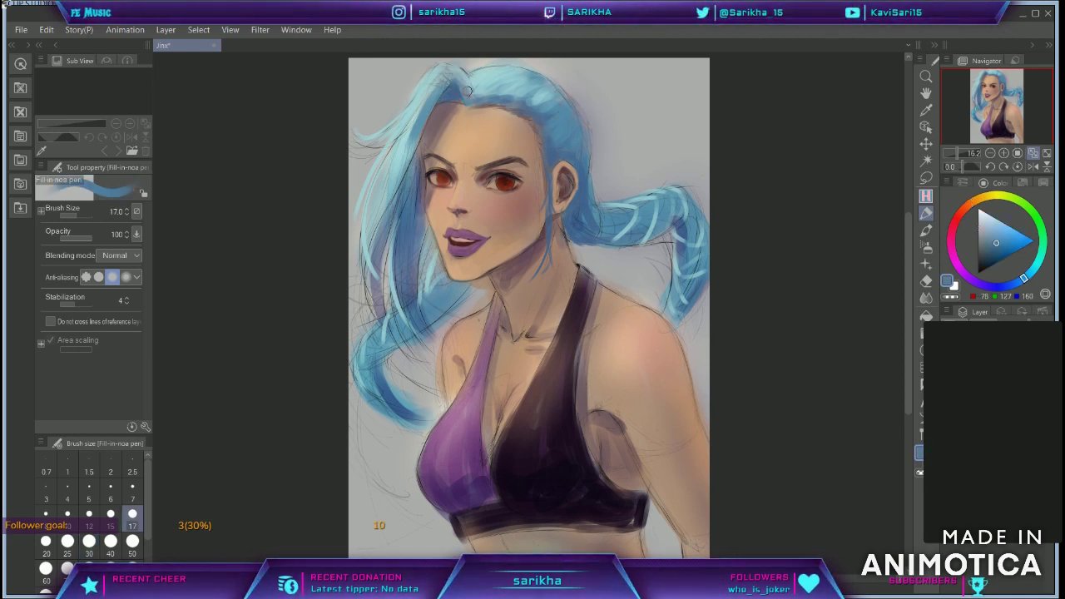
{"action": "key", "text": "bracketleft"}
{"action": "key", "text": "bracketleft"}
{"action": "key", "text": "bracketleft"}
{"action": "mouse_move", "coordinate": [407, 140]}
{"action": "left_mouse_down"}
{"action": "mouse_move", "coordinate": [380, 207]}
{"action": "mouse_move", "coordinate": [371, 281]}
{"action": "mouse_move", "coordinate": [365, 235]}
{"action": "left_mouse_up"}
{"action": "left_click", "coordinate": [361, 250], "text": "alt"}
{"action": "mouse_move", "coordinate": [436, 79]}
{"action": "left_mouse_down"}
{"action": "mouse_move", "coordinate": [378, 217]}
{"action": "mouse_move", "coordinate": [371, 311]}
{"action": "left_mouse_up"}
{"action": "left_click_drag", "start_coordinate": [401, 213], "coordinate": [414, 328]}
Step: Add dark blue (RGB 59, 91, 129) shadow strands to the lower loose hair and the braid behind the shoulder
{"action": "left_click", "coordinate": [408, 254], "text": "alt"}
{"action": "left_click_drag", "start_coordinate": [394, 243], "coordinate": [431, 353]}
{"action": "left_click_drag", "start_coordinate": [428, 232], "coordinate": [442, 276]}
{"action": "mouse_move", "coordinate": [426, 241]}
{"action": "left_mouse_down"}
{"action": "mouse_move", "coordinate": [433, 292]}
{"action": "mouse_move", "coordinate": [447, 301]}
{"action": "left_mouse_up"}
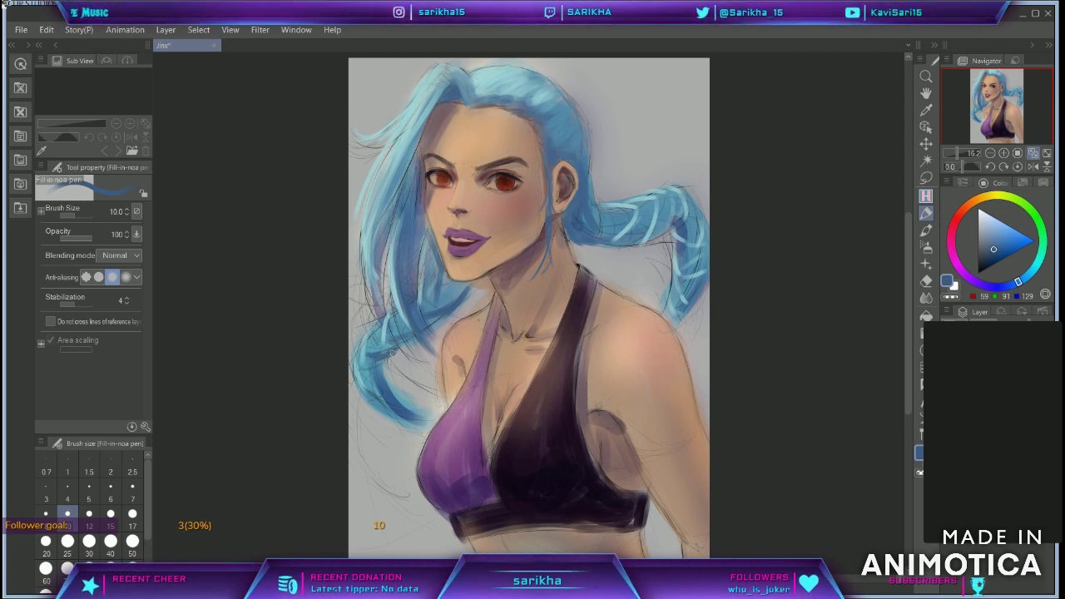
{"action": "left_click_drag", "start_coordinate": [672, 237], "coordinate": [688, 206]}
{"action": "mouse_move", "coordinate": [698, 254]}
{"action": "left_mouse_down"}
{"action": "mouse_move", "coordinate": [610, 235]}
{"action": "mouse_move", "coordinate": [654, 237]}
{"action": "left_mouse_up"}
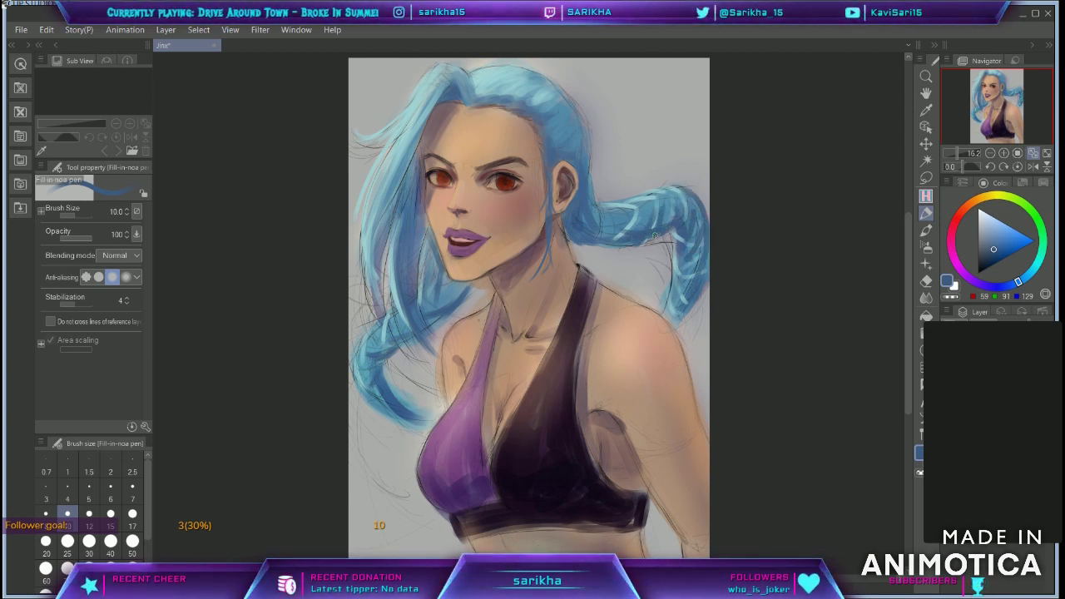
Step: Paint sampled dark tones over the dark half of the top and up its neck strap at brush size 20
{"action": "left_click", "coordinate": [523, 441], "text": "alt"}
{"action": "key", "text": "]"}
{"action": "key", "text": "]"}
{"action": "key", "text": "]"}
{"action": "key", "text": "]"}
{"action": "mouse_move", "coordinate": [542, 404]}
{"action": "left_mouse_down"}
{"action": "mouse_move", "coordinate": [502, 467]}
{"action": "mouse_move", "coordinate": [521, 414]}
{"action": "left_mouse_up"}
{"action": "left_click", "coordinate": [536, 386], "text": "alt"}
{"action": "left_click", "coordinate": [572, 315], "text": "alt"}
{"action": "mouse_move", "coordinate": [584, 273]}
{"action": "left_mouse_down"}
{"action": "mouse_move", "coordinate": [567, 331]}
{"action": "mouse_move", "coordinate": [577, 325]}
{"action": "left_mouse_up"}
Step: Define the upper end and outer edge of the dark neck strap with dark purple (RGB 23, 14, 32), starting at brush size 10
{"action": "left_click", "coordinate": [1016, 153]}
{"action": "left_click", "coordinate": [1008, 98]}
{"action": "key", "text": "["}
{"action": "key", "text": "["}
{"action": "key", "text": "["}
{"action": "key", "text": "["}
{"action": "left_click_drag", "start_coordinate": [411, 356], "coordinate": [451, 389]}
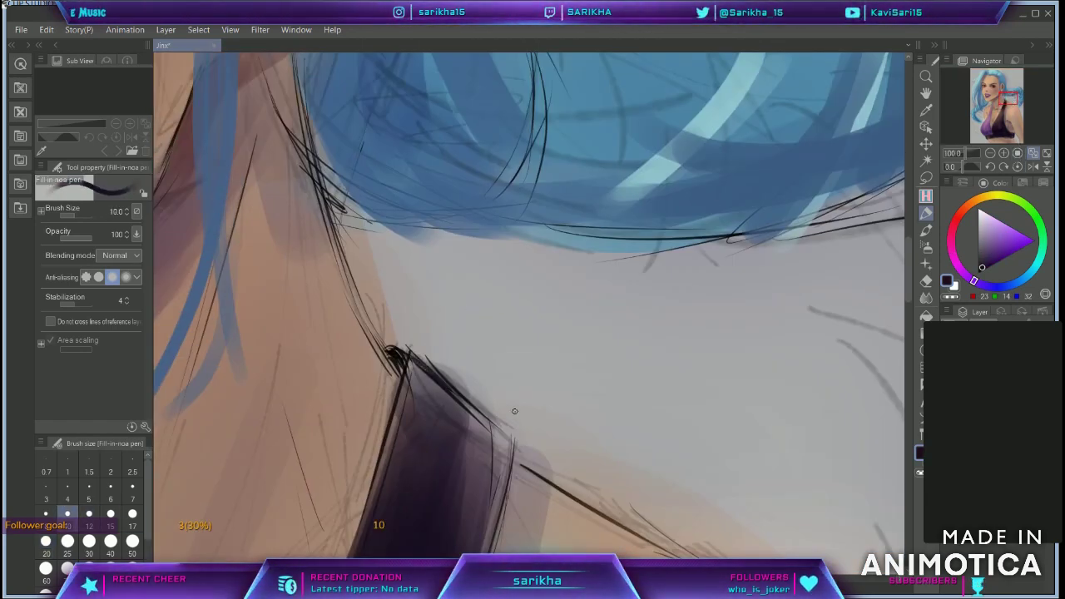
{"action": "left_click", "coordinate": [990, 153]}
{"action": "key", "text": "]"}
{"action": "key", "text": "]"}
{"action": "left_click_drag", "start_coordinate": [489, 350], "coordinate": [526, 380]}
{"action": "left_click_drag", "start_coordinate": [524, 376], "coordinate": [500, 476]}
Step: Fill the upper part of the neck strap with dark purple at brush size 25 and undo the last stray stroke
{"action": "key", "text": "]"}
{"action": "key", "text": "]"}
{"action": "key", "text": "]"}
{"action": "left_click_drag", "start_coordinate": [473, 341], "coordinate": [458, 395]}
{"action": "mouse_move", "coordinate": [471, 341]}
{"action": "left_mouse_down"}
{"action": "mouse_move", "coordinate": [494, 366]}
{"action": "mouse_move", "coordinate": [488, 420]}
{"action": "mouse_move", "coordinate": [476, 376]}
{"action": "left_mouse_up"}
{"action": "left_click", "coordinate": [990, 153]}
{"action": "left_click", "coordinate": [990, 153]}
{"action": "left_click_drag", "start_coordinate": [621, 475], "coordinate": [656, 311]}
{"action": "key", "text": "ctrl+z"}
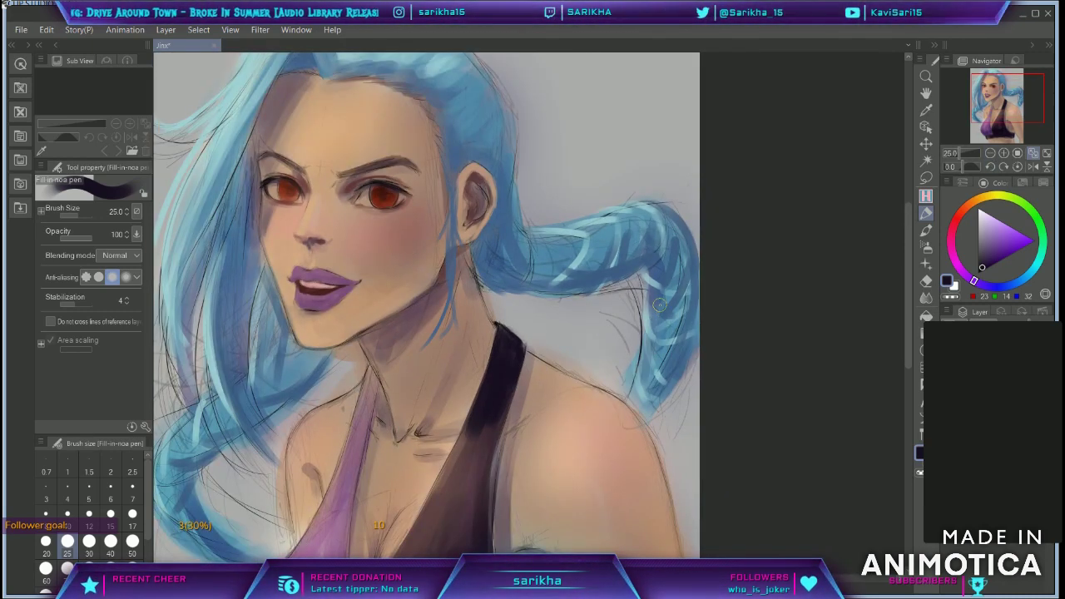
Step: Paint a thin dark edge down the armhole side of the dark top at brush size 8
{"action": "left_click_drag", "start_coordinate": [518, 368], "coordinate": [610, 155]}
{"action": "key", "text": "["}
{"action": "key", "text": "["}
{"action": "key", "text": "["}
{"action": "key", "text": "["}
{"action": "key", "text": "["}
{"action": "key", "text": "["}
{"action": "left_click_drag", "start_coordinate": [591, 218], "coordinate": [629, 436]}
Step: Darken the lower side of the top near the band with broad strokes at brush size 30
{"action": "key", "text": "]"}
{"action": "key", "text": "]"}
{"action": "key", "text": "]"}
{"action": "key", "text": "]"}
{"action": "key", "text": "]"}
{"action": "key", "text": "]"}
{"action": "key", "text": "]"}
{"action": "mouse_move", "coordinate": [608, 401]}
{"action": "left_mouse_down"}
{"action": "mouse_move", "coordinate": [650, 459]}
{"action": "mouse_move", "coordinate": [632, 469]}
{"action": "left_mouse_up"}
Step: Paint a sampled tone along the strap's armhole edge at brush size 15, and over the shoulder and upper arm at size 25
{"action": "key", "text": "bracketleft"}
{"action": "key", "text": "bracketleft"}
{"action": "key", "text": "bracketleft"}
{"action": "key", "text": "bracketleft"}
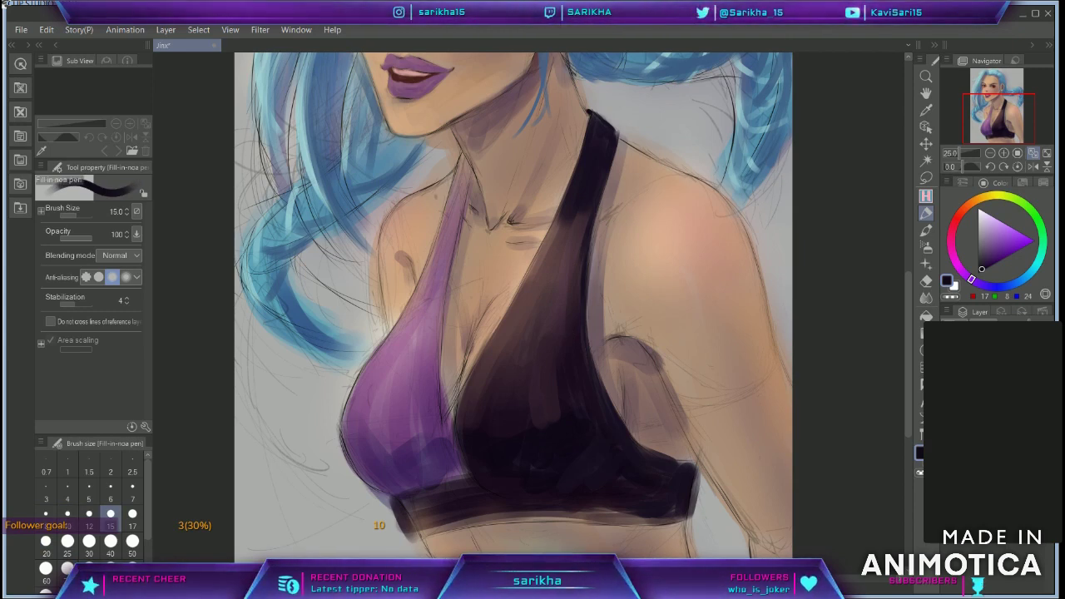
{"action": "left_click", "coordinate": [601, 241], "text": "alt"}
{"action": "left_click_drag", "start_coordinate": [599, 230], "coordinate": [597, 292]}
{"action": "key", "text": "bracketright"}
{"action": "key", "text": "bracketright"}
{"action": "key", "text": "bracketright"}
{"action": "mouse_move", "coordinate": [616, 206]}
{"action": "left_mouse_down"}
{"action": "mouse_move", "coordinate": [639, 167]}
{"action": "mouse_move", "coordinate": [622, 198]}
{"action": "mouse_move", "coordinate": [660, 140]}
{"action": "mouse_move", "coordinate": [657, 177]}
{"action": "mouse_move", "coordinate": [631, 194]}
{"action": "mouse_move", "coordinate": [647, 201]}
{"action": "mouse_move", "coordinate": [627, 400]}
{"action": "mouse_move", "coordinate": [641, 359]}
{"action": "mouse_move", "coordinate": [676, 453]}
{"action": "mouse_move", "coordinate": [722, 456]}
{"action": "left_mouse_up"}
Step: Blend sampled skin tones over the sketch lines on the upper arm at brush size 50, ending with RGB 201, 150, 132
{"action": "left_click", "coordinate": [655, 355], "text": "alt"}
{"action": "key", "text": "bracketright"}
{"action": "key", "text": "bracketright"}
{"action": "key", "text": "bracketright"}
{"action": "left_click", "coordinate": [716, 395], "text": "alt"}
{"action": "left_click", "coordinate": [991, 154]}
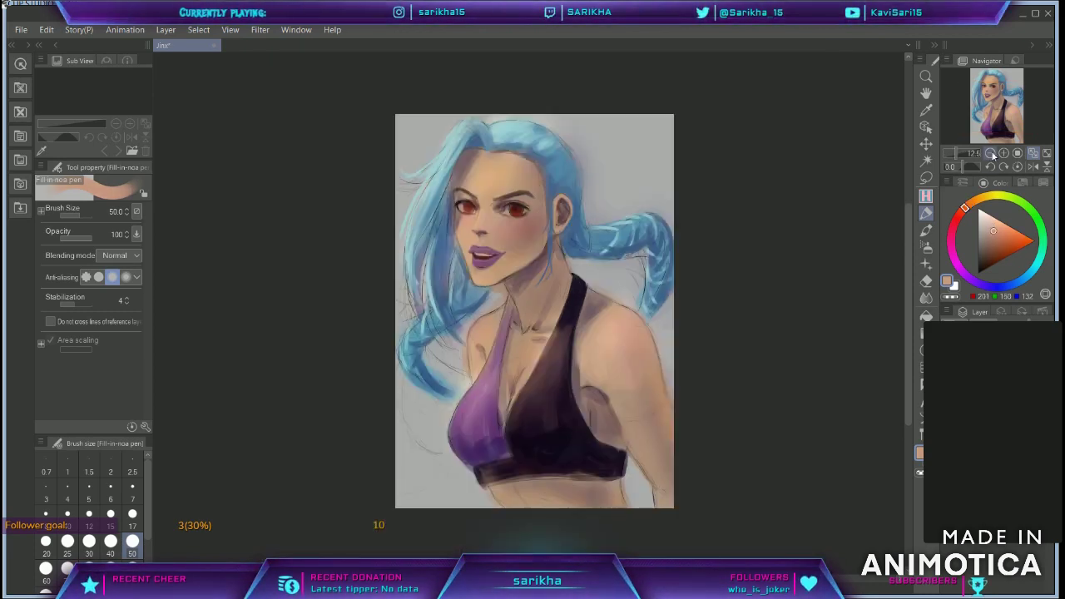
Step: Paint lighter skin tone (RGB 213, 170, 142) on the arm and the midriff below the band at brush size 20
{"action": "left_click", "coordinate": [614, 288], "text": "alt"}
{"action": "key", "text": "bracketleft"}
{"action": "key", "text": "bracketleft"}
{"action": "key", "text": "bracketleft"}
{"action": "key", "text": "bracketleft"}
{"action": "left_click_drag", "start_coordinate": [619, 388], "coordinate": [642, 451]}
{"action": "mouse_move", "coordinate": [659, 464]}
{"action": "left_mouse_down"}
{"action": "mouse_move", "coordinate": [629, 416]}
{"action": "mouse_move", "coordinate": [676, 466]}
{"action": "left_mouse_up"}
{"action": "left_click_drag", "start_coordinate": [503, 494], "coordinate": [543, 499]}
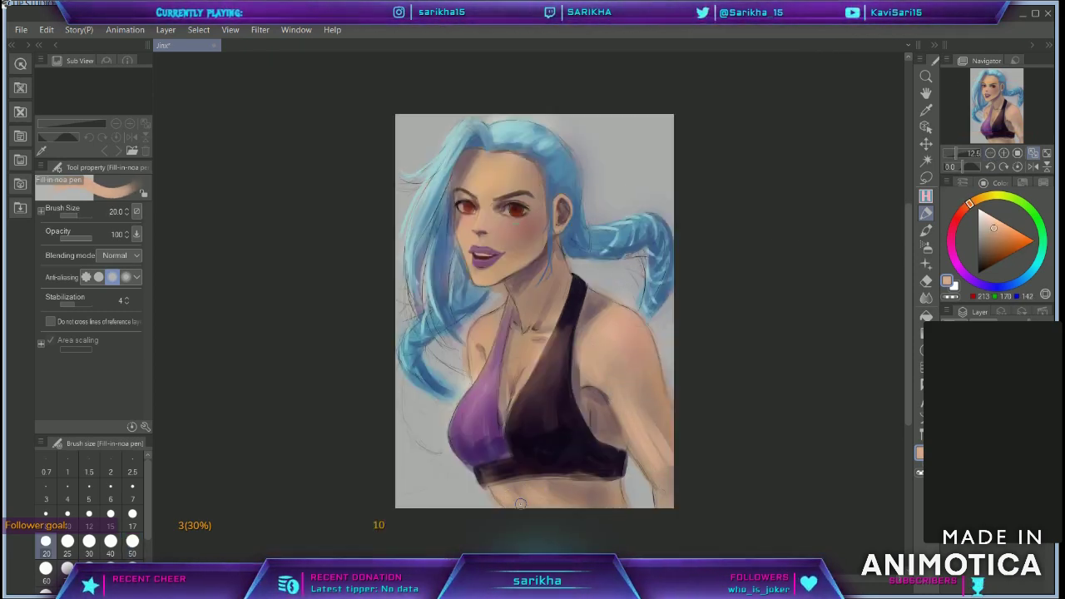
Step: Shade the midriff just below the top's band with sampled skin tones at brush size 17
{"action": "left_click", "coordinate": [517, 489], "text": "alt"}
{"action": "key", "text": "bracketleft"}
{"action": "left_click_drag", "start_coordinate": [524, 483], "coordinate": [578, 480]}
{"action": "left_click", "coordinate": [500, 487], "text": "alt"}
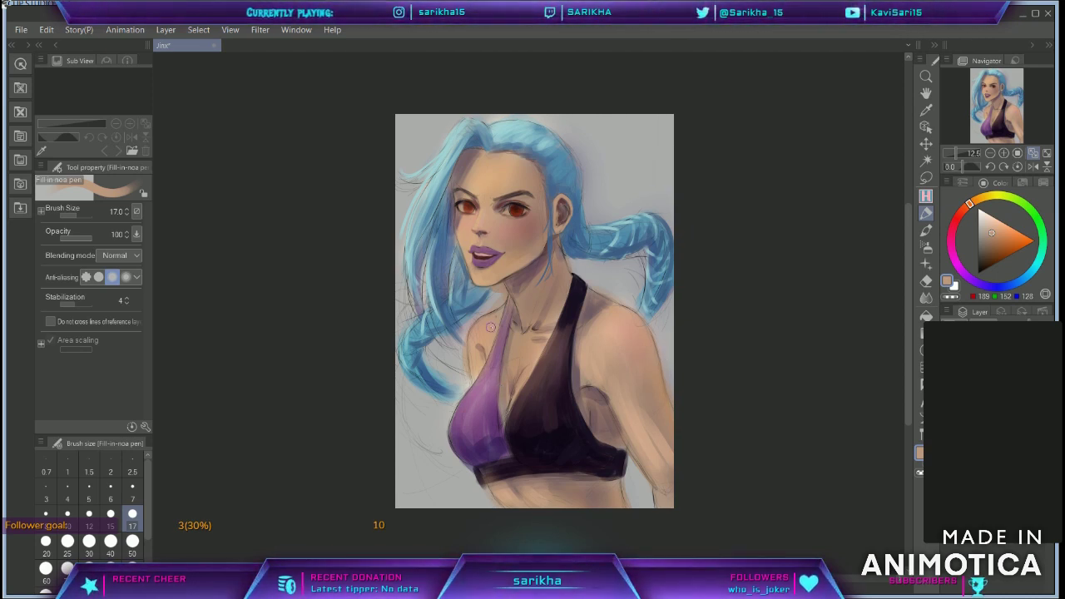
Step: Brighten the arm from the upper arm down to the elbow with light peach (RGB 245, 178, 134) at brush size 30
{"action": "left_click_drag", "start_coordinate": [995, 226], "coordinate": [1002, 224]}
{"action": "key", "text": "bracketright"}
{"action": "key", "text": "bracketright"}
{"action": "key", "text": "bracketright"}
{"action": "key", "text": "bracketright"}
{"action": "mouse_move", "coordinate": [623, 371]}
{"action": "left_mouse_down"}
{"action": "mouse_move", "coordinate": [648, 402]}
{"action": "mouse_move", "coordinate": [624, 426]}
{"action": "mouse_move", "coordinate": [662, 464]}
{"action": "mouse_move", "coordinate": [669, 511]}
{"action": "left_mouse_up"}
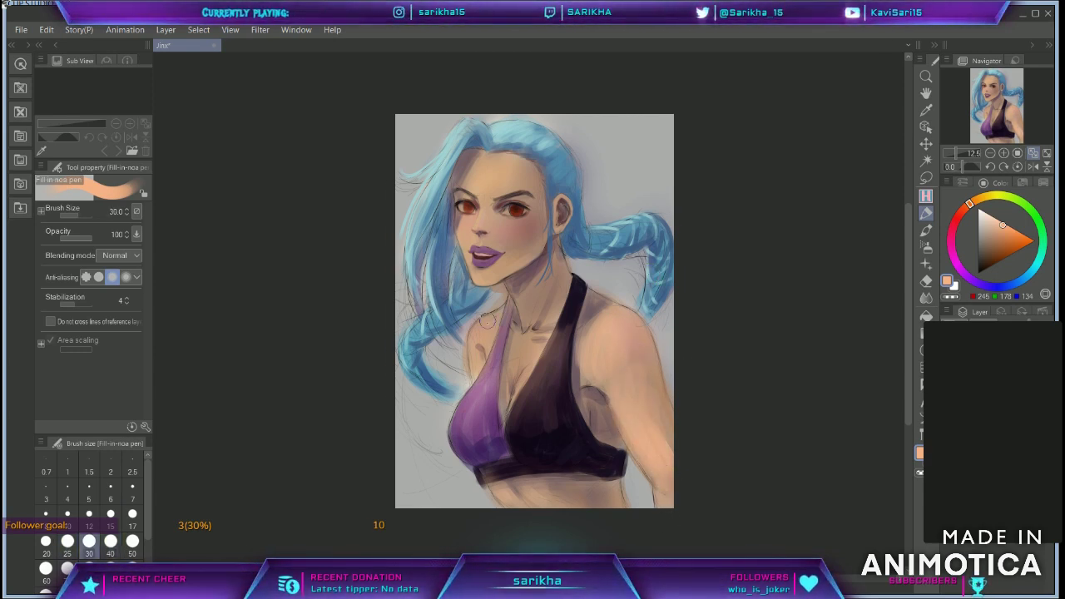
Step: Brighten the shoulder and chest with light peach (RGB 245, 178, 134) at brush sizes 20 and 15
{"action": "key", "text": "bracketleft"}
{"action": "key", "text": "bracketleft"}
{"action": "key", "text": "bracketleft"}
{"action": "key", "text": "bracketleft"}
{"action": "key", "text": "bracketleft"}
{"action": "key", "text": "bracketleft"}
{"action": "key", "text": "bracketright"}
{"action": "key", "text": "bracketright"}
{"action": "key", "text": "bracketright"}
{"action": "key", "text": "bracketright"}
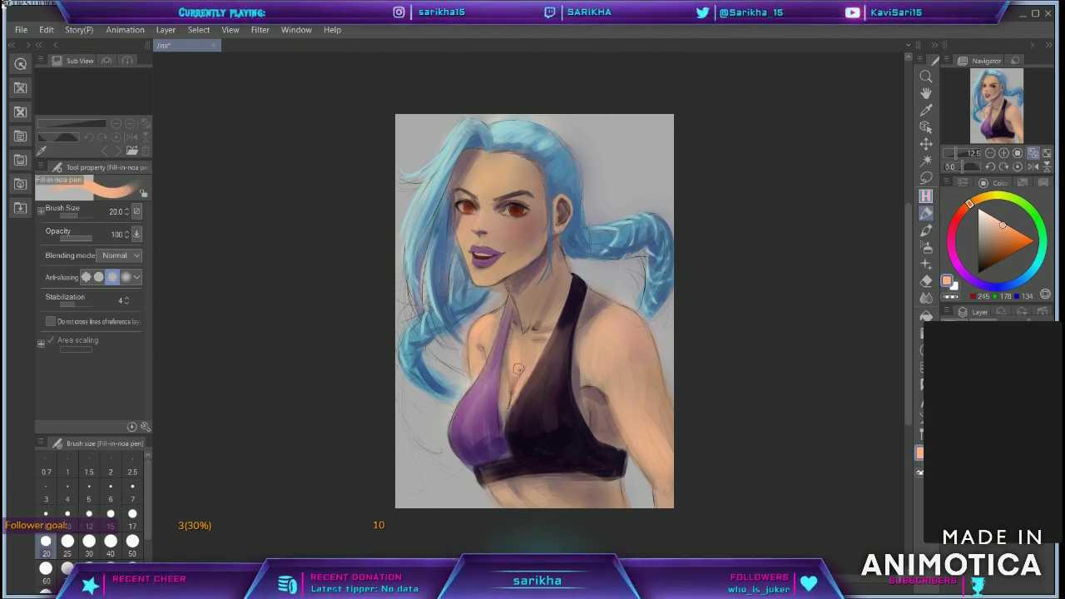
{"action": "key", "text": "bracketleft"}
{"action": "key", "text": "bracketleft"}
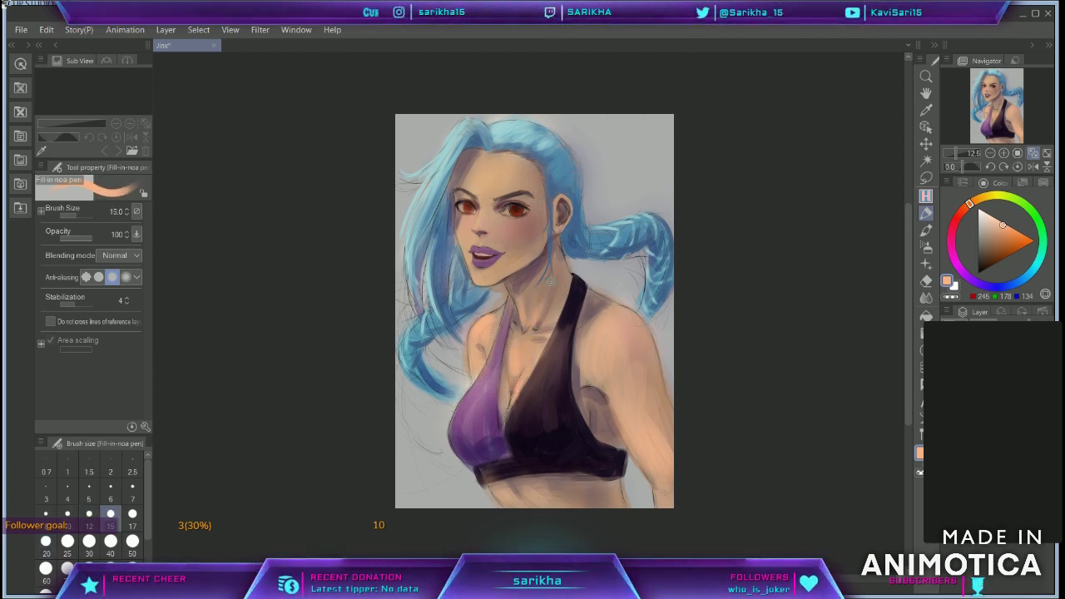
Step: Touch up the forehead above the brow with the light peach at brush size 20, reducing the brush to 17
{"action": "key", "text": "bracketright"}
{"action": "key", "text": "bracketright"}
{"action": "key", "text": "bracketright"}
{"action": "key", "text": "bracketright"}
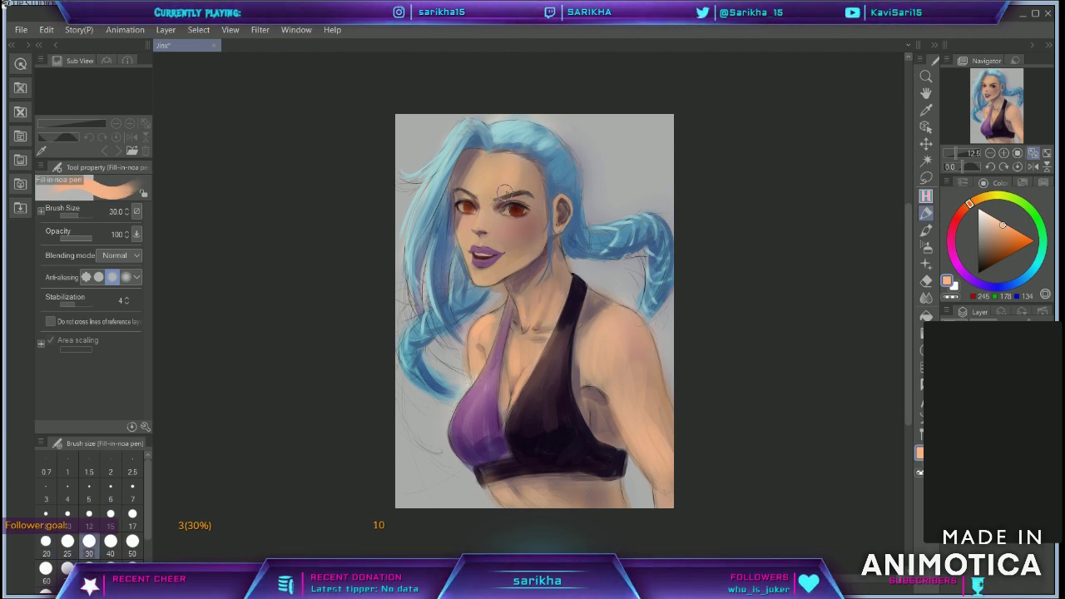
{"action": "key", "text": "bracketleft"}
{"action": "key", "text": "bracketleft"}
{"action": "key", "text": "bracketleft"}
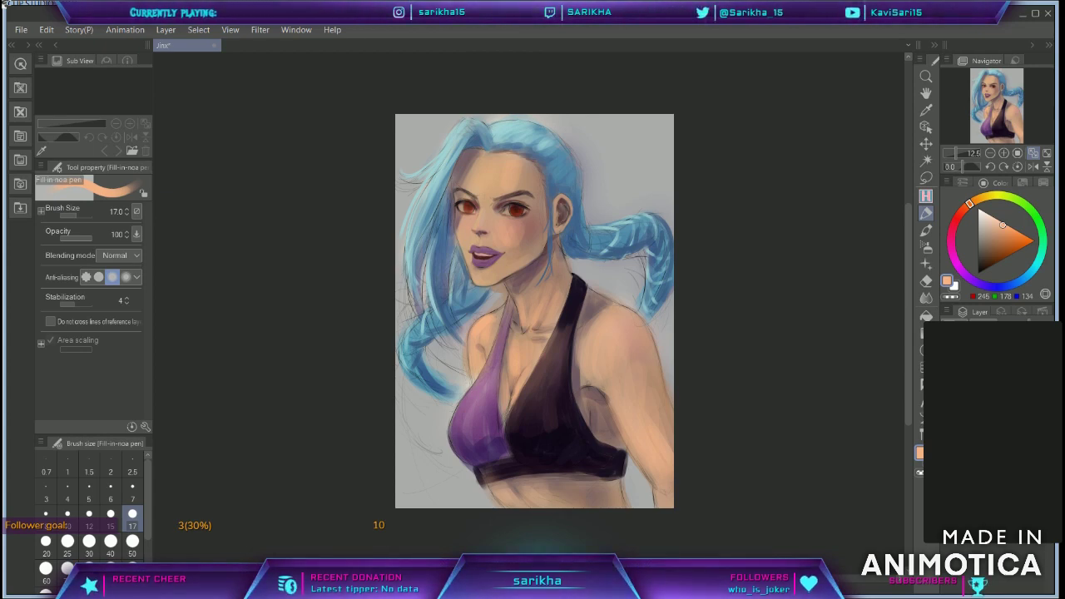
Step: Lasso the nose, scale it to 113% in width and height, shift it slightly left, and deselect it
{"action": "left_click", "coordinate": [926, 178]}
{"action": "left_click", "coordinate": [1004, 153]}
{"action": "left_click", "coordinate": [1003, 154]}
{"action": "left_click", "coordinate": [1003, 153]}
{"action": "left_click_drag", "start_coordinate": [1004, 103], "coordinate": [1001, 87]}
{"action": "mouse_move", "coordinate": [425, 293]}
{"action": "left_mouse_down"}
{"action": "mouse_move", "coordinate": [468, 337]}
{"action": "mouse_move", "coordinate": [428, 271]}
{"action": "left_mouse_up"}
{"action": "key", "text": "ctrl+t"}
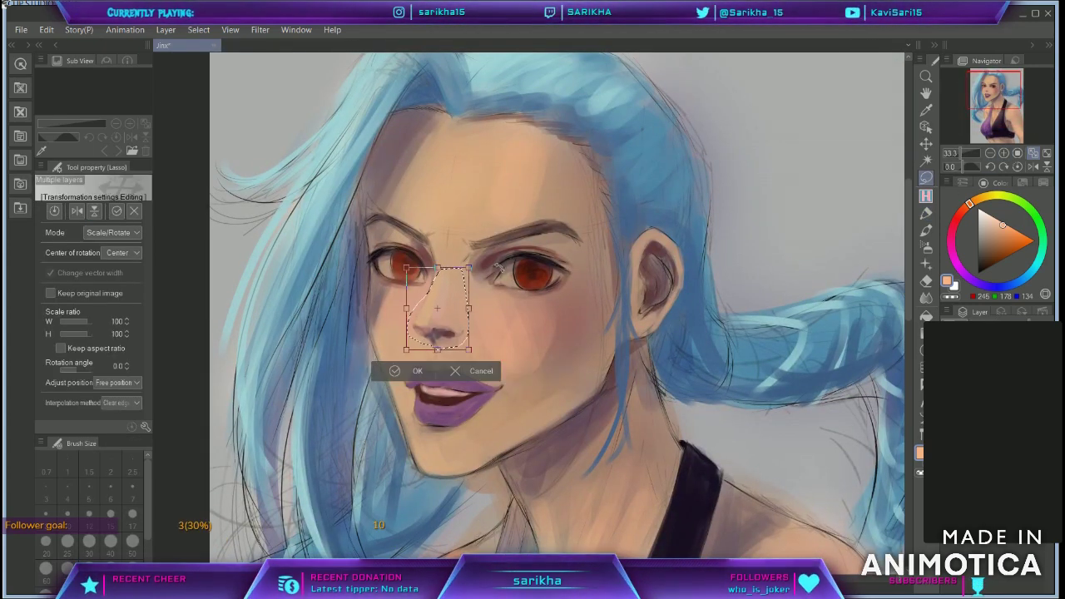
{"action": "left_click_drag", "start_coordinate": [468, 350], "coordinate": [477, 359]}
{"action": "key", "text": "Left"}
{"action": "key", "text": "Left"}
{"action": "key", "text": "Left"}
{"action": "key", "text": "Left"}
{"action": "key", "text": "Left"}
{"action": "key", "text": "Left"}
{"action": "key", "text": "Left"}
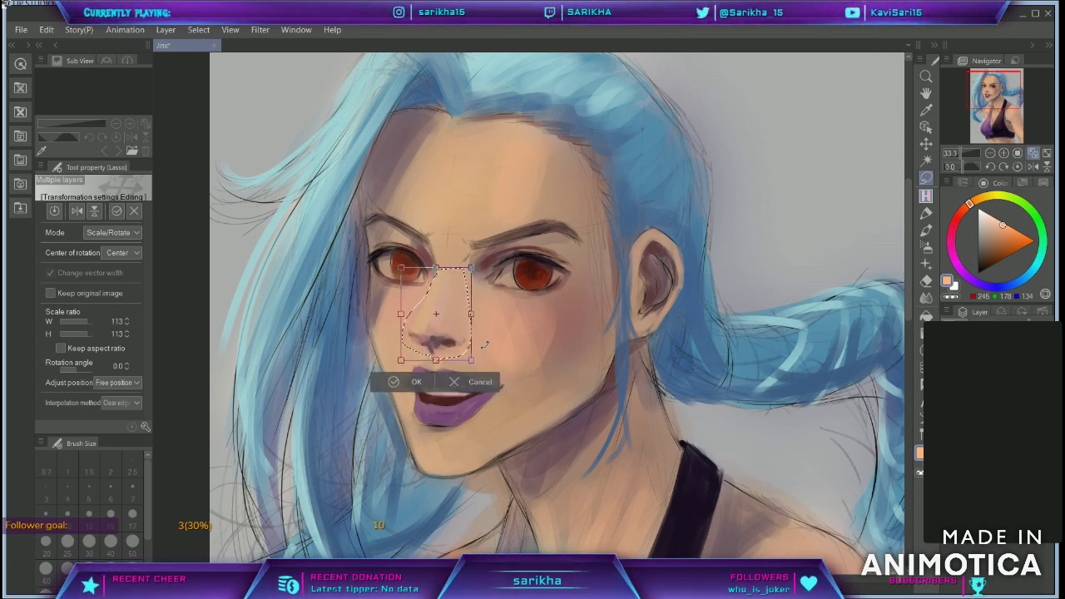
{"action": "key", "text": "Return"}
{"action": "key", "text": "ctrl+d"}
Step: Blend the edges around the enlarged nose into the surrounding skin at brush size 70
{"action": "key", "text": "j"}
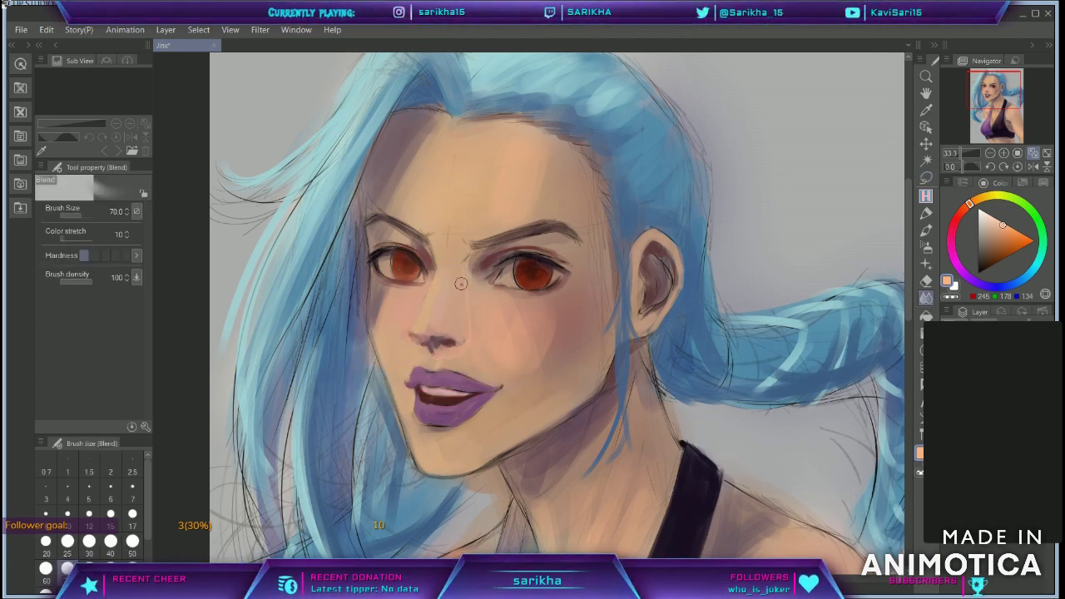
{"action": "left_click_drag", "start_coordinate": [488, 269], "coordinate": [486, 278]}
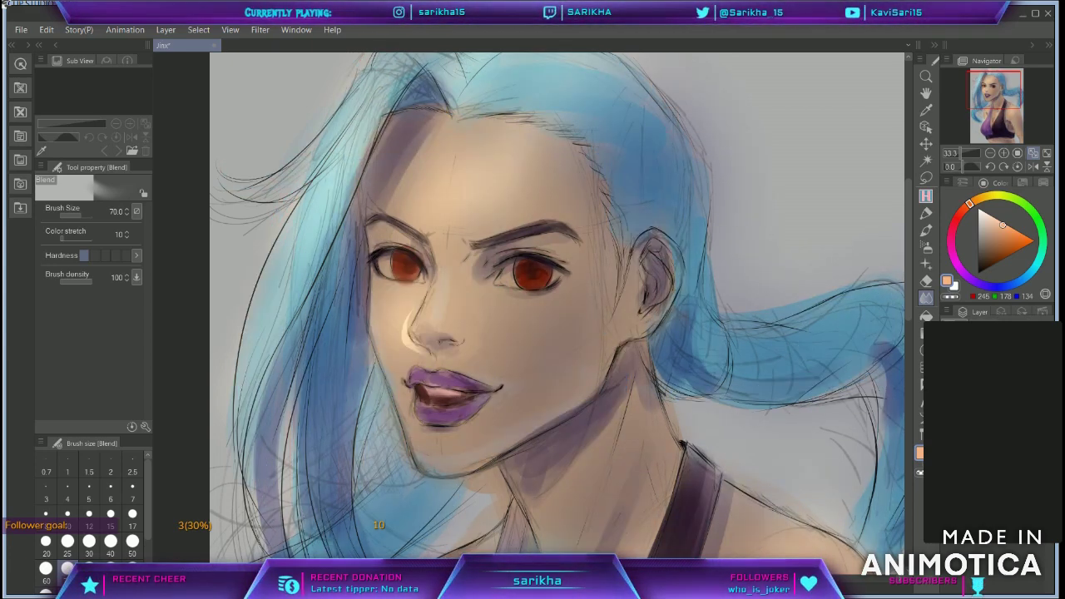
{"action": "left_click_drag", "start_coordinate": [413, 308], "coordinate": [417, 353]}
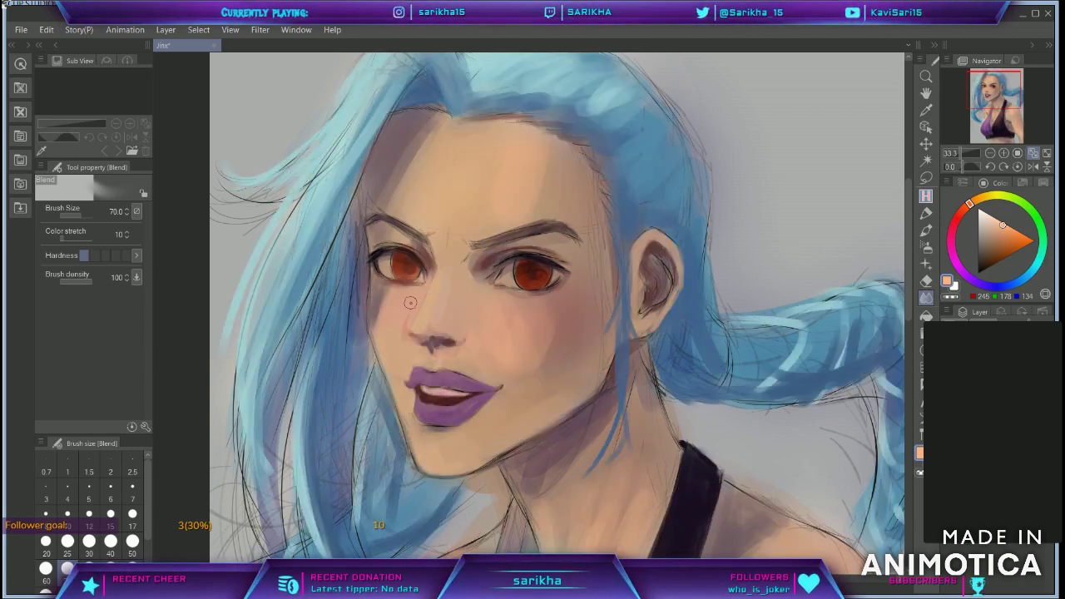
Step: Paint a pale highlight (RGB 255, 200, 166) beside the nose, redoing the first stroke, and soften it with the Blend tool at size 50
{"action": "left_click", "coordinate": [997, 219]}
{"action": "left_click", "coordinate": [926, 214]}
{"action": "key", "text": "bracketleft"}
{"action": "key", "text": "bracketleft"}
{"action": "left_click_drag", "start_coordinate": [430, 277], "coordinate": [408, 327]}
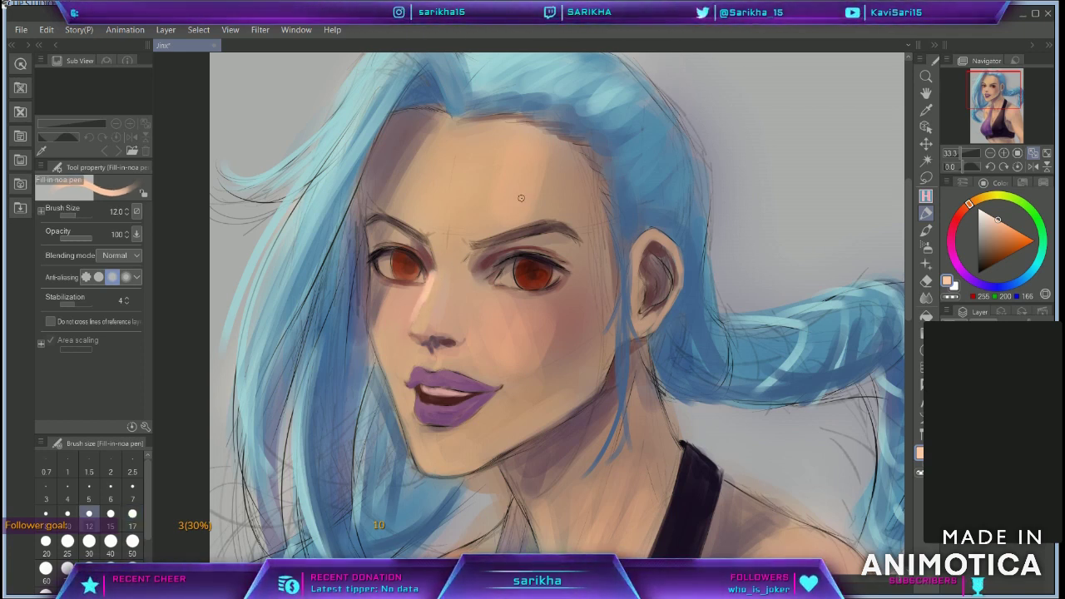
{"action": "key", "text": "ctrl+z"}
{"action": "key", "text": "bracketleft"}
{"action": "left_click_drag", "start_coordinate": [432, 278], "coordinate": [411, 317]}
{"action": "key", "text": "bracketright"}
{"action": "key", "text": "bracketright"}
{"action": "key", "text": "bracketright"}
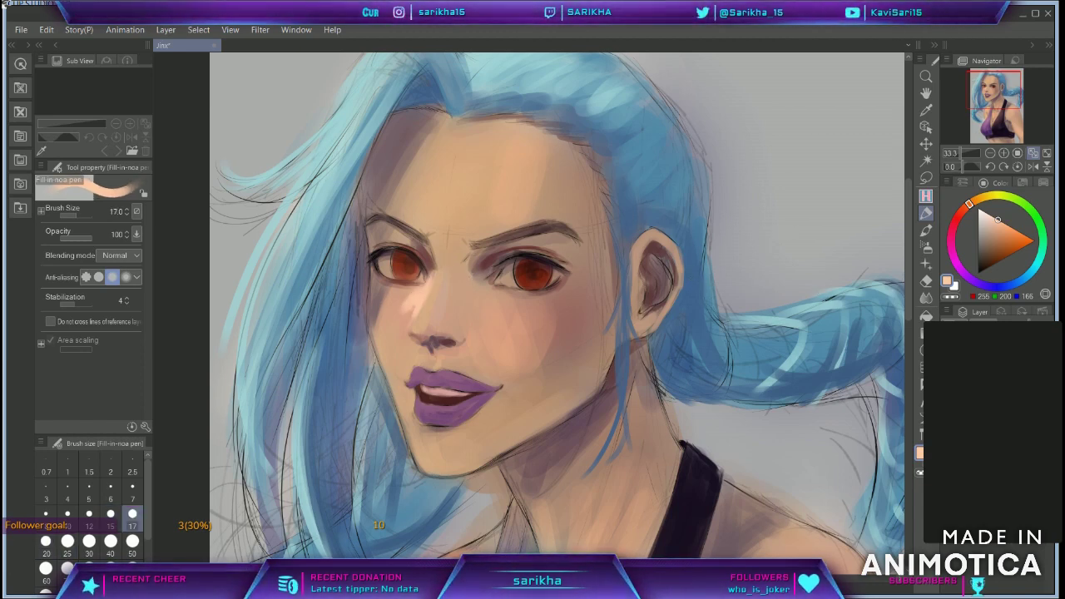
{"action": "key", "text": "j"}
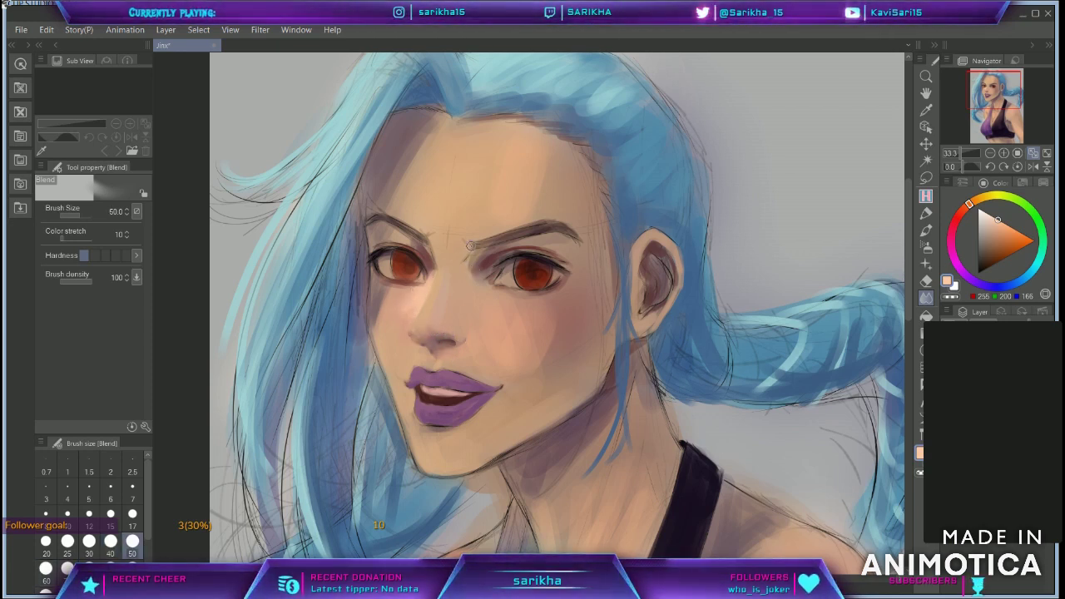
Step: Shade between the brows at brush size 20 and along the side of the nose at size 12 with sampled reddish brown
{"action": "key", "text": "p"}
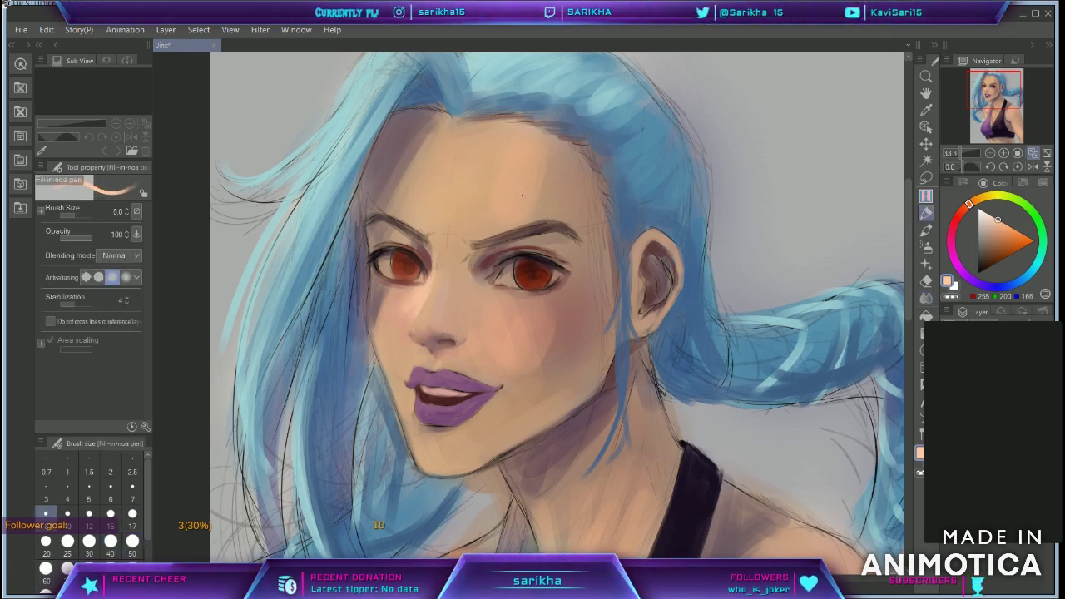
{"action": "key", "text": "bracketright"}
{"action": "left_click", "coordinate": [427, 252], "text": "alt"}
{"action": "key", "text": "bracketright"}
{"action": "key", "text": "bracketright"}
{"action": "left_click_drag", "start_coordinate": [436, 252], "coordinate": [454, 267]}
{"action": "key", "text": "bracketright"}
{"action": "key", "text": "bracketright"}
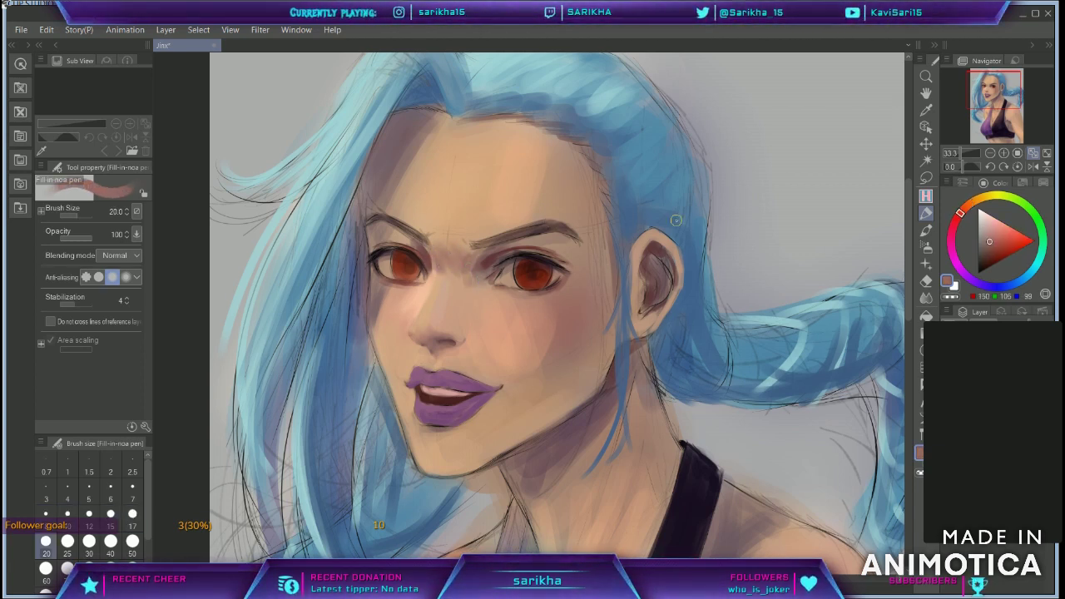
{"action": "key", "text": "bracketleft"}
{"action": "key", "text": "bracketleft"}
{"action": "key", "text": "bracketleft"}
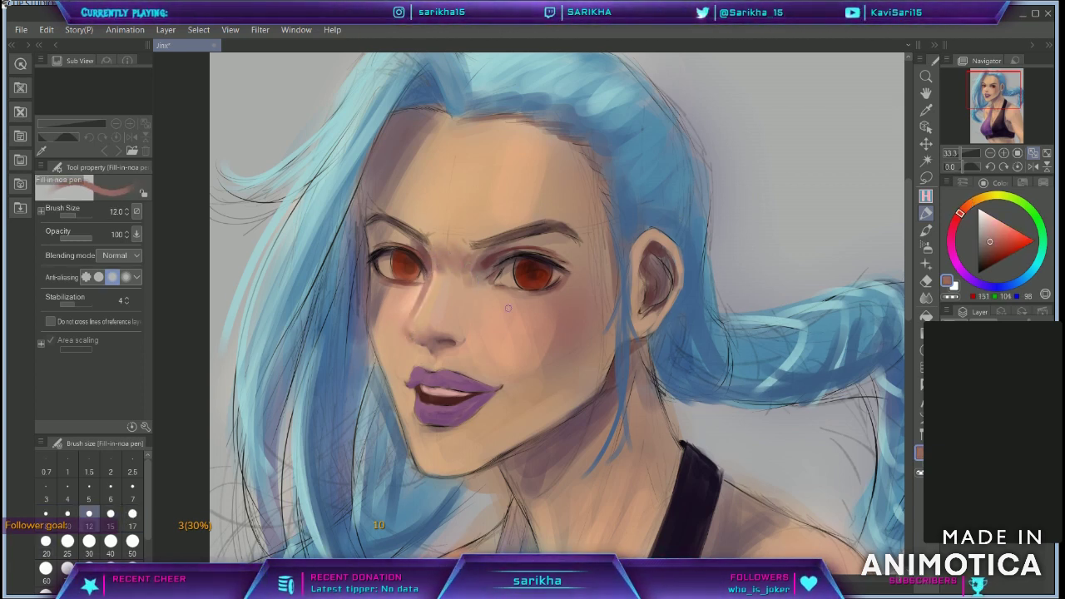
Step: Paint a pale highlight (RGB 255, 198, 166) down the bridge of the nose at brush size 17
{"action": "key", "text": "bracketleft"}
{"action": "key", "text": "bracketleft"}
{"action": "left_click", "coordinate": [437, 277], "text": "alt"}
{"action": "left_click", "coordinate": [997, 220]}
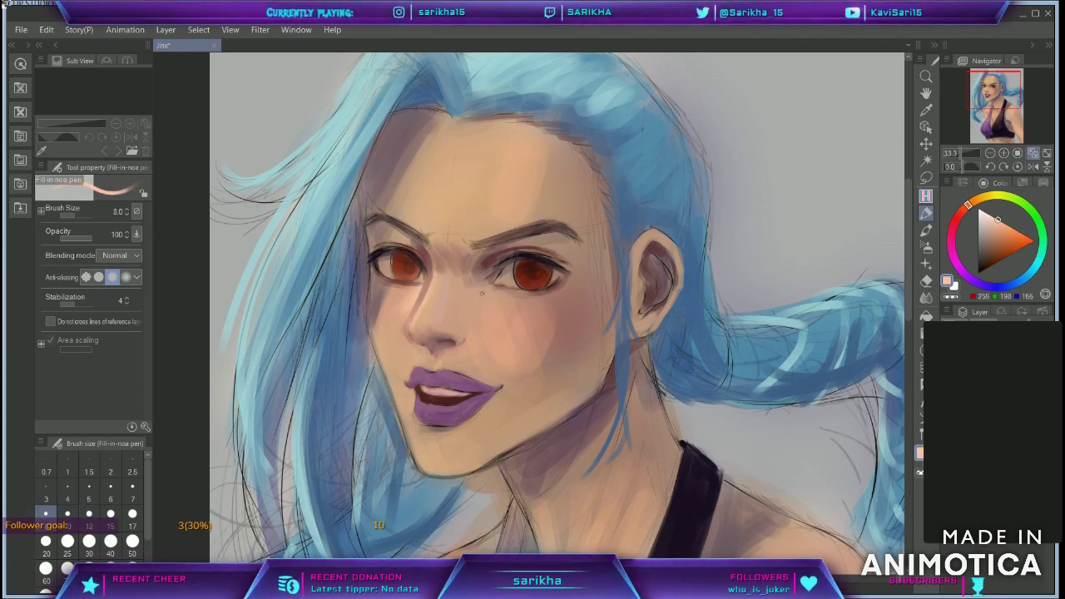
{"action": "key", "text": "bracketright"}
{"action": "key", "text": "bracketright"}
{"action": "key", "text": "bracketright"}
{"action": "left_click", "coordinate": [1018, 153]}
{"action": "left_click", "coordinate": [992, 93]}
{"action": "key", "text": "bracketright"}
{"action": "left_click_drag", "start_coordinate": [427, 314], "coordinate": [471, 228]}
{"action": "left_click_drag", "start_coordinate": [509, 139], "coordinate": [435, 314]}
{"action": "key", "text": "ctrl+z"}
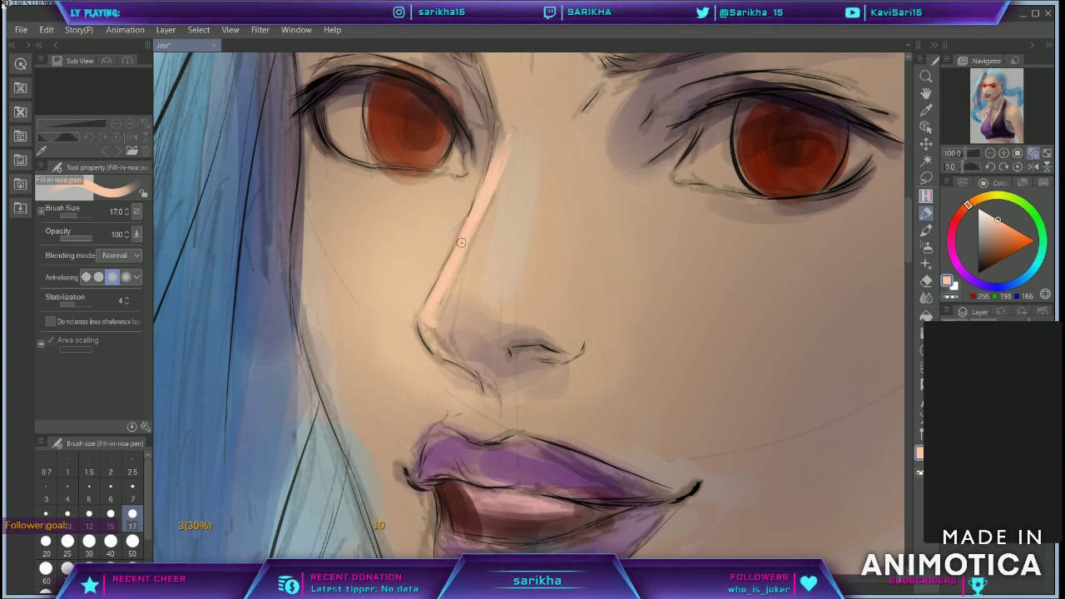
{"action": "left_click_drag", "start_coordinate": [478, 243], "coordinate": [454, 314]}
{"action": "left_click_drag", "start_coordinate": [503, 170], "coordinate": [444, 313]}
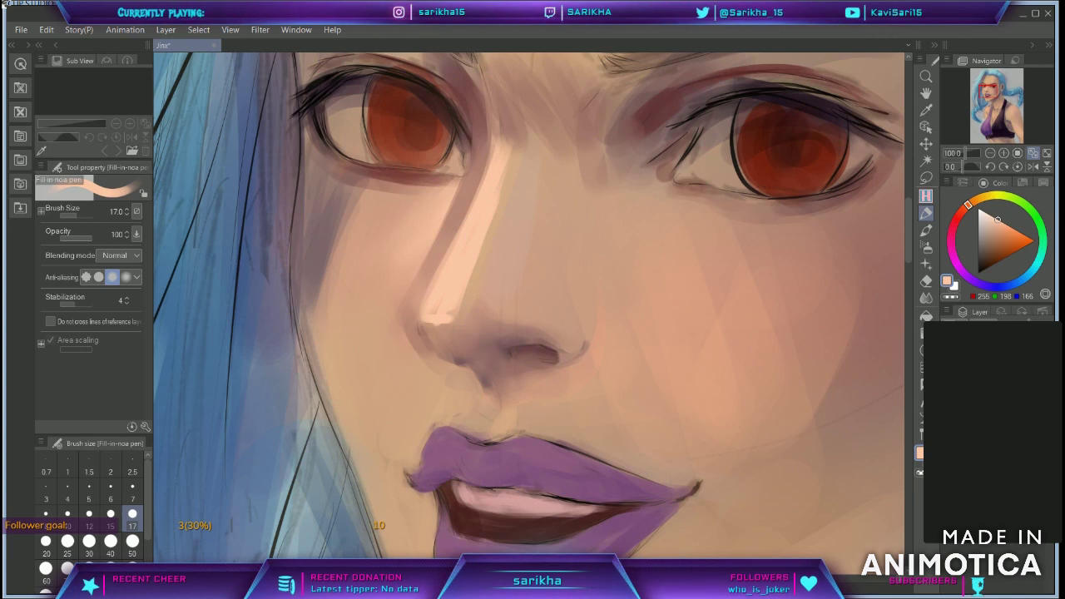
Step: Shade the underside of the nose tip and the nose's side edge with sampled browns (RGB 154, 106, 98 and 134, 98, 98)
{"action": "left_click", "coordinate": [871, 279], "text": "alt"}
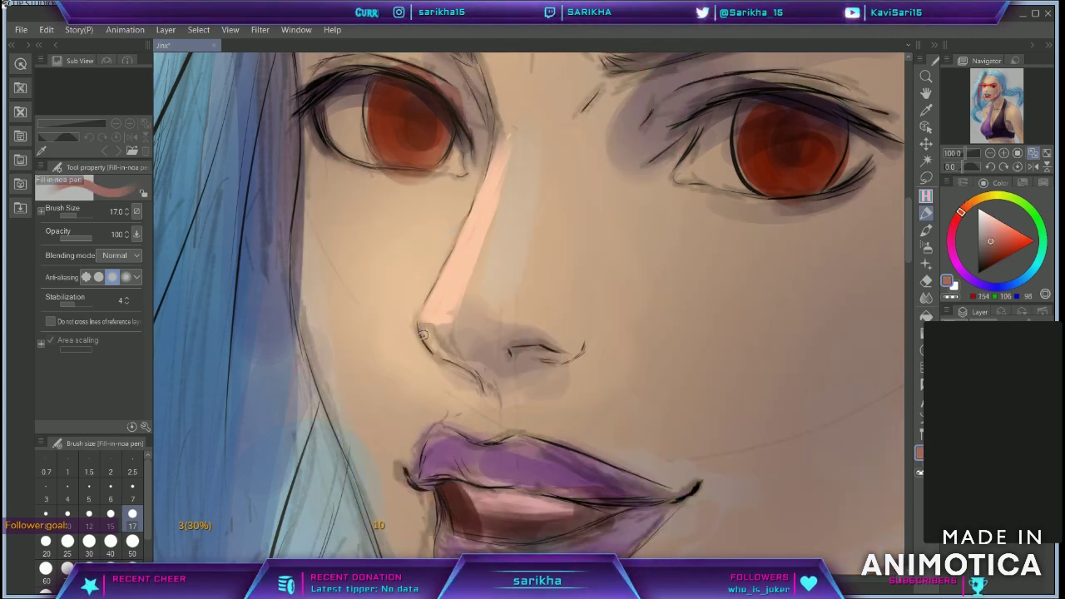
{"action": "mouse_move", "coordinate": [421, 330]}
{"action": "left_mouse_down"}
{"action": "mouse_move", "coordinate": [435, 345]}
{"action": "mouse_move", "coordinate": [446, 326]}
{"action": "mouse_move", "coordinate": [452, 333]}
{"action": "left_mouse_up"}
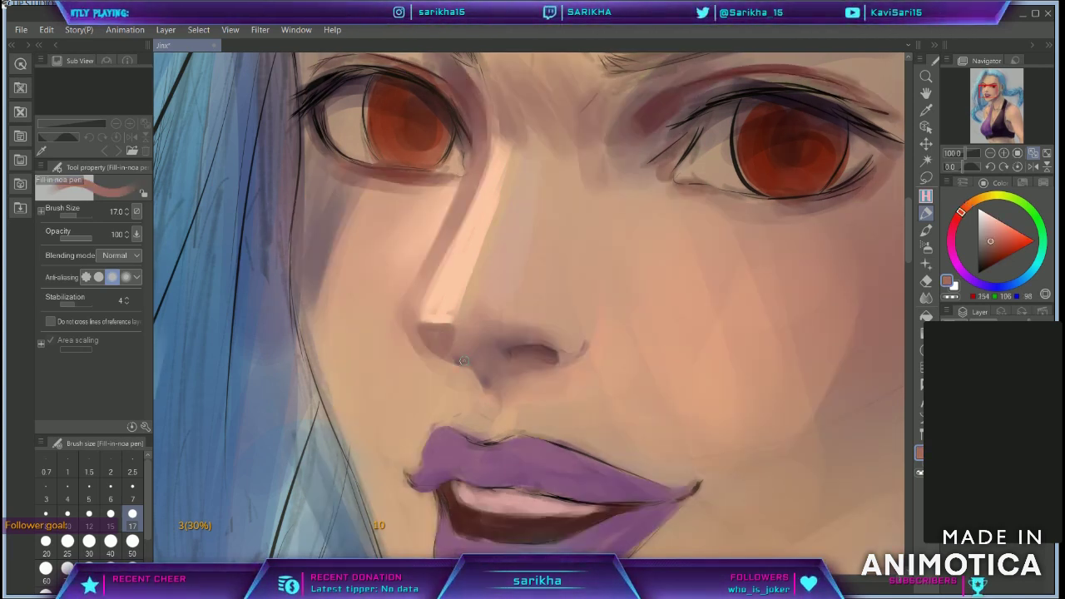
{"action": "left_click", "coordinate": [526, 334], "text": "alt"}
{"action": "left_click_drag", "start_coordinate": [458, 347], "coordinate": [476, 330]}
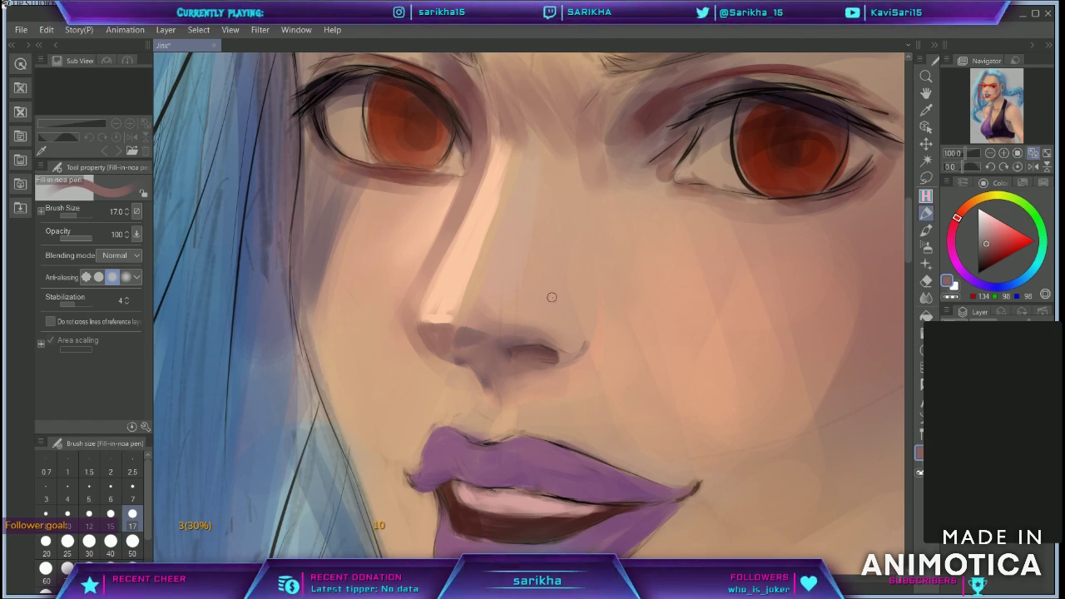
{"action": "left_click_drag", "start_coordinate": [450, 235], "coordinate": [411, 317]}
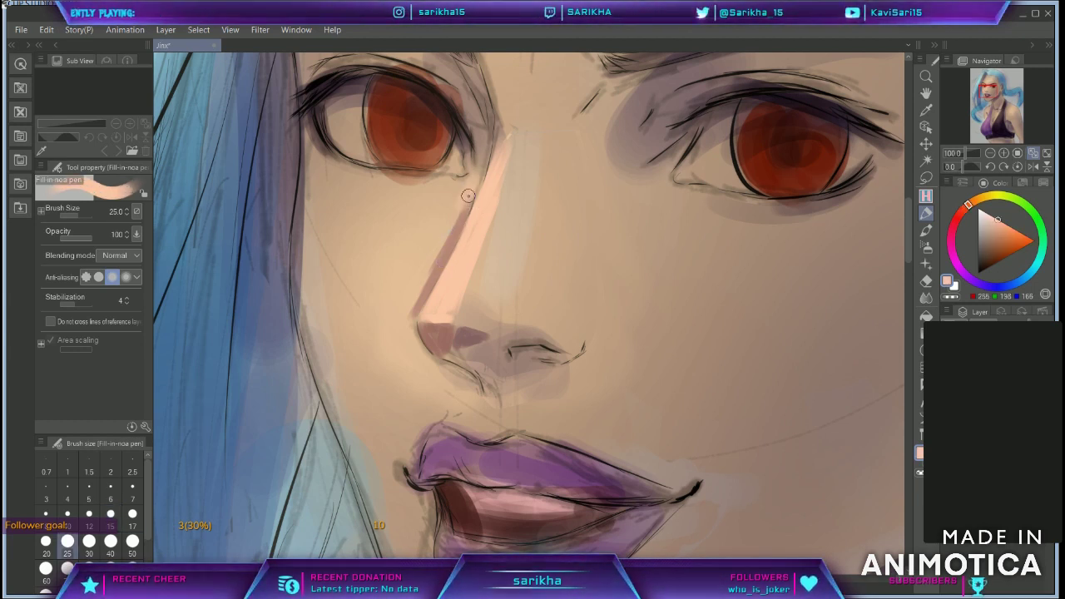
Step: Lighten the skin beside the nose bridge with RGB 255, 198, 166 and cover the line under the nose with sampled RGB 208, 164, 130
{"action": "mouse_move", "coordinate": [474, 176]}
{"action": "left_mouse_down"}
{"action": "mouse_move", "coordinate": [441, 222]}
{"action": "mouse_move", "coordinate": [485, 141]}
{"action": "mouse_move", "coordinate": [459, 191]}
{"action": "mouse_move", "coordinate": [459, 217]}
{"action": "left_mouse_up"}
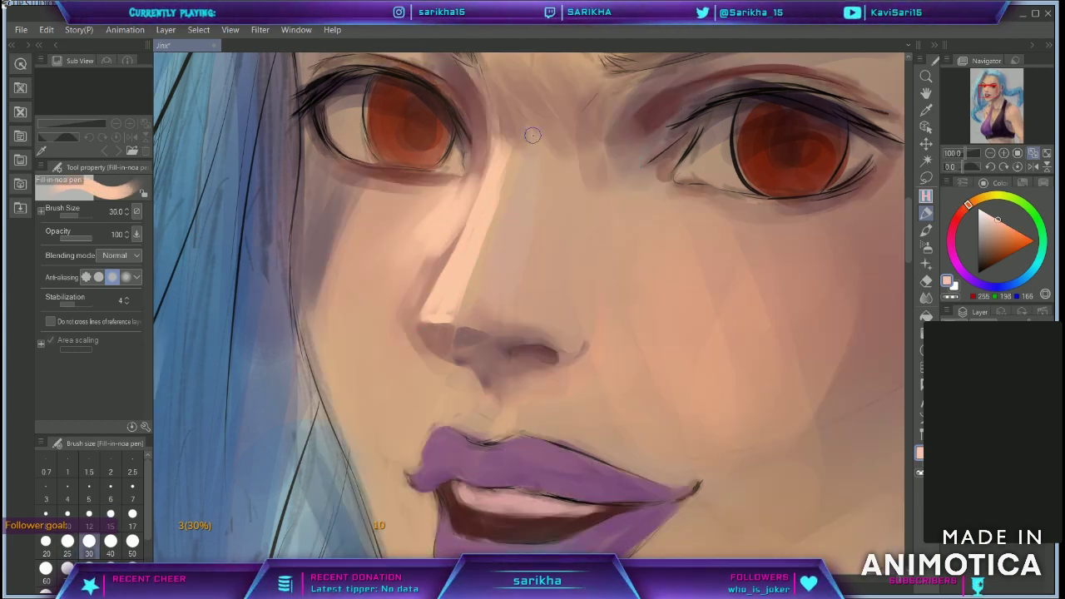
{"action": "left_click", "coordinate": [403, 325], "text": "alt"}
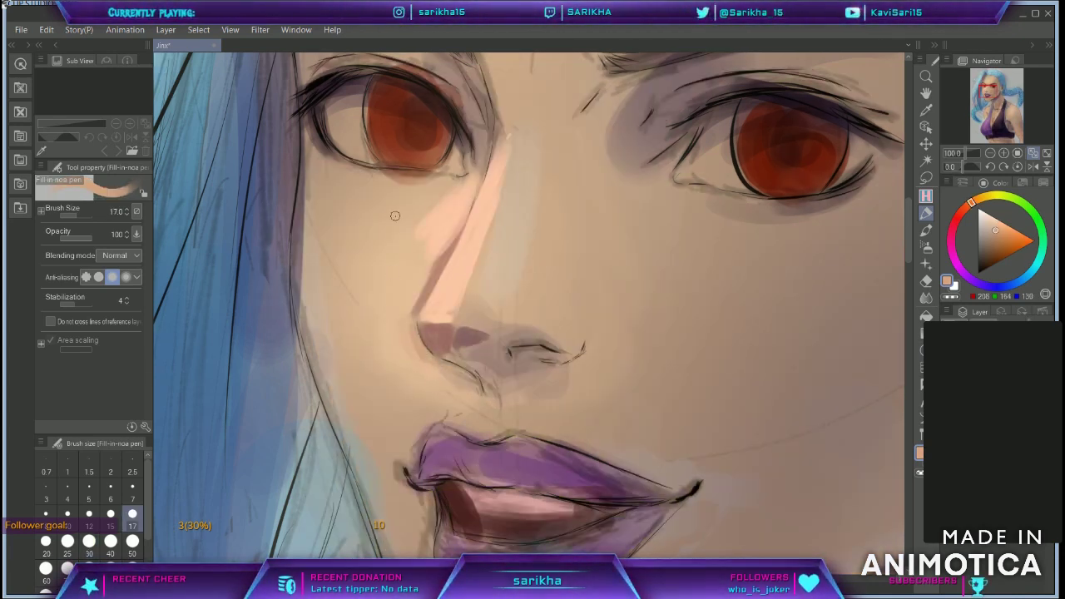
{"action": "left_click_drag", "start_coordinate": [442, 365], "coordinate": [477, 389]}
{"action": "key", "text": "bracketright"}
{"action": "key", "text": "bracketright"}
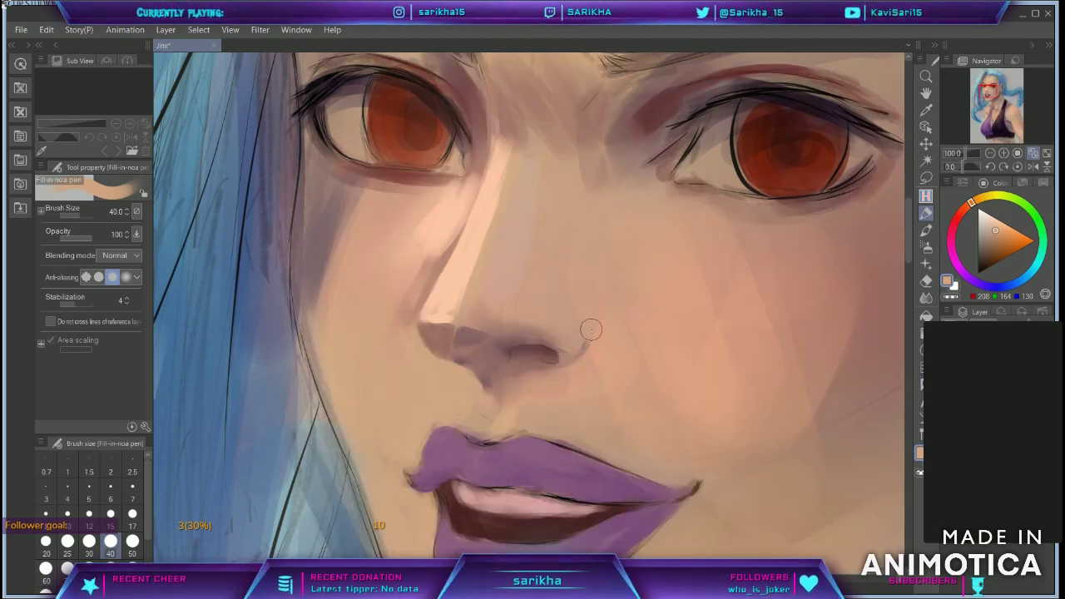
Step: Blend the nose bridge highlight into the adjacent skin with the Blend tool at size 30
{"action": "left_click", "coordinate": [923, 298]}
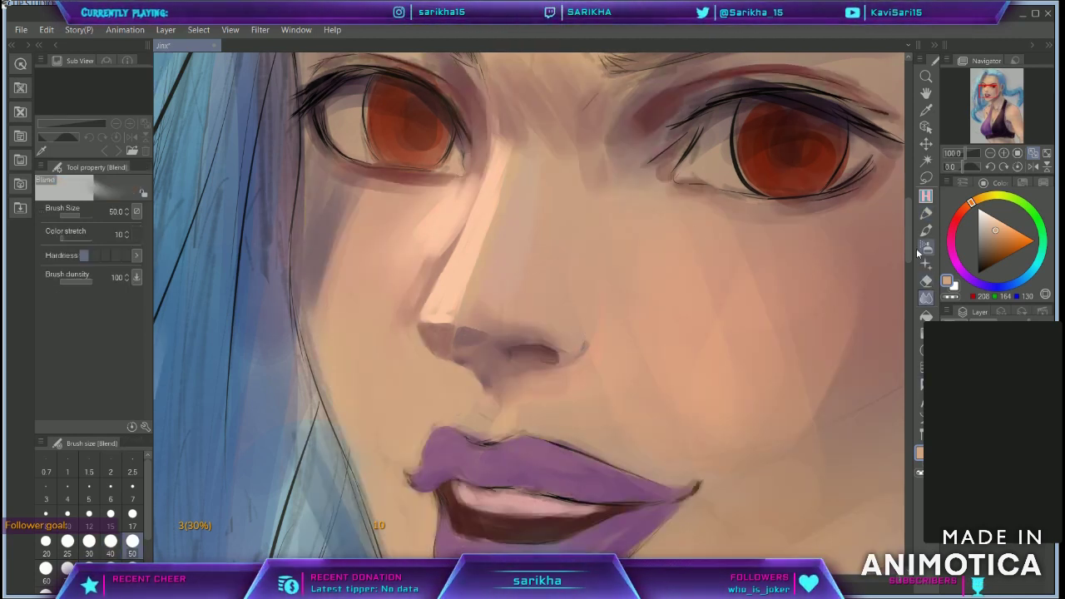
{"action": "key", "text": "bracketleft"}
{"action": "key", "text": "bracketleft"}
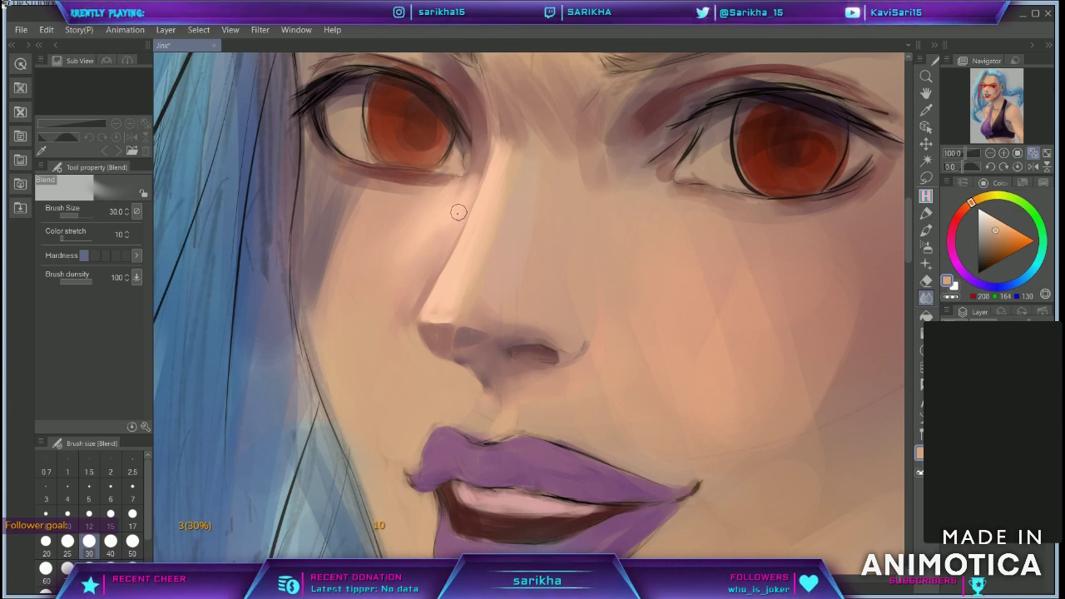
Step: Paint skin tone (RGB 200, 155, 130) over the nostril area at brush size 40
{"action": "scroll", "coordinate": [459, 341], "scroll_direction": "down", "scroll_amount": 2}
{"action": "left_click", "coordinate": [1048, 153]}
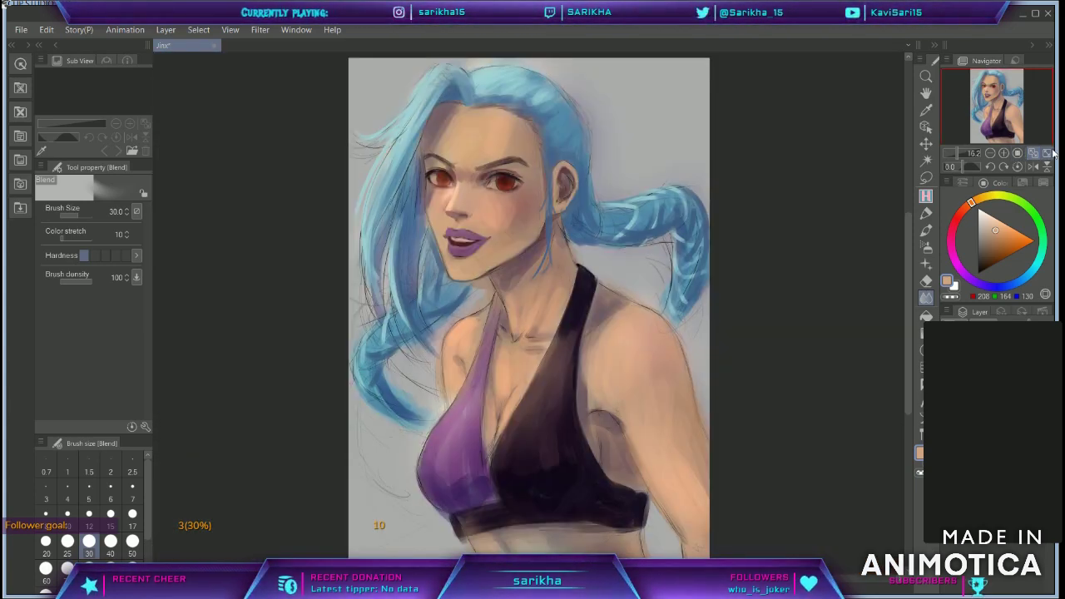
{"action": "left_click", "coordinate": [1017, 153]}
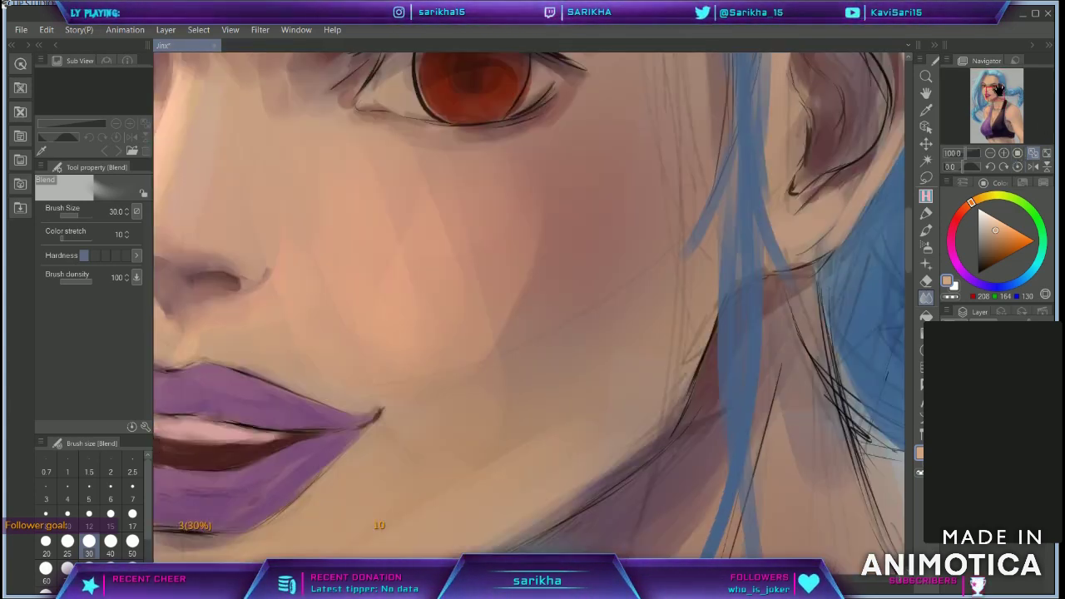
{"action": "key", "text": "p"}
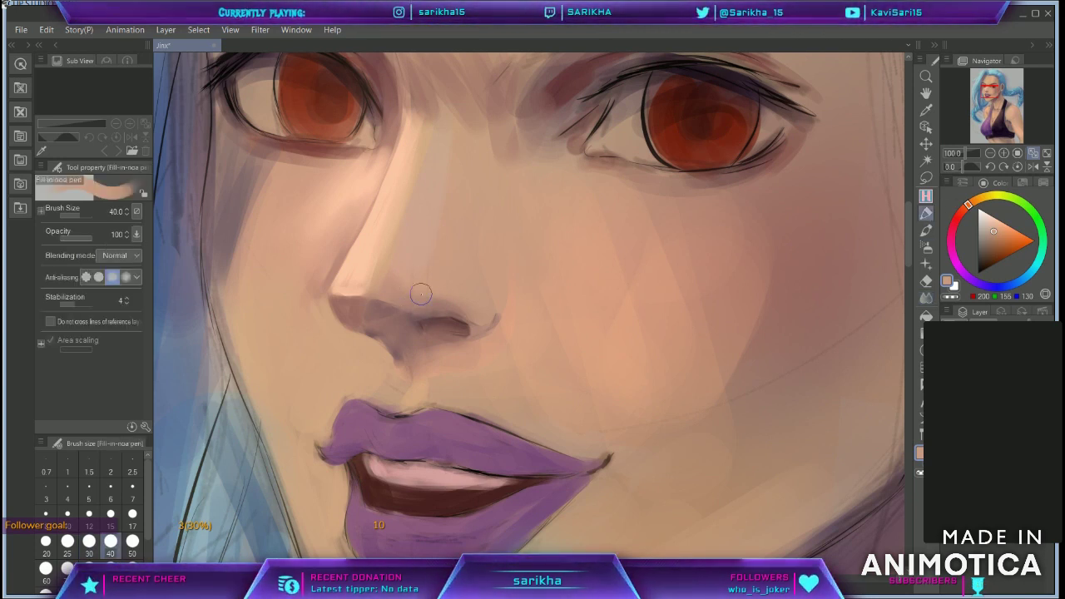
{"action": "left_click_drag", "start_coordinate": [459, 323], "coordinate": [488, 318]}
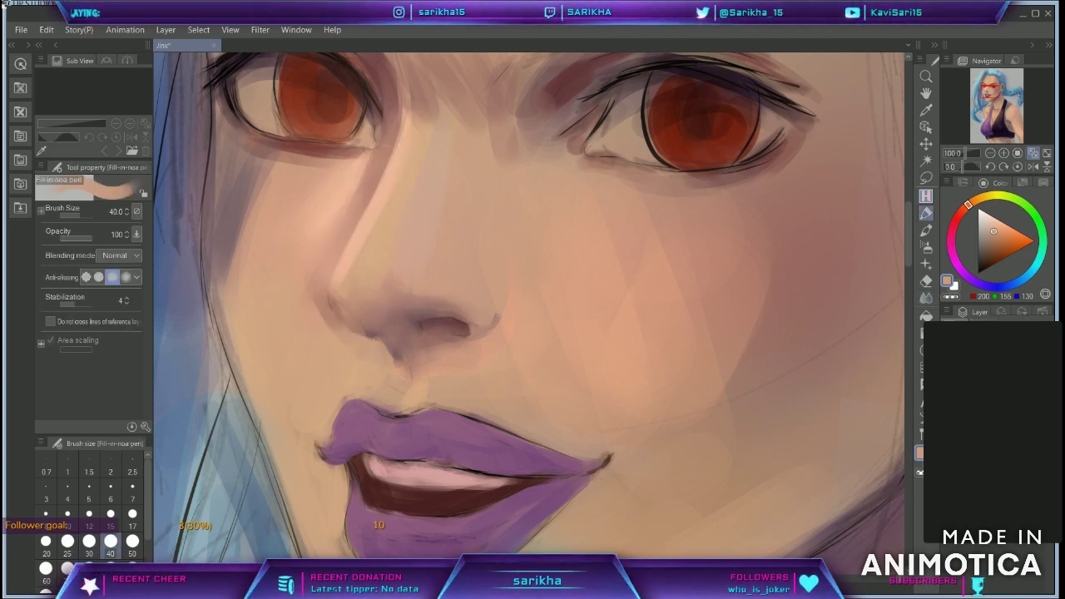
Step: Try to transform the lassoed nostril area
{"action": "left_click", "coordinate": [926, 178]}
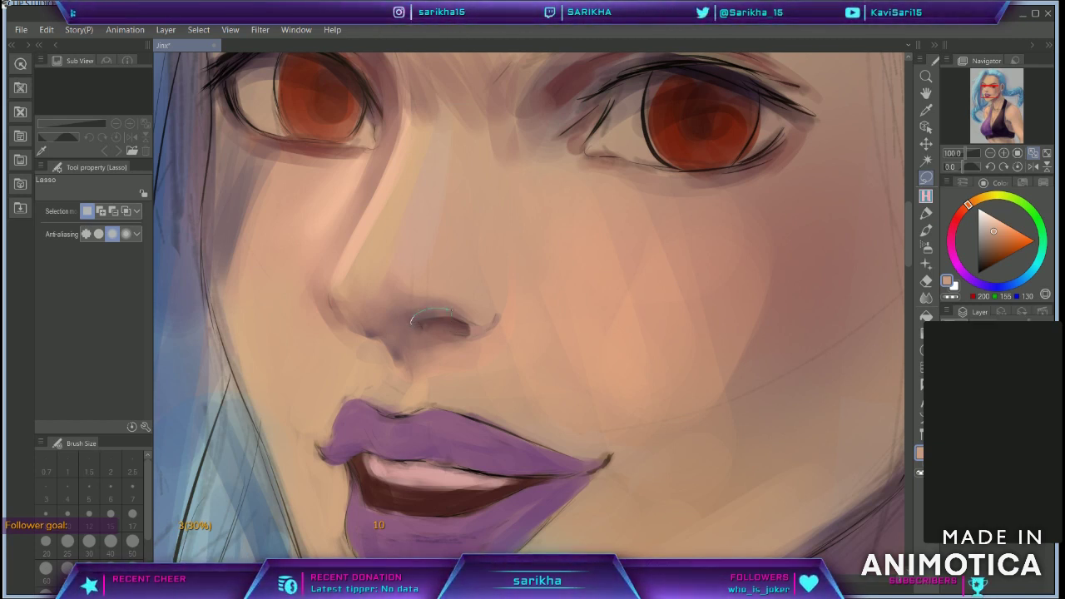
{"action": "left_click_drag", "start_coordinate": [478, 324], "coordinate": [412, 326]}
{"action": "key", "text": "ctrl+t"}
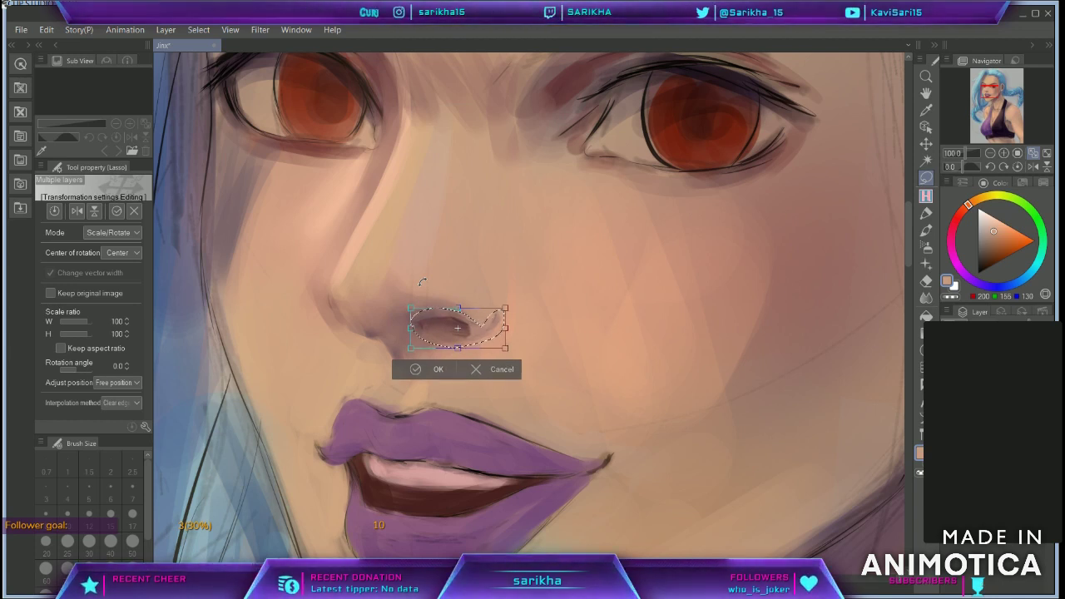
{"action": "key", "text": "Return"}
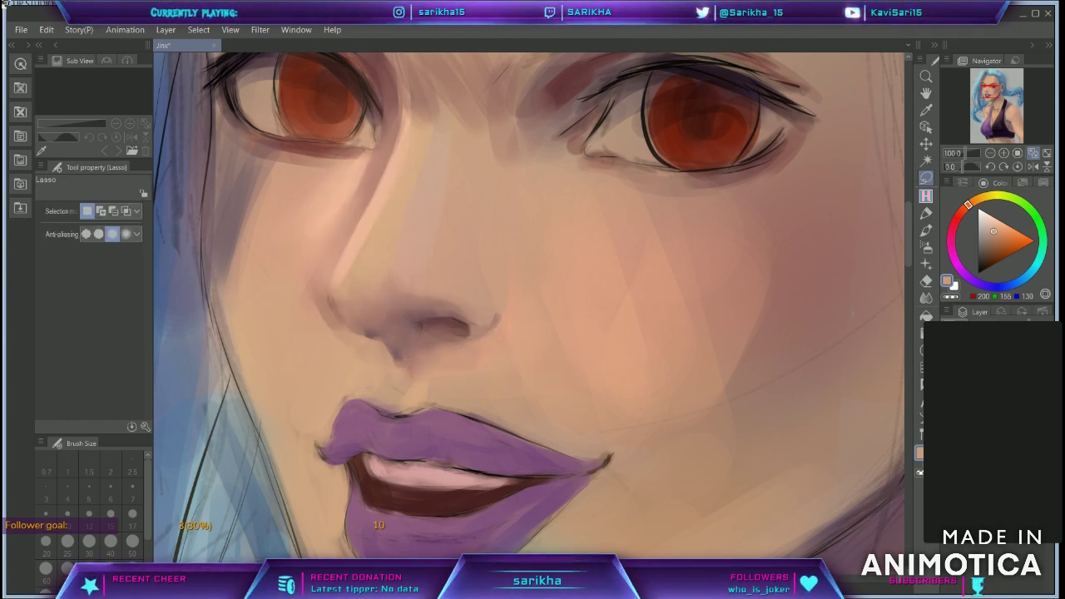
{"action": "key", "text": "ctrl+z"}
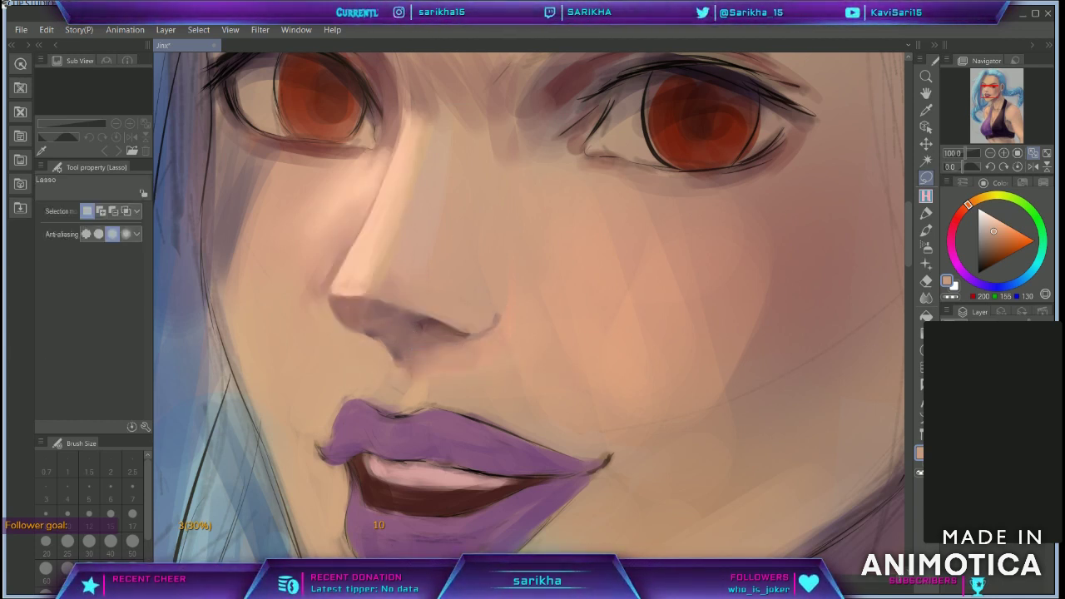
Step: Paint the nostril and the shadow under the nose in dark mauve (RGB 101, 75, 89) at brush size 17
{"action": "key", "text": "j"}
{"action": "key", "text": "bracketleft"}
{"action": "key", "text": "bracketleft"}
{"action": "left_click_drag", "start_coordinate": [427, 318], "coordinate": [481, 336]}
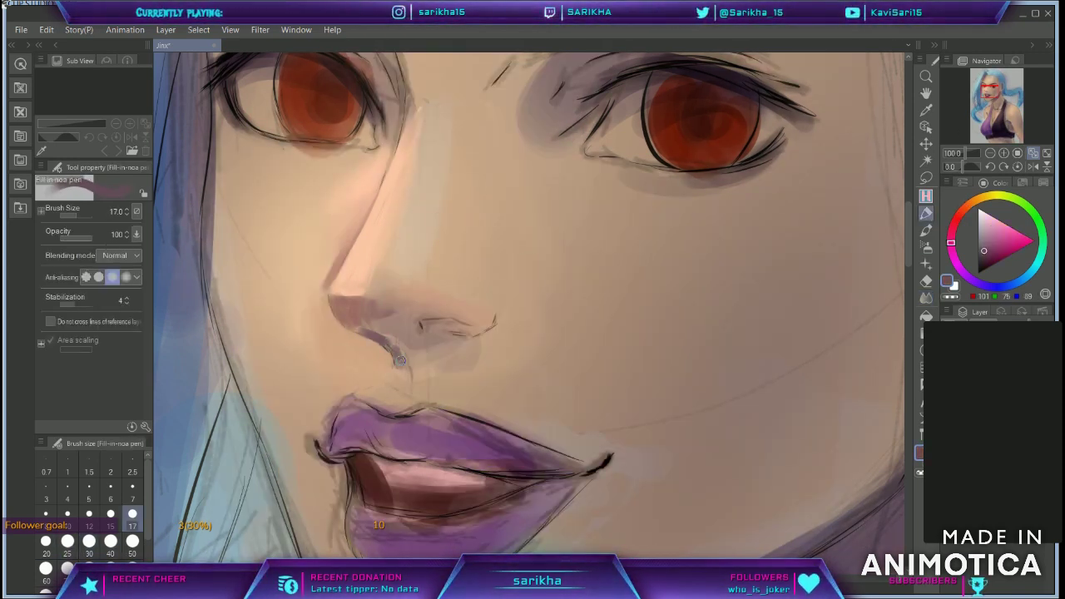
{"action": "mouse_move", "coordinate": [400, 360]}
{"action": "left_mouse_down"}
{"action": "mouse_move", "coordinate": [371, 331]}
{"action": "mouse_move", "coordinate": [396, 361]}
{"action": "mouse_move", "coordinate": [493, 328]}
{"action": "mouse_move", "coordinate": [426, 332]}
{"action": "left_mouse_up"}
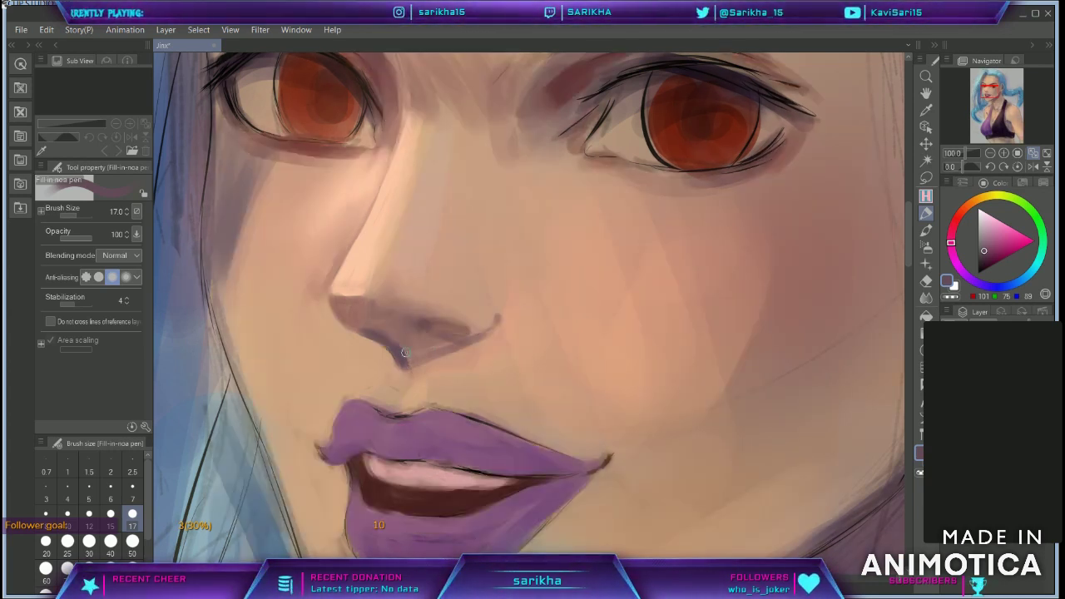
{"action": "key", "text": "bracketright"}
{"action": "mouse_move", "coordinate": [416, 337]}
{"action": "left_mouse_down"}
{"action": "mouse_move", "coordinate": [416, 362]}
{"action": "mouse_move", "coordinate": [453, 345]}
{"action": "mouse_move", "coordinate": [416, 323]}
{"action": "mouse_move", "coordinate": [396, 338]}
{"action": "left_mouse_up"}
{"action": "key", "text": "bracketright"}
Step: Paint a light skin highlight (RGB 254, 202, 173) on the cheek beside the nose
{"action": "left_click", "coordinate": [482, 320], "text": "alt"}
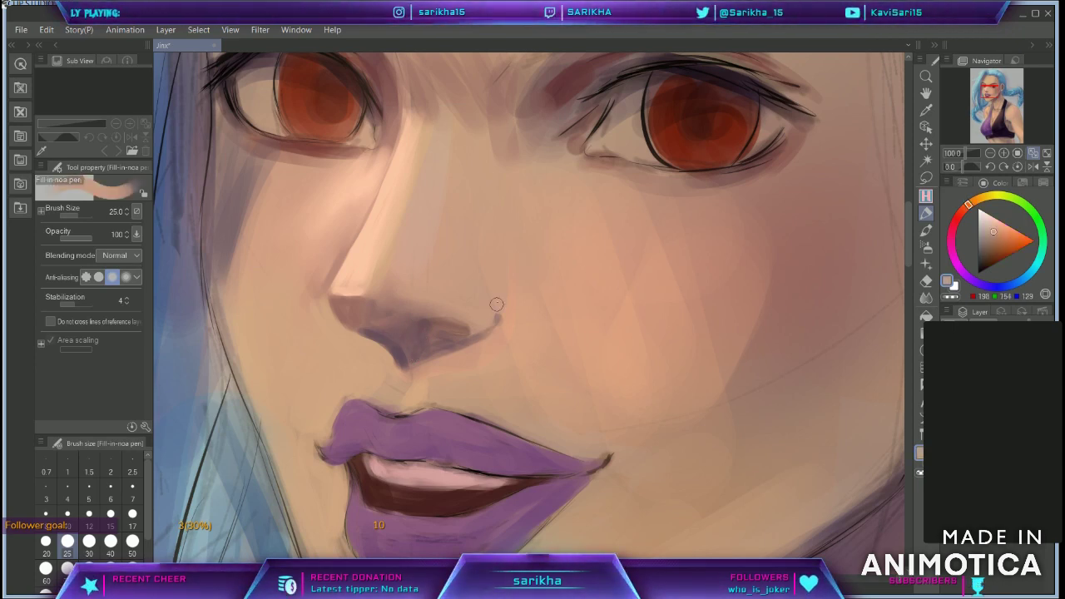
{"action": "scroll", "coordinate": [470, 317], "scroll_direction": "down", "scroll_amount": 3}
{"action": "key", "text": "j"}
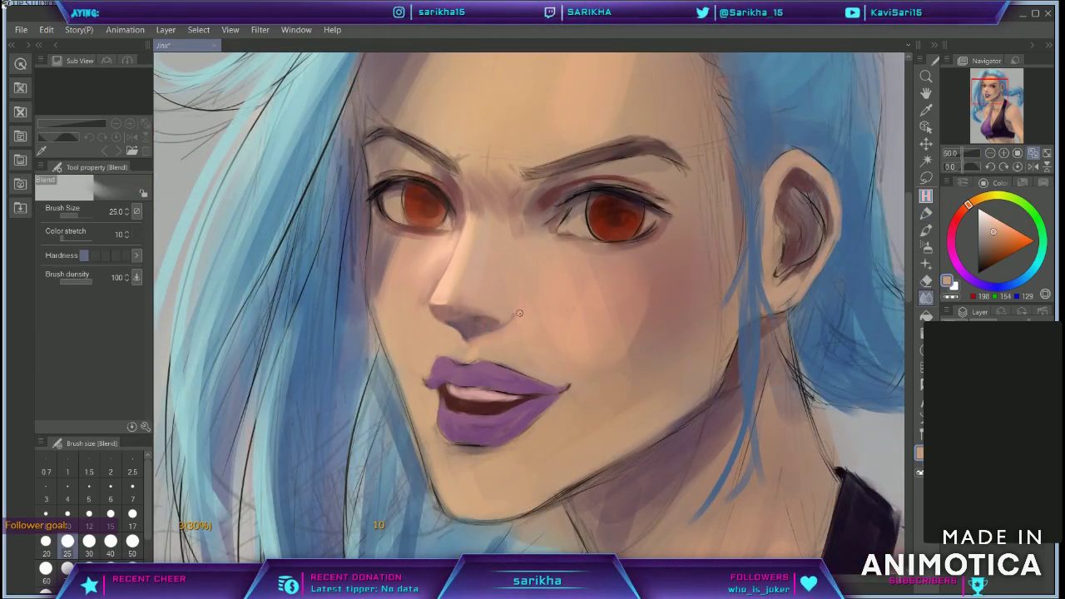
{"action": "left_click", "coordinate": [995, 219]}
{"action": "left_click", "coordinate": [926, 214]}
{"action": "mouse_move", "coordinate": [514, 326]}
{"action": "left_mouse_down"}
{"action": "mouse_move", "coordinate": [522, 317]}
{"action": "mouse_move", "coordinate": [520, 328]}
{"action": "left_mouse_up"}
{"action": "mouse_move", "coordinate": [522, 252]}
{"action": "left_mouse_down"}
{"action": "mouse_move", "coordinate": [528, 282]}
{"action": "mouse_move", "coordinate": [526, 259]}
{"action": "mouse_move", "coordinate": [559, 228]}
{"action": "left_mouse_up"}
Step: Soften the cheek highlight into the surrounding skin with the Blend tool, using sizes up to 70
{"action": "key", "text": "j"}
{"action": "mouse_move", "coordinate": [573, 275]}
{"action": "left_mouse_down"}
{"action": "mouse_move", "coordinate": [553, 237]}
{"action": "mouse_move", "coordinate": [529, 279]}
{"action": "left_mouse_up"}
{"action": "key", "text": "bracketright"}
{"action": "key", "text": "bracketright"}
{"action": "key", "text": "bracketright"}
{"action": "left_click_drag", "start_coordinate": [540, 332], "coordinate": [530, 252]}
{"action": "left_click_drag", "start_coordinate": [530, 314], "coordinate": [524, 326]}
{"action": "key", "text": "bracketleft"}
{"action": "key", "text": "bracketleft"}
{"action": "key", "text": "bracketleft"}
{"action": "key", "text": "bracketleft"}
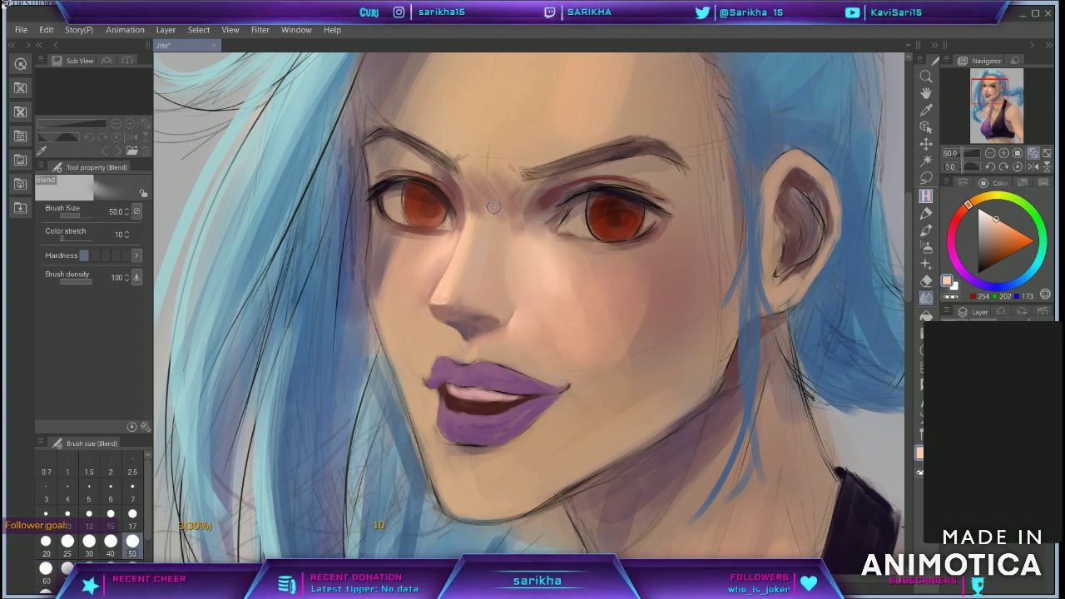
{"action": "key", "text": "bracketright"}
{"action": "key", "text": "bracketright"}
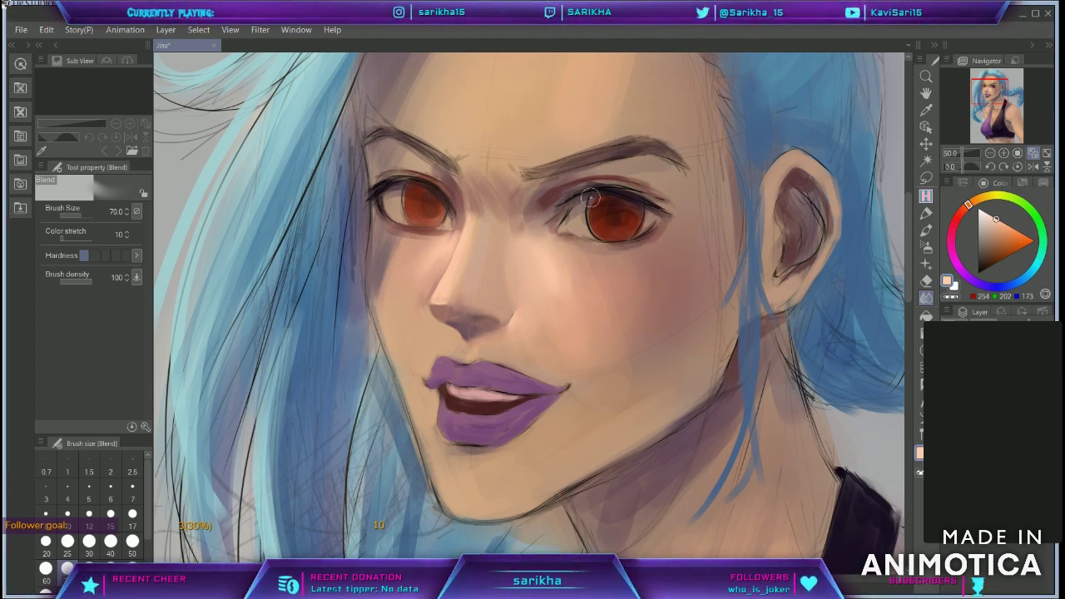
Step: Sample dark purple (RGB 60, 31, 91) from the top and start painting the purple halter strap at brush size 8
{"action": "left_click", "coordinate": [1047, 153]}
{"action": "left_click", "coordinate": [435, 424], "text": "alt"}
{"action": "key", "text": "p"}
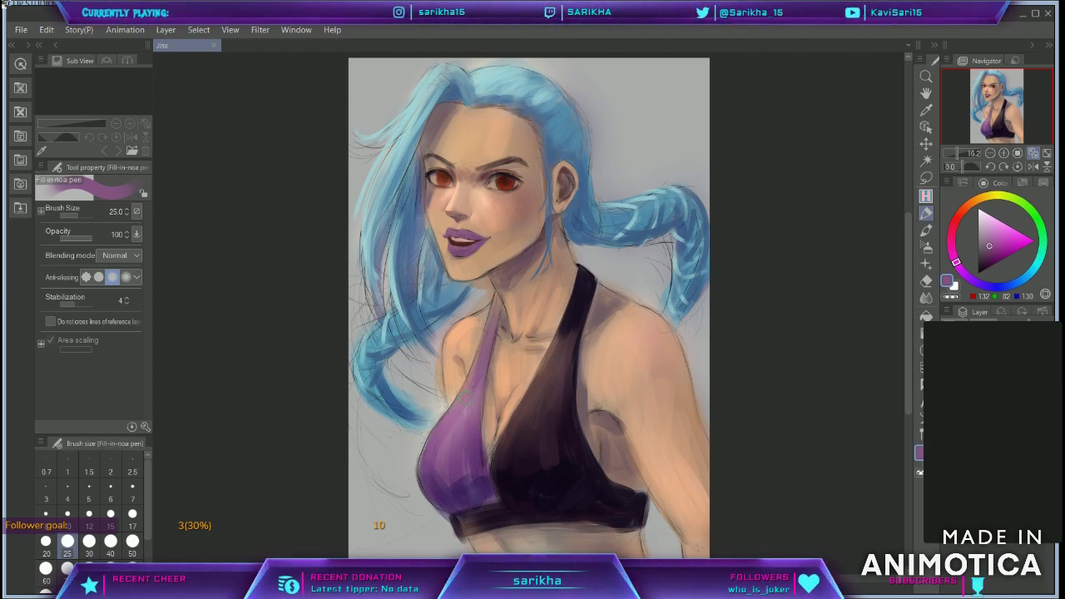
{"action": "key", "text": "bracketleft"}
{"action": "key", "text": "bracketleft"}
{"action": "key", "text": "bracketleft"}
{"action": "key", "text": "bracketleft"}
{"action": "key", "text": "bracketleft"}
{"action": "key", "text": "bracketleft"}
{"action": "left_click", "coordinate": [461, 492], "text": "alt"}
{"action": "key", "text": "ctrl+alt+0"}
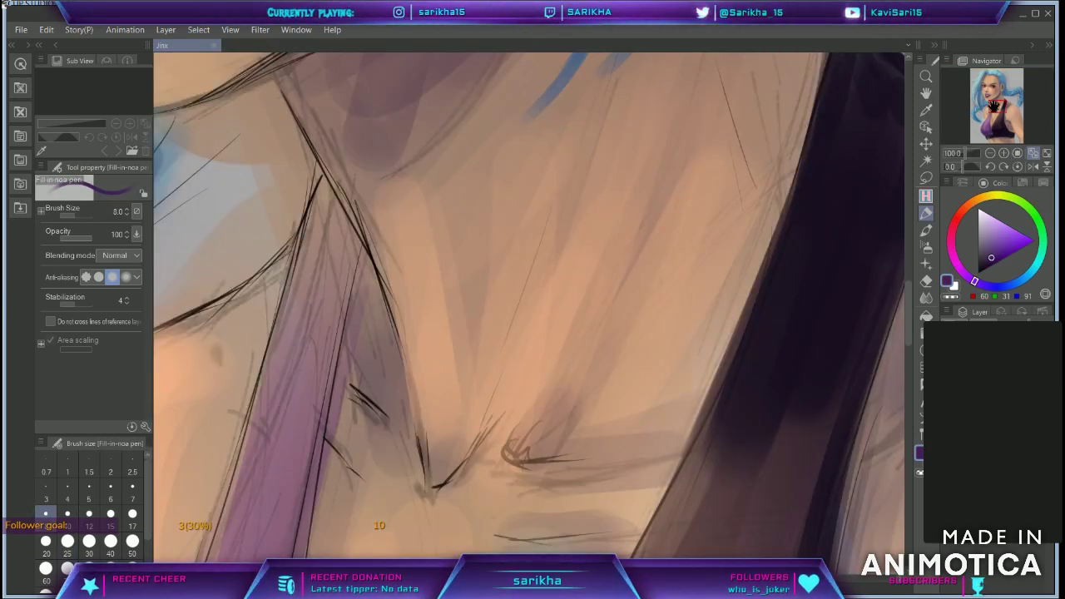
{"action": "left_click_drag", "start_coordinate": [331, 198], "coordinate": [603, 217]}
Step: Cover the sketch lines along the purple halter strap with broader strokes
{"action": "key", "text": "bracketright"}
{"action": "key", "text": "bracketright"}
{"action": "key", "text": "bracketright"}
{"action": "key", "text": "bracketright"}
{"action": "key", "text": "bracketright"}
{"action": "left_click_drag", "start_coordinate": [633, 270], "coordinate": [618, 349]}
{"action": "key", "text": "ctrl+minus"}
{"action": "key", "text": "ctrl+minus"}
{"action": "left_click_drag", "start_coordinate": [575, 312], "coordinate": [542, 426]}
{"action": "left_click_drag", "start_coordinate": [709, 342], "coordinate": [751, 120]}
{"action": "key", "text": "bracketleft"}
{"action": "mouse_move", "coordinate": [600, 203]}
{"action": "left_mouse_down"}
{"action": "mouse_move", "coordinate": [556, 473]}
{"action": "mouse_move", "coordinate": [575, 203]}
{"action": "left_mouse_up"}
{"action": "mouse_move", "coordinate": [576, 265]}
{"action": "left_mouse_down"}
{"action": "mouse_move", "coordinate": [595, 395]}
{"action": "mouse_move", "coordinate": [582, 485]}
{"action": "mouse_move", "coordinate": [517, 469]}
{"action": "mouse_move", "coordinate": [552, 456]}
{"action": "left_mouse_up"}
Step: Sample a purple from the top and refine the outer side of the purple cup, undoing the first broad stroke
{"action": "key", "text": "bracketright"}
{"action": "key", "text": "bracketright"}
{"action": "key", "text": "bracketright"}
{"action": "key", "text": "bracketright"}
{"action": "key", "text": "bracketright"}
{"action": "key", "text": "bracketright"}
{"action": "key", "text": "bracketright"}
{"action": "key", "text": "bracketleft"}
{"action": "key", "text": "bracketleft"}
{"action": "key", "text": "bracketleft"}
{"action": "key", "text": "bracketright"}
{"action": "key", "text": "bracketright"}
{"action": "left_click", "coordinate": [433, 366], "text": "alt"}
{"action": "mouse_move", "coordinate": [433, 287]}
{"action": "left_mouse_down"}
{"action": "mouse_move", "coordinate": [399, 374]}
{"action": "mouse_move", "coordinate": [400, 445]}
{"action": "left_mouse_up"}
{"action": "key", "text": "ctrl+z"}
{"action": "key", "text": "bracketleft"}
{"action": "key", "text": "bracketleft"}
{"action": "key", "text": "bracketleft"}
{"action": "key", "text": "bracketleft"}
{"action": "key", "text": "bracketleft"}
{"action": "key", "text": "bracketleft"}
{"action": "left_click_drag", "start_coordinate": [387, 387], "coordinate": [400, 355]}
{"action": "key", "text": "bracketright"}
{"action": "key", "text": "bracketright"}
{"action": "key", "text": "bracketright"}
{"action": "key", "text": "bracketright"}
{"action": "key", "text": "bracketright"}
{"action": "key", "text": "bracketright"}
{"action": "key", "text": "bracketright"}
{"action": "key", "text": "bracketright"}
{"action": "mouse_move", "coordinate": [426, 443]}
{"action": "left_mouse_down"}
{"action": "mouse_move", "coordinate": [494, 369]}
{"action": "mouse_move", "coordinate": [426, 450]}
{"action": "left_mouse_up"}
Step: Clean up the edges and tip of the purple strap near the neck with progressively finer strokes
{"action": "left_click_drag", "start_coordinate": [469, 339], "coordinate": [527, 259]}
{"action": "key", "text": "space"}
{"action": "left_click_drag", "start_coordinate": [637, 223], "coordinate": [629, 302]}
{"action": "mouse_move", "coordinate": [562, 233]}
{"action": "left_mouse_down"}
{"action": "mouse_move", "coordinate": [548, 341]}
{"action": "mouse_move", "coordinate": [587, 120]}
{"action": "left_mouse_up"}
{"action": "key", "text": "bracketleft"}
{"action": "key", "text": "bracketleft"}
{"action": "key", "text": "bracketleft"}
{"action": "key", "text": "bracketleft"}
{"action": "left_click_drag", "start_coordinate": [566, 254], "coordinate": [579, 171]}
{"action": "key", "text": "space"}
{"action": "left_click_drag", "start_coordinate": [566, 233], "coordinate": [552, 403]}
{"action": "key", "text": "bracketleft"}
{"action": "key", "text": "bracketleft"}
{"action": "left_click_drag", "start_coordinate": [606, 103], "coordinate": [618, 131]}
{"action": "mouse_move", "coordinate": [606, 171]}
{"action": "left_mouse_down"}
{"action": "mouse_move", "coordinate": [614, 129]}
{"action": "mouse_move", "coordinate": [592, 220]}
{"action": "left_mouse_up"}
{"action": "left_click_drag", "start_coordinate": [579, 218], "coordinate": [602, 135]}
{"action": "key", "text": "bracketleft"}
{"action": "key", "text": "bracketleft"}
{"action": "key", "text": "bracketleft"}
{"action": "left_click_drag", "start_coordinate": [605, 93], "coordinate": [608, 113]}
{"action": "key", "text": "bracketright"}
Step: Smooth the purple strap and cup with long strokes of sampled light purple (RGB 152, 96, 147)
{"action": "key", "text": "ctrl+minus"}
{"action": "key", "text": "ctrl+minus"}
{"action": "key", "text": "bracketright"}
{"action": "key", "text": "bracketright"}
{"action": "key", "text": "bracketright"}
{"action": "mouse_move", "coordinate": [557, 260]}
{"action": "left_mouse_down"}
{"action": "mouse_move", "coordinate": [534, 346]}
{"action": "mouse_move", "coordinate": [504, 417]}
{"action": "left_mouse_up"}
{"action": "left_click_drag", "start_coordinate": [509, 393], "coordinate": [454, 482]}
{"action": "left_click", "coordinate": [484, 422], "text": "alt"}
{"action": "key", "text": "bracketleft"}
{"action": "key", "text": "bracketleft"}
{"action": "left_click_drag", "start_coordinate": [521, 354], "coordinate": [563, 233]}
{"action": "left_click_drag", "start_coordinate": [543, 308], "coordinate": [559, 243]}
{"action": "mouse_move", "coordinate": [544, 290]}
{"action": "left_mouse_down"}
{"action": "mouse_move", "coordinate": [455, 451]}
{"action": "mouse_move", "coordinate": [504, 408]}
{"action": "mouse_move", "coordinate": [477, 443]}
{"action": "left_mouse_up"}
{"action": "key", "text": "bracketright"}
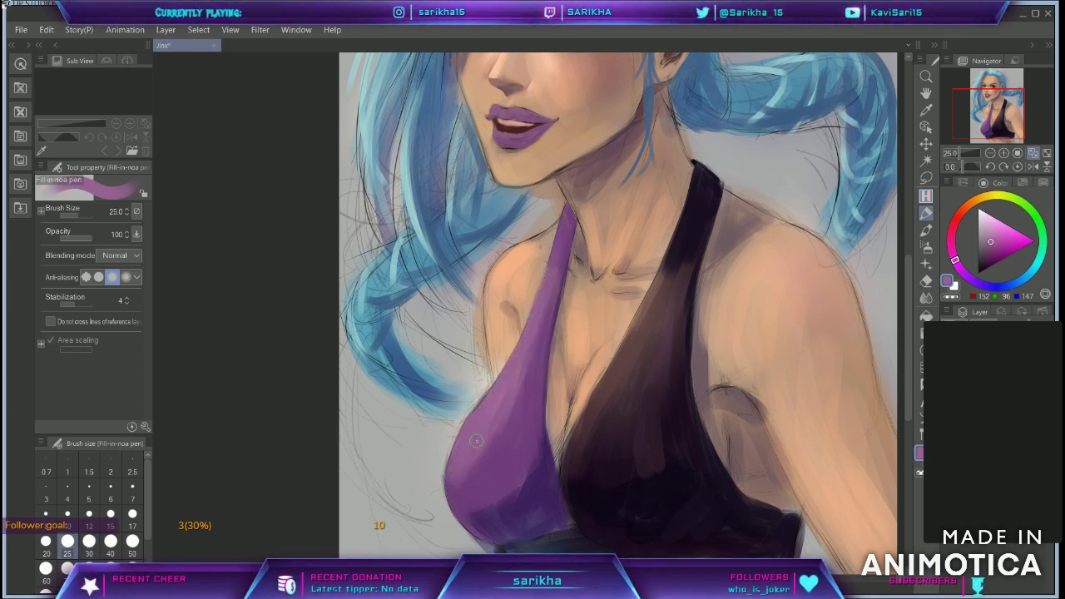
Step: Even out the strap's upper end and the cup's inner shading with sampled purples at brush size 20
{"action": "left_click_drag", "start_coordinate": [554, 249], "coordinate": [569, 226]}
{"action": "key", "text": "bracketleft"}
{"action": "key", "text": "bracketleft"}
{"action": "left_click_drag", "start_coordinate": [529, 353], "coordinate": [513, 422]}
{"action": "key", "text": "bracketright"}
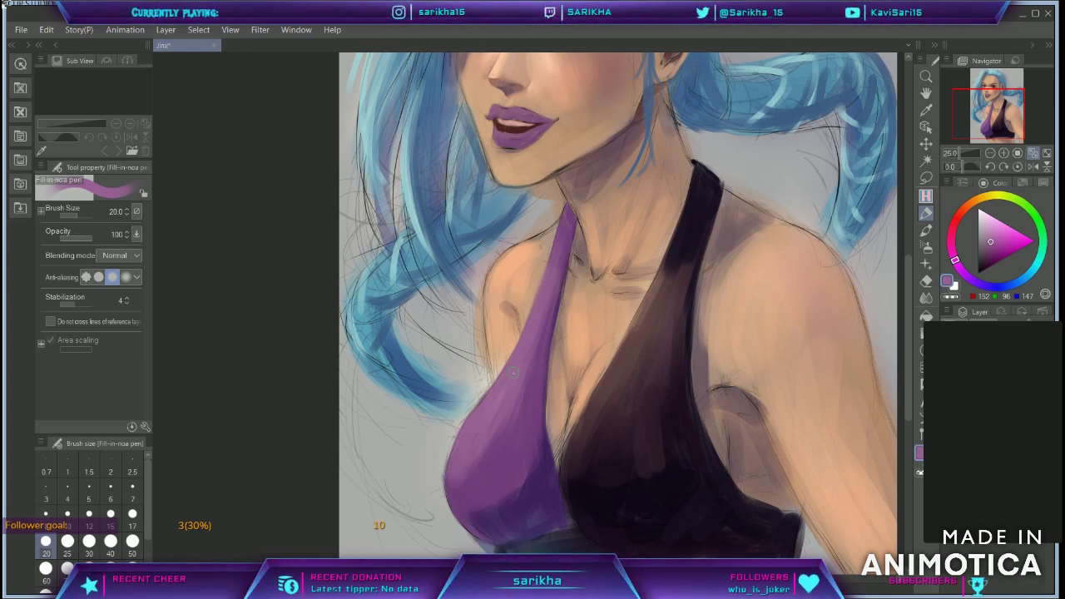
{"action": "left_click", "coordinate": [530, 401], "text": "alt"}
{"action": "left_click_drag", "start_coordinate": [487, 441], "coordinate": [481, 456]}
Step: Sharpen the outer end of the top's black underband with near-black (RGB 16, 7, 24) at brush size 10
{"action": "left_click", "coordinate": [673, 386], "text": "alt"}
{"action": "key", "text": "bracketright"}
{"action": "key", "text": "bracketright"}
{"action": "key", "text": "bracketright"}
{"action": "key", "text": "bracketleft"}
{"action": "left_click", "coordinate": [987, 125]}
{"action": "key", "text": "bracketleft"}
{"action": "key", "text": "bracketleft"}
{"action": "key", "text": "bracketleft"}
{"action": "key", "text": "bracketleft"}
{"action": "key", "text": "bracketleft"}
{"action": "key", "text": "bracketleft"}
{"action": "mouse_move", "coordinate": [781, 398]}
{"action": "left_mouse_down"}
{"action": "mouse_move", "coordinate": [806, 399]}
{"action": "mouse_move", "coordinate": [802, 433]}
{"action": "left_mouse_up"}
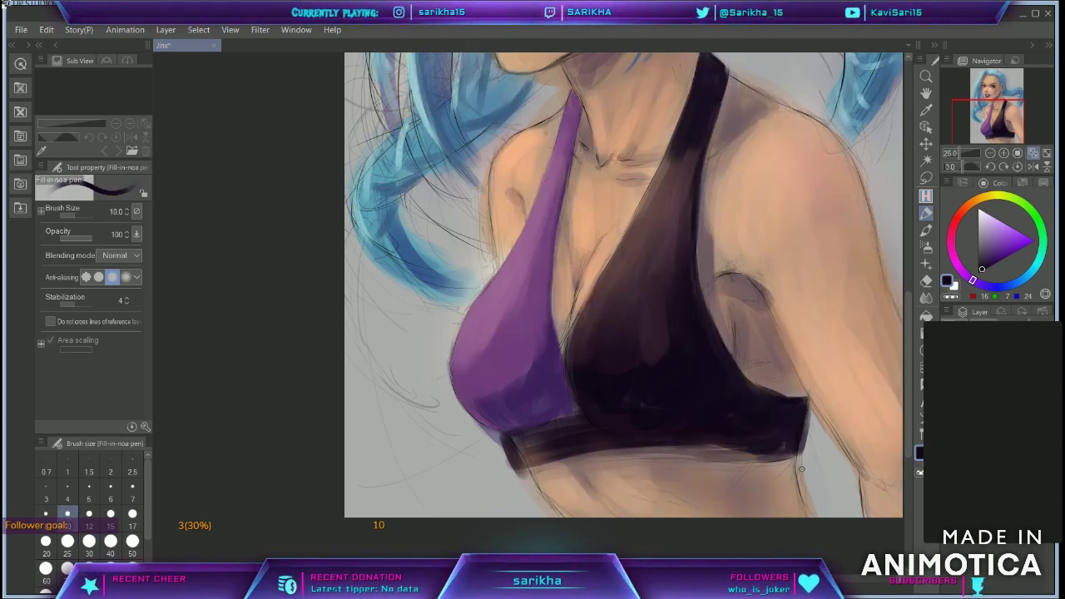
Step: Erase the excess paint beside the outer end of the underband with the Snap eraser at size 150
{"action": "key", "text": "e"}
{"action": "left_click_drag", "start_coordinate": [808, 427], "coordinate": [804, 476]}
{"action": "mouse_move", "coordinate": [812, 400]}
{"action": "left_mouse_down"}
{"action": "mouse_move", "coordinate": [802, 467]}
{"action": "mouse_move", "coordinate": [812, 509]}
{"action": "left_mouse_up"}
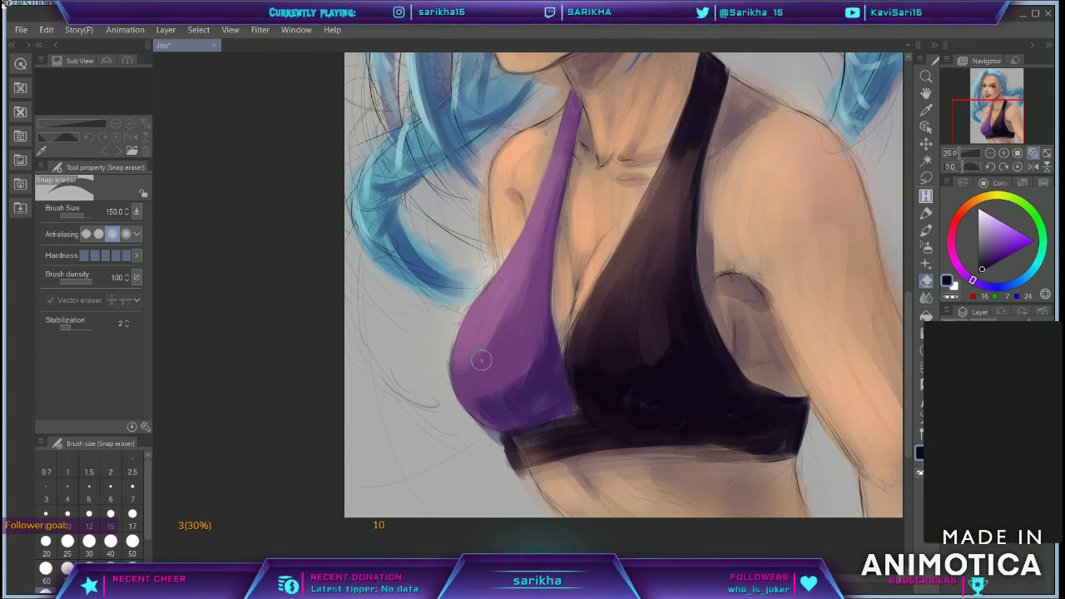
Step: Darken the lower outer edge of the purple cup with sampled RGB 64, 37, 95 at brush size 10
{"action": "left_click", "coordinate": [537, 373], "text": "alt"}
{"action": "key", "text": "p"}
{"action": "left_click_drag", "start_coordinate": [462, 404], "coordinate": [498, 431]}
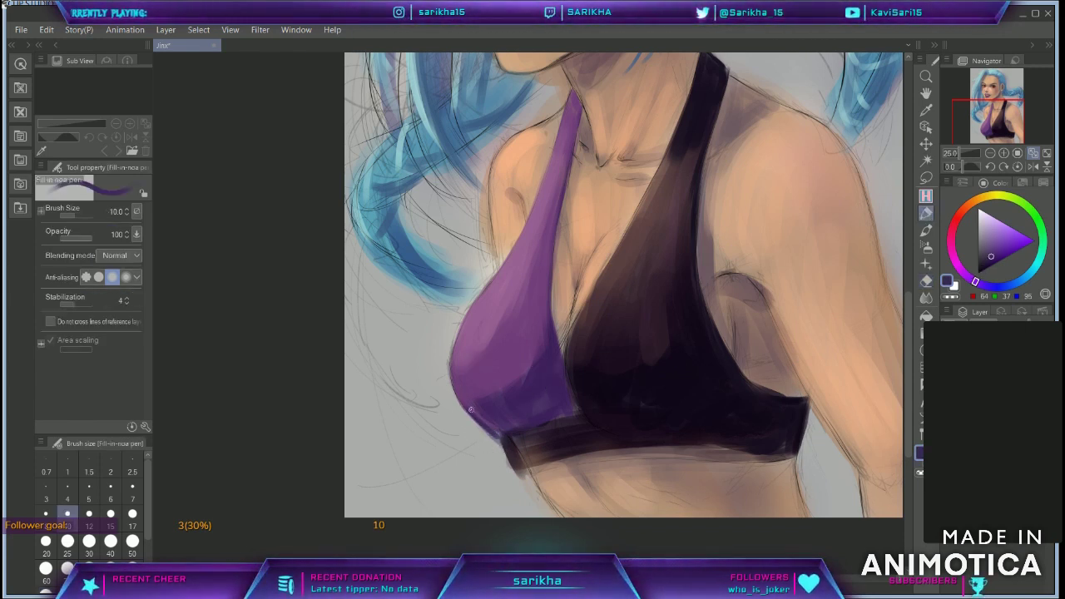
Step: Smooth the inner lower shading of the black cup beside the purple cup with a sampled dark brown
{"action": "left_click", "coordinate": [677, 148], "text": "alt"}
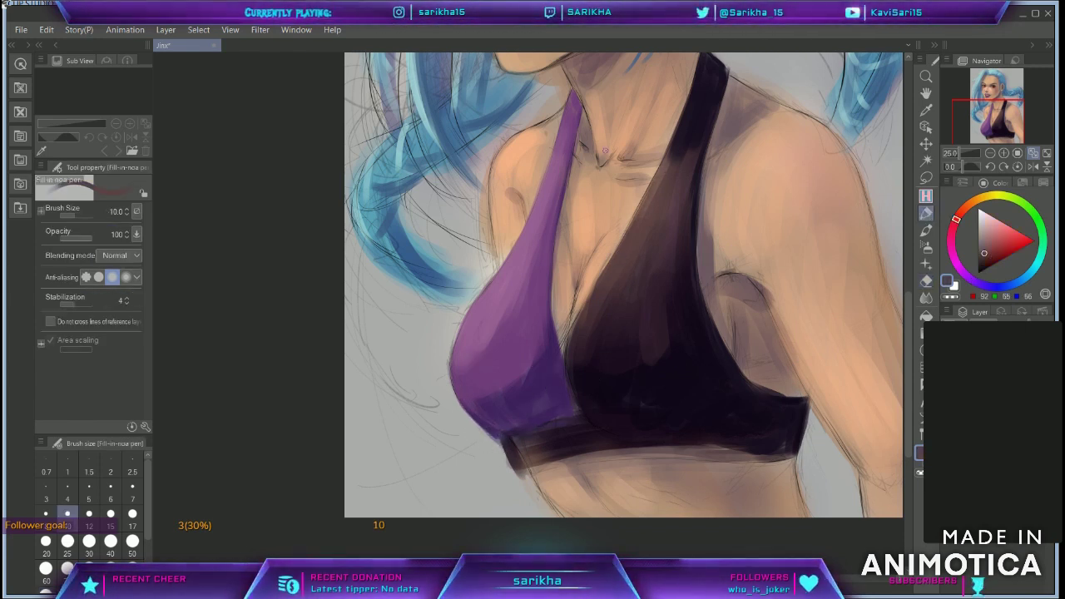
{"action": "key", "text": "bracketleft"}
{"action": "key", "text": "bracketleft"}
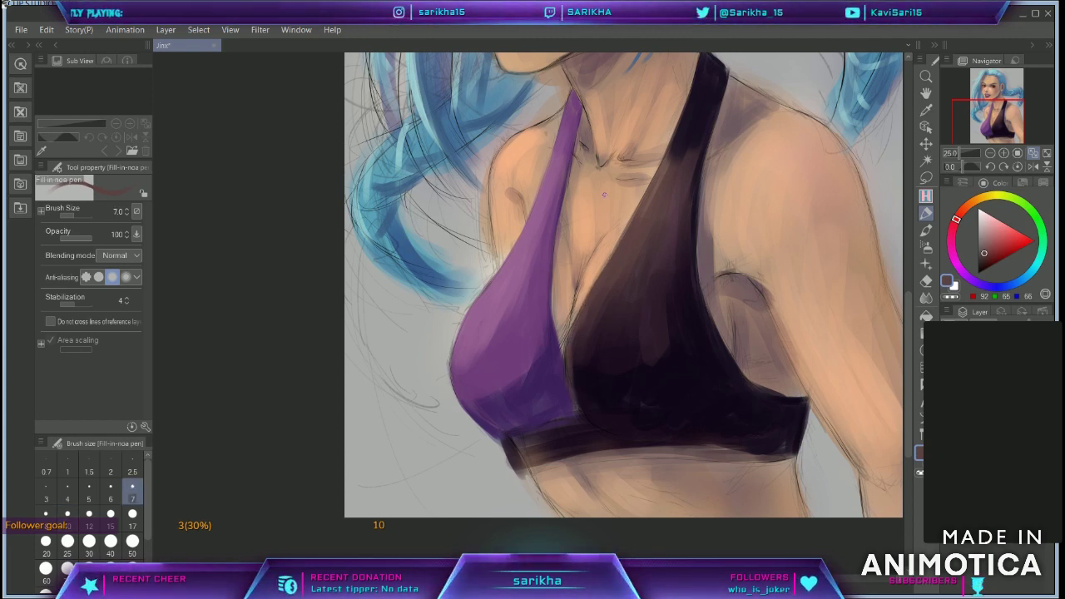
{"action": "key", "text": "bracketright"}
{"action": "key", "text": "bracketright"}
{"action": "key", "text": "bracketright"}
{"action": "key", "text": "bracketright"}
{"action": "key", "text": "bracketright"}
{"action": "left_click", "coordinate": [570, 353], "text": "alt"}
{"action": "left_click_drag", "start_coordinate": [570, 353], "coordinate": [607, 408]}
Step: Even out the black cup's lower area and the underband with sampled near-black tones at brush size 40
{"action": "left_click", "coordinate": [670, 363], "text": "alt"}
{"action": "key", "text": "bracketright"}
{"action": "key", "text": "bracketright"}
{"action": "key", "text": "bracketright"}
{"action": "left_click", "coordinate": [663, 358], "text": "alt"}
{"action": "left_click_drag", "start_coordinate": [657, 356], "coordinate": [672, 332]}
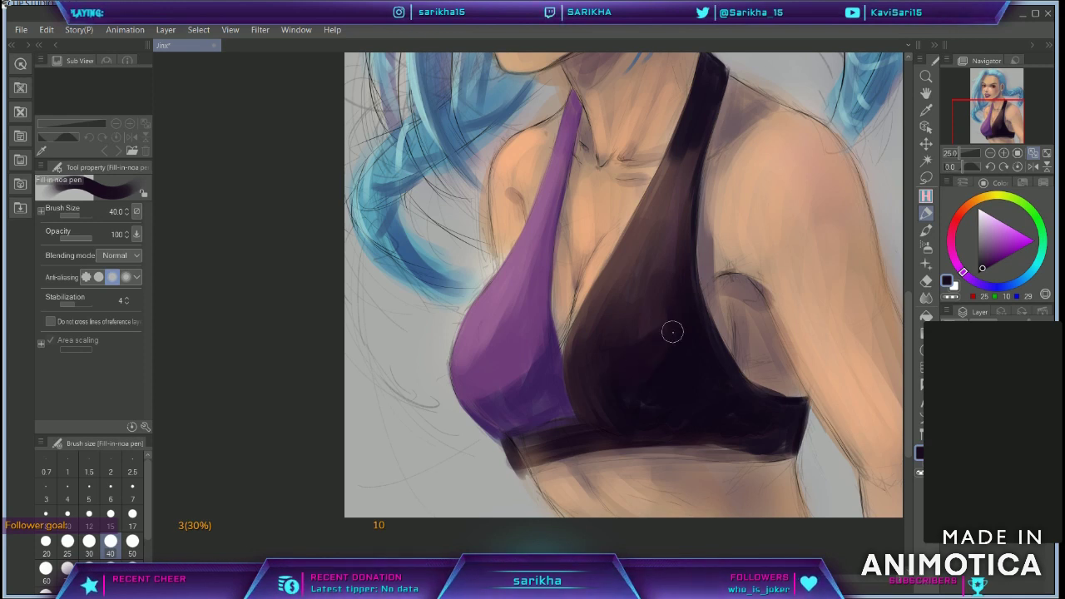
{"action": "left_click", "coordinate": [678, 425], "text": "alt"}
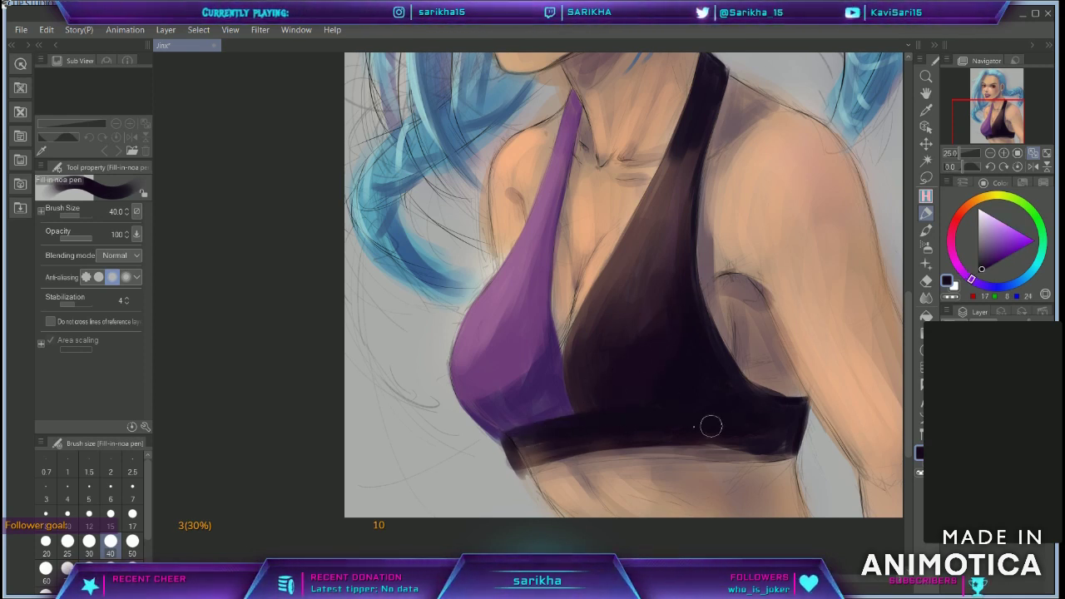
Step: Cover the sketch lines in the near armpit with sampled skin and shadow tones at brush sizes around 30
{"action": "left_click", "coordinate": [816, 171], "text": "alt"}
{"action": "key", "text": "bracketleft"}
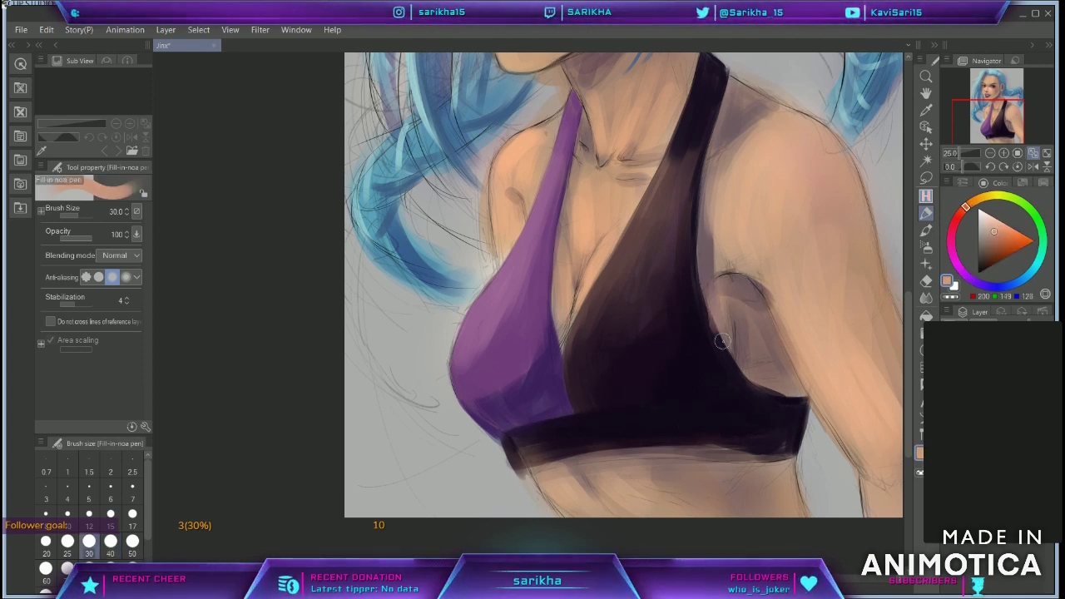
{"action": "left_click_drag", "start_coordinate": [717, 293], "coordinate": [767, 386]}
{"action": "mouse_move", "coordinate": [758, 328]}
{"action": "left_mouse_down"}
{"action": "mouse_move", "coordinate": [781, 384]}
{"action": "mouse_move", "coordinate": [742, 344]}
{"action": "mouse_move", "coordinate": [746, 369]}
{"action": "left_mouse_up"}
{"action": "left_click", "coordinate": [750, 291], "text": "alt"}
{"action": "key", "text": "bracketleft"}
{"action": "mouse_move", "coordinate": [753, 336]}
{"action": "left_mouse_down"}
{"action": "mouse_move", "coordinate": [788, 378]}
{"action": "mouse_move", "coordinate": [803, 398]}
{"action": "mouse_move", "coordinate": [778, 350]}
{"action": "mouse_move", "coordinate": [788, 391]}
{"action": "left_mouse_up"}
{"action": "key", "text": "bracketleft"}
{"action": "key", "text": "bracketleft"}
{"action": "key", "text": "bracketright"}
{"action": "key", "text": "bracketright"}
{"action": "key", "text": "bracketright"}
{"action": "left_click_drag", "start_coordinate": [729, 282], "coordinate": [718, 300]}
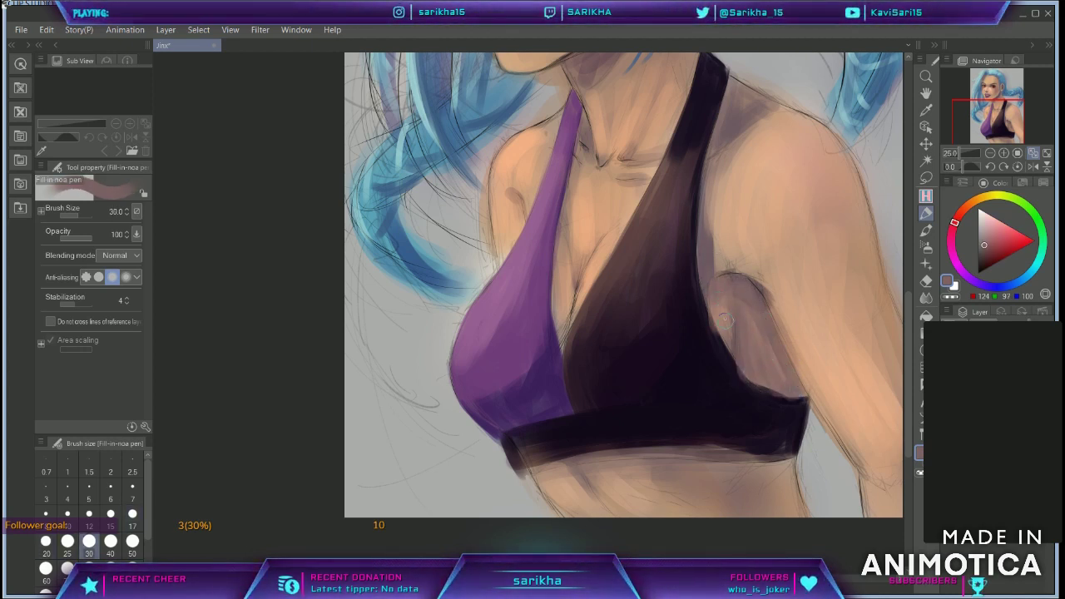
Step: Blend the armpit's upper fold into the chest and near shoulder with sampled skin tones at brush size 30
{"action": "left_click", "coordinate": [734, 249], "text": "alt"}
{"action": "left_click", "coordinate": [752, 248], "text": "alt"}
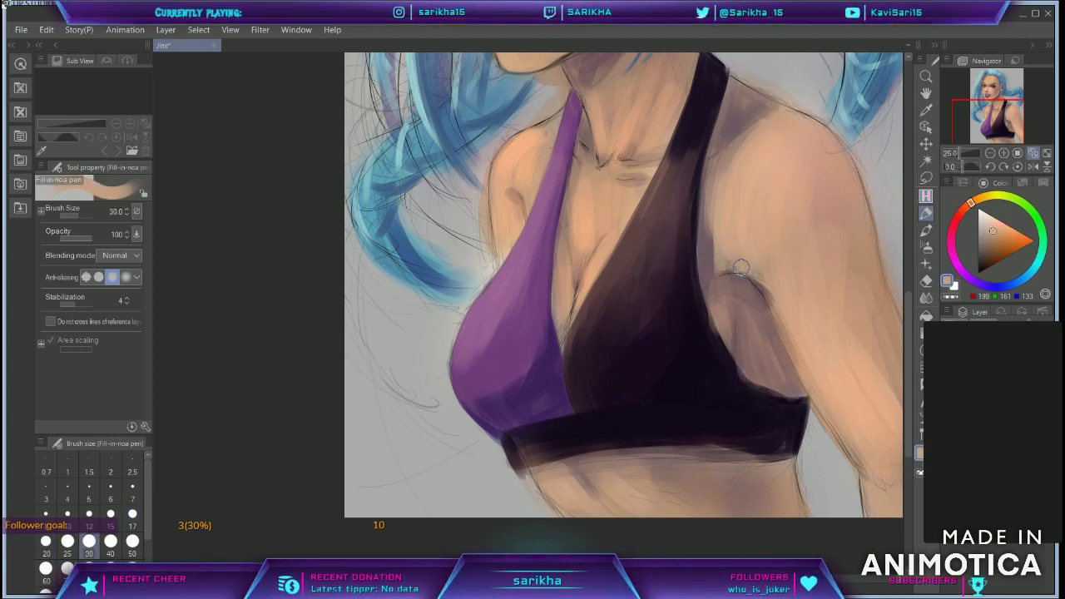
{"action": "left_click", "coordinate": [739, 262], "text": "alt"}
{"action": "mouse_move", "coordinate": [748, 287]}
{"action": "left_mouse_down"}
{"action": "mouse_move", "coordinate": [756, 301]}
{"action": "mouse_move", "coordinate": [727, 342]}
{"action": "left_mouse_up"}
{"action": "left_click", "coordinate": [749, 303], "text": "alt"}
{"action": "left_click", "coordinate": [739, 333], "text": "alt"}
{"action": "left_click", "coordinate": [719, 262], "text": "alt"}
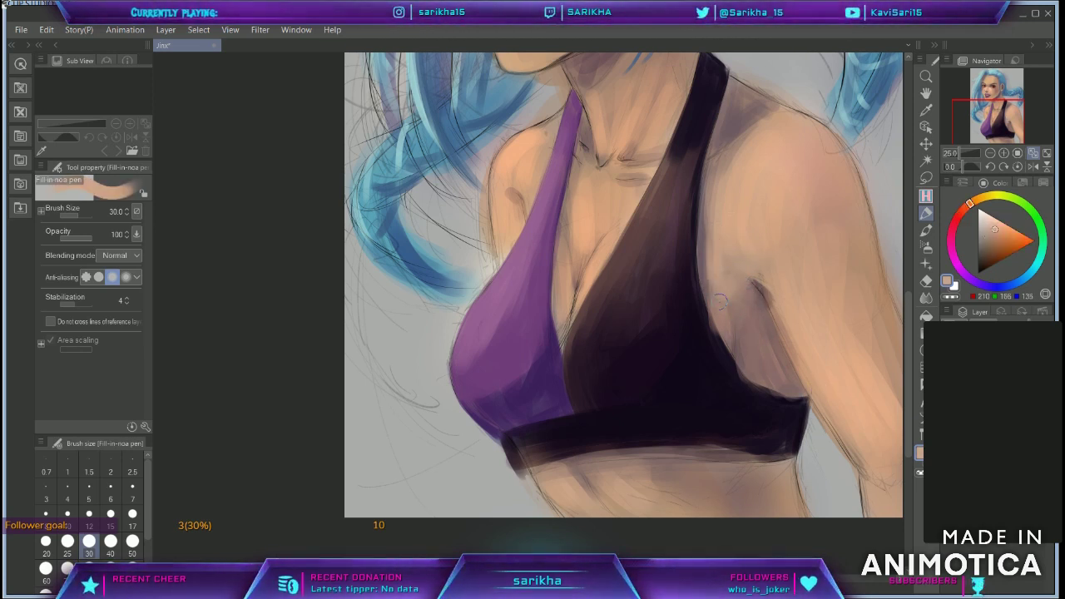
{"action": "left_click", "coordinate": [732, 249], "text": "alt"}
{"action": "left_click_drag", "start_coordinate": [763, 136], "coordinate": [751, 260]}
Step: Paint over the sketch lines on the far shoulder beside the purple strap with sampled skin tones at brush size 15
{"action": "left_click", "coordinate": [517, 278], "text": "alt"}
{"action": "key", "text": "["}
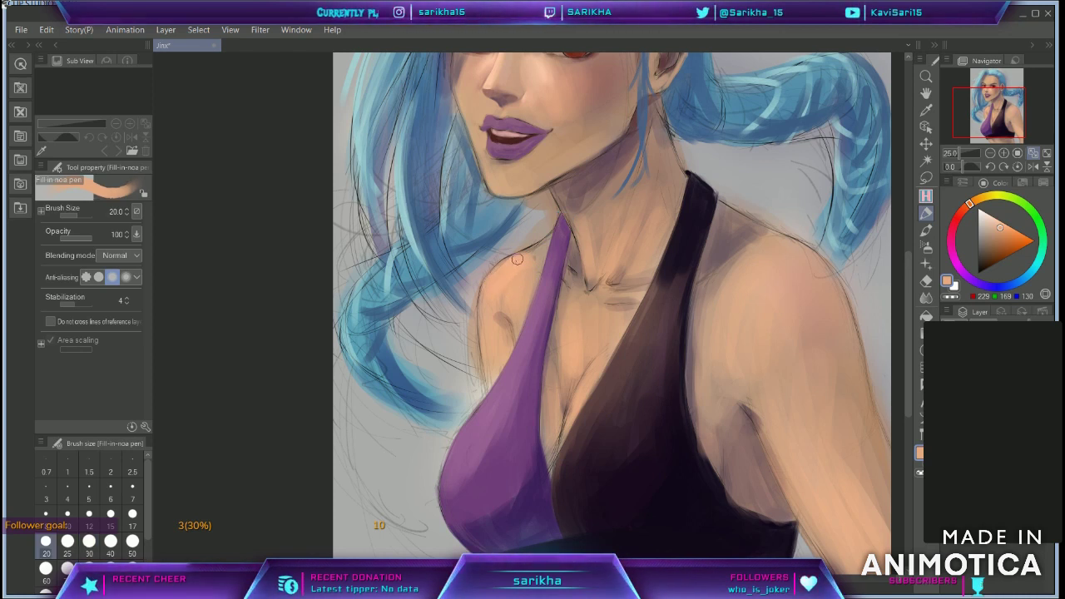
{"action": "key", "text": "bracketleft"}
{"action": "left_click", "coordinate": [535, 248], "text": "alt"}
{"action": "left_click", "coordinate": [539, 255], "text": "alt"}
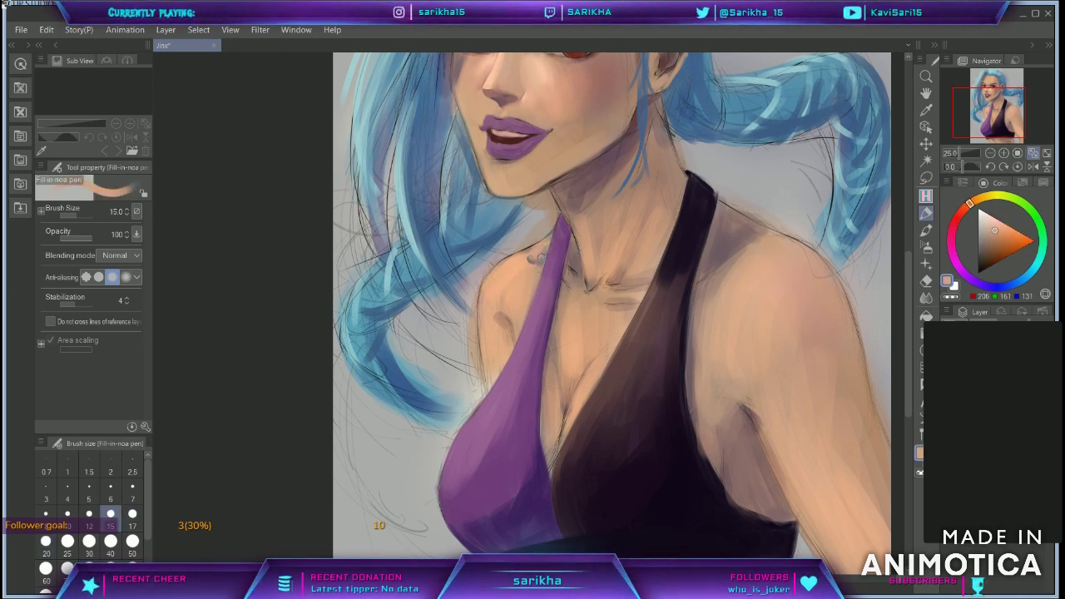
{"action": "left_click", "coordinate": [525, 309], "text": "alt"}
{"action": "left_click_drag", "start_coordinate": [525, 308], "coordinate": [526, 270]}
Step: Smooth the far upper arm's outer edge with sampled skin tones at brush sizes 20 and 17
{"action": "key", "text": "bracketright"}
{"action": "key", "text": "bracketright"}
{"action": "left_click", "coordinate": [514, 295], "text": "alt"}
{"action": "left_click_drag", "start_coordinate": [483, 303], "coordinate": [496, 382]}
{"action": "left_click", "coordinate": [605, 258], "text": "alt"}
{"action": "key", "text": "bracketleft"}
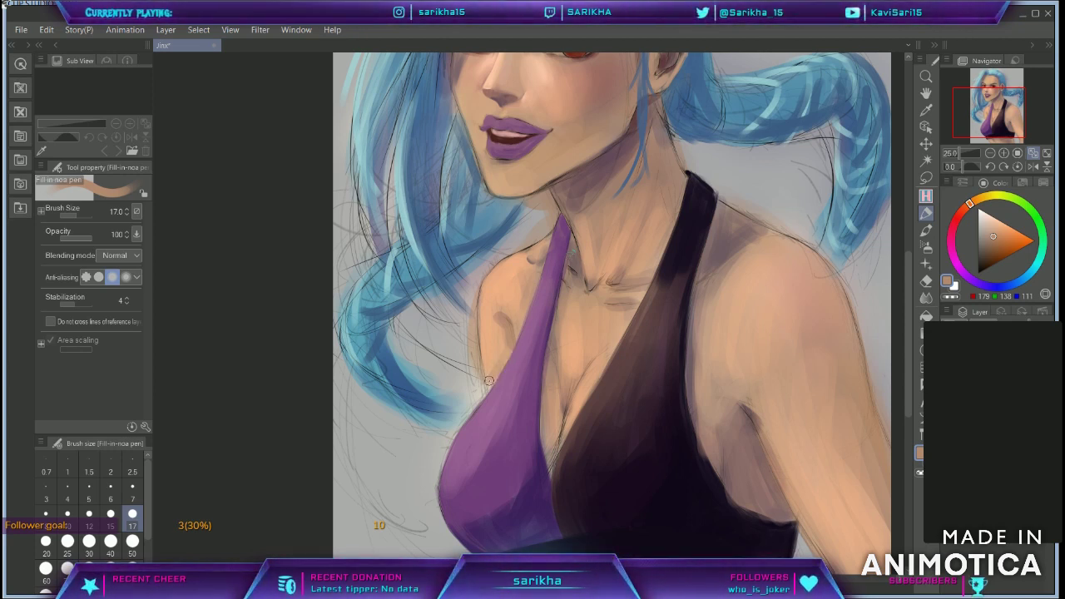
{"action": "left_click", "coordinate": [572, 239], "text": "alt"}
Step: Redefine the underband's lower edge and the black cup's armhole edge with near-black (RGB 17, 8, 24), ending at brush size 20
{"action": "left_click_drag", "start_coordinate": [1001, 116], "coordinate": [1000, 124]}
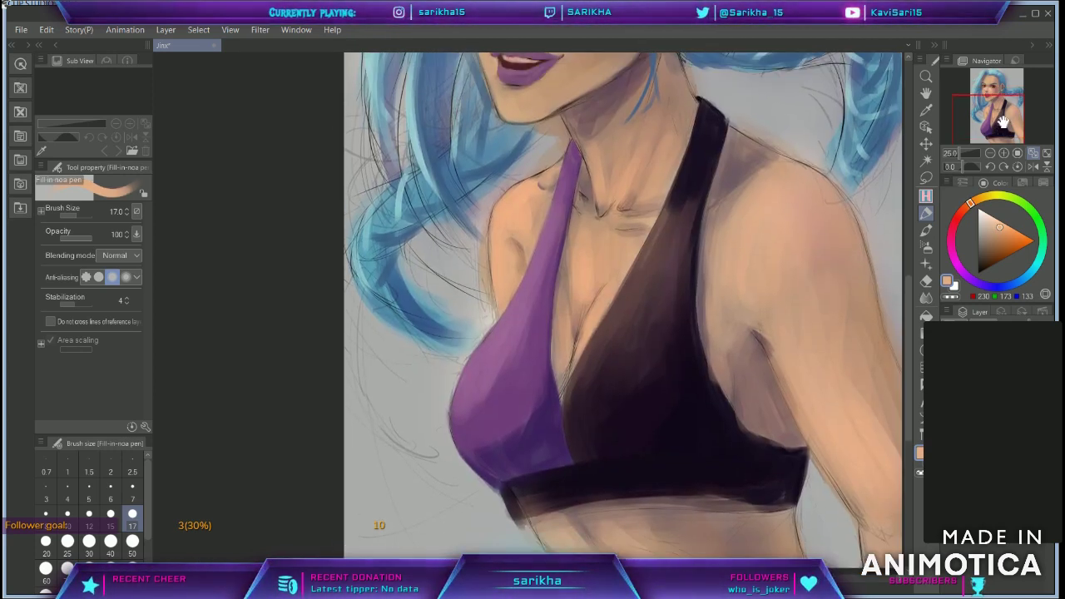
{"action": "left_click", "coordinate": [656, 475], "text": "alt"}
{"action": "key", "text": "bracketleft"}
{"action": "key", "text": "bracketleft"}
{"action": "mouse_move", "coordinate": [507, 494]}
{"action": "left_mouse_down"}
{"action": "mouse_move", "coordinate": [548, 519]}
{"action": "mouse_move", "coordinate": [725, 501]}
{"action": "mouse_move", "coordinate": [793, 506]}
{"action": "mouse_move", "coordinate": [687, 501]}
{"action": "left_mouse_up"}
{"action": "key", "text": "bracketright"}
{"action": "key", "text": "bracketright"}
{"action": "key", "text": "bracketright"}
{"action": "left_click_drag", "start_coordinate": [654, 499], "coordinate": [746, 497]}
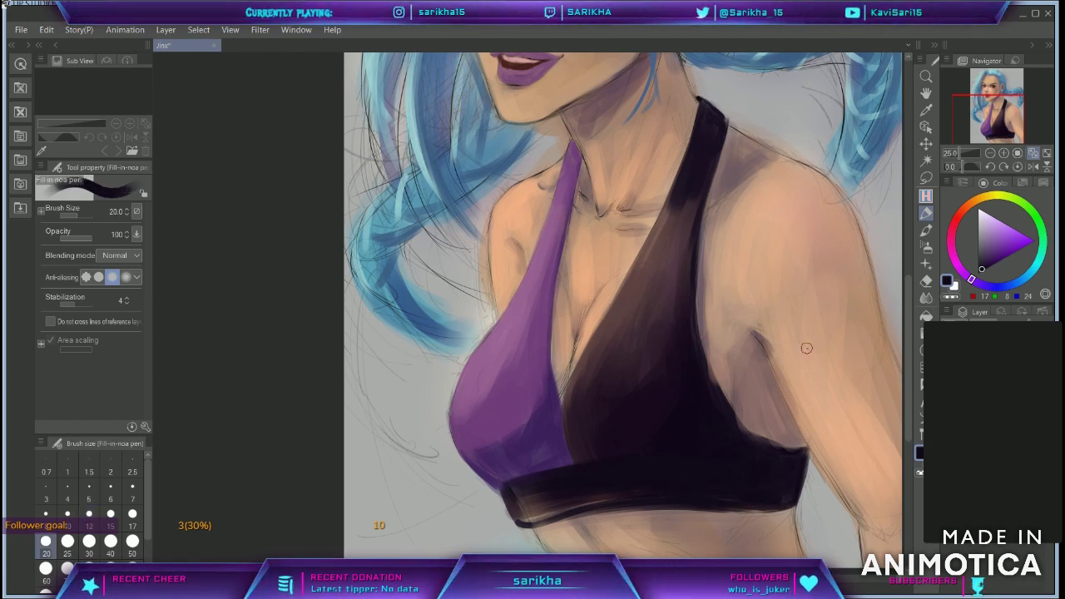
{"action": "left_click_drag", "start_coordinate": [705, 347], "coordinate": [753, 449]}
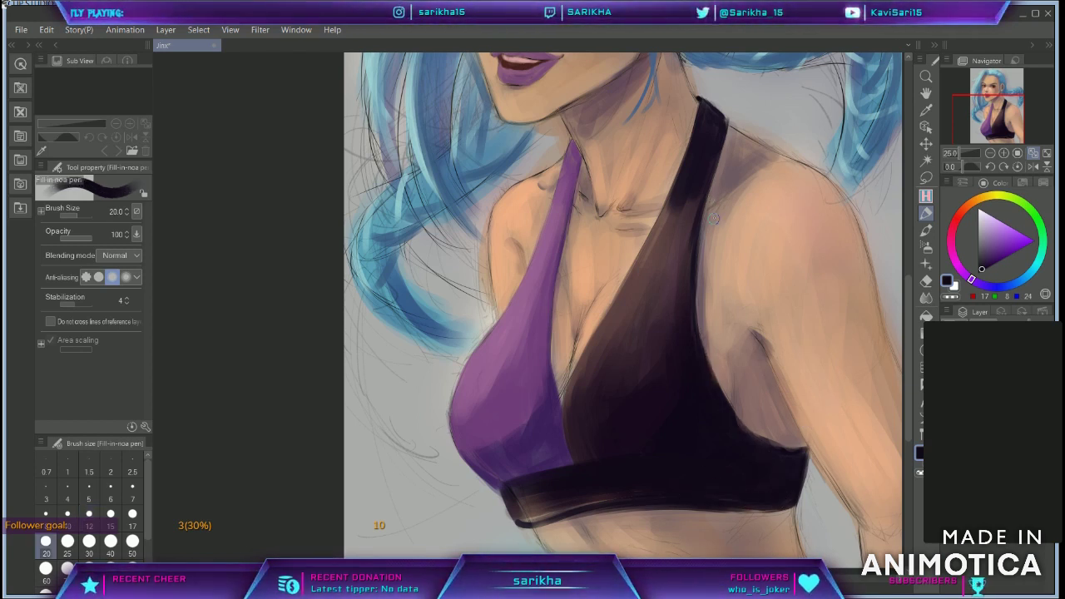
Step: Blend the shading of the black strap into the cup with sampled dark browns at brush sizes up to 40
{"action": "key", "text": "bracketleft"}
{"action": "left_click", "coordinate": [698, 220], "text": "alt"}
{"action": "left_click_drag", "start_coordinate": [696, 218], "coordinate": [691, 319]}
{"action": "key", "text": "bracketright"}
{"action": "key", "text": "bracketright"}
{"action": "key", "text": "bracketright"}
{"action": "key", "text": "bracketright"}
{"action": "left_click", "coordinate": [690, 352], "text": "alt"}
{"action": "left_click", "coordinate": [677, 258], "text": "alt"}
{"action": "left_click_drag", "start_coordinate": [677, 258], "coordinate": [678, 339]}
{"action": "left_click_drag", "start_coordinate": [689, 215], "coordinate": [667, 274]}
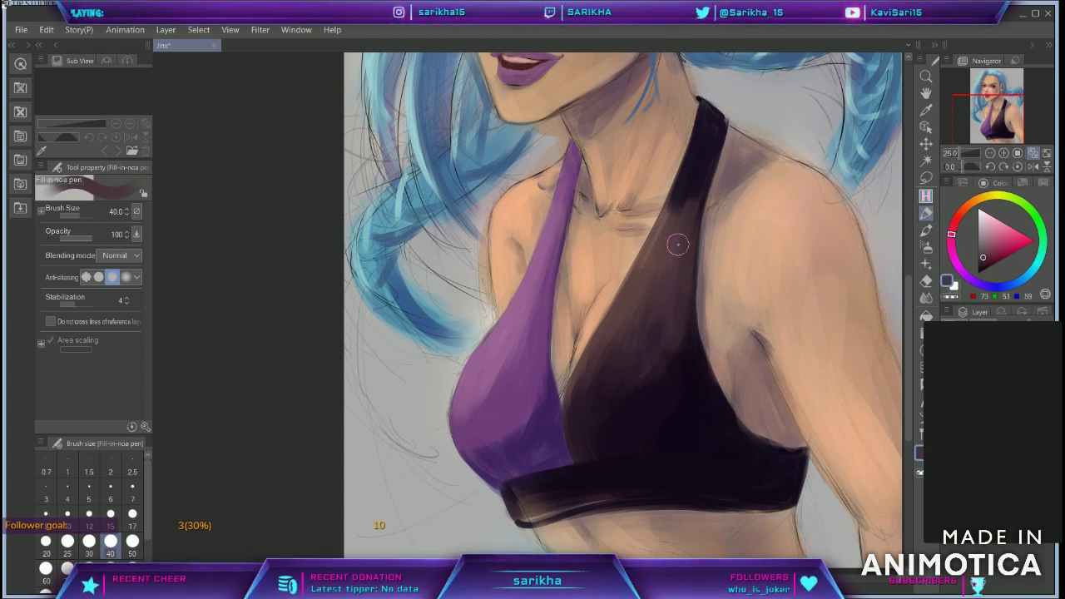
Step: Paint a row of vertical brown ribs across the whole underband at brush size 20
{"action": "left_click", "coordinate": [678, 244], "text": "alt"}
{"action": "key", "text": "bracketleft"}
{"action": "key", "text": "bracketleft"}
{"action": "key", "text": "bracketleft"}
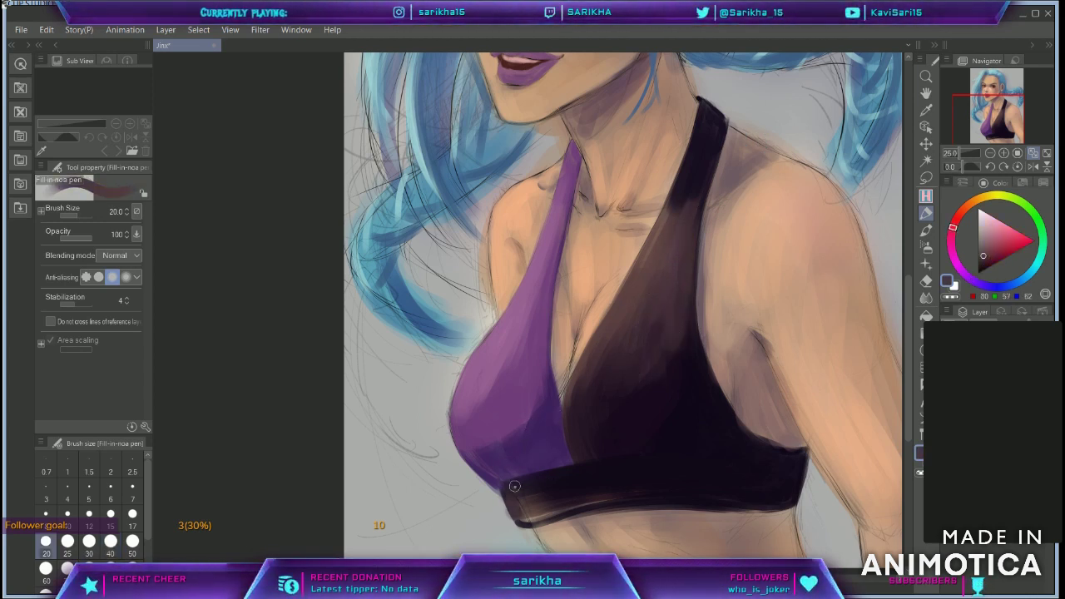
{"action": "left_click", "coordinate": [517, 489], "text": "alt"}
{"action": "left_click_drag", "start_coordinate": [523, 485], "coordinate": [528, 516]}
{"action": "mouse_move", "coordinate": [542, 481]}
{"action": "left_mouse_down"}
{"action": "mouse_move", "coordinate": [550, 516]}
{"action": "mouse_move", "coordinate": [576, 513]}
{"action": "left_mouse_up"}
{"action": "key", "text": "ctrl+z"}
{"action": "key", "text": "ctrl+z"}
{"action": "left_click_drag", "start_coordinate": [574, 469], "coordinate": [562, 504]}
{"action": "mouse_move", "coordinate": [590, 466]}
{"action": "left_mouse_down"}
{"action": "mouse_move", "coordinate": [577, 504]}
{"action": "mouse_move", "coordinate": [591, 504]}
{"action": "left_mouse_up"}
{"action": "mouse_move", "coordinate": [619, 460]}
{"action": "left_mouse_down"}
{"action": "mouse_move", "coordinate": [608, 504]}
{"action": "mouse_move", "coordinate": [625, 504]}
{"action": "left_mouse_up"}
{"action": "mouse_move", "coordinate": [654, 461]}
{"action": "left_mouse_down"}
{"action": "mouse_move", "coordinate": [644, 504]}
{"action": "mouse_move", "coordinate": [660, 502]}
{"action": "left_mouse_up"}
{"action": "mouse_move", "coordinate": [687, 455]}
{"action": "left_mouse_down"}
{"action": "mouse_move", "coordinate": [677, 502]}
{"action": "mouse_move", "coordinate": [694, 505]}
{"action": "left_mouse_up"}
{"action": "left_click_drag", "start_coordinate": [721, 461], "coordinate": [711, 506]}
{"action": "mouse_move", "coordinate": [737, 460]}
{"action": "left_mouse_down"}
{"action": "mouse_move", "coordinate": [727, 506]}
{"action": "mouse_move", "coordinate": [744, 506]}
{"action": "left_mouse_up"}
{"action": "mouse_move", "coordinate": [769, 463]}
{"action": "left_mouse_down"}
{"action": "mouse_move", "coordinate": [759, 506]}
{"action": "mouse_move", "coordinate": [773, 507]}
{"action": "left_mouse_up"}
{"action": "left_click_drag", "start_coordinate": [797, 461], "coordinate": [793, 504]}
Step: Sharpen the gaps between the ribs at the underband's near end with near-black (RGB 21, 11, 28) at brush size 8
{"action": "left_click", "coordinate": [810, 461], "text": "alt"}
{"action": "key", "text": "["}
{"action": "key", "text": "["}
{"action": "key", "text": "["}
{"action": "key", "text": "["}
{"action": "key", "text": "["}
{"action": "mouse_move", "coordinate": [803, 467]}
{"action": "left_mouse_down"}
{"action": "mouse_move", "coordinate": [795, 505]}
{"action": "mouse_move", "coordinate": [774, 513]}
{"action": "left_mouse_up"}
{"action": "left_click_drag", "start_coordinate": [767, 491], "coordinate": [756, 509]}
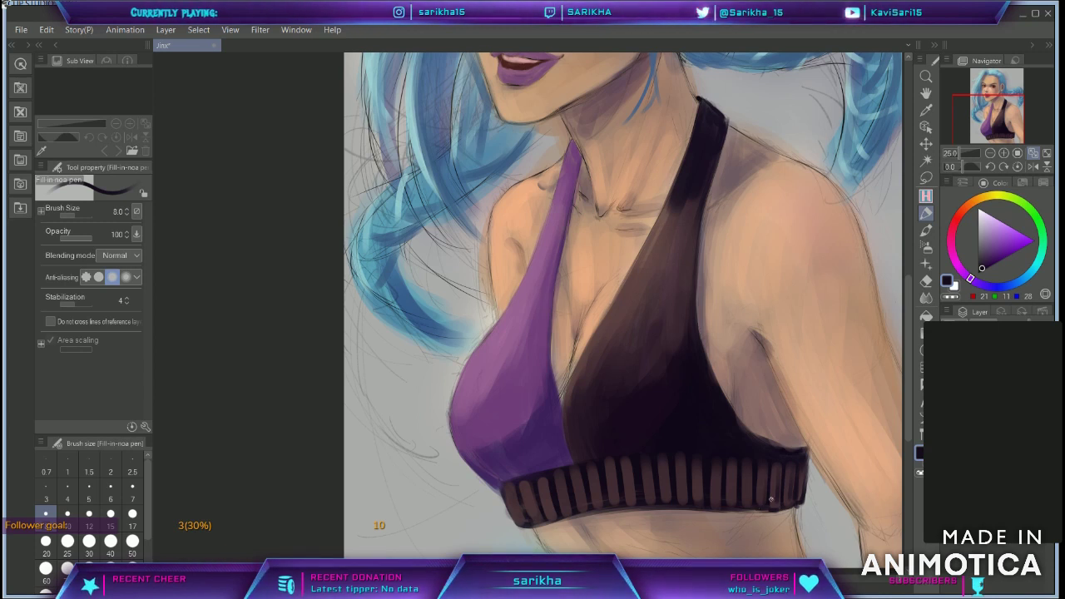
Step: Add light pink highlights (RGB 253, 191, 196) to the underband's ribs at brush size 10
{"action": "key", "text": "bracketright"}
{"action": "key", "text": "bracketright"}
{"action": "left_click", "coordinate": [619, 308], "text": "alt"}
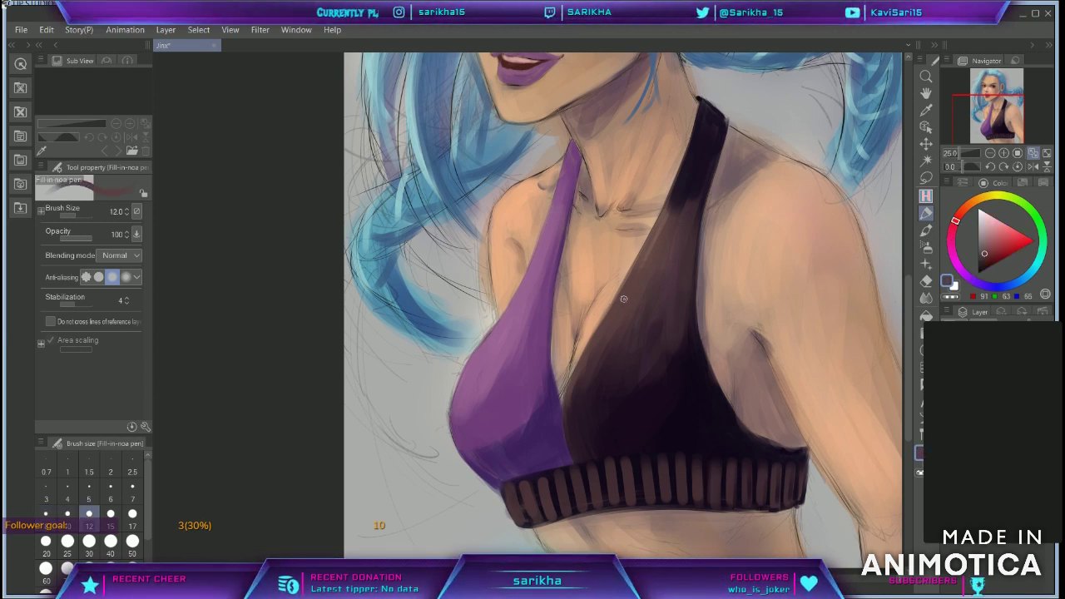
{"action": "left_click", "coordinate": [991, 217]}
{"action": "key", "text": "bracketleft"}
{"action": "mouse_move", "coordinate": [507, 489]}
{"action": "left_mouse_down"}
{"action": "mouse_move", "coordinate": [512, 508]}
{"action": "mouse_move", "coordinate": [530, 507]}
{"action": "left_mouse_up"}
{"action": "left_click_drag", "start_coordinate": [541, 480], "coordinate": [547, 507]}
{"action": "mouse_move", "coordinate": [558, 477]}
{"action": "left_mouse_down"}
{"action": "mouse_move", "coordinate": [565, 507]}
{"action": "mouse_move", "coordinate": [580, 506]}
{"action": "left_mouse_up"}
{"action": "mouse_move", "coordinate": [591, 469]}
{"action": "left_mouse_down"}
{"action": "mouse_move", "coordinate": [597, 504]}
{"action": "mouse_move", "coordinate": [637, 462]}
{"action": "mouse_move", "coordinate": [666, 491]}
{"action": "mouse_move", "coordinate": [712, 504]}
{"action": "mouse_move", "coordinate": [797, 474]}
{"action": "left_mouse_up"}
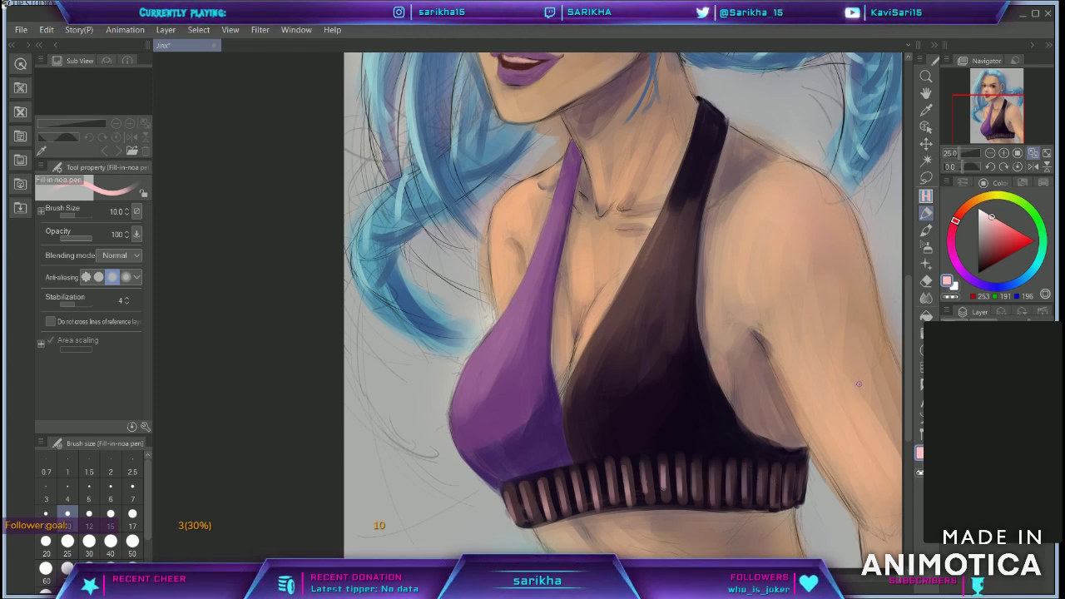
Step: Sharpen the black cup's inner bottom corner above the ribs with near-black (RGB 16, 7, 24) at brush size 10
{"action": "left_click", "coordinate": [589, 462], "text": "alt"}
{"action": "left_click", "coordinate": [605, 441], "text": "alt"}
{"action": "left_click_drag", "start_coordinate": [568, 448], "coordinate": [601, 453]}
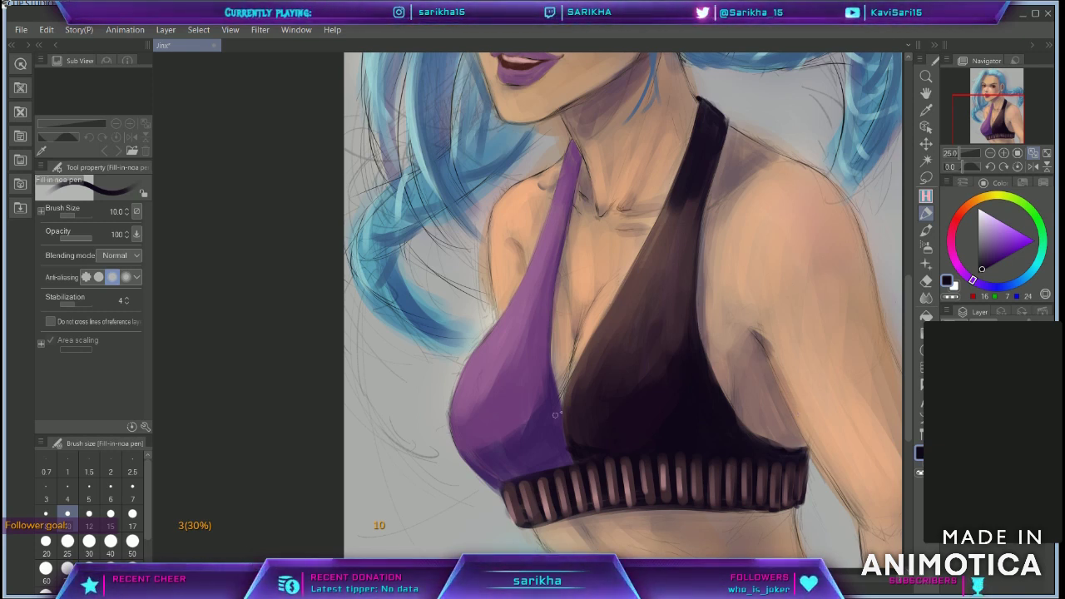
Step: Add a thin pale pink highlight (RGB 255, 205, 250) along the purple strap and the cup's outer edge at brush size 7
{"action": "left_click", "coordinate": [451, 401], "text": "alt"}
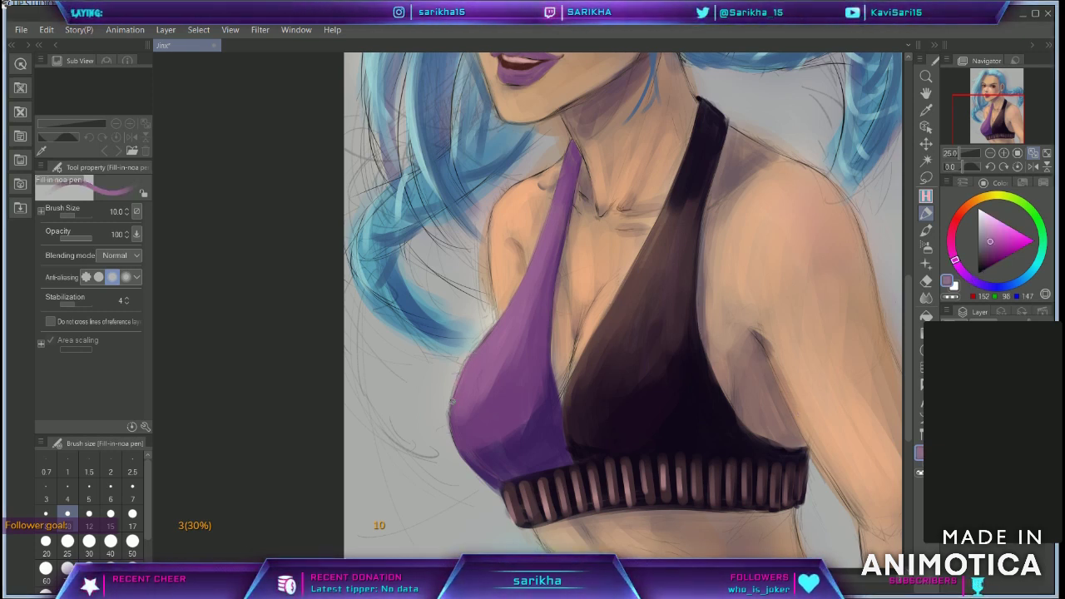
{"action": "left_click", "coordinate": [989, 214]}
{"action": "left_click_drag", "start_coordinate": [567, 153], "coordinate": [556, 194]}
{"action": "key", "text": "bracketleft"}
{"action": "key", "text": "bracketleft"}
{"action": "key", "text": "bracketleft"}
{"action": "left_click_drag", "start_coordinate": [541, 241], "coordinate": [510, 303]}
{"action": "key", "text": "bracketright"}
{"action": "left_click_drag", "start_coordinate": [459, 380], "coordinate": [514, 301]}
{"action": "mouse_move", "coordinate": [484, 346]}
{"action": "left_mouse_down"}
{"action": "mouse_move", "coordinate": [451, 416]}
{"action": "mouse_move", "coordinate": [470, 359]}
{"action": "left_mouse_up"}
{"action": "key", "text": "ctrl+z"}
Step: Highlight the black strap and cup's inner edge in the same pale pink and retouch the purple cup's rim light
{"action": "left_click_drag", "start_coordinate": [594, 331], "coordinate": [687, 153]}
{"action": "left_click_drag", "start_coordinate": [640, 254], "coordinate": [614, 304]}
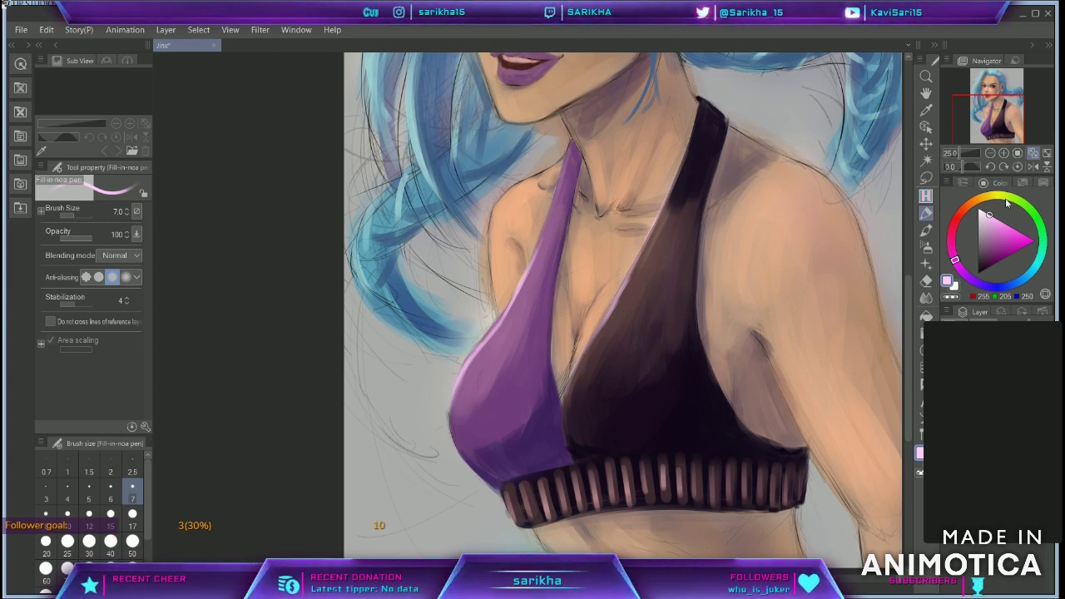
{"action": "left_click_drag", "start_coordinate": [509, 300], "coordinate": [467, 358]}
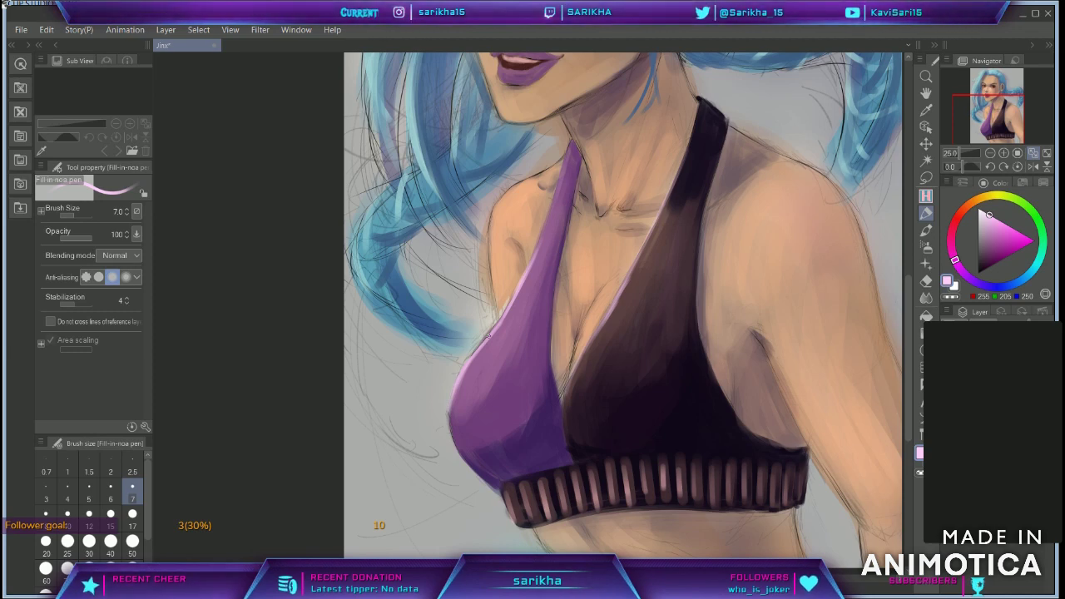
Step: Examine the portrait mirrored, at 100% around the neck and straps, and as a whole in normal orientation
{"action": "left_click", "coordinate": [510, 289], "text": "alt"}
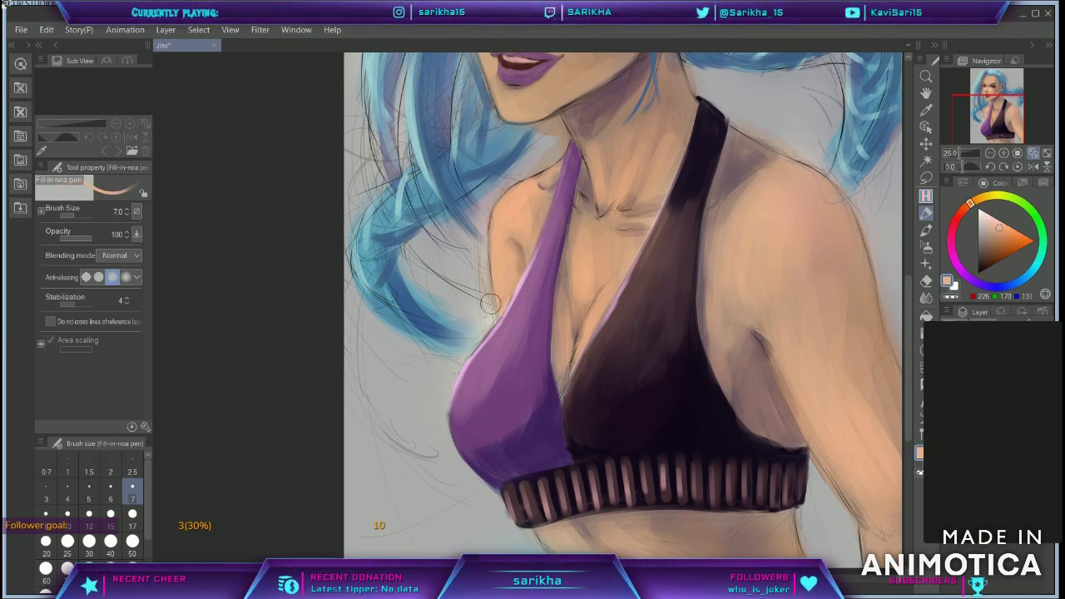
{"action": "left_click", "coordinate": [1033, 167]}
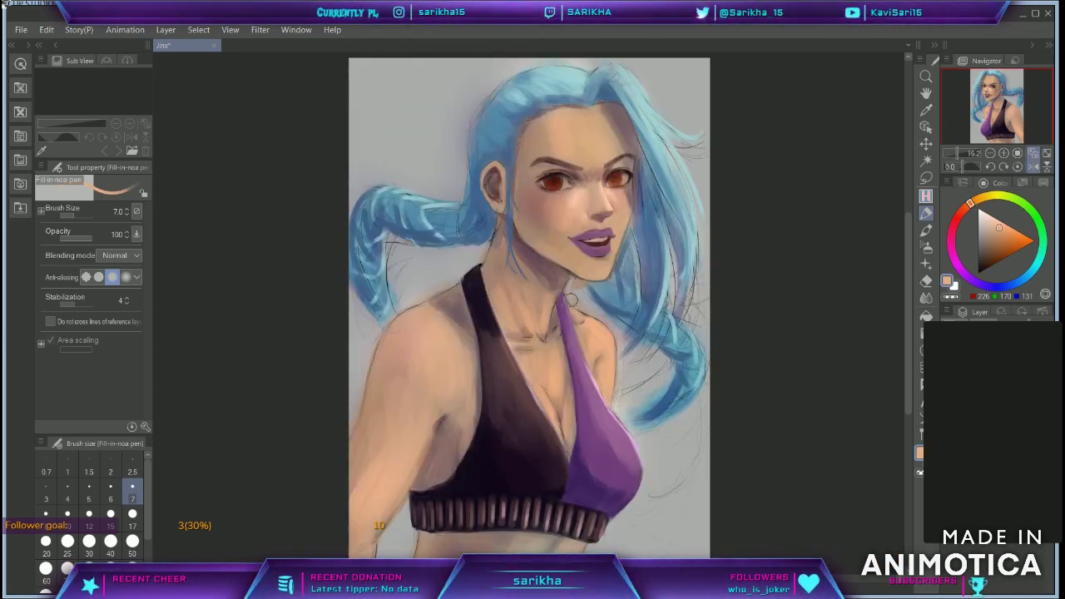
{"action": "key", "text": "ctrl+alt+0"}
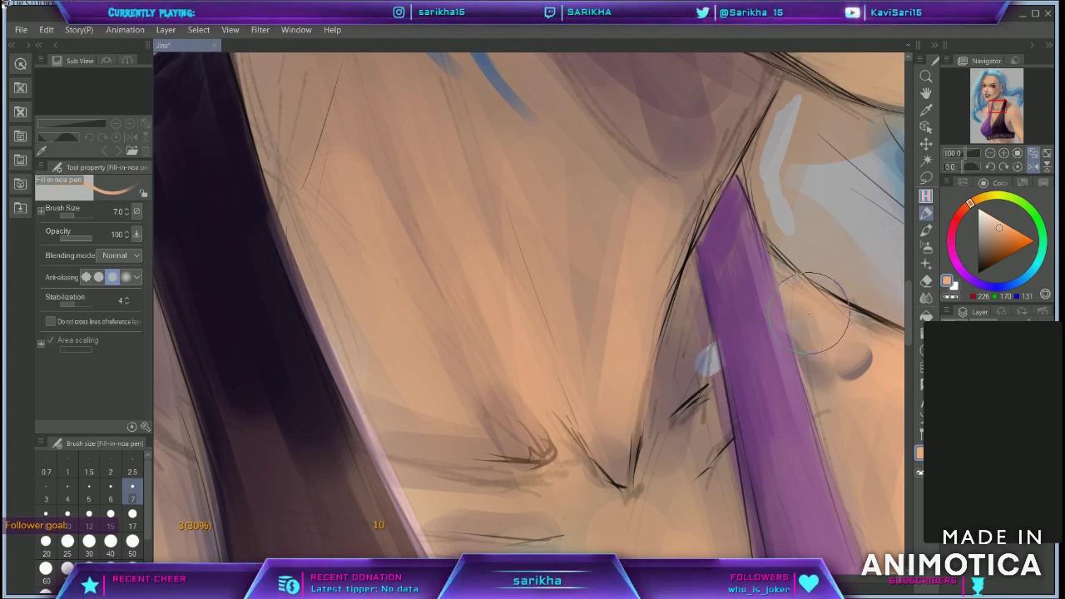
{"action": "key", "text": "ctrl+z"}
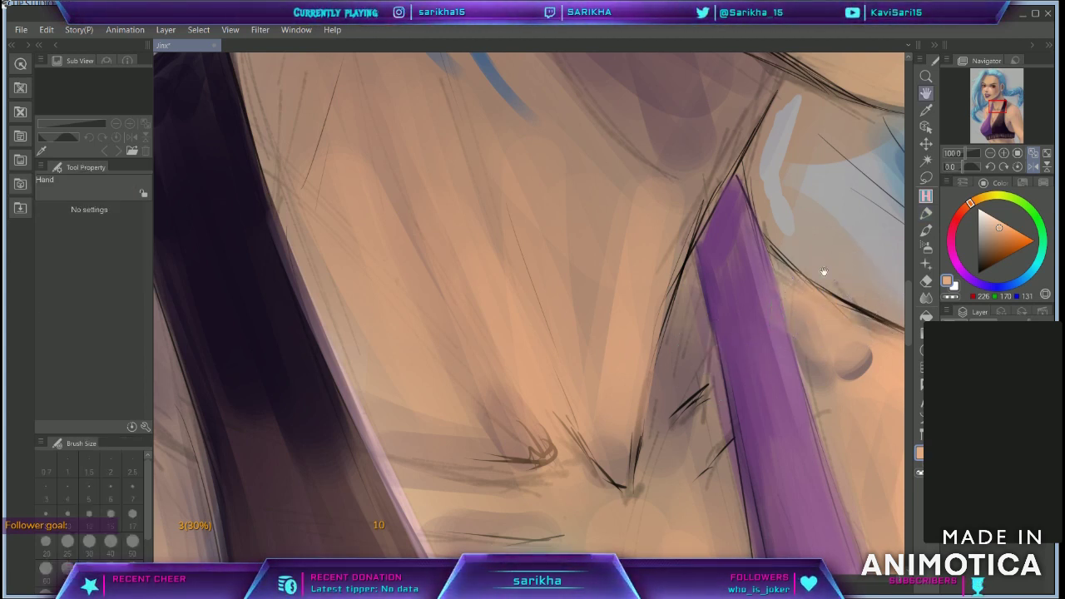
{"action": "left_click_drag", "start_coordinate": [853, 206], "coordinate": [668, 334]}
{"action": "mouse_move", "coordinate": [600, 209]}
{"action": "left_mouse_down"}
{"action": "mouse_move", "coordinate": [567, 301]}
{"action": "mouse_move", "coordinate": [584, 352]}
{"action": "mouse_move", "coordinate": [657, 241]}
{"action": "mouse_move", "coordinate": [618, 202]}
{"action": "mouse_move", "coordinate": [607, 333]}
{"action": "mouse_move", "coordinate": [606, 257]}
{"action": "mouse_move", "coordinate": [657, 250]}
{"action": "mouse_move", "coordinate": [596, 366]}
{"action": "left_mouse_up"}
{"action": "left_click", "coordinate": [1033, 166]}
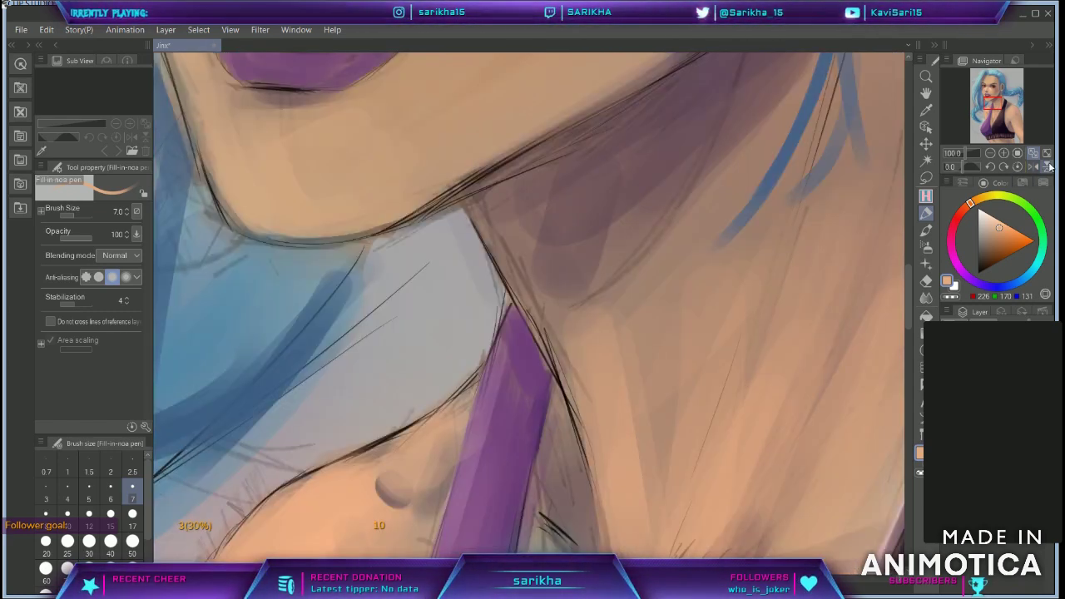
{"action": "left_click", "coordinate": [1034, 155]}
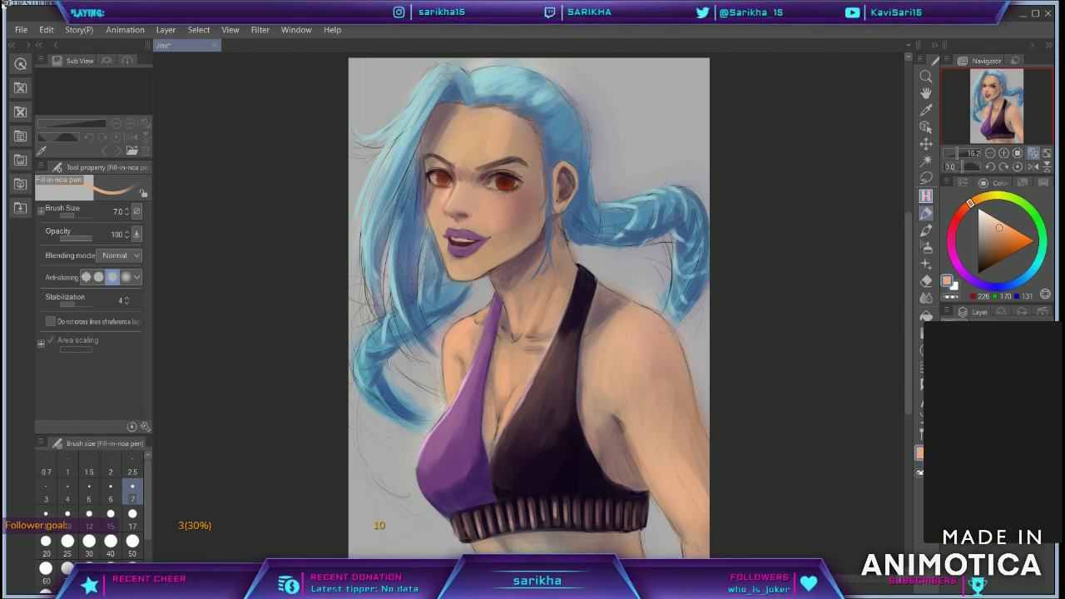
Step: Add light skin highlights (RGB 241, 190, 161) to the forehead and both shoulders at brush size 25
{"action": "left_click", "coordinate": [480, 193], "text": "alt"}
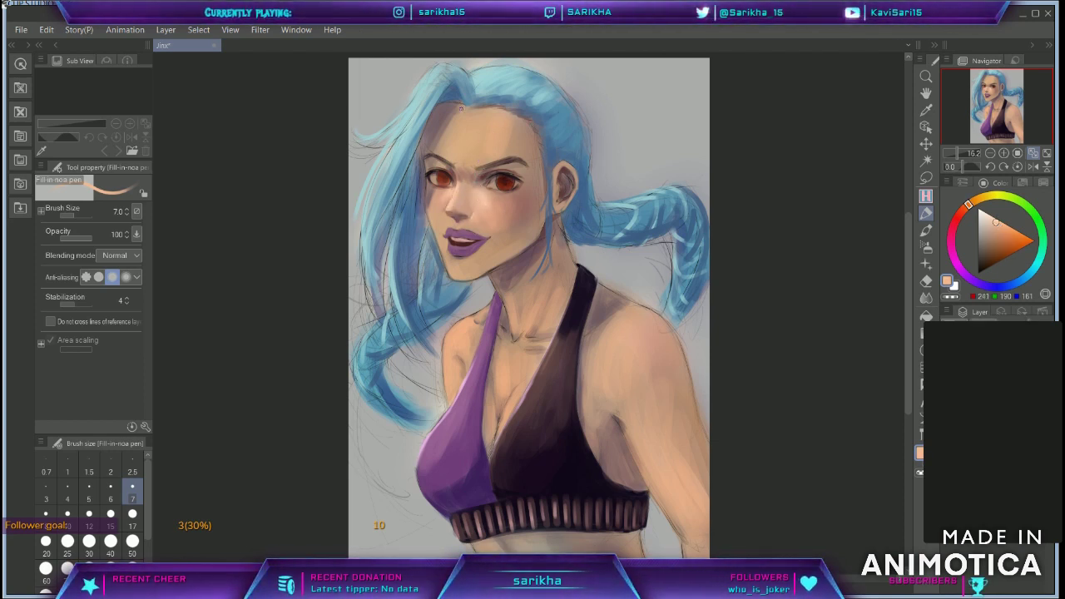
{"action": "key", "text": "]"}
{"action": "key", "text": "]"}
{"action": "key", "text": "]"}
{"action": "key", "text": "]"}
{"action": "key", "text": "]"}
{"action": "key", "text": "]"}
{"action": "key", "text": "]"}
{"action": "left_click_drag", "start_coordinate": [459, 129], "coordinate": [477, 155]}
{"action": "left_click_drag", "start_coordinate": [461, 336], "coordinate": [462, 346]}
{"action": "mouse_move", "coordinate": [610, 349]}
{"action": "left_mouse_down"}
{"action": "mouse_move", "coordinate": [611, 334]}
{"action": "mouse_move", "coordinate": [658, 438]}
{"action": "mouse_move", "coordinate": [627, 375]}
{"action": "left_mouse_up"}
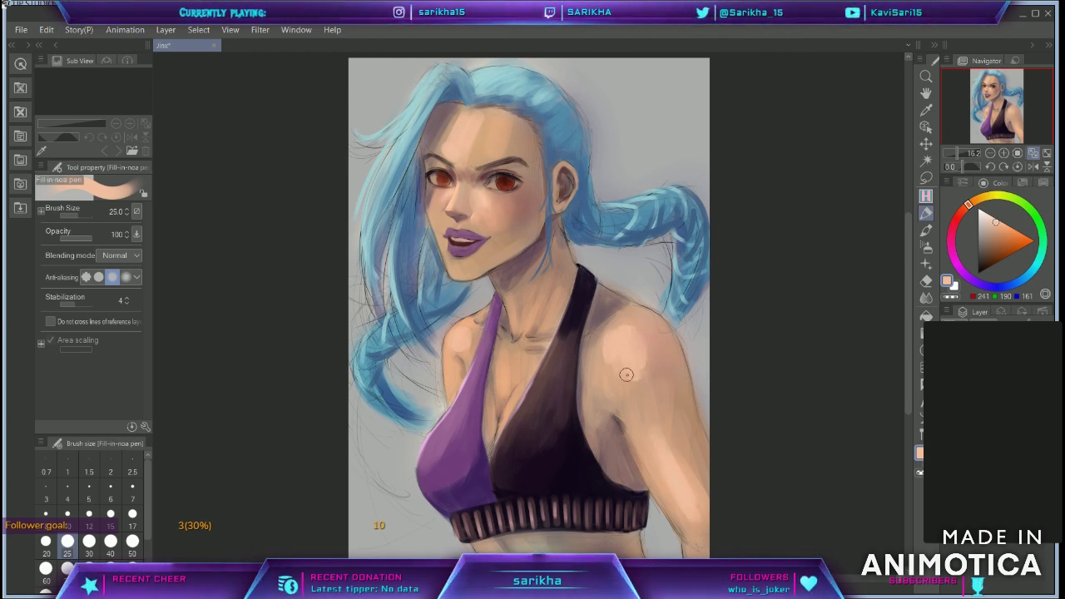
Step: Soften the forehead and near arm highlights with the Blend tool at size 150
{"action": "key", "text": "j"}
{"action": "left_click_drag", "start_coordinate": [493, 115], "coordinate": [465, 110]}
{"action": "mouse_move", "coordinate": [627, 342]}
{"action": "left_mouse_down"}
{"action": "mouse_move", "coordinate": [621, 321]}
{"action": "mouse_move", "coordinate": [651, 442]}
{"action": "left_mouse_up"}
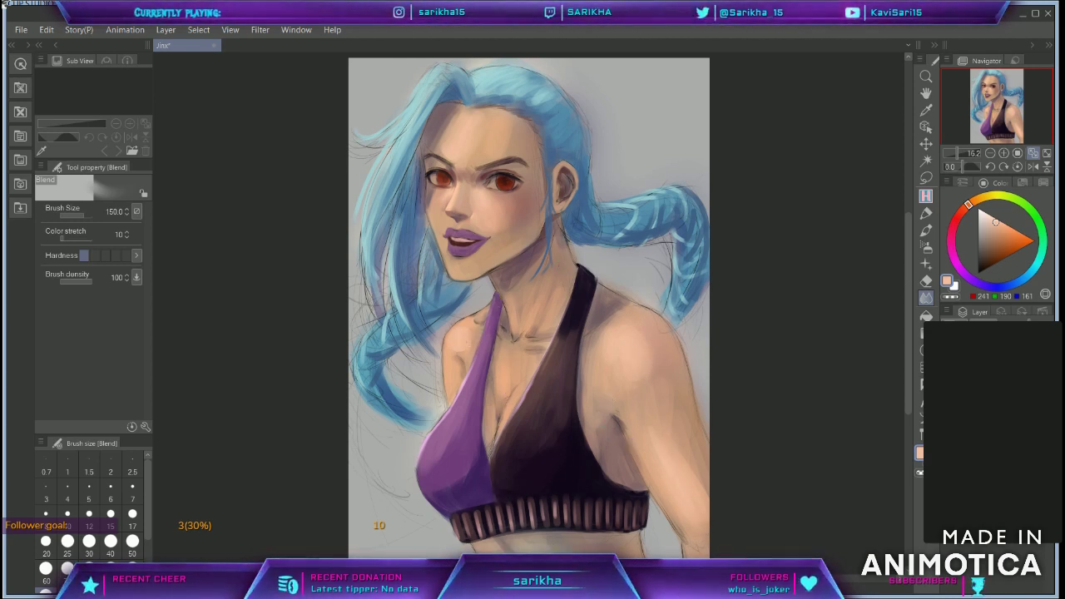
Step: Retouch the black cup's inner edge and the cleavage shadow with the fill-in pen, using sampled muted red-brown (RGB 129, 100, 99) at brush size 12
{"action": "key", "text": "p"}
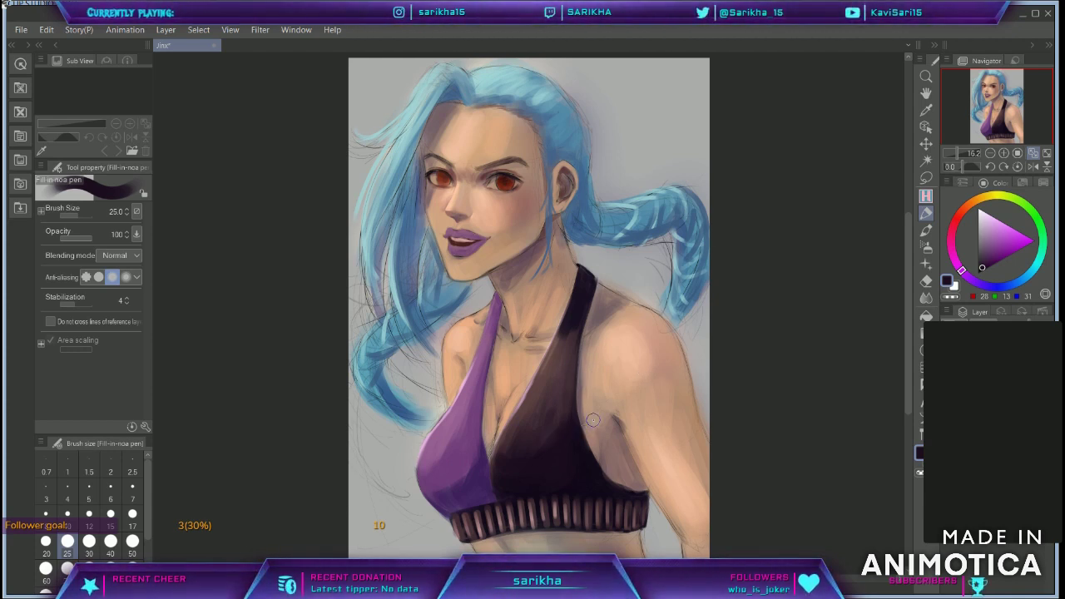
{"action": "left_click", "coordinate": [511, 389], "text": "alt"}
{"action": "mouse_move", "coordinate": [499, 381]}
{"action": "left_mouse_down"}
{"action": "mouse_move", "coordinate": [494, 448]}
{"action": "mouse_move", "coordinate": [490, 411]}
{"action": "left_mouse_up"}
{"action": "left_click", "coordinate": [604, 404], "text": "alt"}
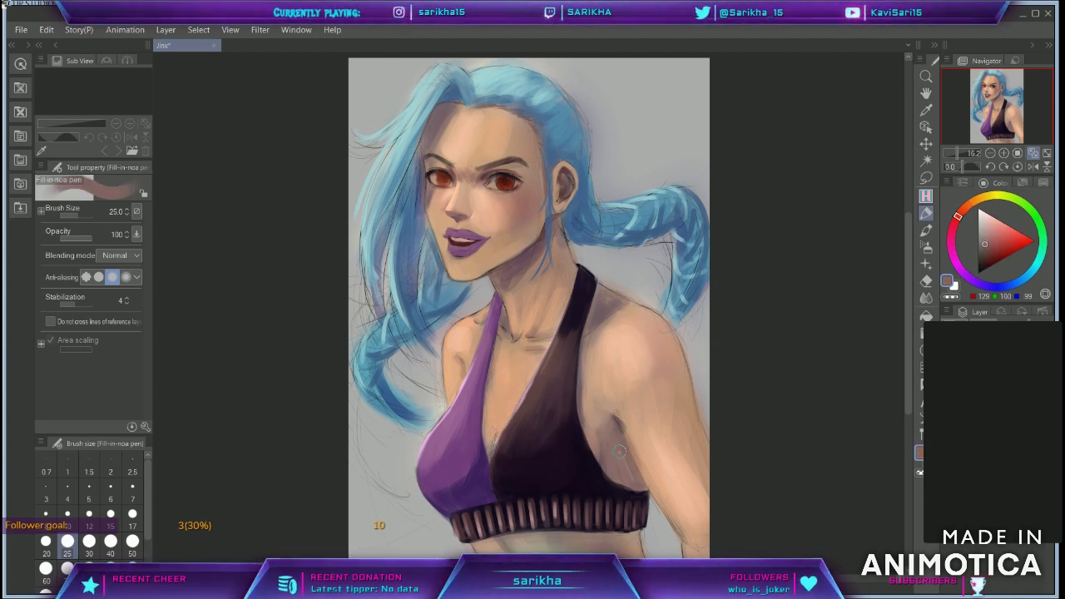
{"action": "key", "text": "bracketleft"}
{"action": "key", "text": "bracketleft"}
{"action": "key", "text": "bracketleft"}
{"action": "key", "text": "bracketleft"}
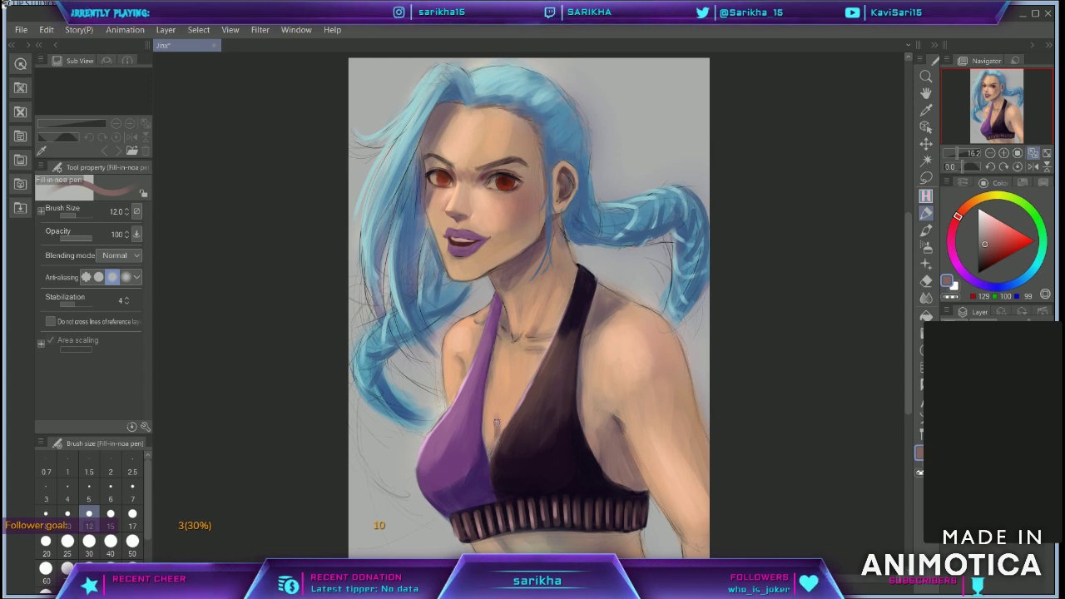
Step: Paint over the rough cleavage line between the cups with skin tones RGB 214, 159, 124 and 225, 166, 127 at brush size 25
{"action": "key", "text": "bracketright"}
{"action": "key", "text": "bracketright"}
{"action": "key", "text": "bracketright"}
{"action": "key", "text": "bracketright"}
{"action": "left_click", "coordinate": [503, 410], "text": "alt"}
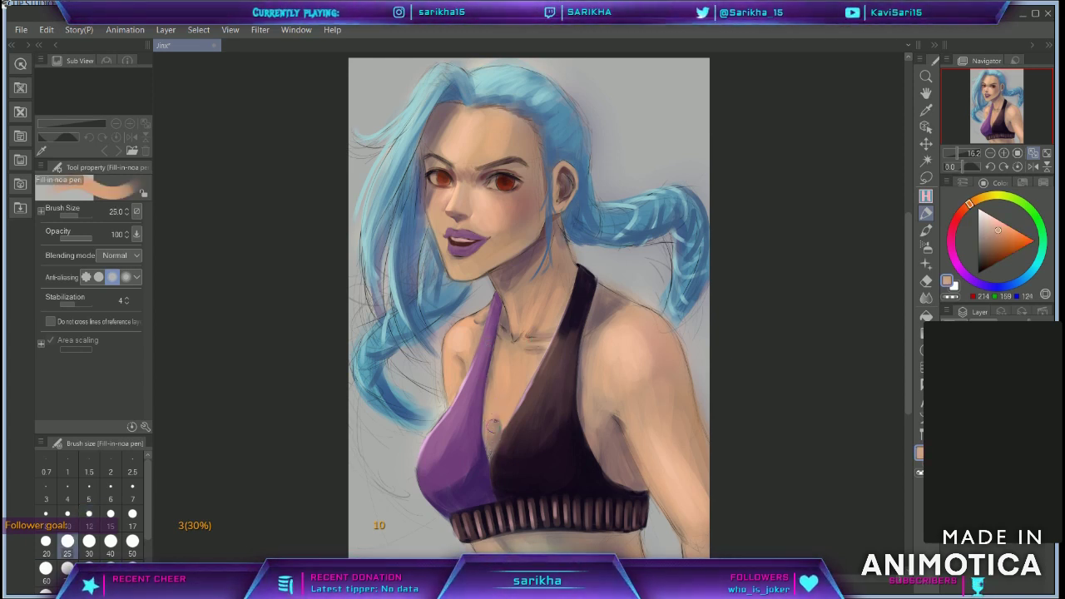
{"action": "left_click", "coordinate": [498, 378], "text": "alt"}
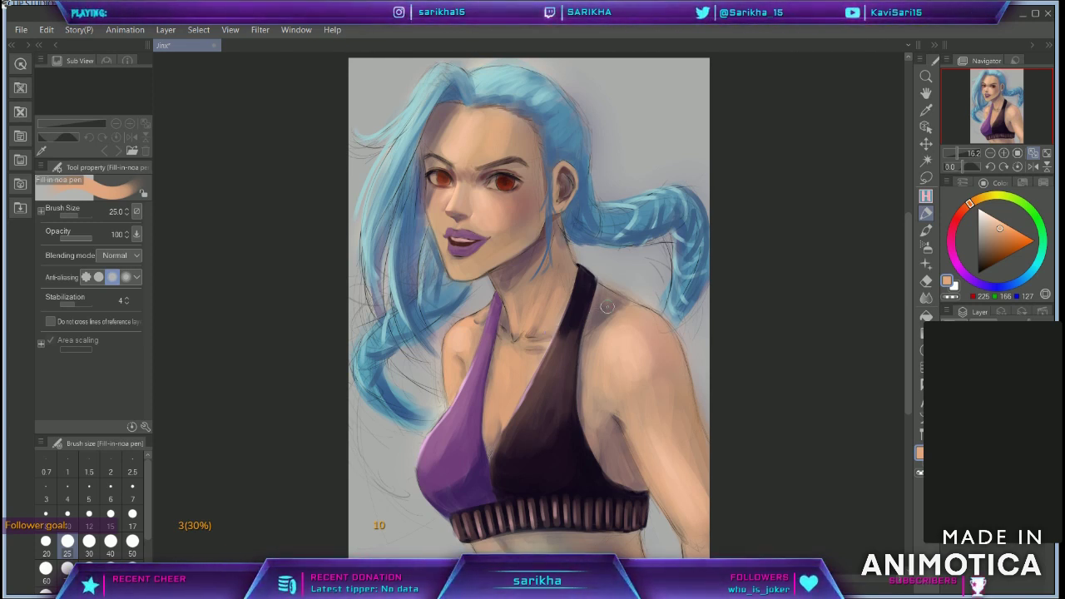
Step: Retouch the halter top with sampled purple (RGB 148, 93, 145) and dark brown (RGB 76, 53, 59), softening the purple cup with Blend at size 150
{"action": "left_click", "coordinate": [449, 445], "text": "alt"}
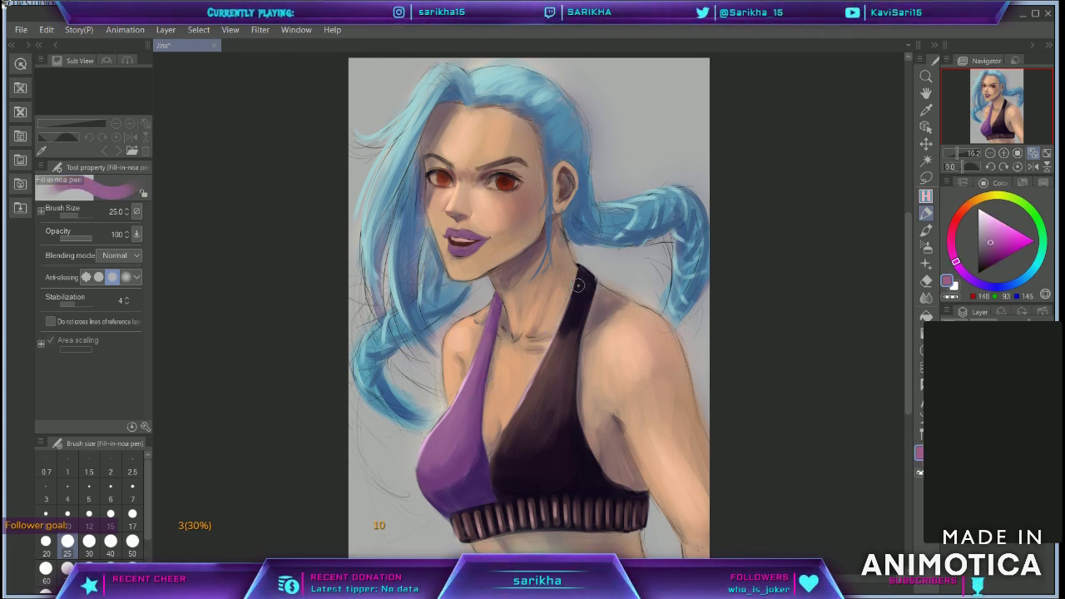
{"action": "left_click", "coordinate": [564, 329], "text": "alt"}
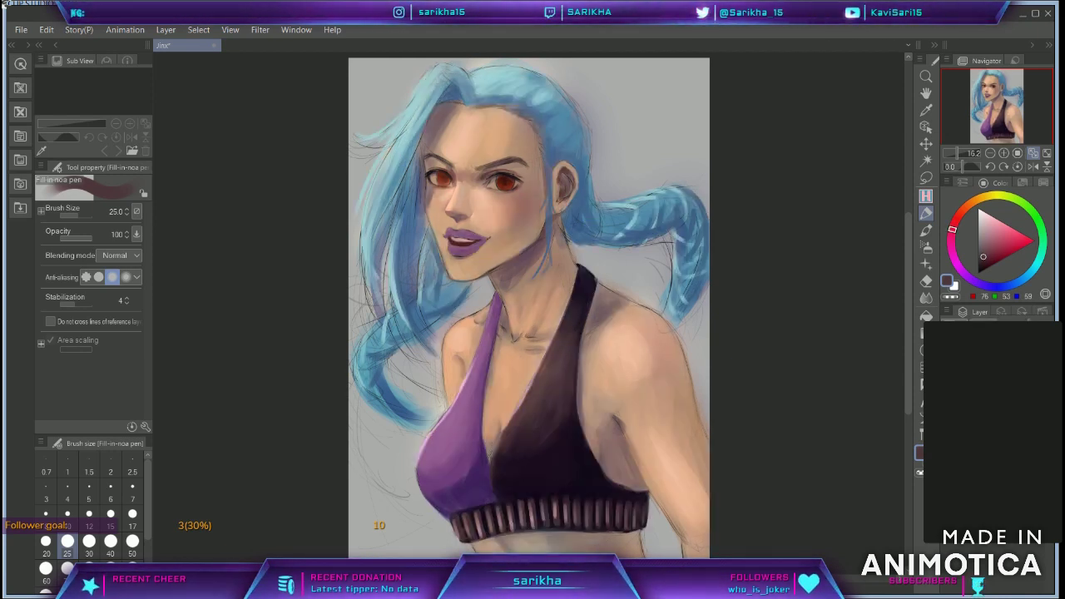
{"action": "key", "text": "j"}
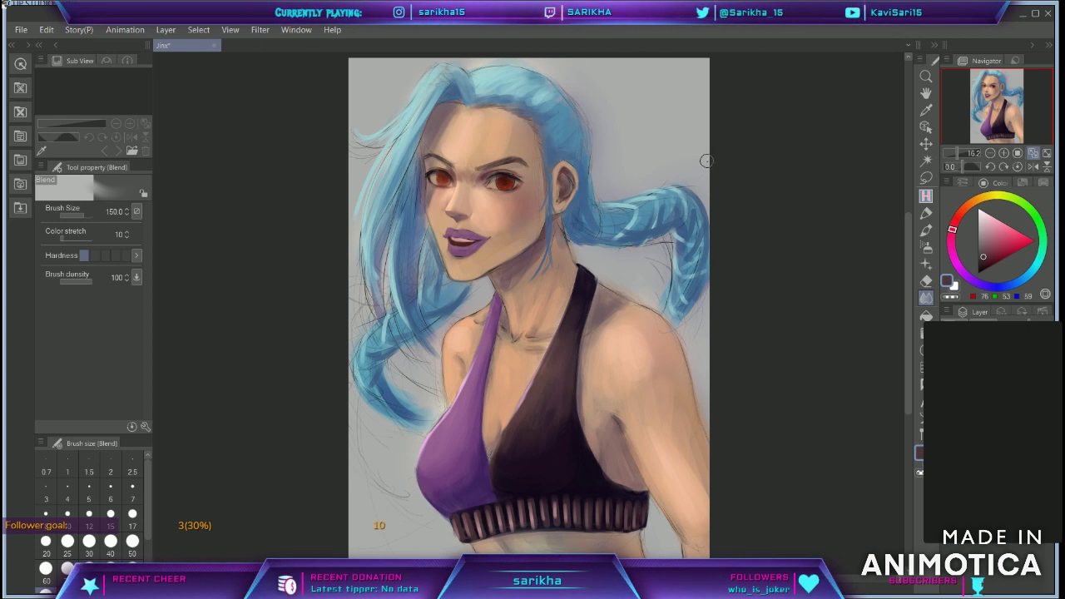
Step: Paint light skin tone (RGB 232, 177, 147) over the nose and far cheek with the fill-in pen, enlarging the brush to size 100
{"action": "left_click", "coordinate": [570, 325], "text": "alt"}
{"action": "key", "text": "p"}
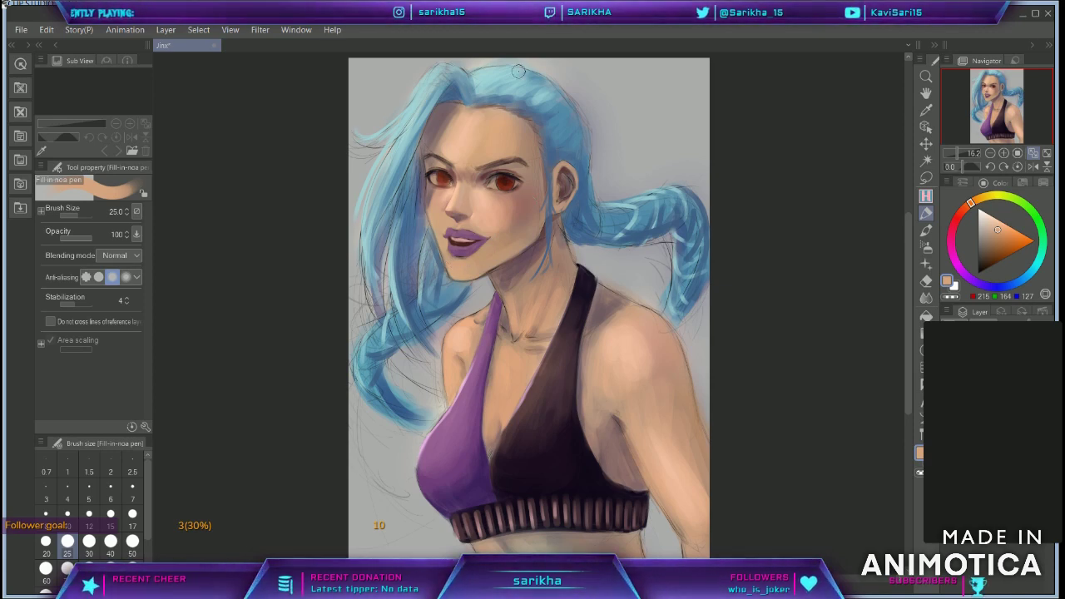
{"action": "scroll", "coordinate": [455, 178], "scroll_direction": "up", "scroll_amount": 6}
{"action": "left_click_drag", "start_coordinate": [294, 407], "coordinate": [392, 321]}
{"action": "key", "text": "bracketright"}
{"action": "key", "text": "bracketright"}
{"action": "key", "text": "bracketright"}
{"action": "key", "text": "bracketright"}
{"action": "key", "text": "bracketright"}
{"action": "mouse_move", "coordinate": [457, 215]}
{"action": "left_mouse_down"}
{"action": "mouse_move", "coordinate": [436, 271]}
{"action": "mouse_move", "coordinate": [395, 302]}
{"action": "mouse_move", "coordinate": [418, 381]}
{"action": "left_mouse_up"}
{"action": "left_click", "coordinate": [516, 248], "text": "alt"}
{"action": "key", "text": "bracketright"}
{"action": "key", "text": "bracketright"}
{"action": "left_click_drag", "start_coordinate": [394, 264], "coordinate": [409, 235]}
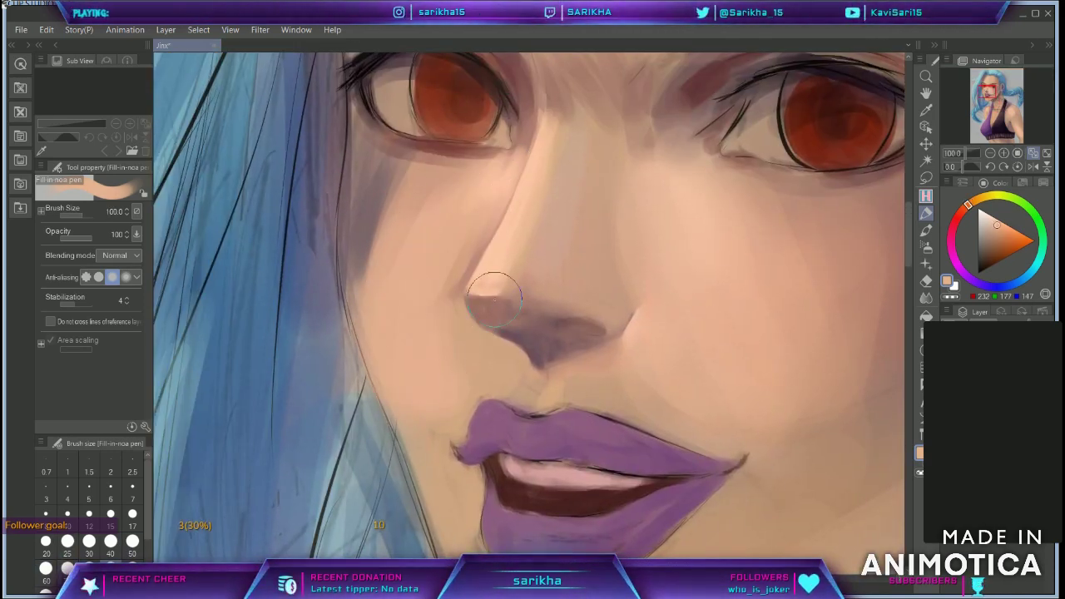
Step: Cover the sketch lines along the far side of the jaw and chin with the light skin tone at brush size 25
{"action": "key", "text": "ctrl+minus"}
{"action": "key", "text": "bracketleft"}
{"action": "key", "text": "bracketleft"}
{"action": "key", "text": "bracketleft"}
{"action": "key", "text": "bracketleft"}
{"action": "key", "text": "bracketleft"}
{"action": "key", "text": "bracketleft"}
{"action": "key", "text": "bracketleft"}
{"action": "left_click_drag", "start_coordinate": [475, 491], "coordinate": [460, 404]}
{"action": "left_click_drag", "start_coordinate": [480, 475], "coordinate": [469, 297]}
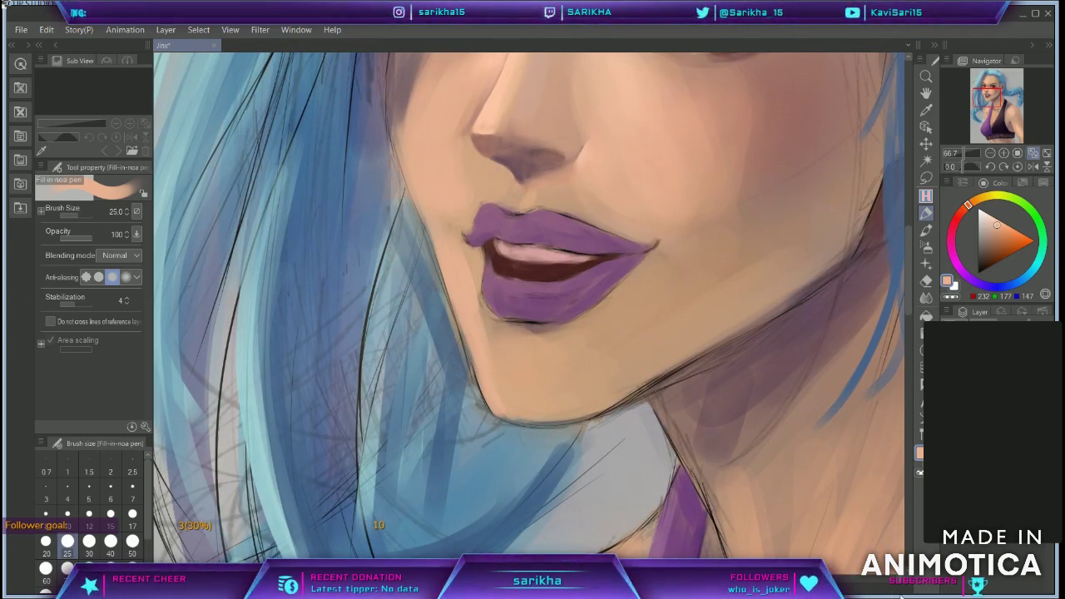
{"action": "left_click_drag", "start_coordinate": [502, 387], "coordinate": [535, 425]}
Step: Clean up the chin's lower edge with sampled skin tones RGB 201, 160, 125 and 210, 163, 127
{"action": "left_click", "coordinate": [585, 383], "text": "alt"}
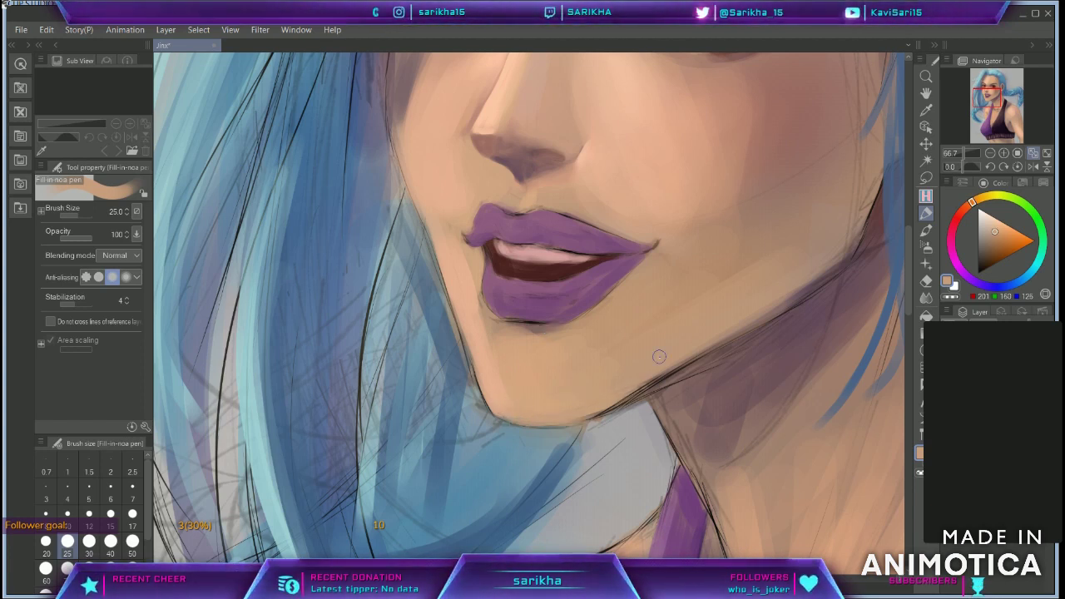
{"action": "left_click", "coordinate": [990, 153]}
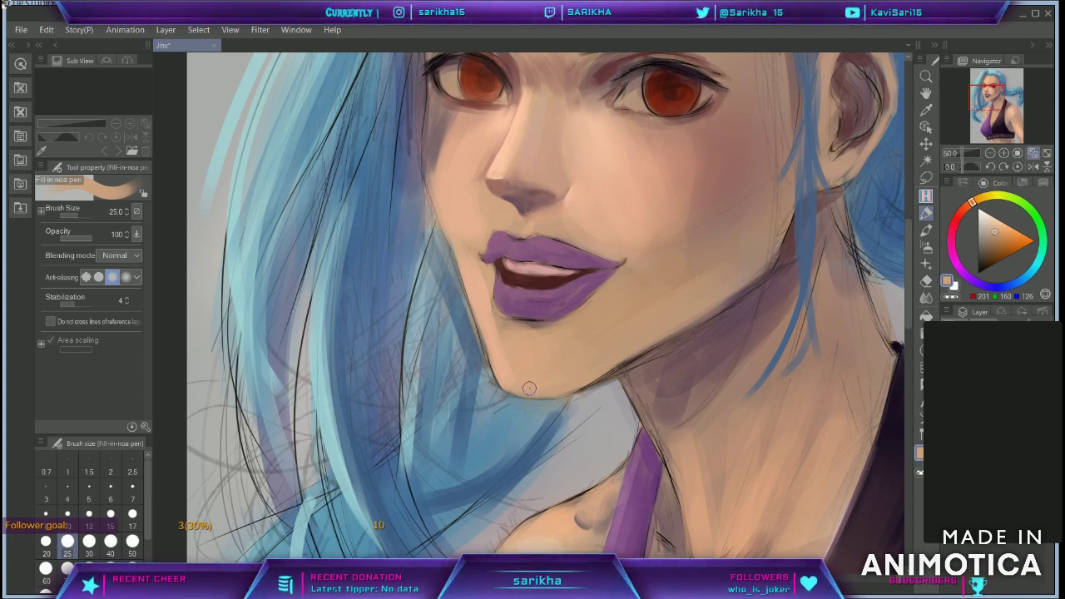
{"action": "left_click", "coordinate": [559, 375], "text": "alt"}
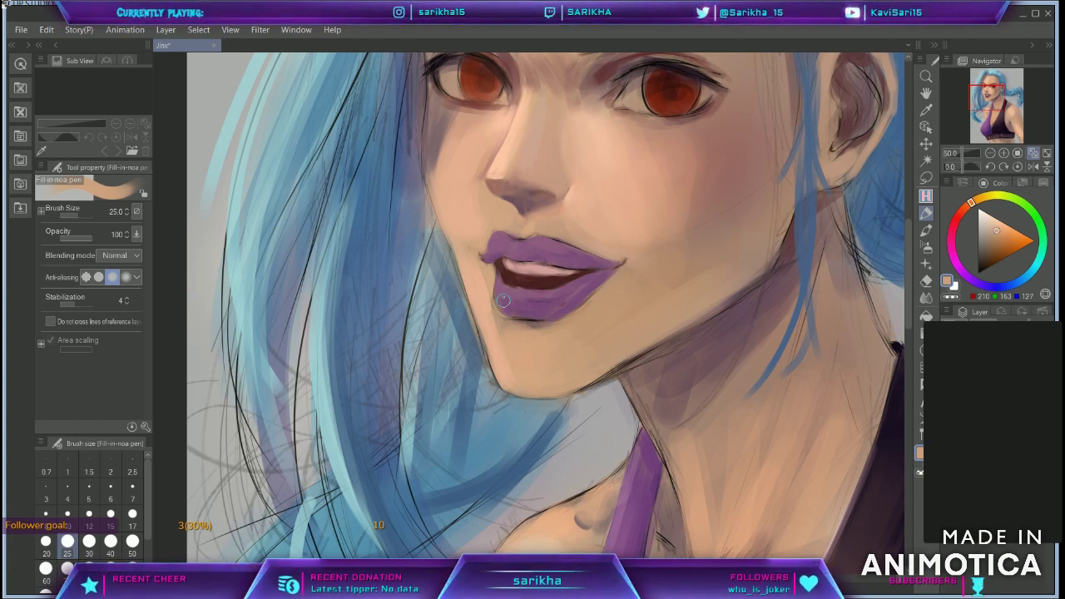
Step: Shade the skin beneath the lower lip with sampled tones RGB 192, 151, 117 and 160, 127, 109, covering the sketch line there
{"action": "left_click", "coordinate": [530, 208], "text": "alt"}
{"action": "left_click_drag", "start_coordinate": [511, 323], "coordinate": [566, 325]}
{"action": "left_click", "coordinate": [522, 335], "text": "alt"}
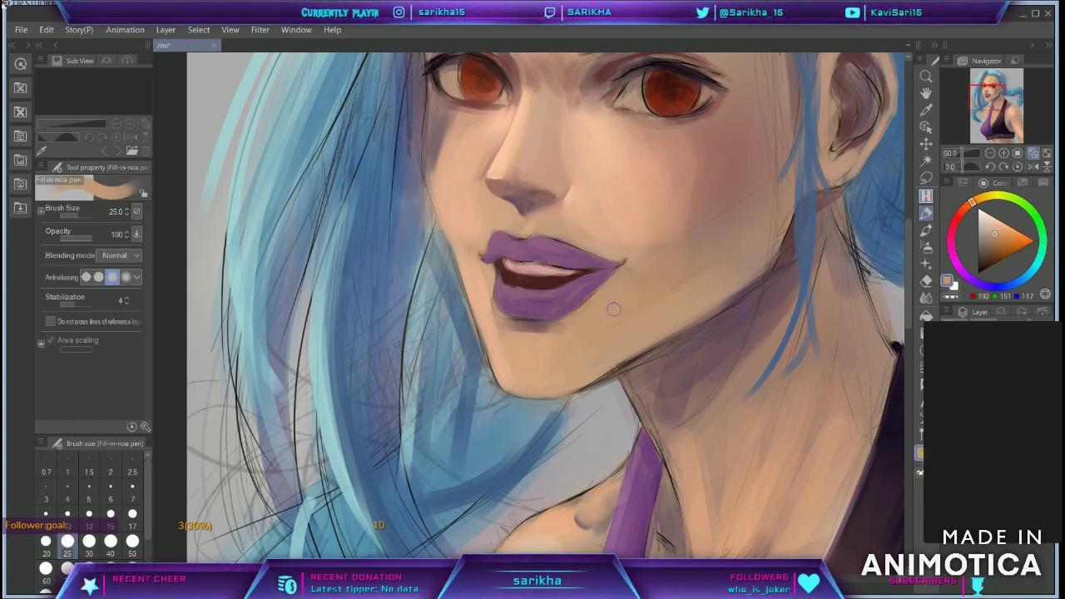
{"action": "left_click", "coordinate": [612, 307], "text": "alt"}
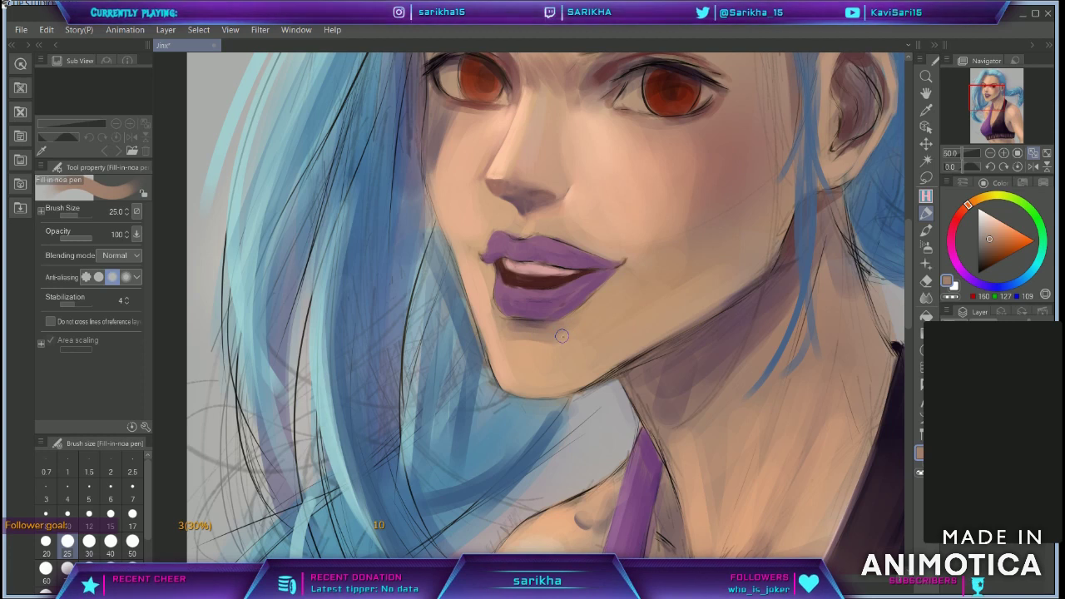
{"action": "left_click", "coordinate": [507, 347], "text": "alt"}
{"action": "left_click_drag", "start_coordinate": [498, 322], "coordinate": [502, 327]}
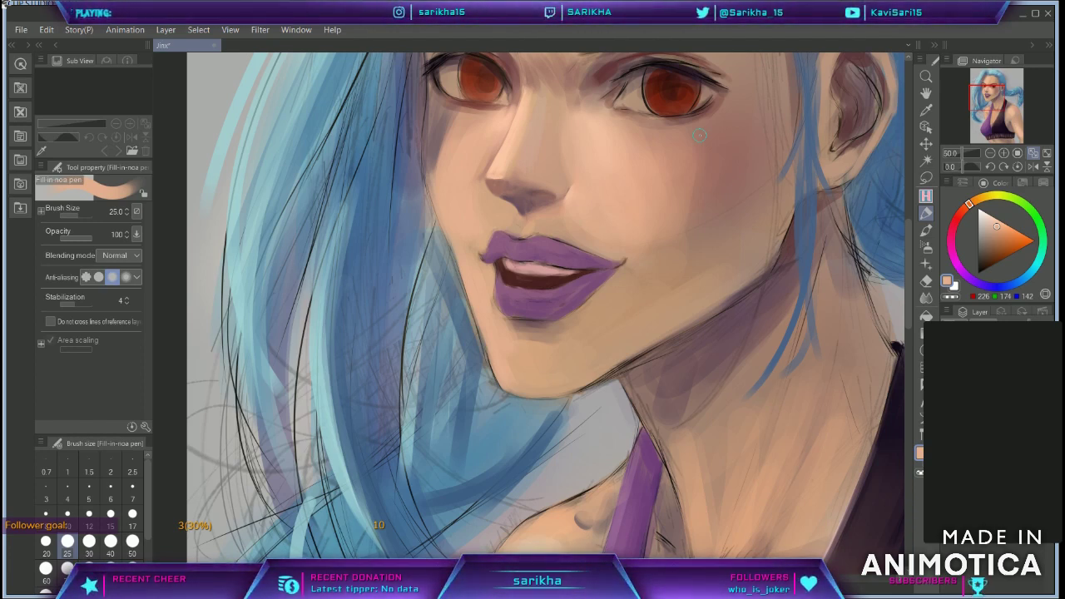
Step: Retouch the near cheek, tint both cheeks reddish brown (RGB 156, 107, 99) at brush sizes 60 and 20, and soften with Blend at size 150
{"action": "left_click", "coordinate": [611, 347], "text": "alt"}
{"action": "left_click_drag", "start_coordinate": [686, 230], "coordinate": [686, 276]}
{"action": "left_click", "coordinate": [990, 153]}
{"action": "left_click", "coordinate": [990, 153]}
{"action": "left_click", "coordinate": [591, 241], "text": "alt"}
{"action": "key", "text": "bracketright"}
{"action": "key", "text": "bracketright"}
{"action": "key", "text": "bracketright"}
{"action": "key", "text": "bracketright"}
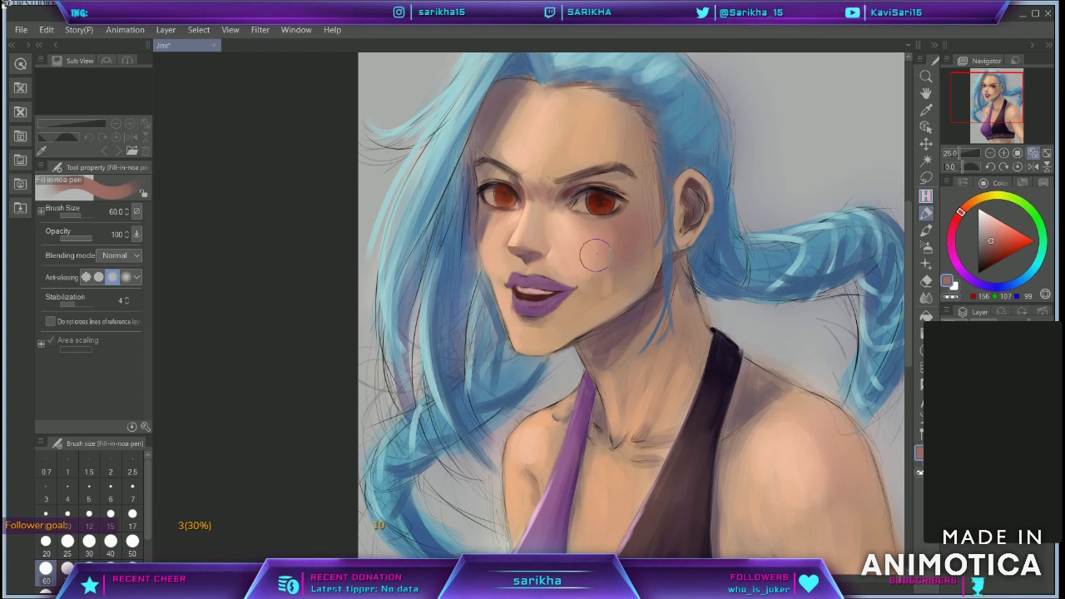
{"action": "mouse_move", "coordinate": [592, 221]}
{"action": "left_mouse_down"}
{"action": "mouse_move", "coordinate": [595, 246]}
{"action": "mouse_move", "coordinate": [620, 251]}
{"action": "mouse_move", "coordinate": [577, 252]}
{"action": "left_mouse_up"}
{"action": "left_click_drag", "start_coordinate": [490, 244], "coordinate": [490, 232]}
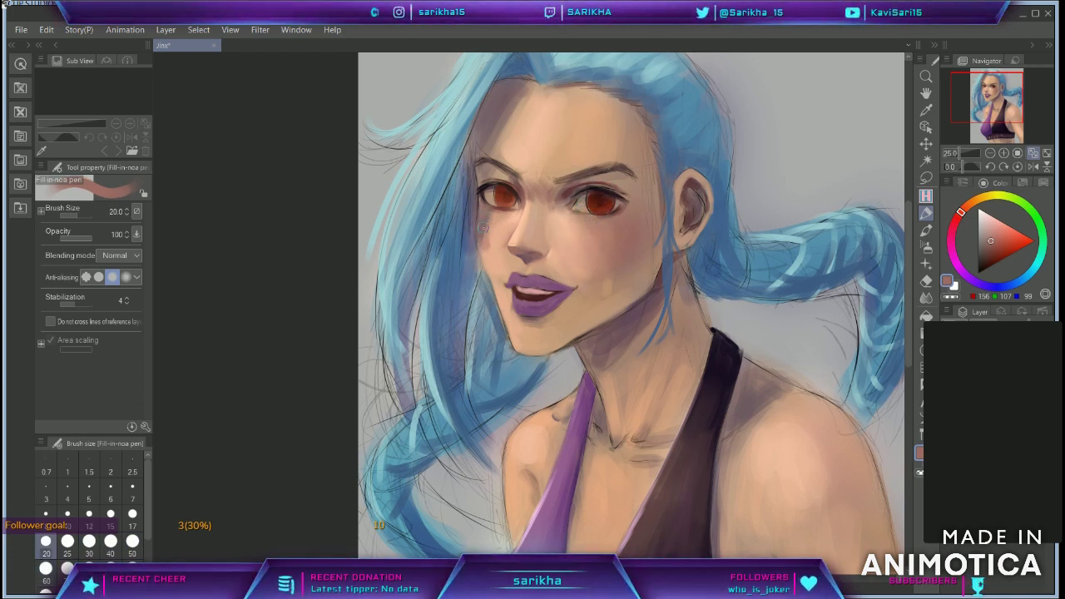
{"action": "key", "text": "j"}
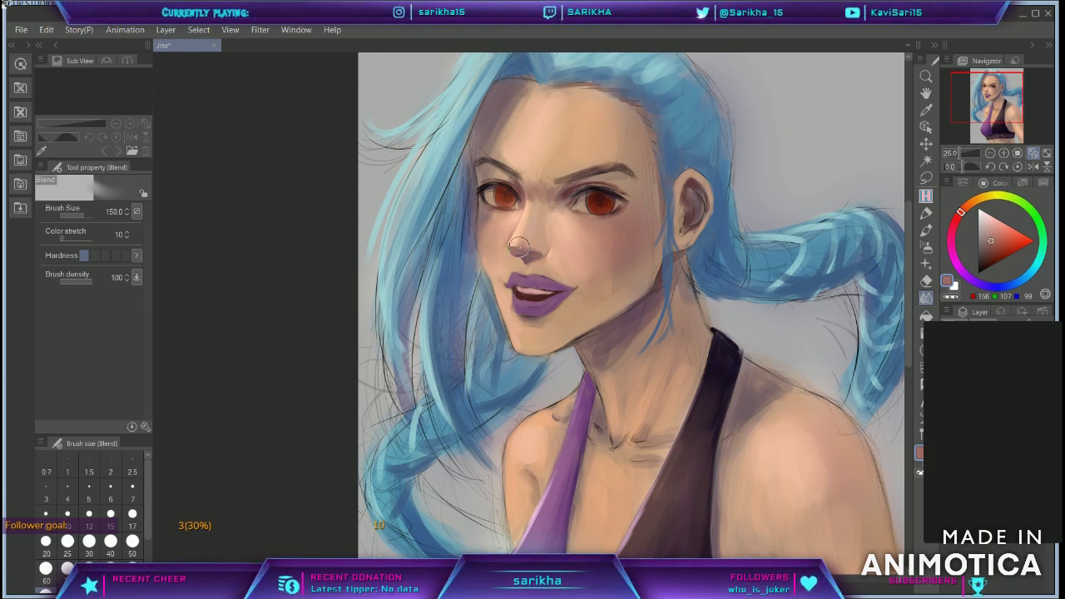
Step: Reduce the Blend brush size to 60
{"action": "key", "text": "bracketleft"}
{"action": "key", "text": "bracketleft"}
{"action": "key", "text": "bracketleft"}
{"action": "key", "text": "bracketleft"}
{"action": "key", "text": "bracketleft"}
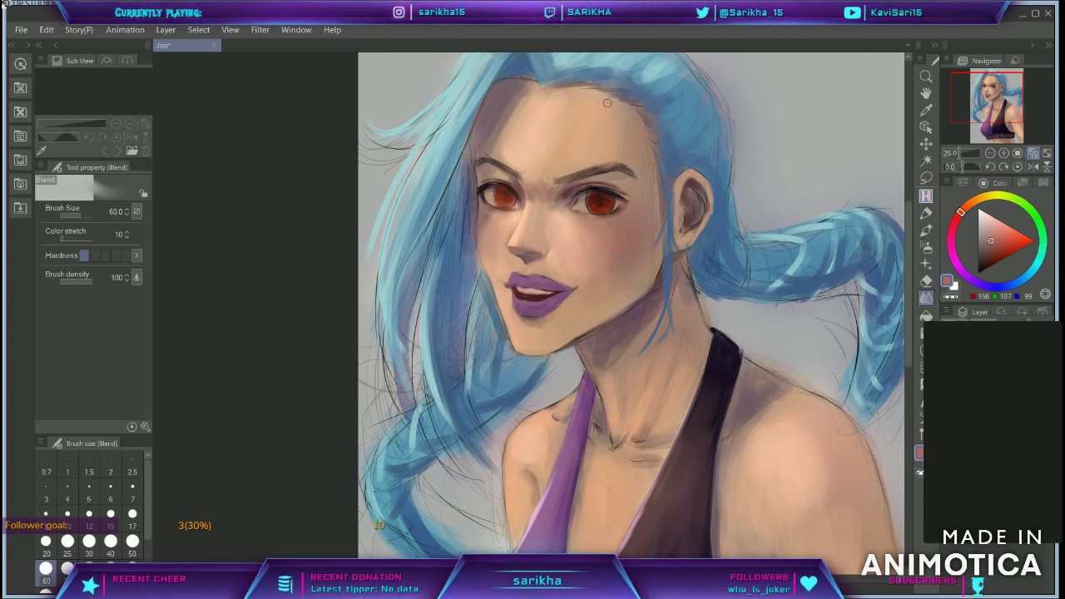
Step: Flip the canvas horizontally and paint dark blue shadow into the hair beside the chin with the Fill-in-noa pen at size 20
{"action": "key", "text": "p"}
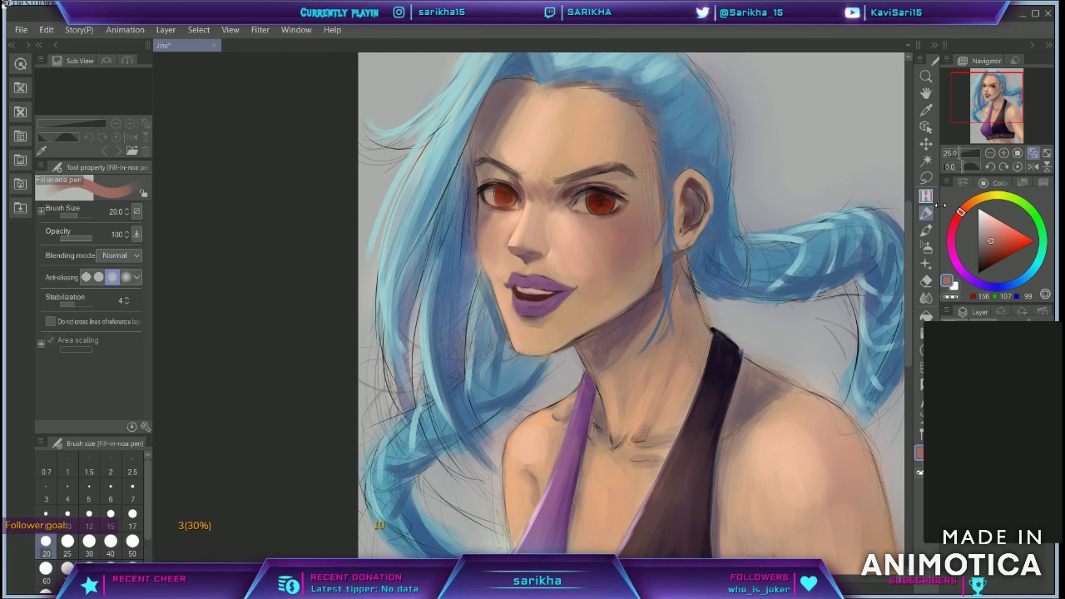
{"action": "left_click", "coordinate": [1033, 167]}
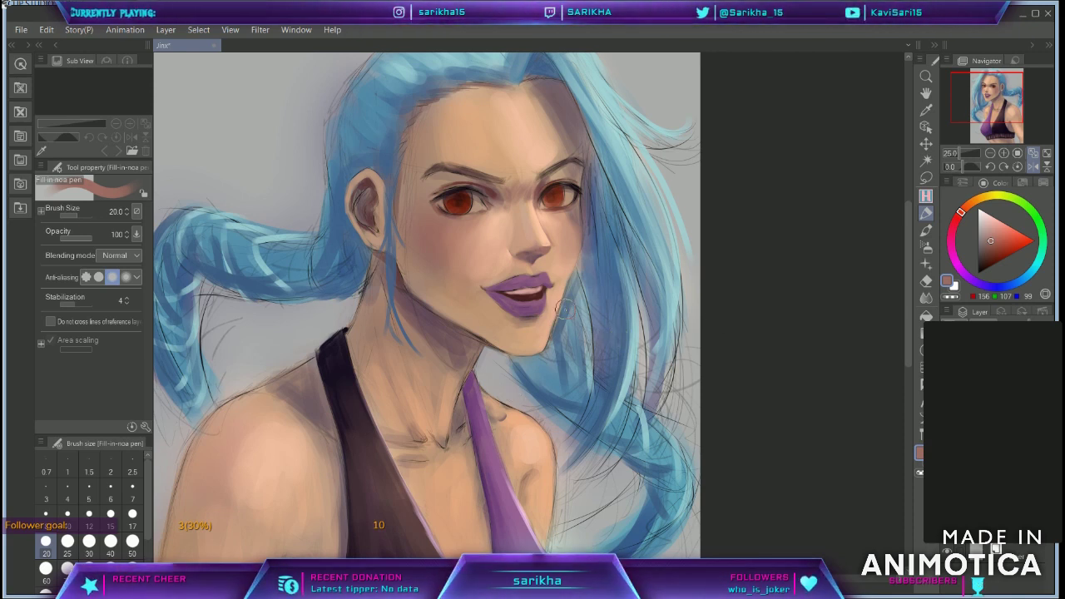
{"action": "left_click", "coordinate": [643, 413], "text": "alt"}
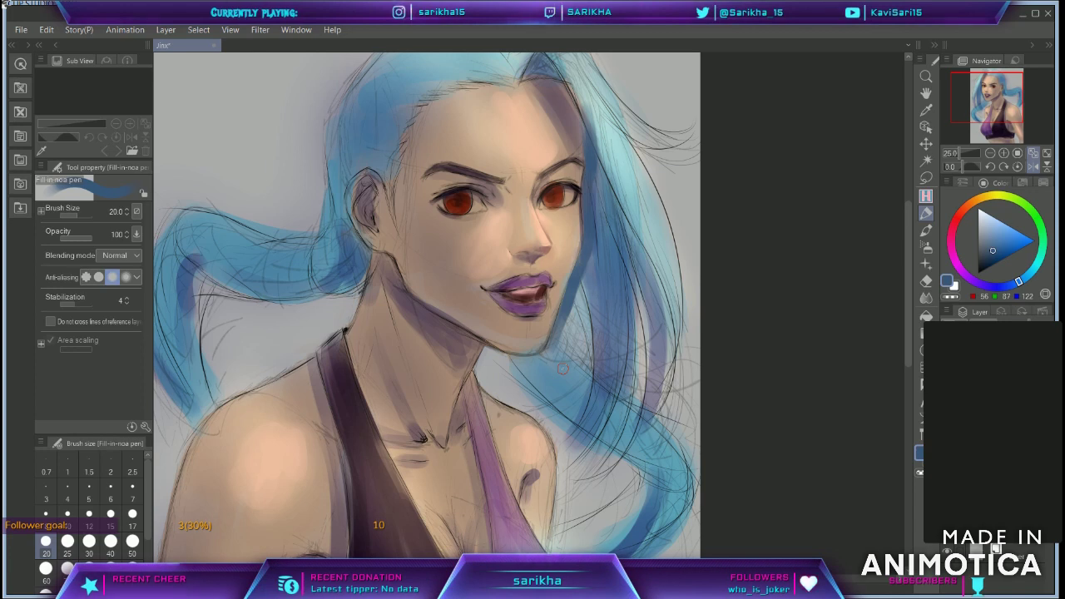
{"action": "mouse_move", "coordinate": [509, 357]}
{"action": "left_mouse_down"}
{"action": "mouse_move", "coordinate": [574, 419]}
{"action": "mouse_move", "coordinate": [555, 347]}
{"action": "mouse_move", "coordinate": [564, 351]}
{"action": "mouse_move", "coordinate": [553, 398]}
{"action": "mouse_move", "coordinate": [541, 360]}
{"action": "mouse_move", "coordinate": [582, 391]}
{"action": "mouse_move", "coordinate": [589, 350]}
{"action": "mouse_move", "coordinate": [595, 408]}
{"action": "mouse_move", "coordinate": [673, 421]}
{"action": "mouse_move", "coordinate": [569, 332]}
{"action": "mouse_move", "coordinate": [613, 537]}
{"action": "left_mouse_up"}
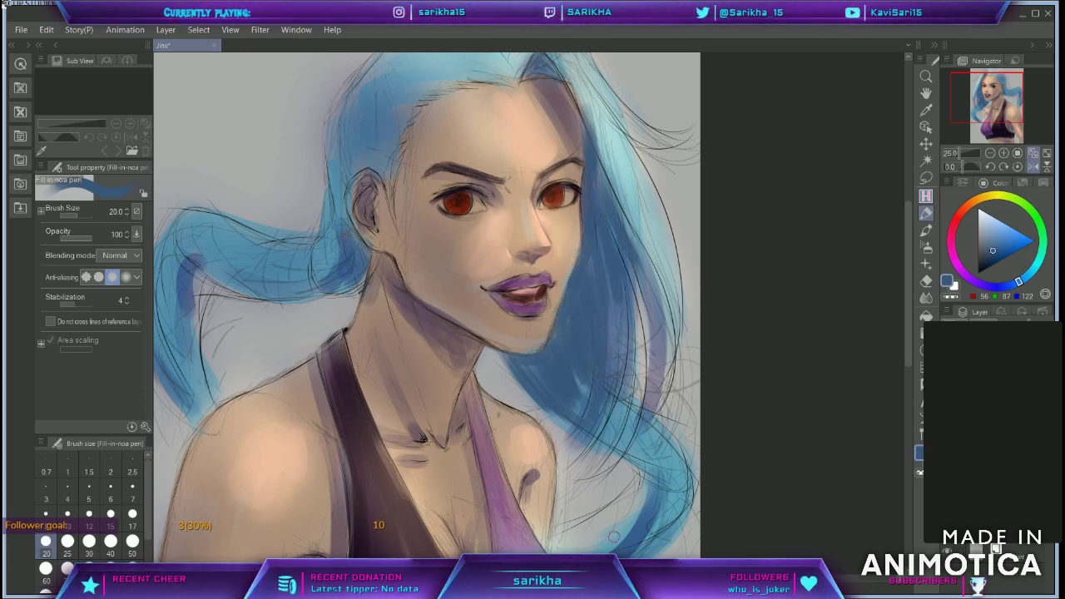
Step: Flip the canvas back and paint dark blue over the hanging end of the right hair tail, enlarging the pen to size 30
{"action": "left_click", "coordinate": [1032, 166]}
{"action": "mouse_move", "coordinate": [720, 285]}
{"action": "left_mouse_down"}
{"action": "mouse_move", "coordinate": [708, 261]}
{"action": "mouse_move", "coordinate": [731, 297]}
{"action": "mouse_move", "coordinate": [700, 291]}
{"action": "mouse_move", "coordinate": [742, 282]}
{"action": "mouse_move", "coordinate": [828, 289]}
{"action": "mouse_move", "coordinate": [686, 349]}
{"action": "left_mouse_up"}
{"action": "key", "text": "space"}
{"action": "left_click_drag", "start_coordinate": [724, 316], "coordinate": [749, 466]}
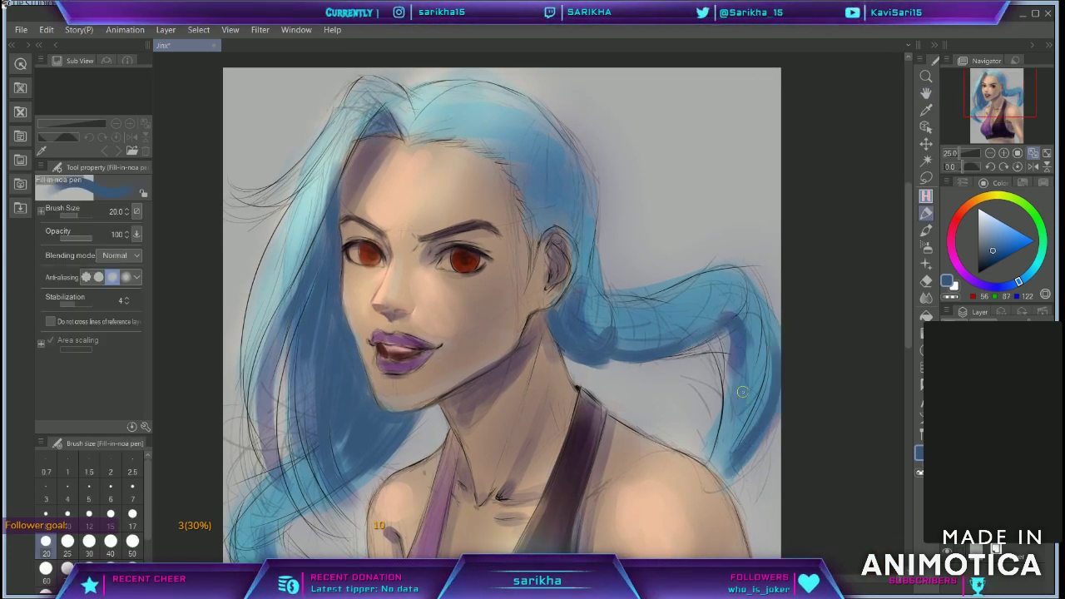
{"action": "mouse_move", "coordinate": [740, 366]}
{"action": "left_mouse_down"}
{"action": "mouse_move", "coordinate": [697, 381]}
{"action": "mouse_move", "coordinate": [691, 371]}
{"action": "mouse_move", "coordinate": [726, 427]}
{"action": "mouse_move", "coordinate": [706, 451]}
{"action": "mouse_move", "coordinate": [713, 478]}
{"action": "left_mouse_up"}
{"action": "key", "text": "bracketright"}
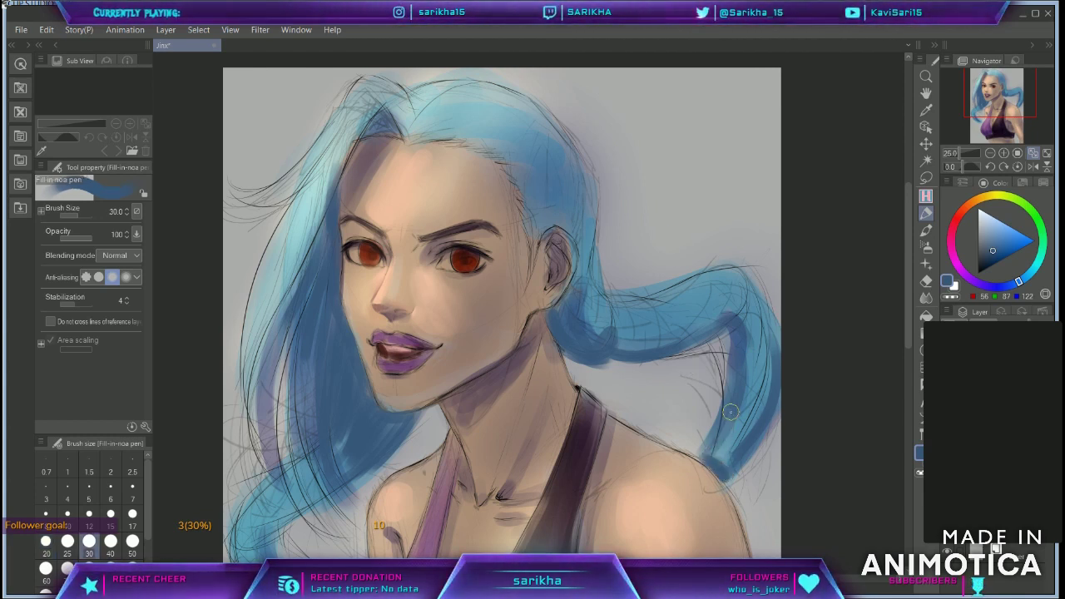
{"action": "left_click_drag", "start_coordinate": [714, 453], "coordinate": [749, 391]}
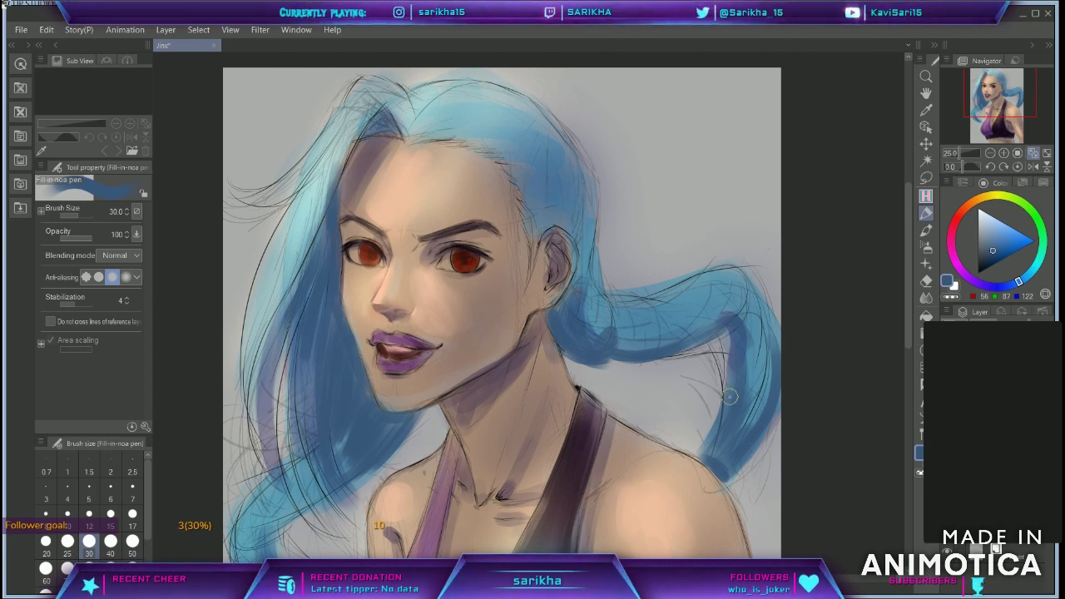
{"action": "left_click_drag", "start_coordinate": [737, 416], "coordinate": [767, 378]}
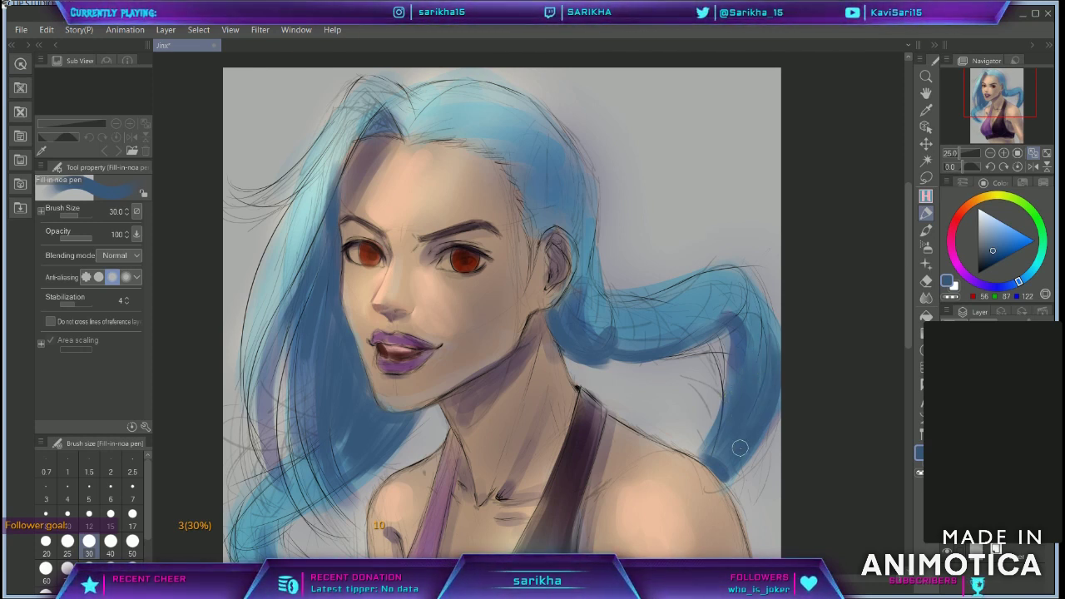
Step: Shade both hair tails and the hair behind the ear with dark blue, and set the pen size to 25
{"action": "left_click", "coordinate": [1046, 154]}
{"action": "left_click_drag", "start_coordinate": [393, 355], "coordinate": [412, 320]}
{"action": "mouse_move", "coordinate": [377, 376]}
{"action": "left_mouse_down"}
{"action": "mouse_move", "coordinate": [430, 428]}
{"action": "mouse_move", "coordinate": [405, 421]}
{"action": "left_mouse_up"}
{"action": "left_click_drag", "start_coordinate": [582, 236], "coordinate": [596, 208]}
{"action": "mouse_move", "coordinate": [537, 121]}
{"action": "left_mouse_down"}
{"action": "mouse_move", "coordinate": [678, 224]}
{"action": "mouse_move", "coordinate": [693, 206]}
{"action": "mouse_move", "coordinate": [705, 246]}
{"action": "left_mouse_up"}
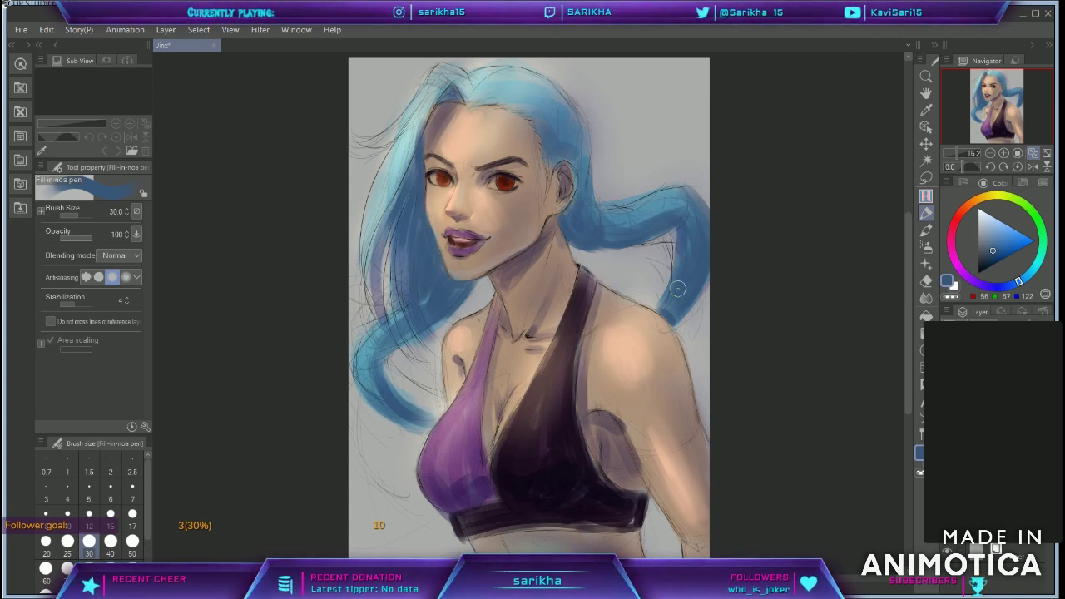
{"action": "key", "text": "bracketleft"}
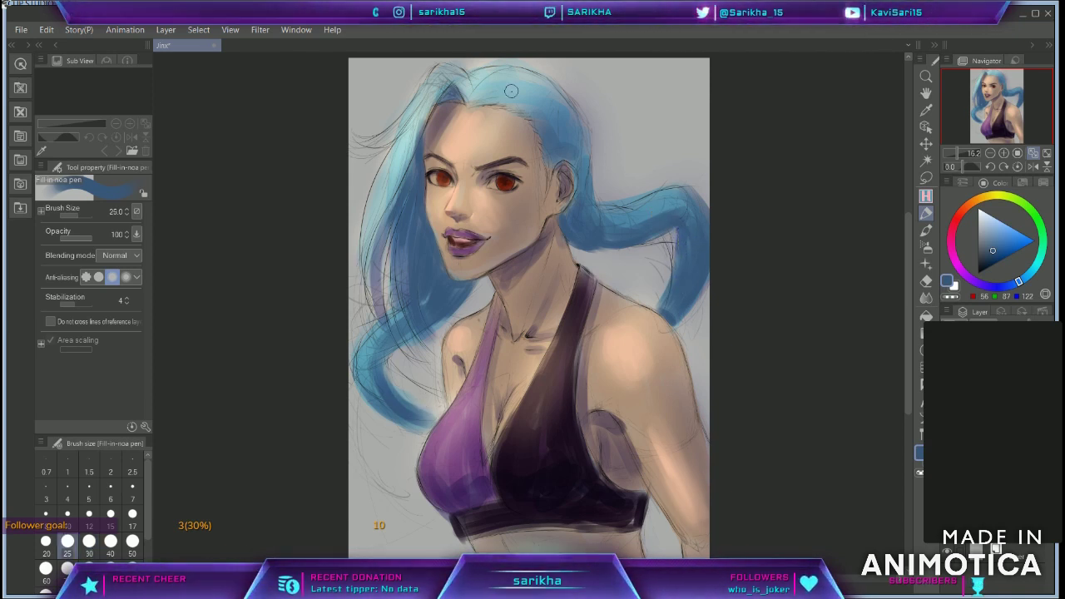
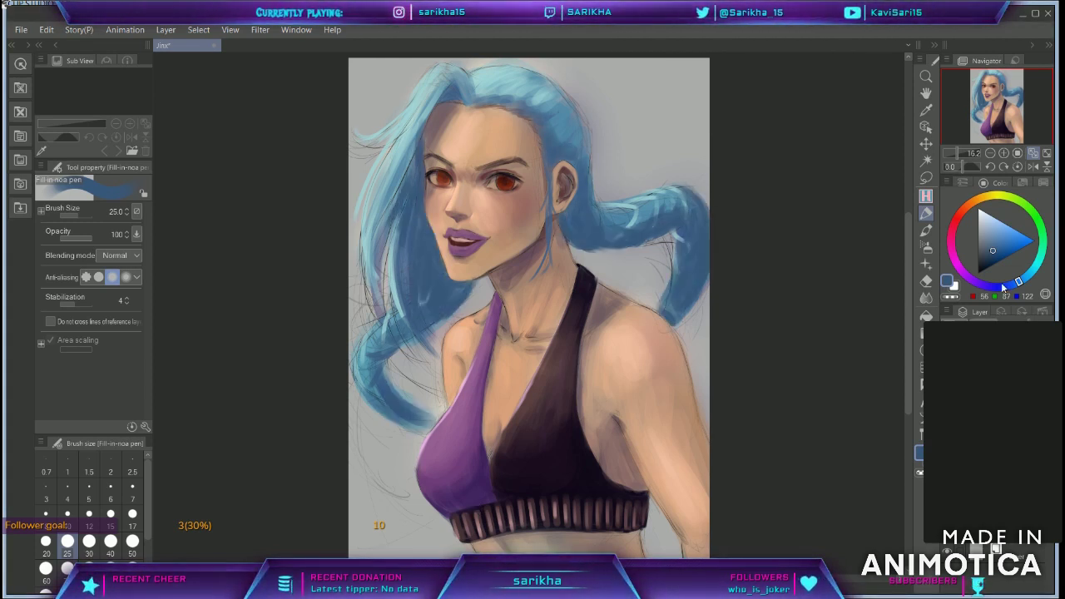
Step: Select the MischiArt Braids brush and set the sub colour to black
{"action": "left_click", "coordinate": [925, 197]}
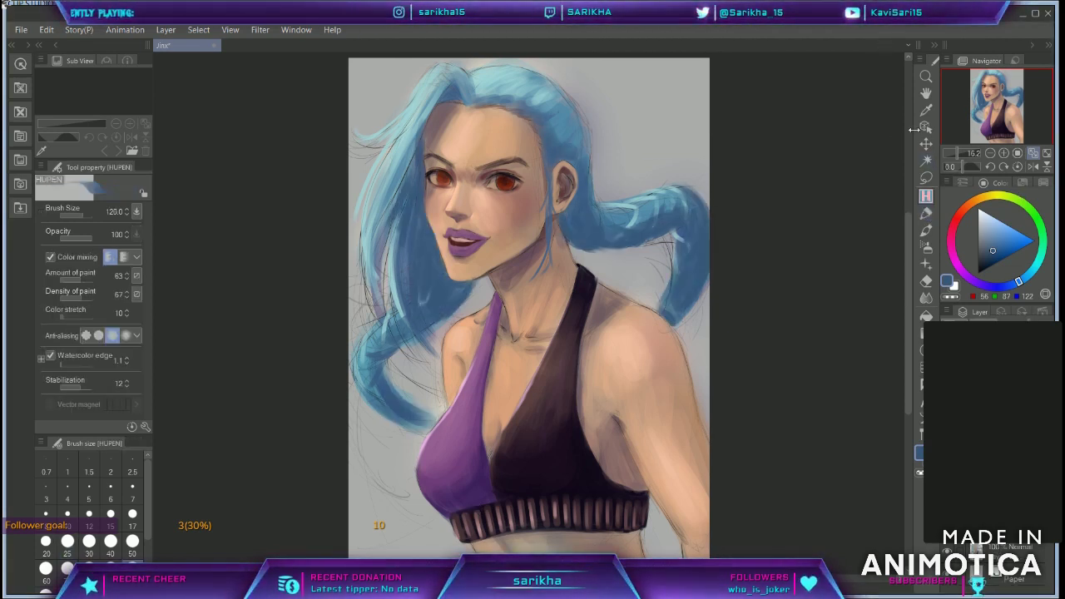
{"action": "left_click", "coordinate": [668, 194]}
{"action": "left_click", "coordinate": [954, 286]}
{"action": "left_click", "coordinate": [980, 269]}
{"action": "left_click", "coordinate": [947, 281]}
{"action": "left_click_drag", "start_coordinate": [471, 280], "coordinate": [371, 349]}
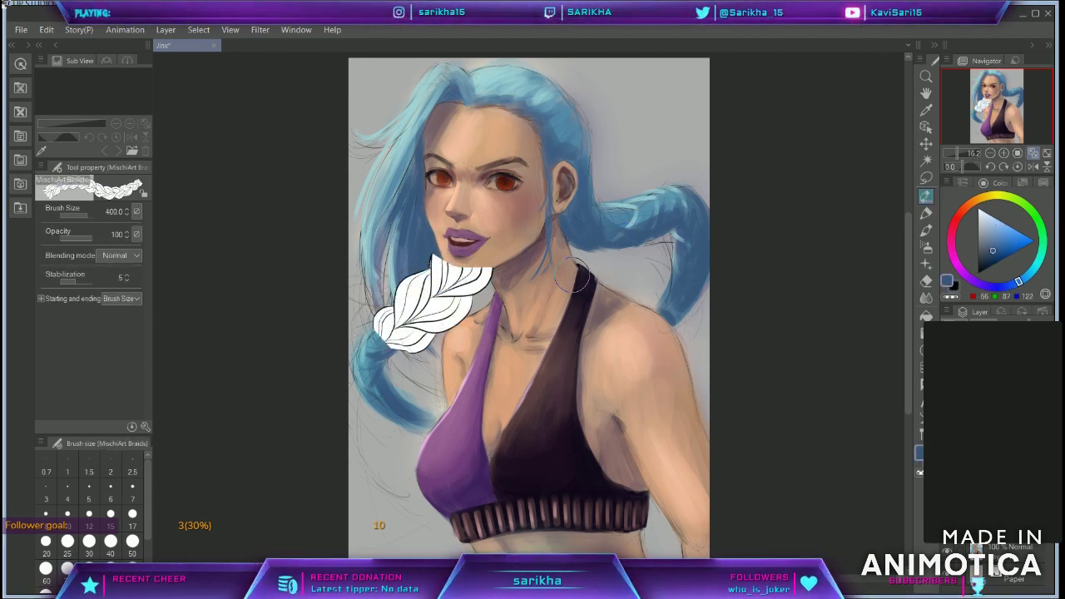
{"action": "key", "text": "ctrl+z"}
{"action": "key", "text": "]"}
{"action": "key", "text": "]"}
{"action": "left_click_drag", "start_coordinate": [454, 281], "coordinate": [395, 408]}
{"action": "key", "text": "ctrl+z"}
{"action": "key", "text": "["}
{"action": "left_click_drag", "start_coordinate": [458, 278], "coordinate": [396, 404]}
{"action": "key", "text": "ctrl+z"}
Step: Draw a braid along each of the two hair tails with the braid brush at size 600
{"action": "key", "text": "bracketright"}
{"action": "key", "text": "bracketright"}
{"action": "mouse_move", "coordinate": [458, 281]}
{"action": "left_mouse_down"}
{"action": "mouse_move", "coordinate": [378, 353]}
{"action": "mouse_move", "coordinate": [412, 423]}
{"action": "left_mouse_up"}
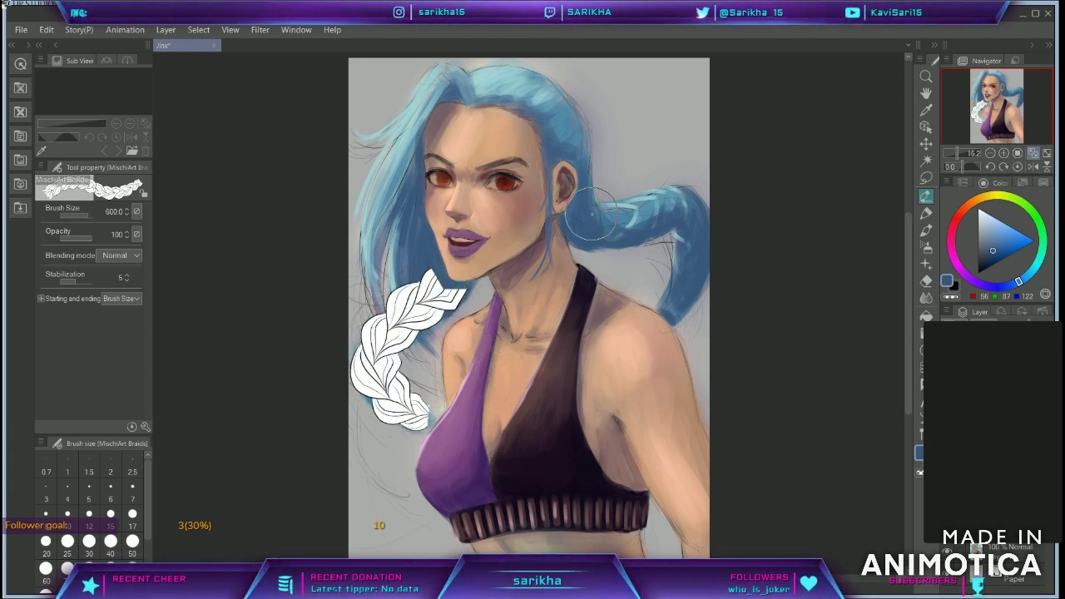
{"action": "left_click_drag", "start_coordinate": [566, 218], "coordinate": [665, 314]}
Step: Reduce the braid brush to size 300 and blend away the braids' white fill, leaving only their dark outlines over the hair
{"action": "key", "text": "bracketleft"}
{"action": "key", "text": "bracketleft"}
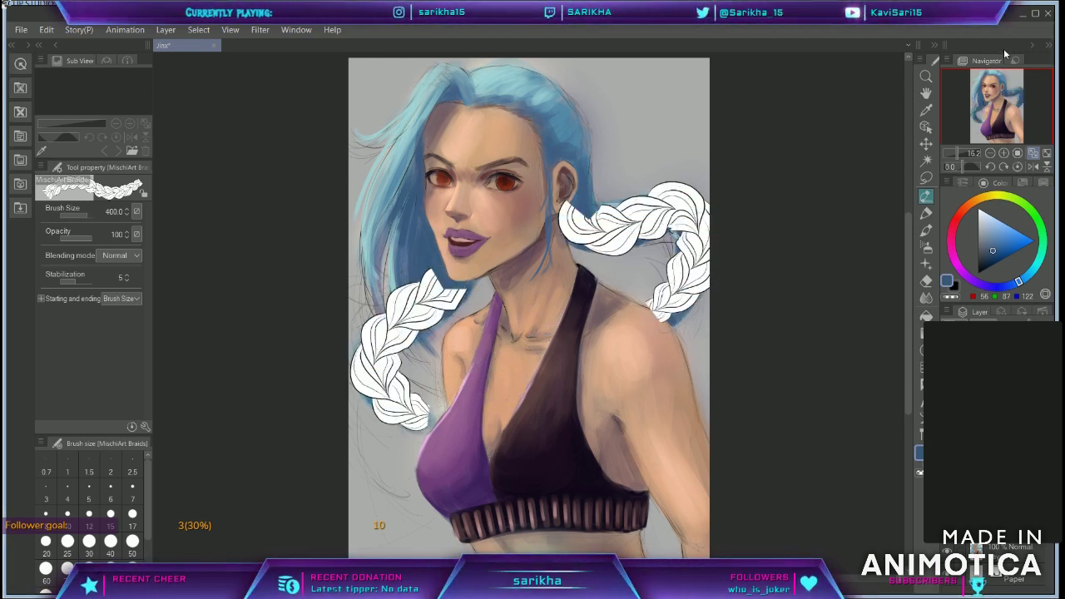
{"action": "key", "text": "bracketleft"}
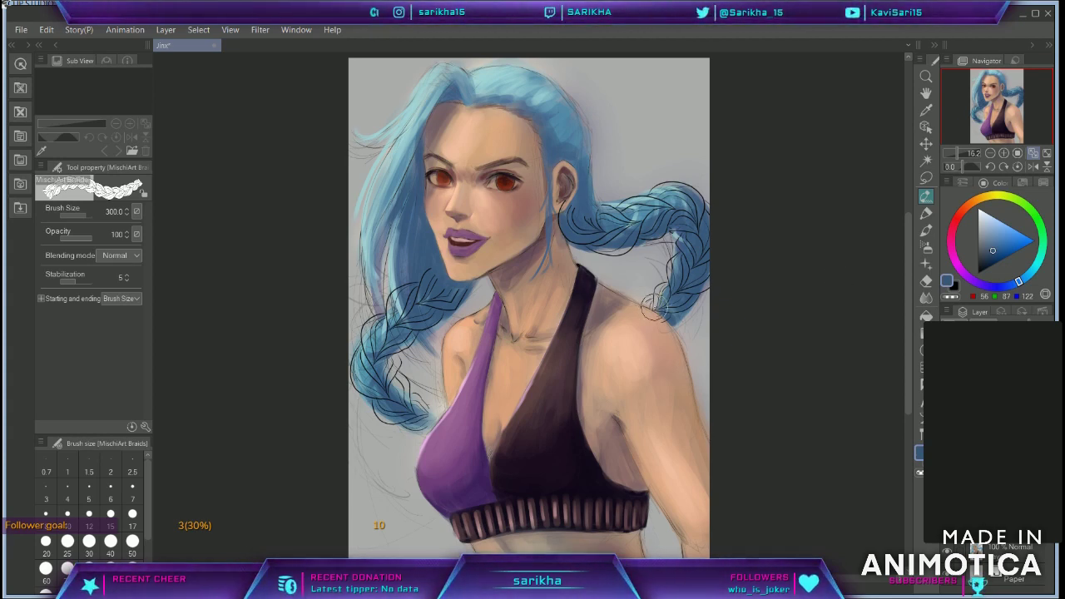
Step: Fill the left braid within its outlines with dark blue using the Fill-in-noa pen, reducing it to size 50 for the tip
{"action": "left_click", "coordinate": [1016, 153]}
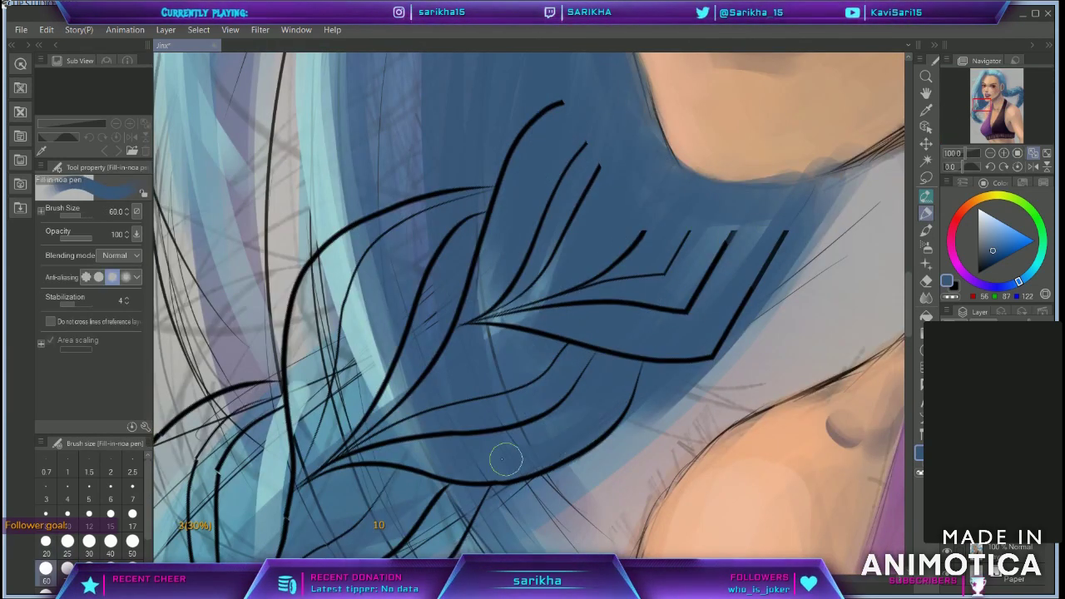
{"action": "left_click", "coordinate": [989, 153]}
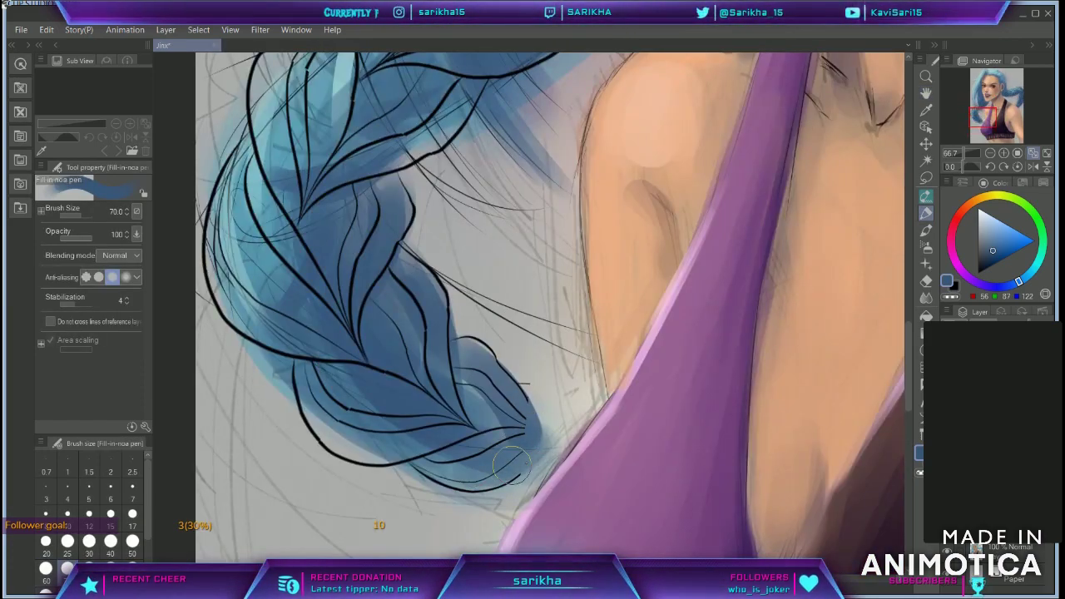
{"action": "key", "text": "bracketleft"}
{"action": "key", "text": "bracketleft"}
{"action": "mouse_move", "coordinate": [531, 411]}
{"action": "left_mouse_down"}
{"action": "mouse_move", "coordinate": [547, 397]}
{"action": "mouse_move", "coordinate": [574, 424]}
{"action": "left_mouse_up"}
{"action": "mouse_move", "coordinate": [514, 481]}
{"action": "left_mouse_down"}
{"action": "mouse_move", "coordinate": [557, 460]}
{"action": "mouse_move", "coordinate": [544, 436]}
{"action": "mouse_move", "coordinate": [479, 470]}
{"action": "mouse_move", "coordinate": [492, 423]}
{"action": "mouse_move", "coordinate": [466, 333]}
{"action": "left_mouse_up"}
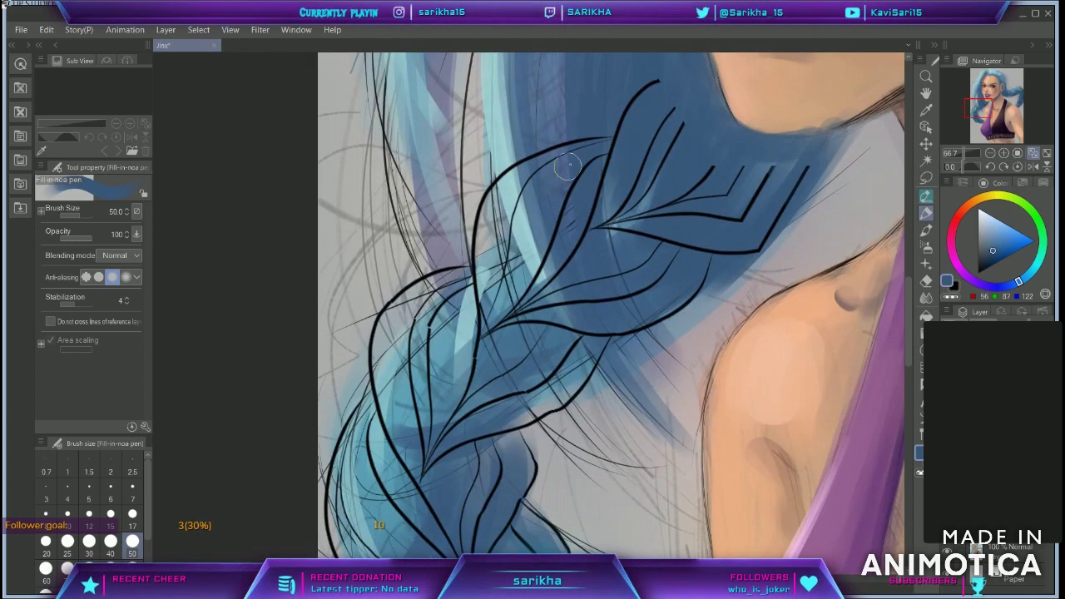
Step: Undo the stroke across the upper braid and fill the inner edge strands of the left braid with dark blue
{"action": "left_click_drag", "start_coordinate": [499, 208], "coordinate": [569, 337]}
{"action": "key", "text": "ctrl+z"}
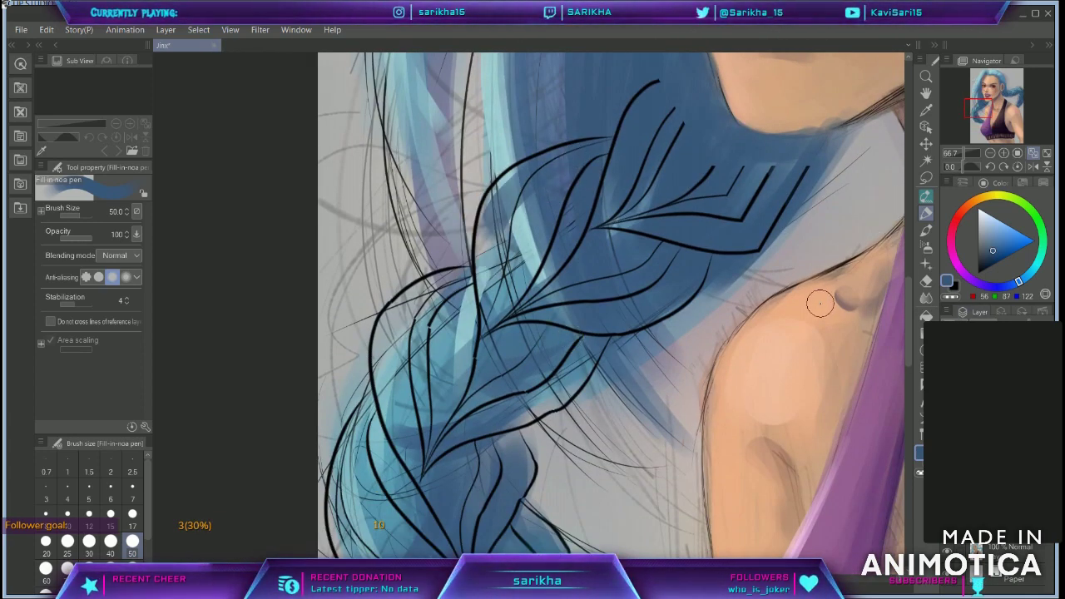
{"action": "left_click_drag", "start_coordinate": [534, 407], "coordinate": [586, 353]}
{"action": "left_click_drag", "start_coordinate": [546, 388], "coordinate": [488, 411]}
{"action": "left_click_drag", "start_coordinate": [515, 444], "coordinate": [499, 260]}
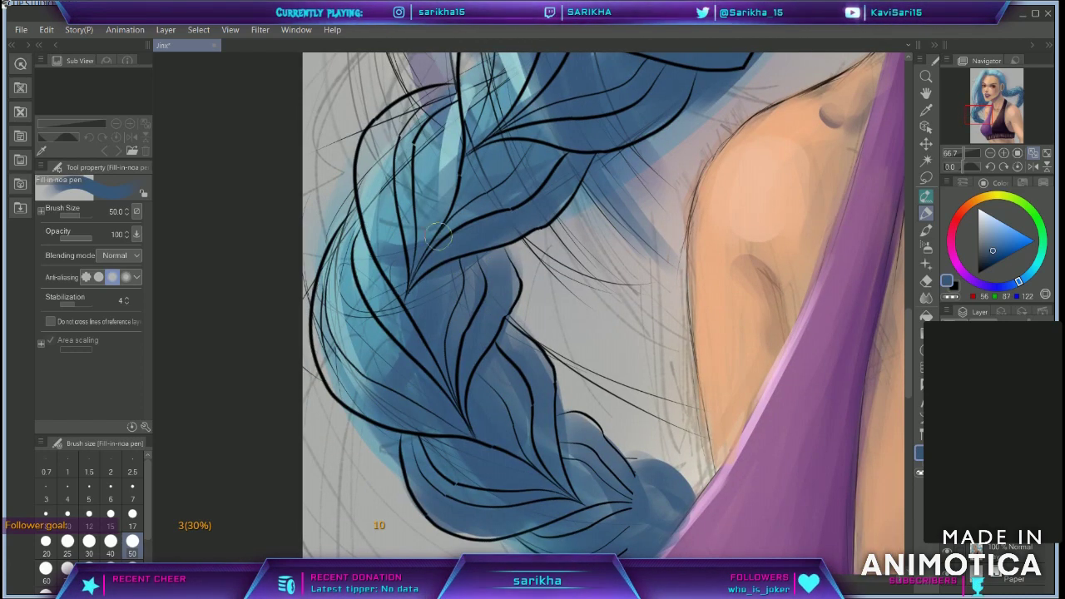
Step: Sample a light blue from the hair and paint highlights down the strands of the left braid
{"action": "left_click", "coordinate": [447, 131], "text": "alt"}
{"action": "key", "text": "bracketleft"}
{"action": "key", "text": "bracketleft"}
{"action": "key", "text": "bracketleft"}
{"action": "key", "text": "bracketright"}
{"action": "key", "text": "bracketright"}
{"action": "key", "text": "bracketright"}
{"action": "mouse_move", "coordinate": [438, 116]}
{"action": "left_mouse_down"}
{"action": "mouse_move", "coordinate": [379, 146]}
{"action": "mouse_move", "coordinate": [333, 349]}
{"action": "mouse_move", "coordinate": [453, 501]}
{"action": "left_mouse_up"}
{"action": "mouse_move", "coordinate": [509, 335]}
{"action": "left_mouse_down"}
{"action": "mouse_move", "coordinate": [544, 414]}
{"action": "mouse_move", "coordinate": [680, 508]}
{"action": "left_mouse_up"}
Step: Extend the light blue highlights along the upper strands of the left braid beneath the chin, varying the pen size
{"action": "key", "text": "bracketleft"}
{"action": "key", "text": "bracketleft"}
{"action": "key", "text": "bracketleft"}
{"action": "key", "text": "bracketleft"}
{"action": "left_click_drag", "start_coordinate": [632, 84], "coordinate": [432, 533]}
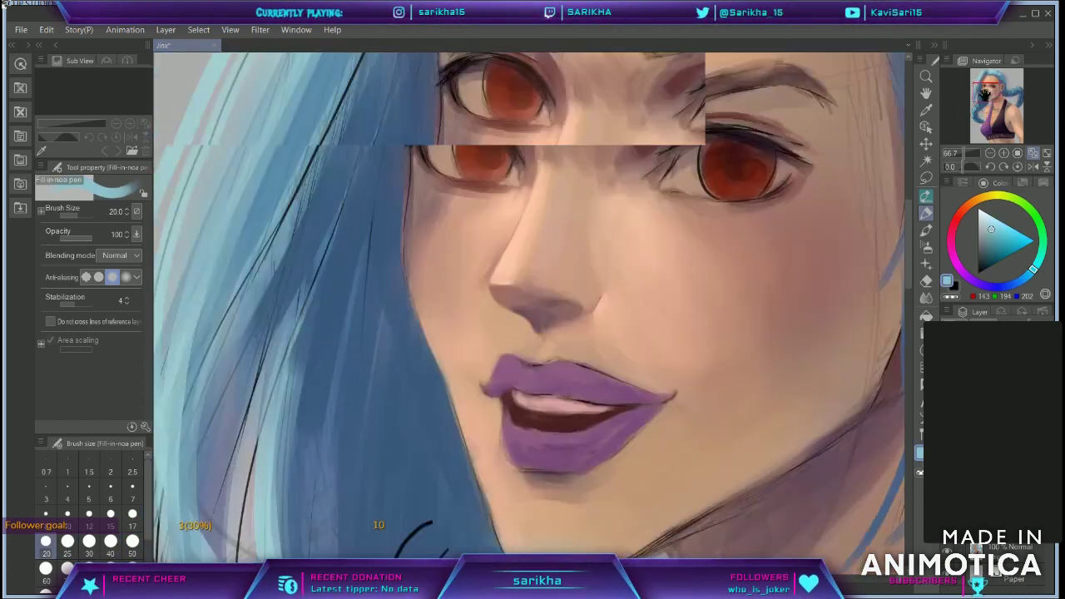
{"action": "left_click_drag", "start_coordinate": [333, 532], "coordinate": [522, 170]}
{"action": "mouse_move", "coordinate": [475, 218]}
{"action": "left_mouse_down"}
{"action": "mouse_move", "coordinate": [439, 284]}
{"action": "mouse_move", "coordinate": [527, 169]}
{"action": "left_mouse_up"}
{"action": "key", "text": "bracketright"}
{"action": "key", "text": "bracketright"}
{"action": "key", "text": "bracketright"}
{"action": "key", "text": "bracketright"}
{"action": "key", "text": "bracketleft"}
{"action": "key", "text": "bracketleft"}
{"action": "left_click_drag", "start_coordinate": [747, 196], "coordinate": [700, 255]}
{"action": "mouse_move", "coordinate": [655, 290]}
{"action": "left_mouse_down"}
{"action": "mouse_move", "coordinate": [559, 341]}
{"action": "mouse_move", "coordinate": [462, 439]}
{"action": "left_mouse_up"}
{"action": "left_click_drag", "start_coordinate": [475, 455], "coordinate": [483, 499]}
Step: Enlarge the pen and paint light blue highlights on the right braid's strands near the ear
{"action": "left_click", "coordinate": [1010, 90]}
{"action": "key", "text": "bracketright"}
{"action": "key", "text": "bracketright"}
{"action": "key", "text": "bracketright"}
{"action": "mouse_move", "coordinate": [335, 243]}
{"action": "left_mouse_down"}
{"action": "mouse_move", "coordinate": [377, 308]}
{"action": "mouse_move", "coordinate": [376, 354]}
{"action": "left_mouse_up"}
{"action": "left_click_drag", "start_coordinate": [330, 249], "coordinate": [370, 353]}
{"action": "left_click_drag", "start_coordinate": [343, 280], "coordinate": [370, 366]}
Step: Paint light blue highlights across the middle strands and outer curve of the right braid
{"action": "left_click_drag", "start_coordinate": [396, 303], "coordinate": [509, 349]}
{"action": "left_click_drag", "start_coordinate": [397, 339], "coordinate": [501, 376]}
{"action": "left_click_drag", "start_coordinate": [499, 293], "coordinate": [686, 303]}
{"action": "left_click_drag", "start_coordinate": [619, 246], "coordinate": [792, 249]}
{"action": "left_click_drag", "start_coordinate": [735, 240], "coordinate": [810, 312]}
{"action": "left_click_drag", "start_coordinate": [680, 239], "coordinate": [807, 333]}
Step: Paint light blue highlights down the hanging strands of the right braid with a smaller pen
{"action": "left_click_drag", "start_coordinate": [1015, 100], "coordinate": [1019, 101]}
{"action": "key", "text": "bracketleft"}
{"action": "key", "text": "bracketleft"}
{"action": "mouse_move", "coordinate": [564, 123]}
{"action": "left_mouse_down"}
{"action": "mouse_move", "coordinate": [558, 187]}
{"action": "mouse_move", "coordinate": [504, 298]}
{"action": "mouse_move", "coordinate": [517, 361]}
{"action": "left_mouse_up"}
{"action": "mouse_move", "coordinate": [490, 328]}
{"action": "left_mouse_down"}
{"action": "mouse_move", "coordinate": [459, 354]}
{"action": "mouse_move", "coordinate": [442, 426]}
{"action": "left_mouse_up"}
{"action": "left_click_drag", "start_coordinate": [428, 398], "coordinate": [408, 423]}
Step: Sample a mid blue from the hair, touch up a strand of the right braid, and set the pen size to 25
{"action": "left_click", "coordinate": [579, 293], "text": "alt"}
{"action": "key", "text": "bracketleft"}
{"action": "key", "text": "bracketleft"}
{"action": "key", "text": "bracketleft"}
{"action": "mouse_move", "coordinate": [497, 322]}
{"action": "left_mouse_down"}
{"action": "mouse_move", "coordinate": [540, 320]}
{"action": "mouse_move", "coordinate": [501, 368]}
{"action": "left_mouse_up"}
{"action": "key", "text": "bracketright"}
{"action": "left_click", "coordinate": [993, 81]}
{"action": "left_click", "coordinate": [823, 111], "text": "alt"}
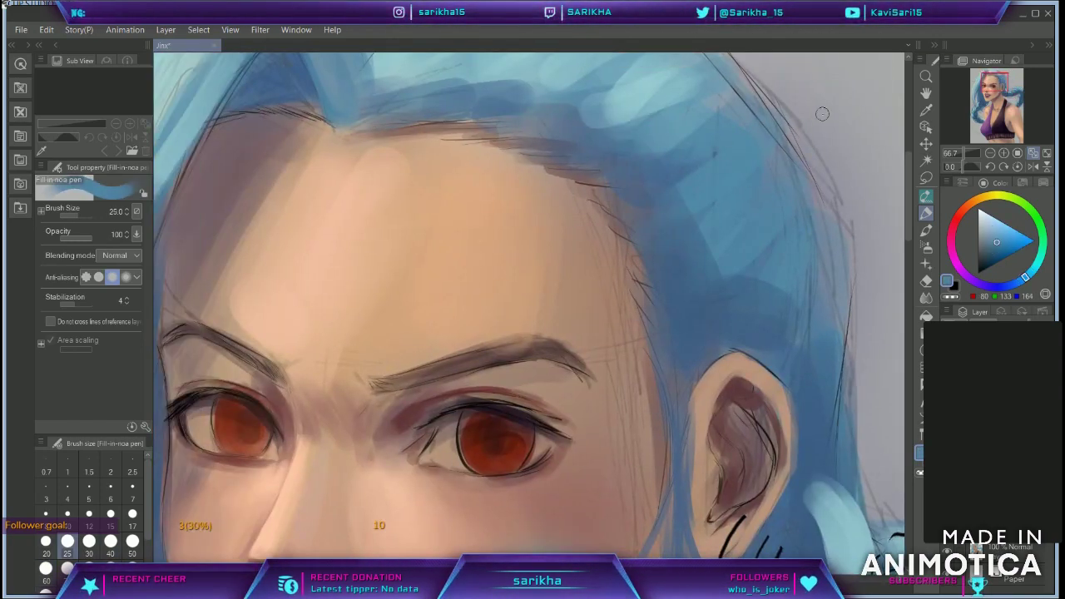
Step: Enlarge the pen to size 50 and paint mid blue tones along the right braid's outer curve
{"action": "left_click", "coordinate": [1017, 94]}
{"action": "key", "text": "bracketright"}
{"action": "key", "text": "bracketright"}
{"action": "key", "text": "bracketright"}
{"action": "left_click_drag", "start_coordinate": [480, 193], "coordinate": [363, 233]}
{"action": "left_click_drag", "start_coordinate": [426, 238], "coordinate": [396, 266]}
{"action": "left_click_drag", "start_coordinate": [532, 147], "coordinate": [651, 227]}
{"action": "left_click_drag", "start_coordinate": [676, 280], "coordinate": [600, 239]}
{"action": "left_click_drag", "start_coordinate": [620, 275], "coordinate": [569, 282]}
{"action": "left_click_drag", "start_coordinate": [701, 261], "coordinate": [695, 376]}
{"action": "mouse_move", "coordinate": [628, 351]}
{"action": "left_mouse_down"}
{"action": "mouse_move", "coordinate": [660, 415]}
{"action": "mouse_move", "coordinate": [636, 425]}
{"action": "left_mouse_up"}
Step: Shade the strands at the hanging lower end of the right braid with mid blue
{"action": "left_click_drag", "start_coordinate": [1014, 111], "coordinate": [1016, 101]}
{"action": "left_click_drag", "start_coordinate": [613, 251], "coordinate": [587, 345]}
{"action": "left_click_drag", "start_coordinate": [704, 278], "coordinate": [625, 366]}
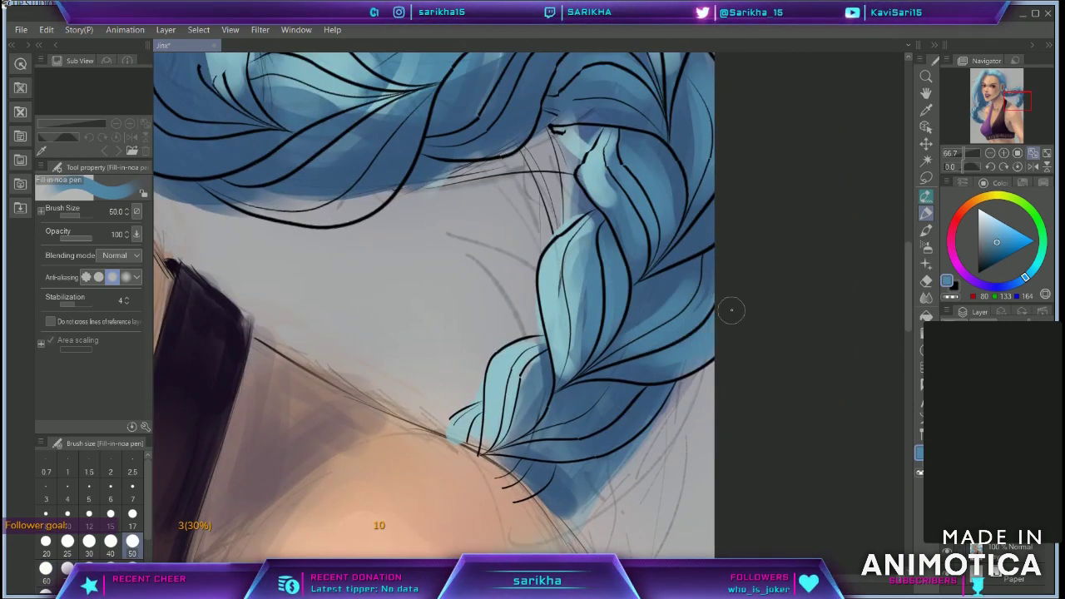
{"action": "left_click_drag", "start_coordinate": [646, 404], "coordinate": [526, 451]}
{"action": "left_click_drag", "start_coordinate": [532, 349], "coordinate": [492, 446]}
{"action": "left_click_drag", "start_coordinate": [503, 471], "coordinate": [553, 480]}
Step: Paint mid blue tones into the strands of the right braid's horizontal middle section
{"action": "left_click", "coordinate": [1007, 96]}
{"action": "left_click_drag", "start_coordinate": [1007, 96], "coordinate": [1006, 94]}
{"action": "mouse_move", "coordinate": [723, 342]}
{"action": "left_mouse_down"}
{"action": "mouse_move", "coordinate": [625, 385]}
{"action": "mouse_move", "coordinate": [628, 415]}
{"action": "left_mouse_up"}
{"action": "left_click_drag", "start_coordinate": [732, 388], "coordinate": [606, 424]}
{"action": "left_click", "coordinate": [1010, 94]}
{"action": "left_click_drag", "start_coordinate": [728, 304], "coordinate": [681, 357]}
{"action": "left_click_drag", "start_coordinate": [697, 314], "coordinate": [634, 359]}
{"action": "left_click_drag", "start_coordinate": [782, 342], "coordinate": [826, 312]}
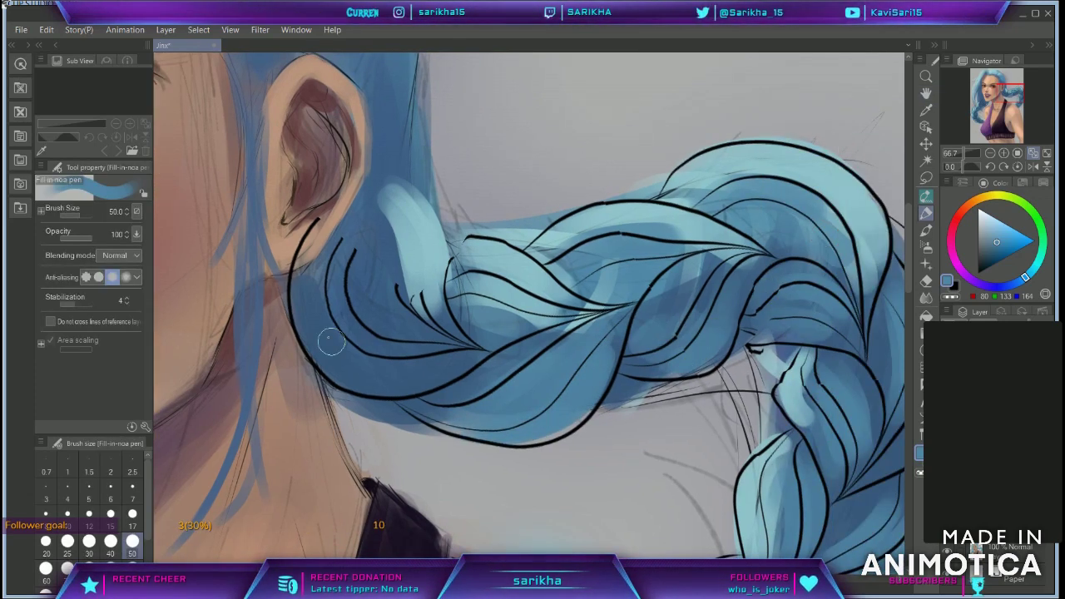
Step: Shade the base strands of the right braid below the ear with mid blue and fit the whole canvas in view
{"action": "left_click_drag", "start_coordinate": [373, 372], "coordinate": [309, 288]}
{"action": "left_click_drag", "start_coordinate": [320, 260], "coordinate": [379, 379]}
{"action": "left_click_drag", "start_coordinate": [353, 263], "coordinate": [374, 308]}
{"action": "left_click_drag", "start_coordinate": [336, 264], "coordinate": [446, 353]}
{"action": "left_click_drag", "start_coordinate": [384, 284], "coordinate": [434, 332]}
{"action": "left_click", "coordinate": [1046, 155]}
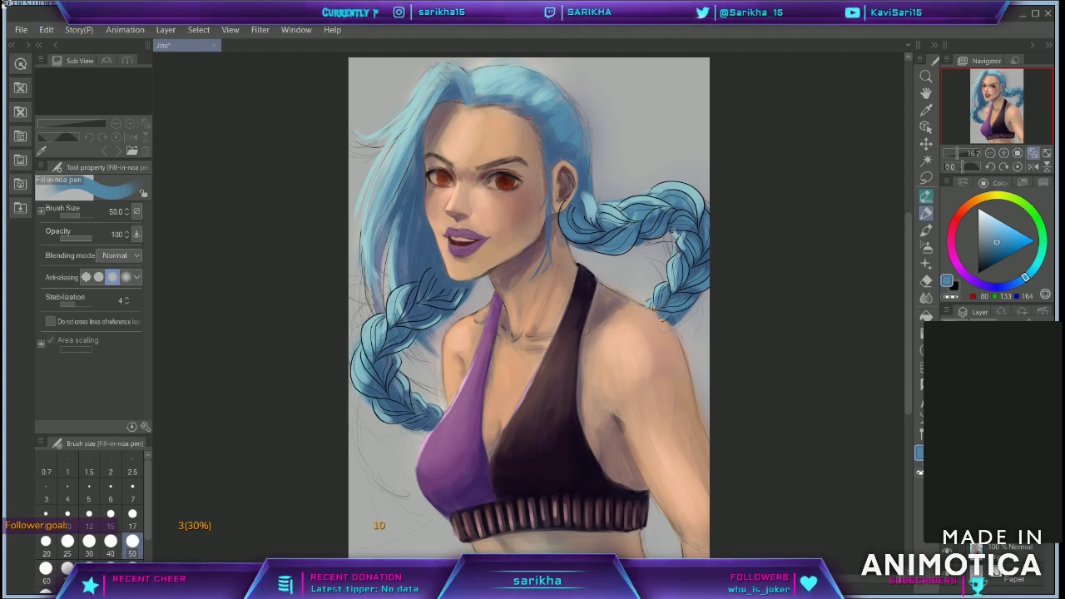
Step: Sample a mid blue from the hair and paint over the top of the left braid with the pen at size 20
{"action": "left_click", "coordinate": [539, 155], "text": "alt"}
{"action": "left_click", "coordinate": [592, 264], "text": "alt"}
{"action": "left_click", "coordinate": [433, 281], "text": "alt"}
{"action": "key", "text": "bracketleft"}
{"action": "key", "text": "bracketleft"}
{"action": "key", "text": "bracketleft"}
{"action": "key", "text": "bracketleft"}
{"action": "mouse_move", "coordinate": [445, 263]}
{"action": "left_mouse_down"}
{"action": "mouse_move", "coordinate": [420, 299]}
{"action": "mouse_move", "coordinate": [433, 286]}
{"action": "left_mouse_up"}
{"action": "left_click_drag", "start_coordinate": [454, 292], "coordinate": [437, 303]}
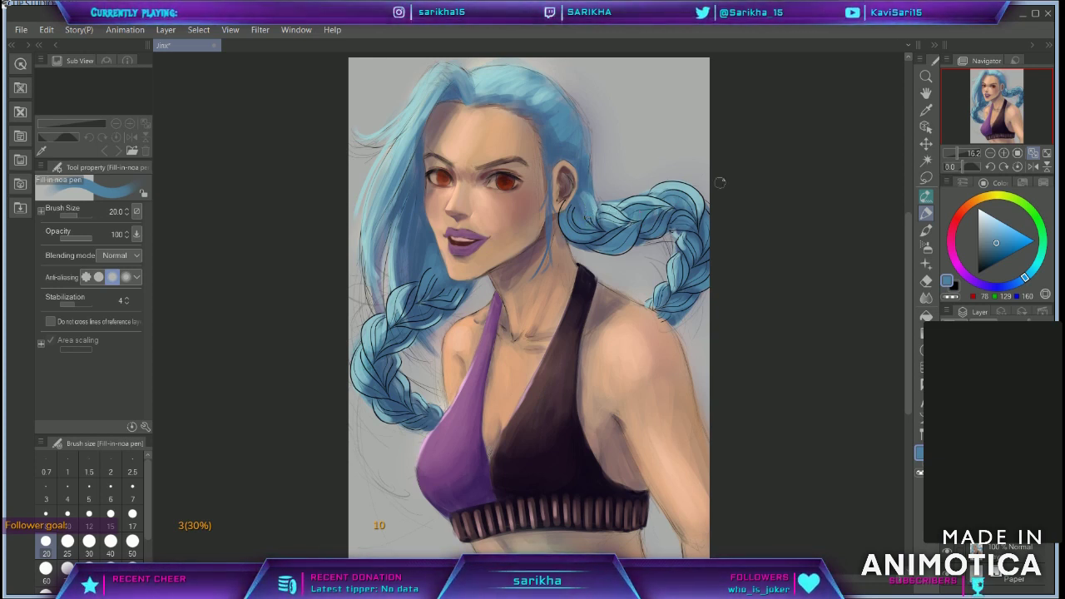
Step: Set the Fill-in-noa pen to size 5 with a dark blue sampled from the right braid, and undo the last change
{"action": "left_click", "coordinate": [502, 239], "text": "alt"}
{"action": "key", "text": "bracketleft"}
{"action": "key", "text": "bracketleft"}
{"action": "key", "text": "bracketleft"}
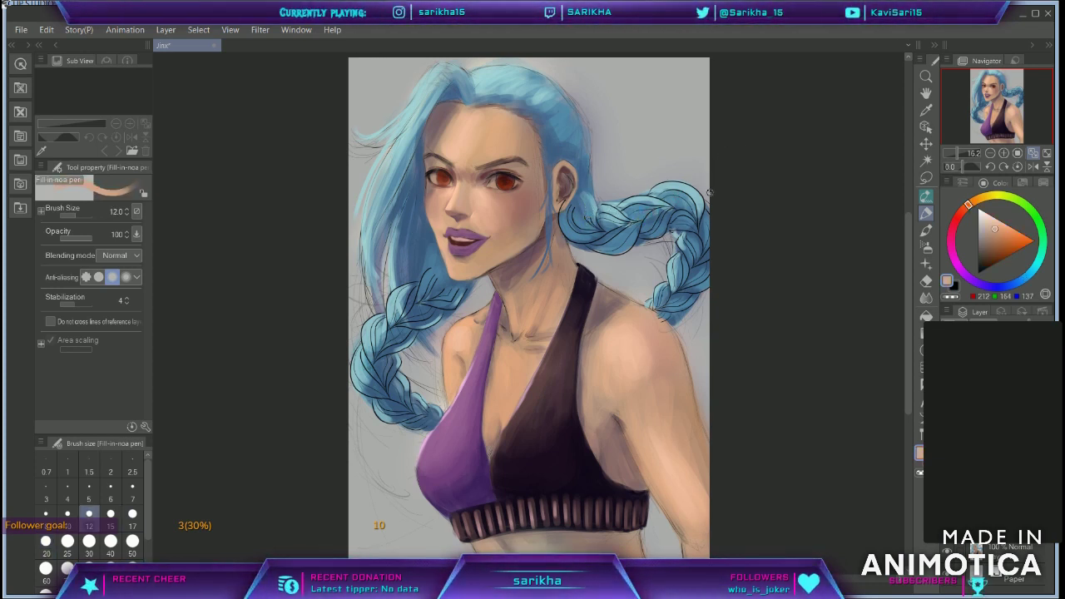
{"action": "key", "text": "bracketleft"}
{"action": "key", "text": "bracketleft"}
{"action": "key", "text": "bracketleft"}
{"action": "key", "text": "bracketleft"}
{"action": "key", "text": "bracketleft"}
{"action": "key", "text": "bracketleft"}
{"action": "left_click", "coordinate": [602, 223], "text": "alt"}
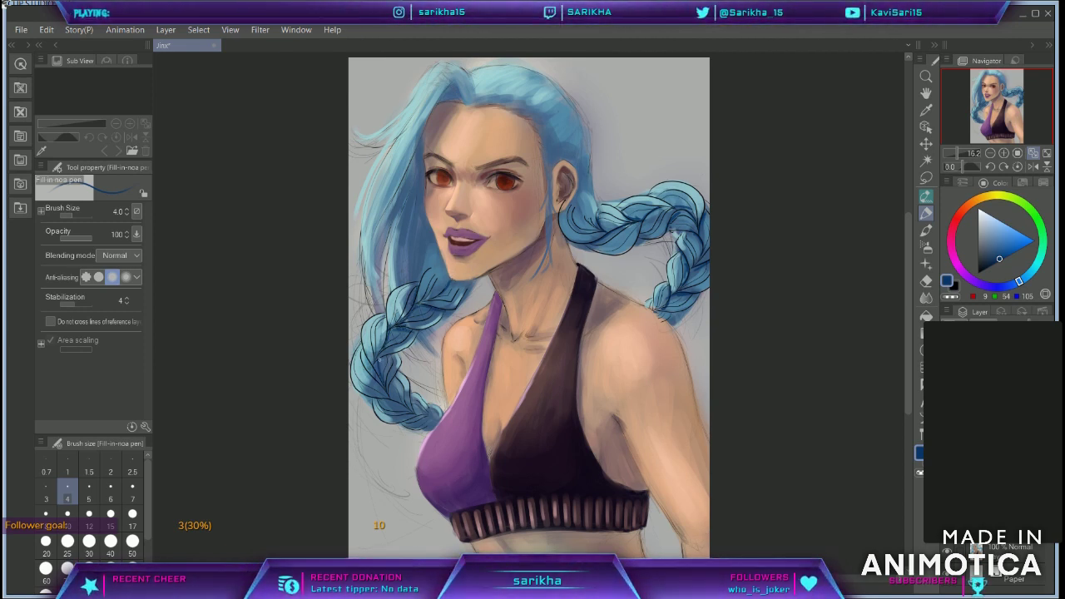
{"action": "key", "text": "bracketright"}
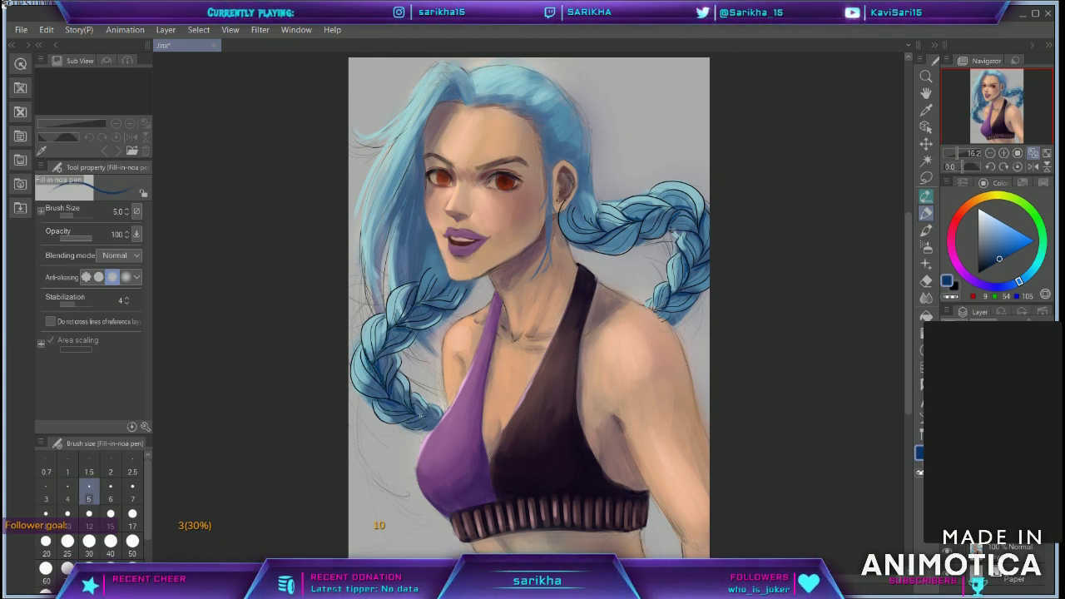
{"action": "key", "text": "ctrl+z"}
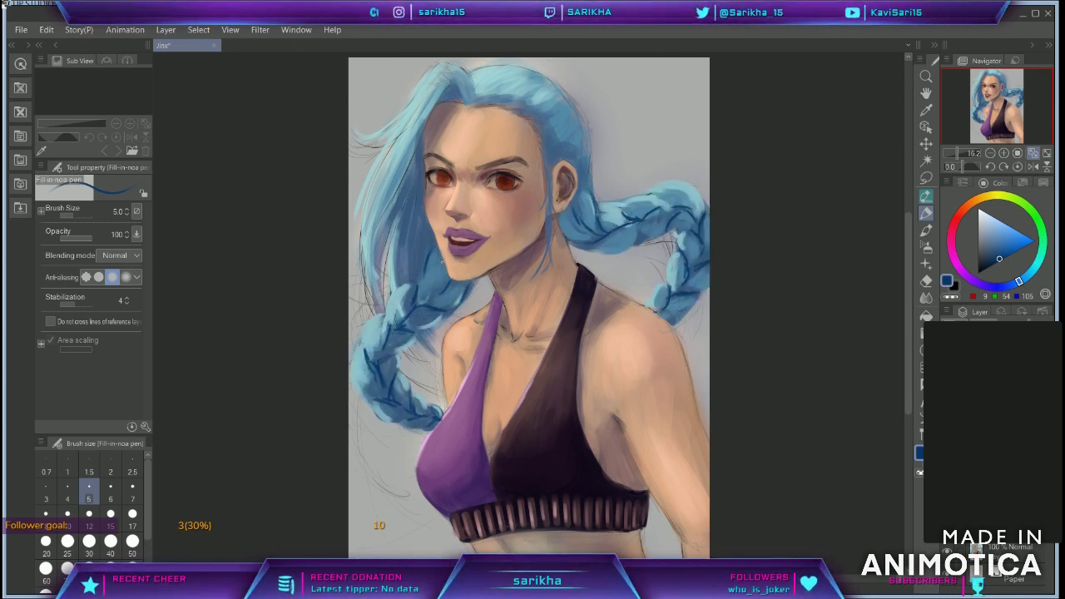
Step: Undo the last change and shade the middle strands of the right braid with mid and dark blues sampled from the hair
{"action": "key", "text": "ctrl+z"}
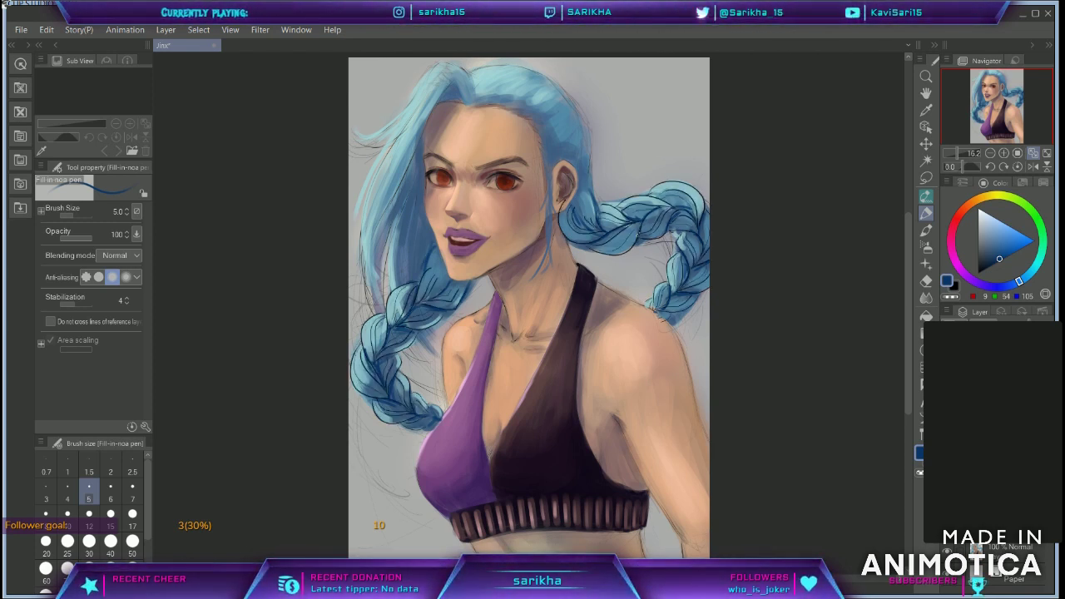
{"action": "left_click", "coordinate": [653, 226], "text": "alt"}
{"action": "left_click_drag", "start_coordinate": [644, 240], "coordinate": [663, 234]}
{"action": "left_click", "coordinate": [656, 233], "text": "alt"}
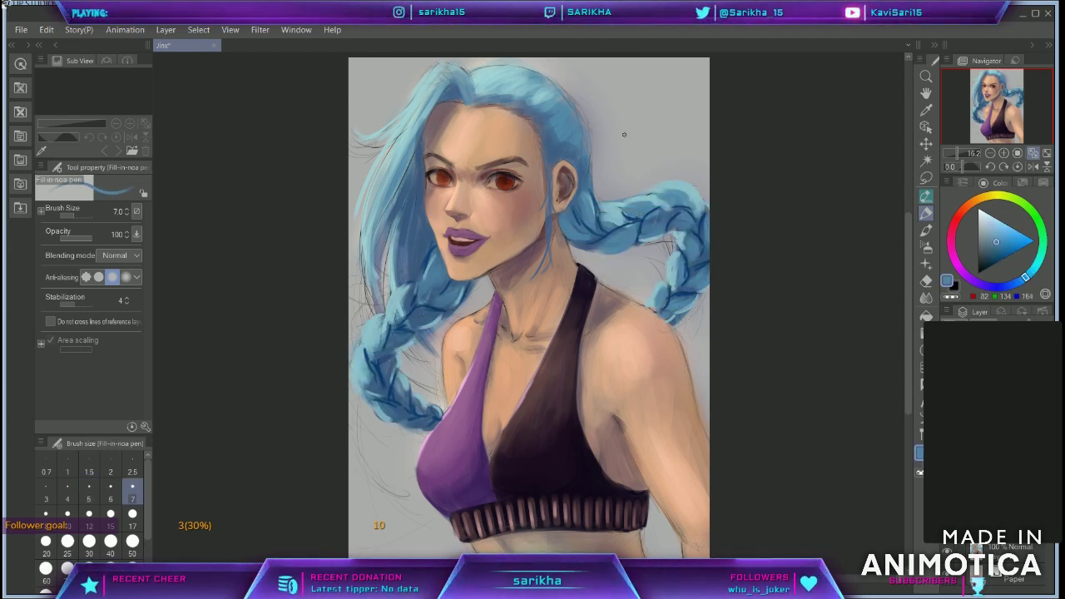
{"action": "left_click", "coordinate": [639, 214], "text": "alt"}
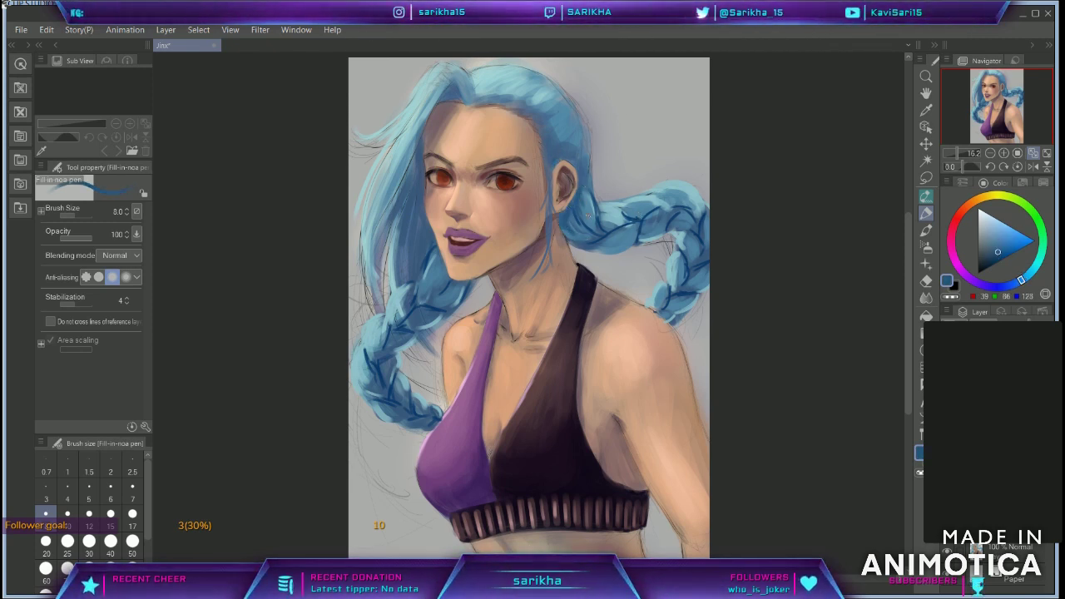
Step: Sample a dark blue beside the cheek and paint thin strands down the long front lock, starting with the pen at size 7
{"action": "left_click", "coordinate": [423, 194], "text": "alt"}
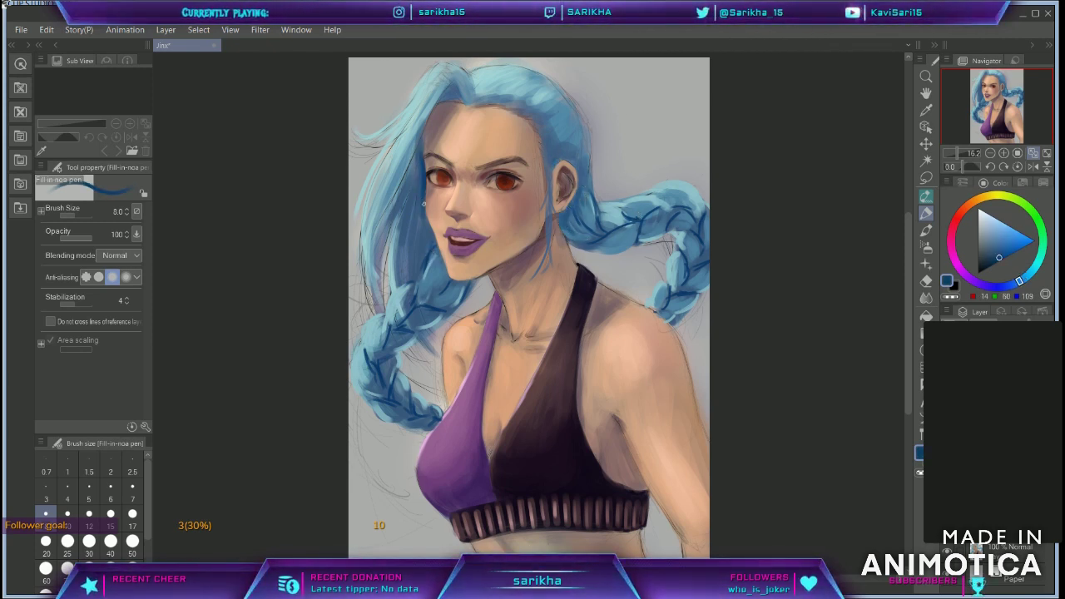
{"action": "key", "text": "bracketleft"}
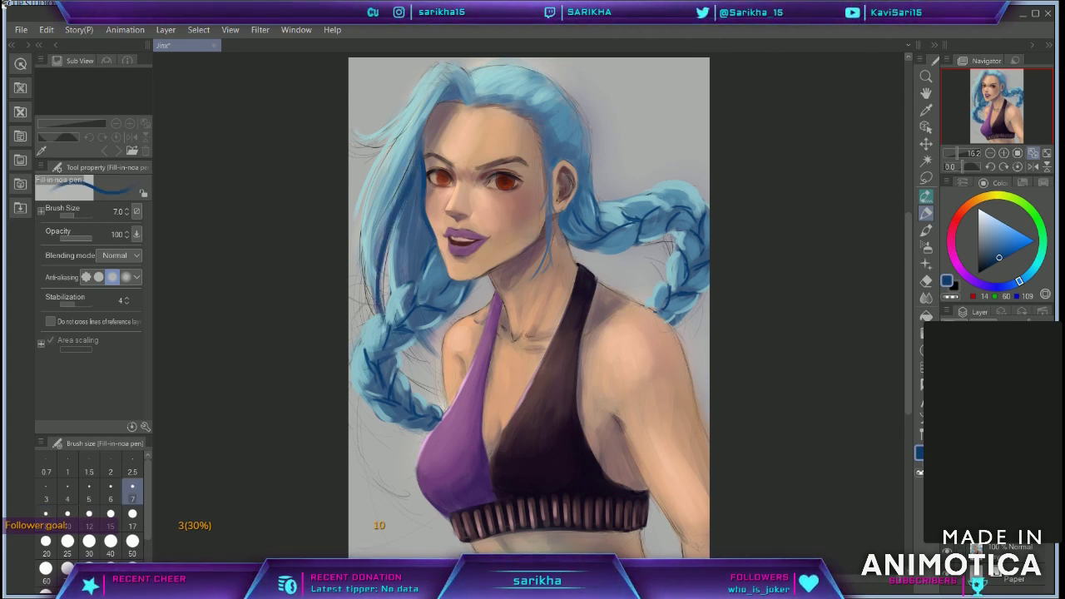
{"action": "mouse_move", "coordinate": [407, 215]}
{"action": "left_mouse_down"}
{"action": "mouse_move", "coordinate": [416, 308]}
{"action": "mouse_move", "coordinate": [449, 371]}
{"action": "left_mouse_up"}
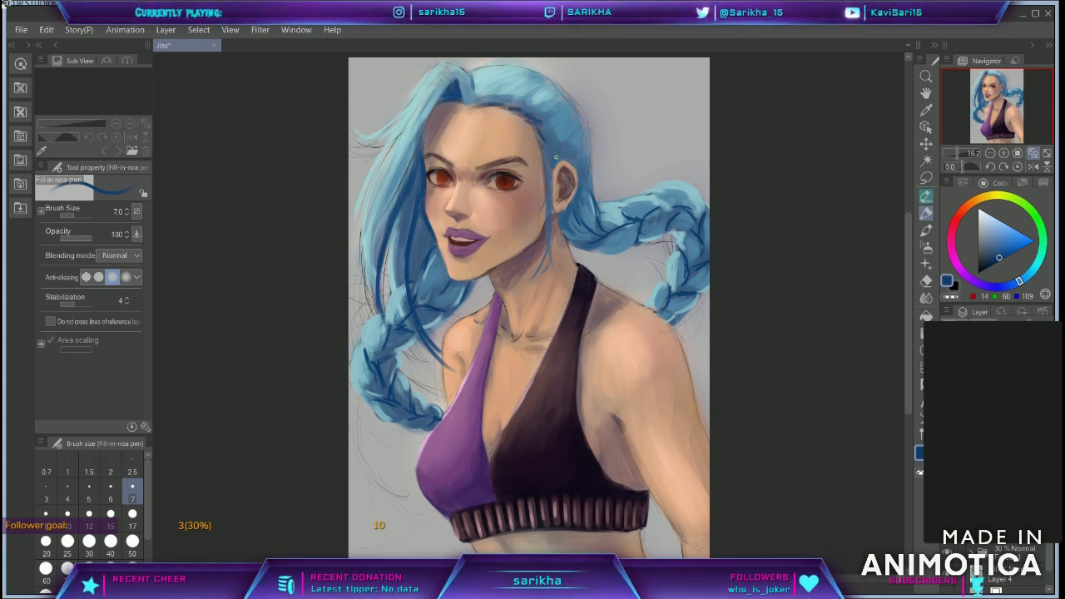
{"action": "key", "text": "bracketleft"}
{"action": "left_click_drag", "start_coordinate": [371, 241], "coordinate": [384, 340]}
{"action": "left_click_drag", "start_coordinate": [431, 251], "coordinate": [436, 349]}
Step: Darken the inner part of the front lock and the hair below the jaw with the dark blue pen at size 12
{"action": "key", "text": "bracketright"}
{"action": "key", "text": "bracketright"}
{"action": "key", "text": "bracketright"}
{"action": "key", "text": "bracketright"}
{"action": "left_click_drag", "start_coordinate": [429, 233], "coordinate": [421, 329]}
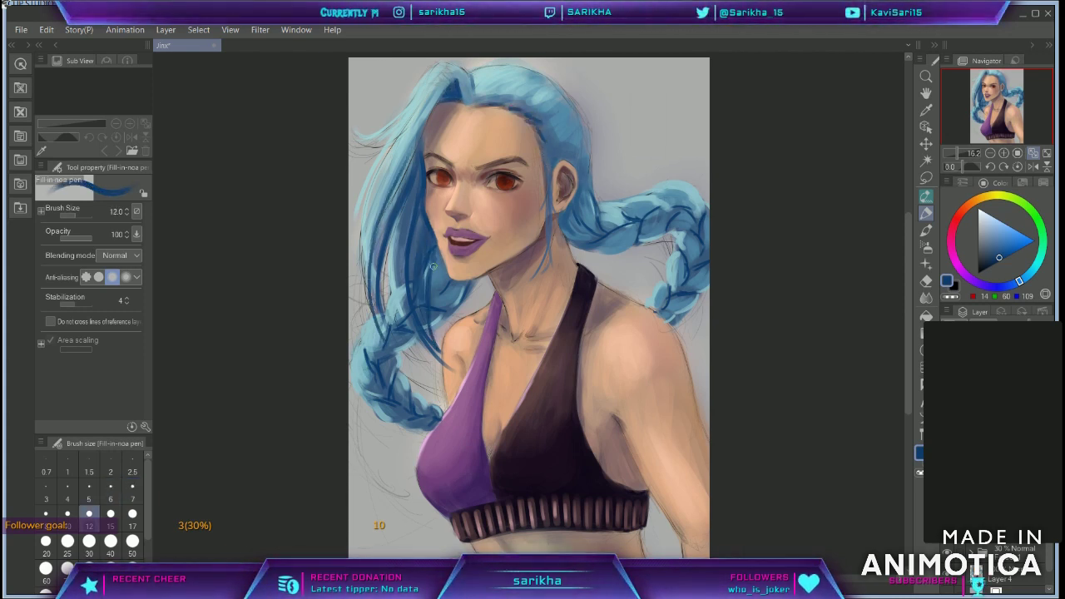
{"action": "key", "text": "bracketleft"}
{"action": "key", "text": "bracketleft"}
{"action": "key", "text": "bracketleft"}
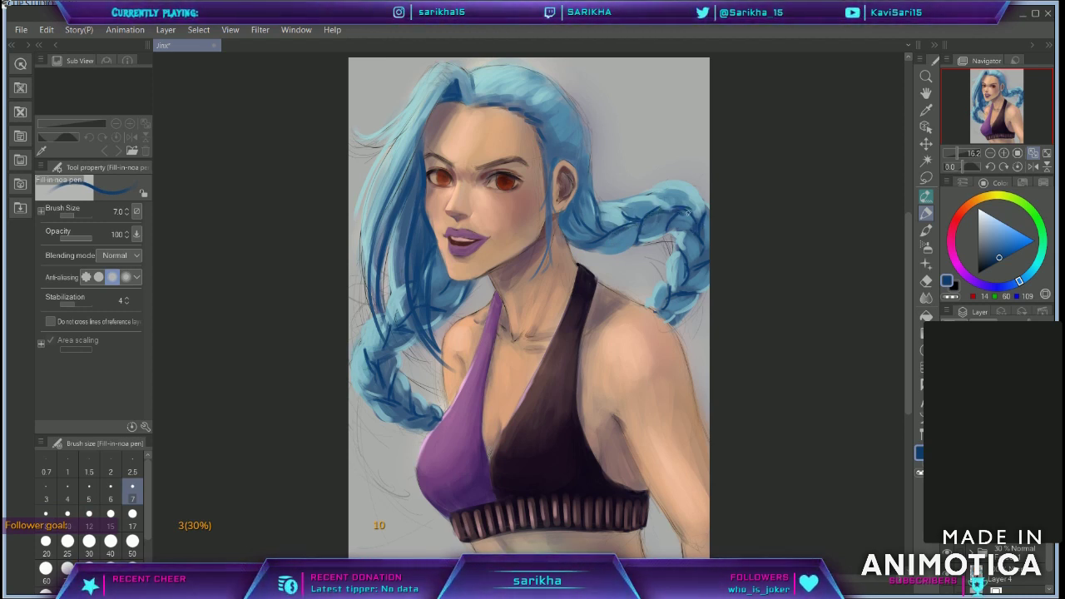
{"action": "key", "text": "bracketright"}
{"action": "key", "text": "bracketright"}
{"action": "key", "text": "bracketright"}
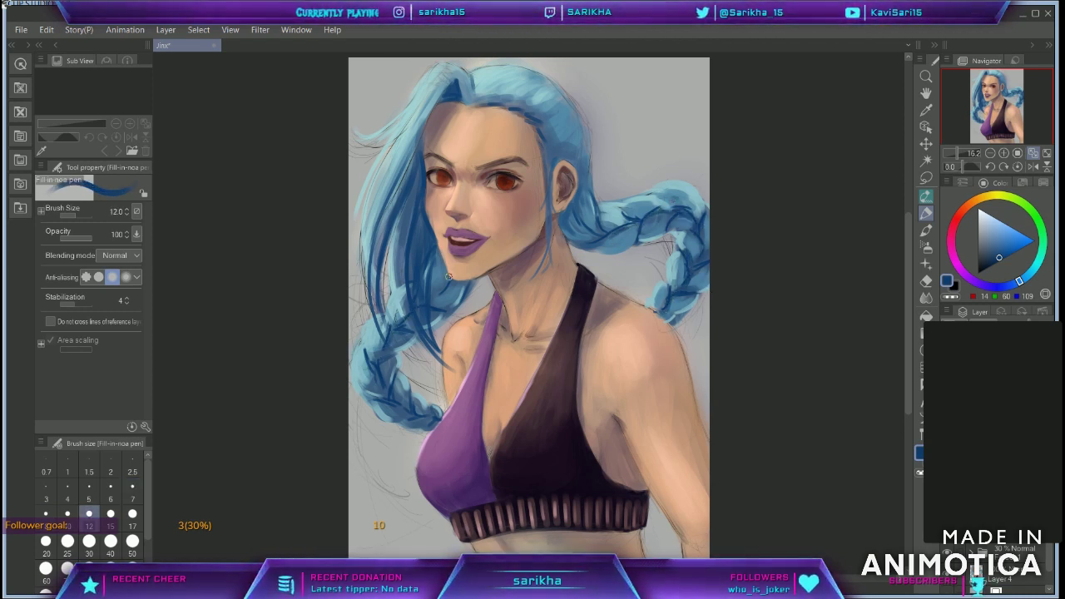
{"action": "left_click_drag", "start_coordinate": [449, 286], "coordinate": [432, 301]}
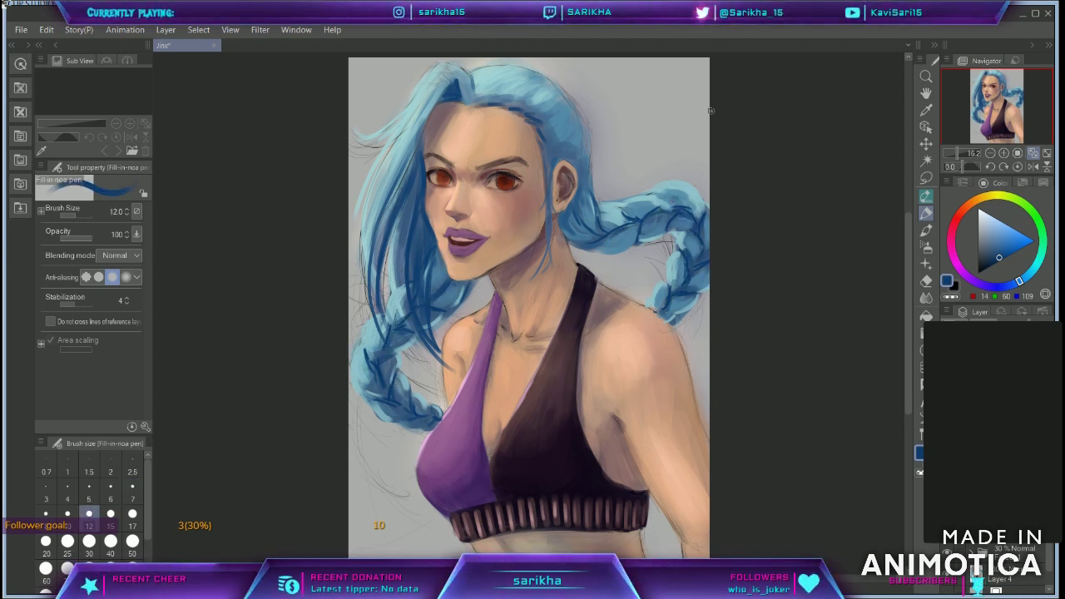
Step: Sample a mid blue from the hair above the ear and paint a broad strand down the front lock with a larger pen
{"action": "key", "text": "bracketright"}
{"action": "left_click", "coordinate": [569, 147], "text": "alt"}
{"action": "left_click_drag", "start_coordinate": [385, 204], "coordinate": [421, 327]}
Step: Paint fine strands along the front lock and its flyaway tip with sampled blues and the pen at size 5
{"action": "key", "text": "bracketleft"}
{"action": "key", "text": "bracketleft"}
{"action": "key", "text": "bracketleft"}
{"action": "key", "text": "bracketleft"}
{"action": "key", "text": "bracketleft"}
{"action": "key", "text": "bracketleft"}
{"action": "left_click", "coordinate": [403, 217], "text": "alt"}
{"action": "mouse_move", "coordinate": [396, 209]}
{"action": "left_mouse_down"}
{"action": "mouse_move", "coordinate": [403, 294]}
{"action": "mouse_move", "coordinate": [437, 345]}
{"action": "left_mouse_up"}
{"action": "left_click_drag", "start_coordinate": [401, 221], "coordinate": [418, 324]}
{"action": "left_click_drag", "start_coordinate": [379, 244], "coordinate": [381, 333]}
{"action": "left_click", "coordinate": [416, 111], "text": "alt"}
{"action": "left_click_drag", "start_coordinate": [412, 108], "coordinate": [366, 140]}
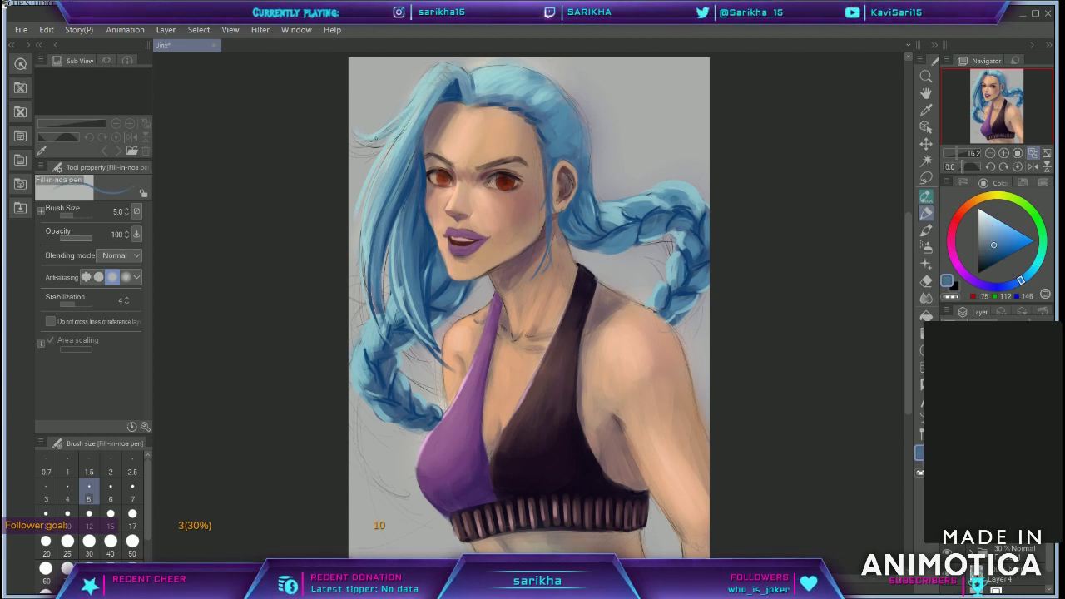
Step: Sample a light blue from the top of the hair and paint highlights on the right braid with the pen at size 10
{"action": "left_click", "coordinate": [442, 68], "text": "alt"}
{"action": "key", "text": "bracketright"}
{"action": "key", "text": "bracketright"}
{"action": "key", "text": "bracketright"}
{"action": "key", "text": "bracketright"}
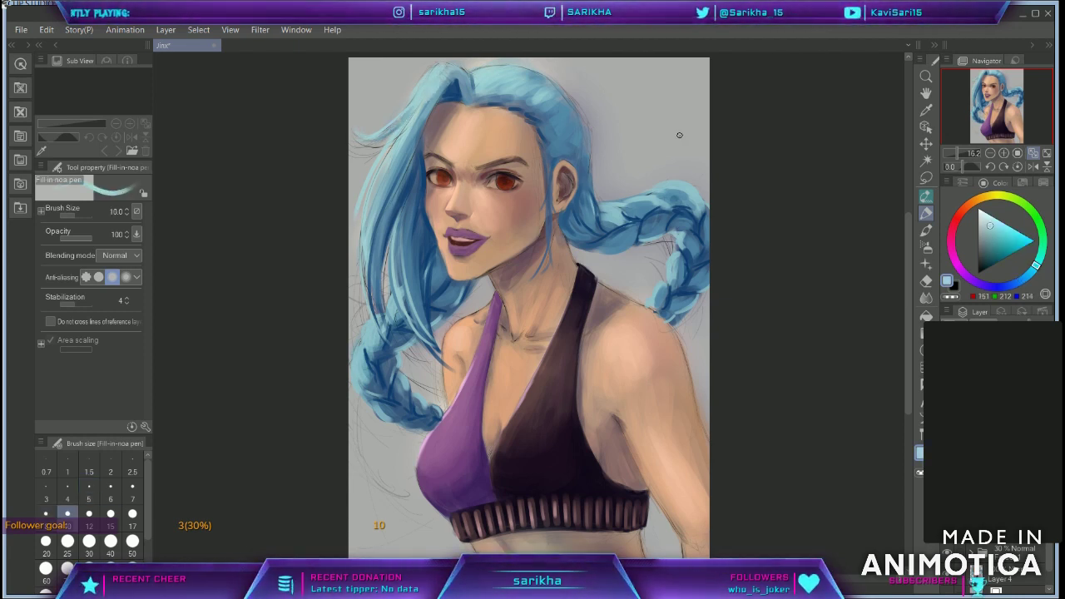
{"action": "left_click_drag", "start_coordinate": [628, 232], "coordinate": [648, 231]}
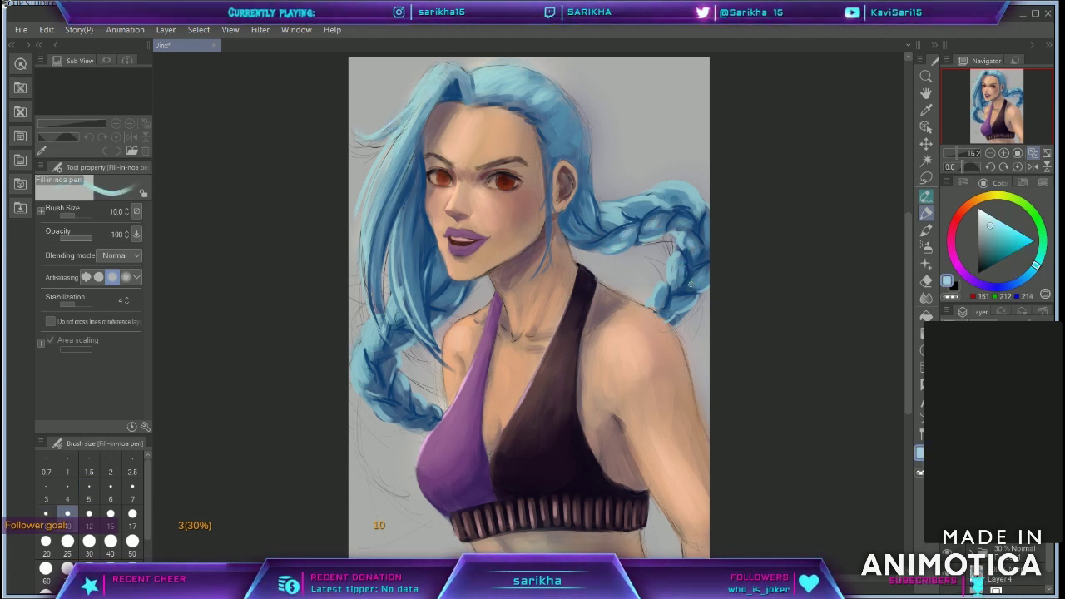
Step: Sample mid blues from the right braid and paint strands on the lower curve of the left braid
{"action": "left_click", "coordinate": [621, 239], "text": "alt"}
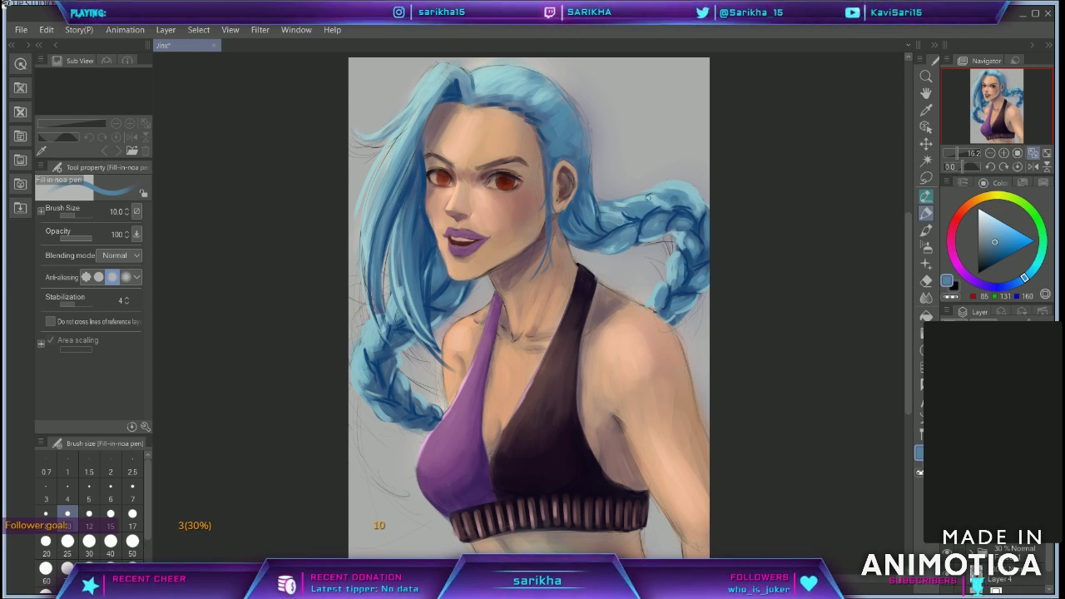
{"action": "left_click", "coordinate": [622, 200], "text": "alt"}
{"action": "left_click", "coordinate": [639, 225], "text": "alt"}
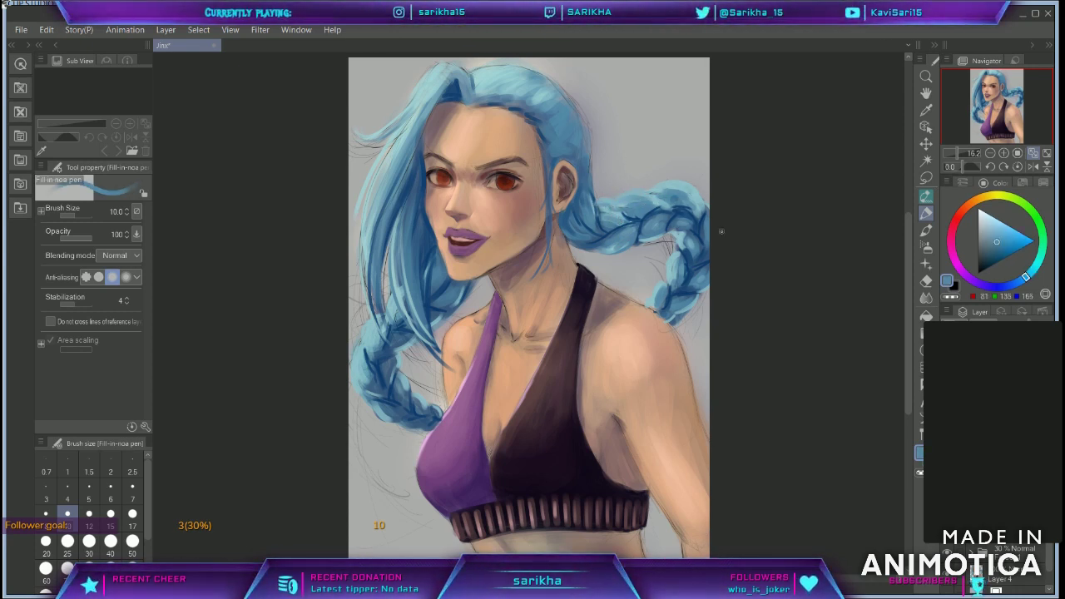
{"action": "left_click_drag", "start_coordinate": [358, 367], "coordinate": [379, 391]}
{"action": "left_click_drag", "start_coordinate": [382, 412], "coordinate": [403, 419]}
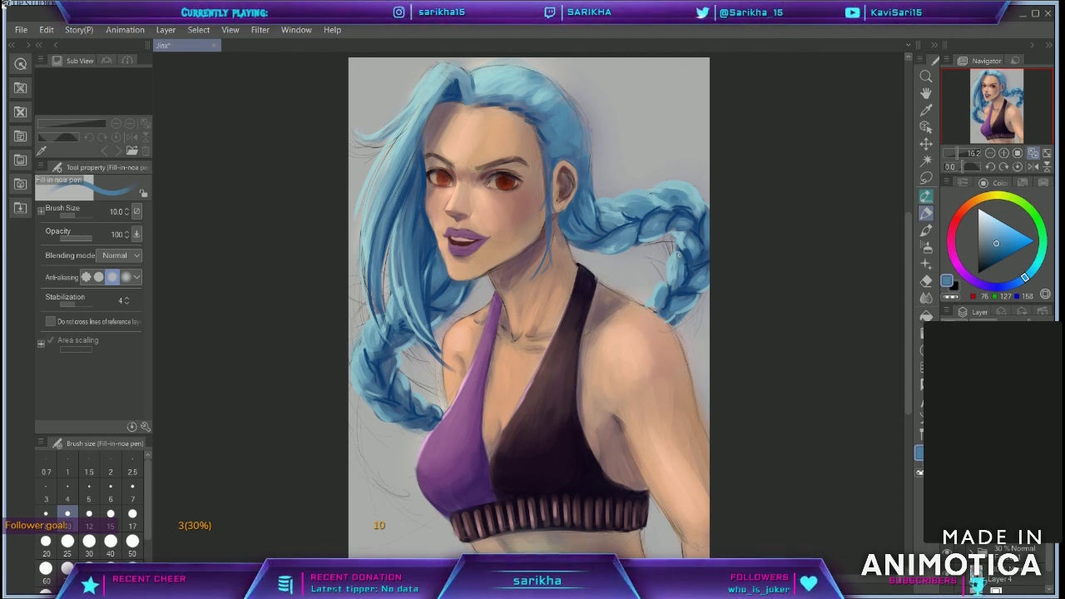
Step: Clean up the outer edge of the right shoulder and arm with sampled skin tones, enlarging the pen to size 30
{"action": "left_click", "coordinate": [670, 323], "text": "alt"}
{"action": "mouse_move", "coordinate": [607, 289]}
{"action": "left_mouse_down"}
{"action": "mouse_move", "coordinate": [651, 313]}
{"action": "mouse_move", "coordinate": [707, 444]}
{"action": "left_mouse_up"}
{"action": "key", "text": "bracketright"}
{"action": "key", "text": "bracketright"}
{"action": "key", "text": "bracketright"}
{"action": "key", "text": "bracketright"}
{"action": "key", "text": "bracketright"}
{"action": "key", "text": "bracketright"}
{"action": "left_click", "coordinate": [656, 324], "text": "alt"}
{"action": "left_click_drag", "start_coordinate": [657, 322], "coordinate": [703, 458]}
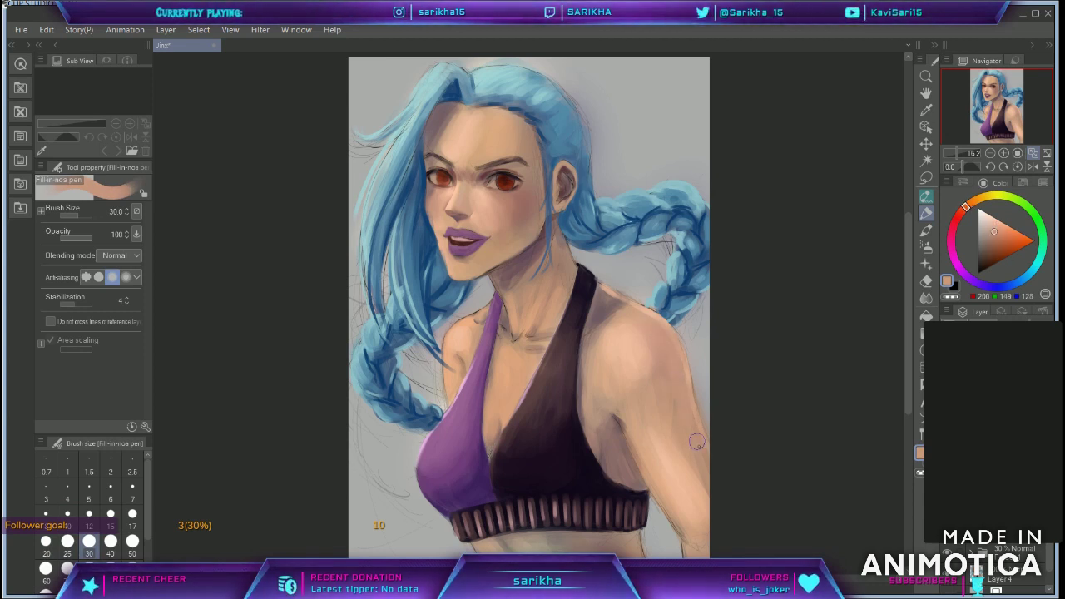
Step: Sample a skin tone beside the black strap and paint over the top of the right shoulder with the pen at size 17
{"action": "key", "text": "bracketleft"}
{"action": "key", "text": "bracketleft"}
{"action": "key", "text": "bracketleft"}
{"action": "left_click", "coordinate": [602, 305], "text": "alt"}
{"action": "mouse_move", "coordinate": [602, 299]}
{"action": "left_mouse_down"}
{"action": "mouse_move", "coordinate": [614, 308]}
{"action": "mouse_move", "coordinate": [598, 311]}
{"action": "left_mouse_up"}
{"action": "left_click_drag", "start_coordinate": [612, 294], "coordinate": [592, 291]}
Step: Set the pen to size 6 with a light skin tone sampled from the left shoulder
{"action": "left_click", "coordinate": [467, 333], "text": "alt"}
{"action": "key", "text": "bracketleft"}
{"action": "key", "text": "bracketleft"}
{"action": "key", "text": "bracketleft"}
{"action": "key", "text": "bracketleft"}
{"action": "key", "text": "bracketleft"}
{"action": "key", "text": "bracketleft"}
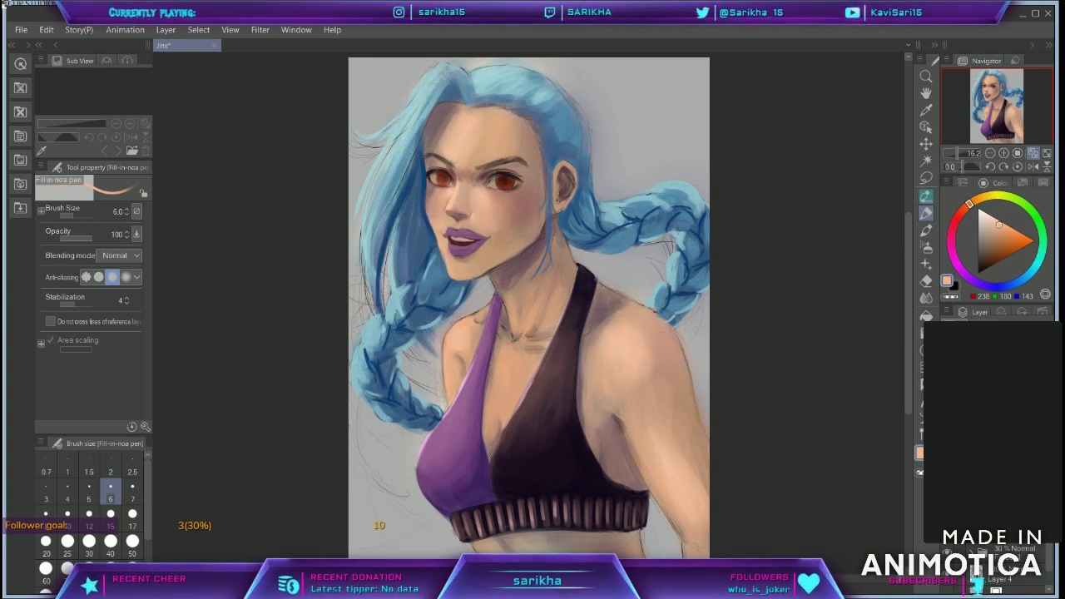
Step: Paint the upper rim of the right eye's iris with a red sampled from the iris and the pen at size 20
{"action": "left_click", "coordinate": [1016, 153]}
{"action": "left_click_drag", "start_coordinate": [994, 87], "coordinate": [988, 89]}
{"action": "left_click", "coordinate": [768, 253], "text": "alt"}
{"action": "key", "text": "bracketright"}
{"action": "key", "text": "bracketright"}
{"action": "key", "text": "bracketright"}
{"action": "key", "text": "bracketright"}
{"action": "key", "text": "bracketright"}
{"action": "key", "text": "bracketright"}
{"action": "key", "text": "bracketright"}
{"action": "mouse_move", "coordinate": [746, 185]}
{"action": "left_mouse_down"}
{"action": "mouse_move", "coordinate": [751, 261]}
{"action": "mouse_move", "coordinate": [760, 184]}
{"action": "left_mouse_up"}
Step: Shade the outer corner of the right eye's white with a sampled brownish tone and the pen at size 15
{"action": "left_click", "coordinate": [857, 237], "text": "alt"}
{"action": "key", "text": "bracketleft"}
{"action": "key", "text": "bracketleft"}
{"action": "left_click_drag", "start_coordinate": [852, 223], "coordinate": [840, 265]}
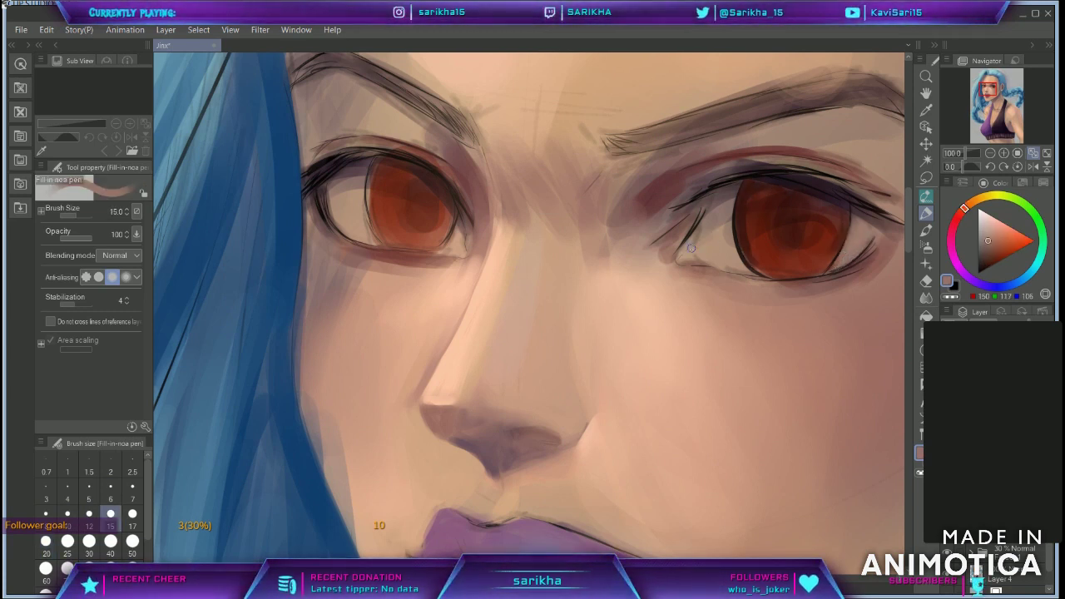
{"action": "left_click", "coordinate": [699, 238], "text": "alt"}
Step: Darken the rims of both irises with a dark tone sampled from the right iris edge
{"action": "left_click", "coordinate": [742, 205], "text": "alt"}
{"action": "left_click_drag", "start_coordinate": [742, 247], "coordinate": [758, 271]}
{"action": "left_click_drag", "start_coordinate": [849, 217], "coordinate": [815, 270]}
{"action": "key", "text": "bracketright"}
{"action": "key", "text": "bracketleft"}
{"action": "left_click_drag", "start_coordinate": [371, 198], "coordinate": [386, 243]}
{"action": "left_click_drag", "start_coordinate": [373, 163], "coordinate": [366, 195]}
{"action": "mouse_move", "coordinate": [438, 246]}
{"action": "left_mouse_down"}
{"action": "mouse_move", "coordinate": [455, 219]}
{"action": "mouse_move", "coordinate": [419, 217]}
{"action": "mouse_move", "coordinate": [416, 230]}
{"action": "left_mouse_up"}
Step: Shade the centres of both irises with a dark red and the pen at size 30
{"action": "key", "text": "bracketright"}
{"action": "key", "text": "bracketright"}
{"action": "key", "text": "bracketright"}
{"action": "key", "text": "bracketright"}
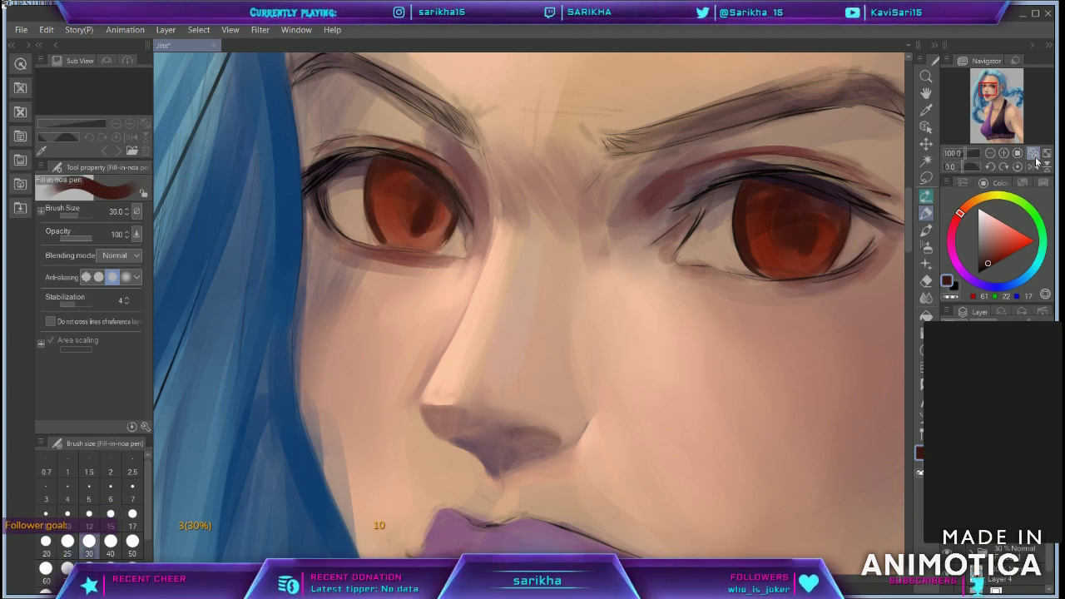
{"action": "left_click", "coordinate": [771, 250], "text": "alt"}
{"action": "left_click_drag", "start_coordinate": [748, 222], "coordinate": [755, 258]}
{"action": "mouse_move", "coordinate": [382, 219]}
{"action": "left_mouse_down"}
{"action": "mouse_move", "coordinate": [398, 242]}
{"action": "mouse_move", "coordinate": [444, 222]}
{"action": "left_mouse_up"}
{"action": "left_click_drag", "start_coordinate": [396, 209], "coordinate": [412, 239]}
Step: Choose a saturated bright red and paint glowing tones around the pupils and lower parts of both irises
{"action": "left_click", "coordinate": [1018, 241]}
{"action": "mouse_move", "coordinate": [756, 239]}
{"action": "left_mouse_down"}
{"action": "mouse_move", "coordinate": [779, 265]}
{"action": "mouse_move", "coordinate": [755, 256]}
{"action": "left_mouse_up"}
{"action": "left_click_drag", "start_coordinate": [374, 206], "coordinate": [411, 244]}
{"action": "mouse_move", "coordinate": [418, 246]}
{"action": "left_mouse_down"}
{"action": "mouse_move", "coordinate": [446, 233]}
{"action": "mouse_move", "coordinate": [412, 236]}
{"action": "left_mouse_up"}
{"action": "left_click_drag", "start_coordinate": [741, 237], "coordinate": [772, 273]}
{"action": "left_click_drag", "start_coordinate": [833, 240], "coordinate": [823, 262]}
Step: Choose a light pinkish red and add highlights to the lower irises and a reflection spot in each eye at size 20
{"action": "left_click", "coordinate": [1004, 222]}
{"action": "key", "text": "bracketleft"}
{"action": "key", "text": "bracketleft"}
{"action": "key", "text": "bracketleft"}
{"action": "left_click_drag", "start_coordinate": [753, 238], "coordinate": [764, 268]}
{"action": "left_click_drag", "start_coordinate": [392, 237], "coordinate": [391, 218]}
{"action": "left_click_drag", "start_coordinate": [801, 204], "coordinate": [805, 204]}
{"action": "key", "text": "["}
{"action": "left_click", "coordinate": [428, 203]}
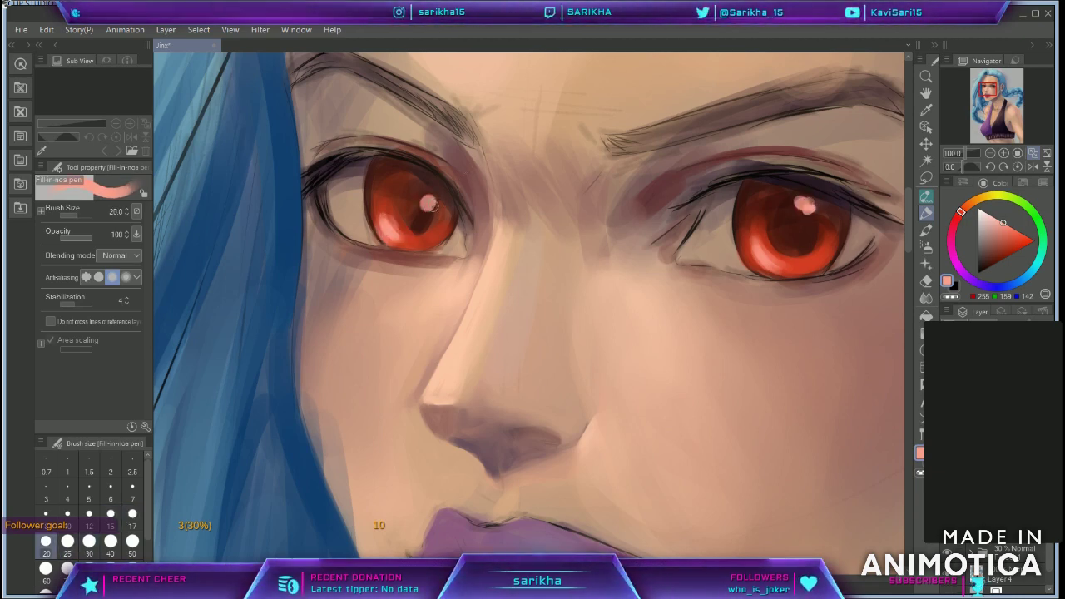
Step: Choose a near-white colour, dab a bright reflection spot in each eye and fit the whole canvas in view
{"action": "left_click", "coordinate": [981, 210]}
{"action": "left_click", "coordinate": [429, 203]}
{"action": "left_click", "coordinate": [805, 204]}
{"action": "key", "text": "["}
{"action": "left_click", "coordinate": [1047, 153]}
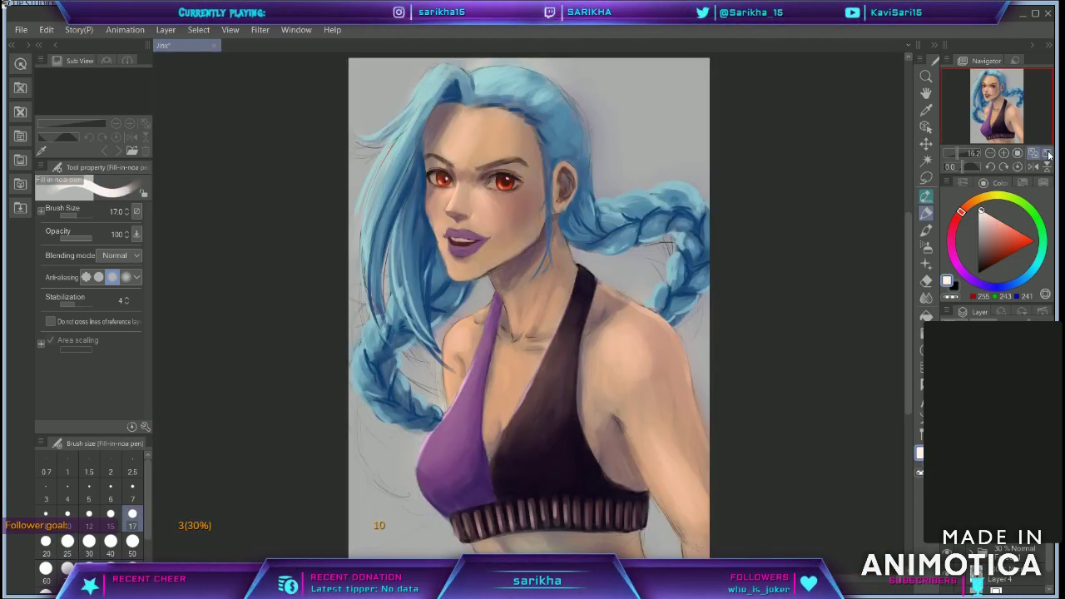
Step: Thicken the lash lines of both eyes with sampled dark tones, reducing the pen from size 17 to 10
{"action": "left_click", "coordinate": [1018, 154]}
{"action": "left_click_drag", "start_coordinate": [993, 94], "coordinate": [986, 88]}
{"action": "left_click", "coordinate": [748, 279], "text": "alt"}
{"action": "key", "text": "ctrl+minus"}
{"action": "mouse_move", "coordinate": [745, 281]}
{"action": "left_mouse_down"}
{"action": "mouse_move", "coordinate": [794, 261]}
{"action": "mouse_move", "coordinate": [822, 304]}
{"action": "mouse_move", "coordinate": [782, 277]}
{"action": "left_mouse_up"}
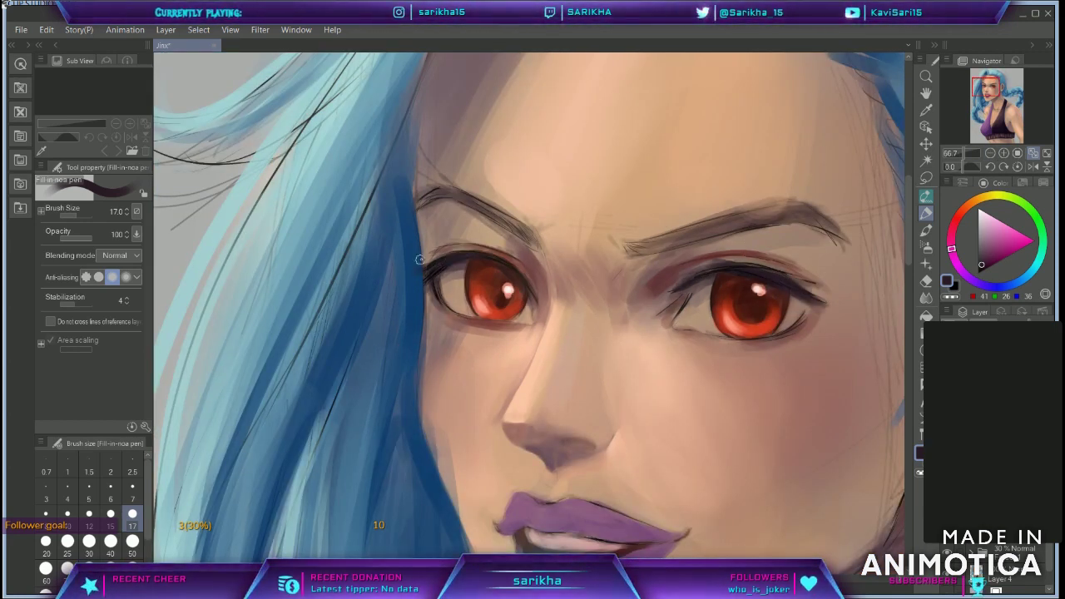
{"action": "key", "text": "bracketleft"}
{"action": "key", "text": "bracketleft"}
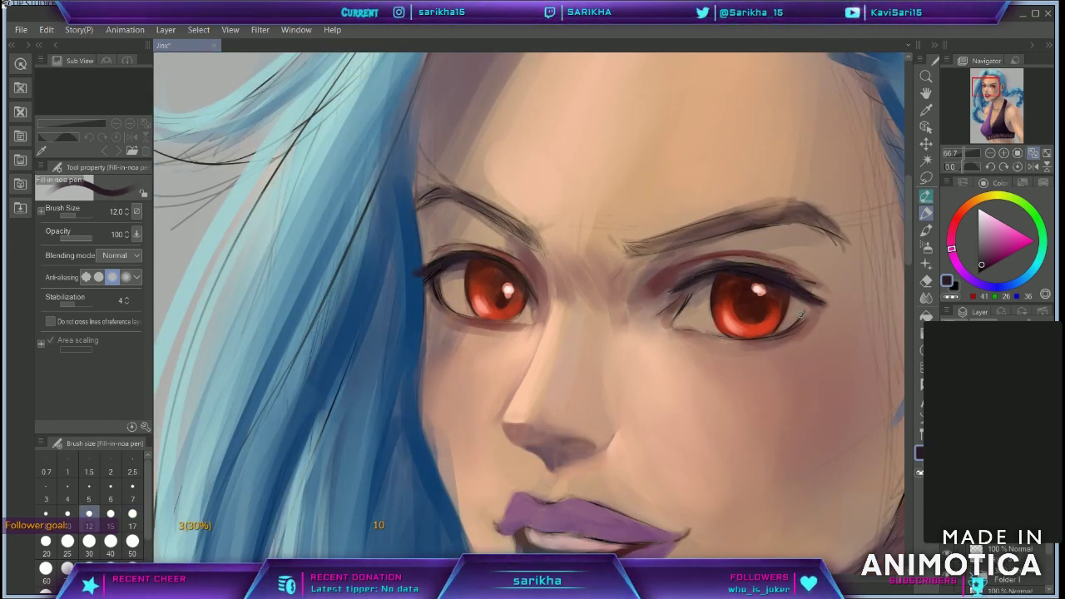
{"action": "key", "text": "bracketleft"}
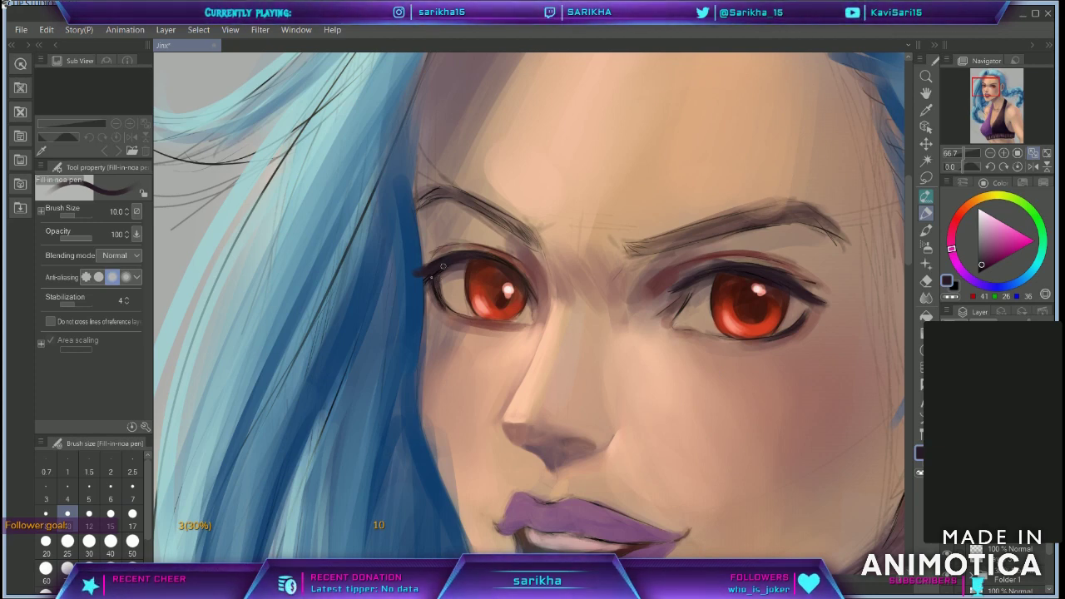
{"action": "left_click", "coordinate": [443, 279], "text": "alt"}
{"action": "left_click", "coordinate": [804, 303], "text": "alt"}
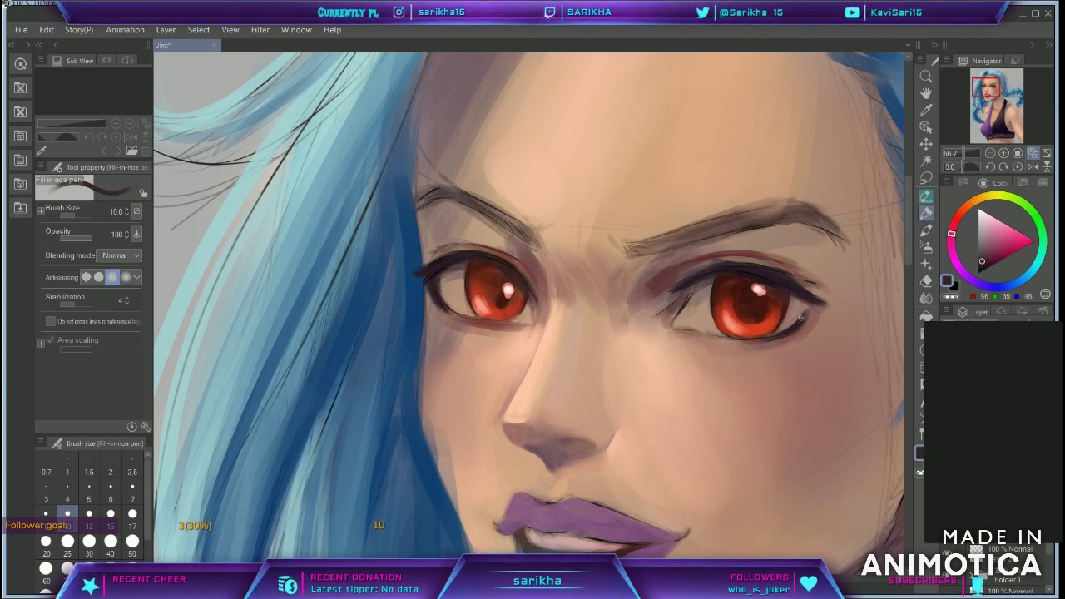
Step: Sample a skin tone below the right eye and paint along its lower lid with the pen at size 12
{"action": "left_click", "coordinate": [723, 346], "text": "alt"}
{"action": "key", "text": "bracketright"}
{"action": "left_click_drag", "start_coordinate": [716, 340], "coordinate": [750, 343]}
Step: Flip the canvas view horizontally and soften the skin under the eye beside the long front lock at size 20
{"action": "key", "text": "h"}
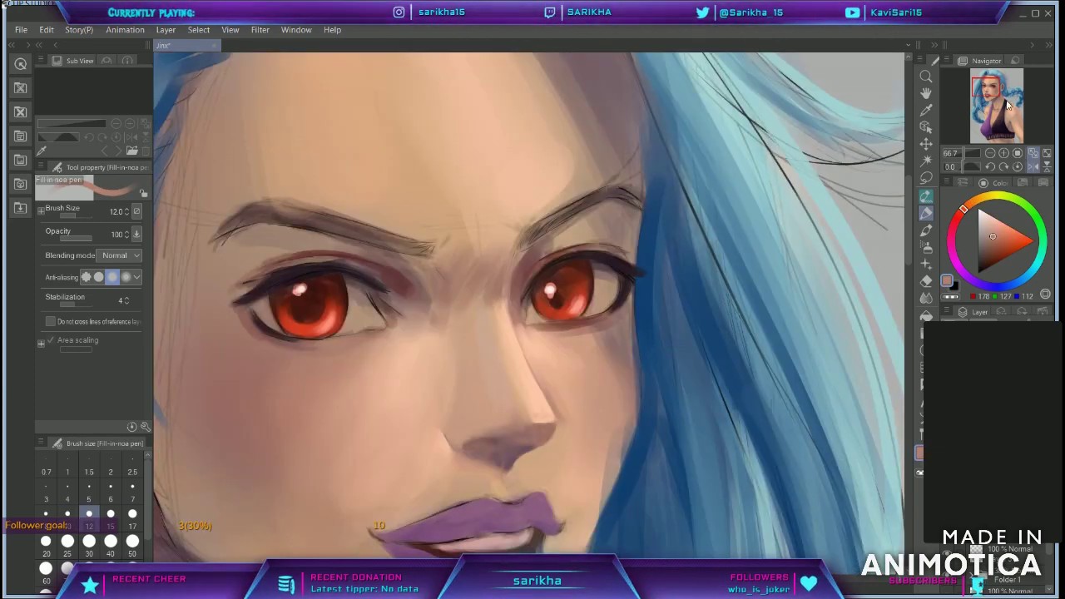
{"action": "left_click_drag", "start_coordinate": [628, 236], "coordinate": [826, 148]}
{"action": "key", "text": "bracketright"}
{"action": "key", "text": "bracketright"}
{"action": "left_click_drag", "start_coordinate": [734, 240], "coordinate": [801, 230]}
{"action": "key", "text": "bracketright"}
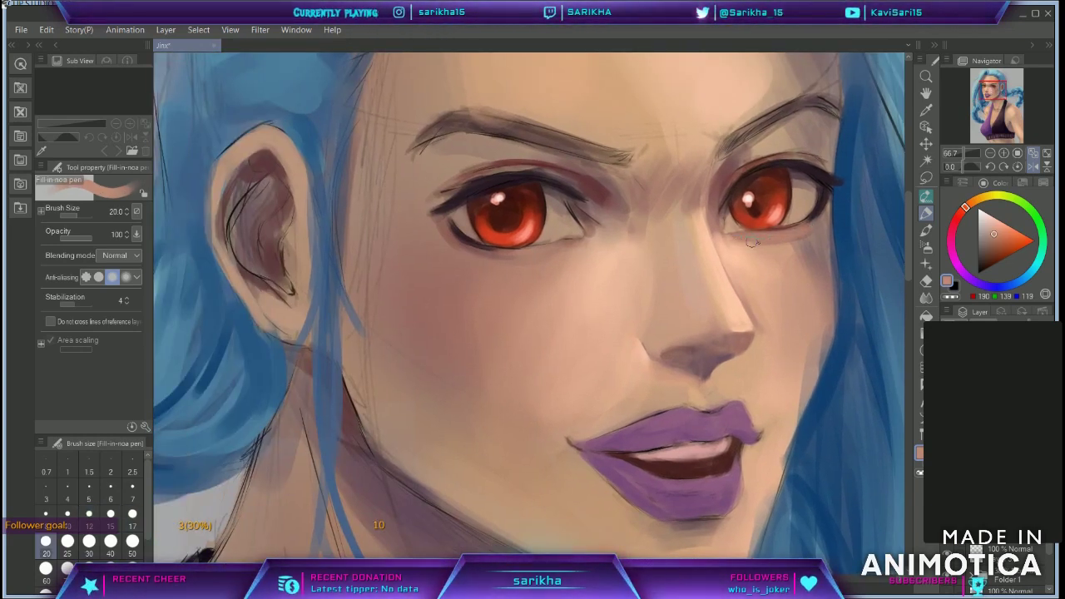
{"action": "left_click", "coordinate": [732, 241], "text": "alt"}
{"action": "left_click_drag", "start_coordinate": [731, 241], "coordinate": [775, 239]}
Step: Reduce the pen to size 6, sample a skin tone at the far eye's outer corner and refine its lower lid
{"action": "key", "text": "bracketleft"}
{"action": "key", "text": "bracketleft"}
{"action": "key", "text": "bracketleft"}
{"action": "key", "text": "bracketleft"}
{"action": "key", "text": "bracketleft"}
{"action": "key", "text": "bracketleft"}
{"action": "key", "text": "bracketleft"}
{"action": "left_click", "coordinate": [819, 213], "text": "alt"}
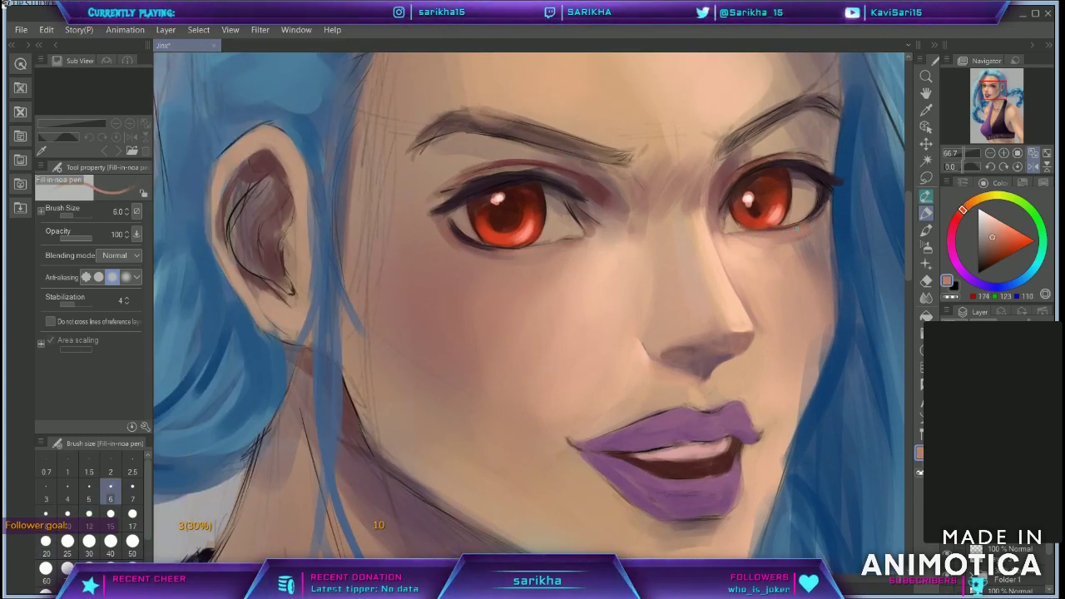
{"action": "key", "text": "bracketleft"}
{"action": "key", "text": "bracketleft"}
Step: Sample the dark lash tone, raise the pen to size 25 and thicken the ear-side eye's lower lash line
{"action": "left_click", "coordinate": [570, 176], "text": "alt"}
{"action": "key", "text": "bracketright"}
{"action": "key", "text": "bracketright"}
{"action": "key", "text": "bracketright"}
{"action": "key", "text": "bracketright"}
{"action": "key", "text": "bracketright"}
{"action": "key", "text": "bracketright"}
{"action": "key", "text": "bracketright"}
{"action": "key", "text": "bracketright"}
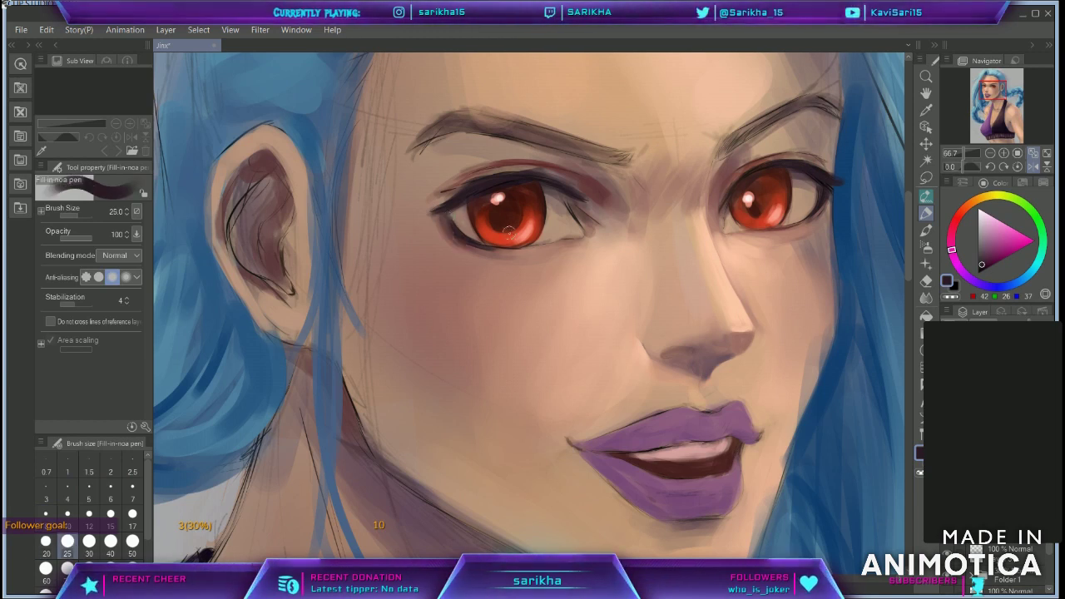
{"action": "left_click_drag", "start_coordinate": [471, 246], "coordinate": [521, 251]}
Step: Sample nearby skin tones and soften the skin around both eyes' inner corners, reducing the pen from size 17 to 12
{"action": "left_click", "coordinate": [502, 256], "text": "alt"}
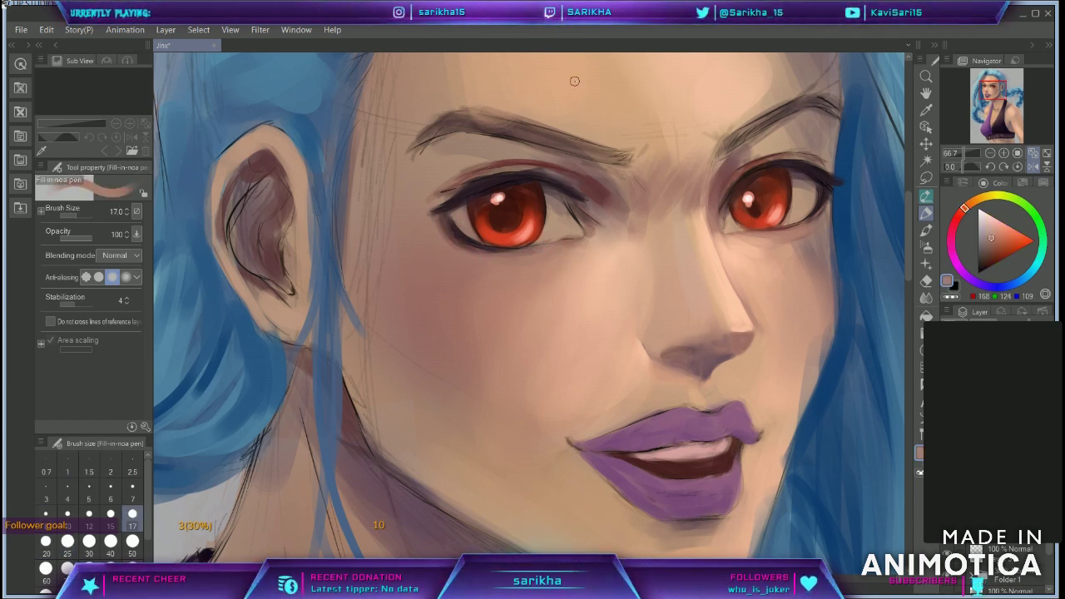
{"action": "left_click", "coordinate": [549, 236], "text": "alt"}
{"action": "left_click", "coordinate": [589, 223], "text": "alt"}
{"action": "left_click_drag", "start_coordinate": [589, 223], "coordinate": [591, 233]}
{"action": "key", "text": "bracketleft"}
{"action": "key", "text": "bracketleft"}
{"action": "left_click", "coordinate": [716, 230], "text": "alt"}
{"action": "left_click_drag", "start_coordinate": [717, 231], "coordinate": [716, 200]}
Step: Sample the dark brow brown and fill in both eyebrows over the sketch lines with the pen at size 15
{"action": "key", "text": "bracketleft"}
{"action": "key", "text": "bracketleft"}
{"action": "key", "text": "bracketleft"}
{"action": "left_click", "coordinate": [735, 142], "text": "alt"}
{"action": "key", "text": "bracketright"}
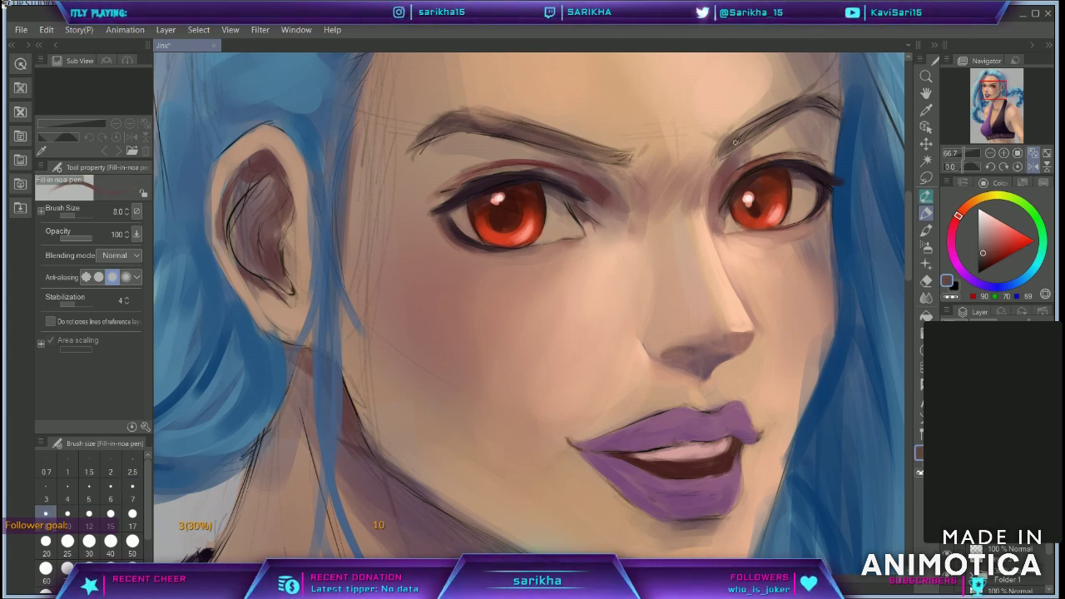
{"action": "key", "text": "bracketright"}
{"action": "key", "text": "bracketright"}
{"action": "key", "text": "bracketright"}
{"action": "left_click_drag", "start_coordinate": [745, 129], "coordinate": [832, 112]}
{"action": "left_click_drag", "start_coordinate": [509, 124], "coordinate": [466, 117]}
{"action": "left_click_drag", "start_coordinate": [586, 145], "coordinate": [628, 158]}
Step: Clean up the tail of the ear-side eyebrow with sampled skin and brow tones
{"action": "left_click", "coordinate": [441, 153], "text": "alt"}
{"action": "mouse_move", "coordinate": [449, 136]}
{"action": "left_mouse_down"}
{"action": "mouse_move", "coordinate": [430, 116]}
{"action": "mouse_move", "coordinate": [418, 129]}
{"action": "mouse_move", "coordinate": [482, 114]}
{"action": "mouse_move", "coordinate": [411, 151]}
{"action": "left_mouse_up"}
{"action": "left_click", "coordinate": [462, 125], "text": "alt"}
{"action": "left_click", "coordinate": [443, 155], "text": "alt"}
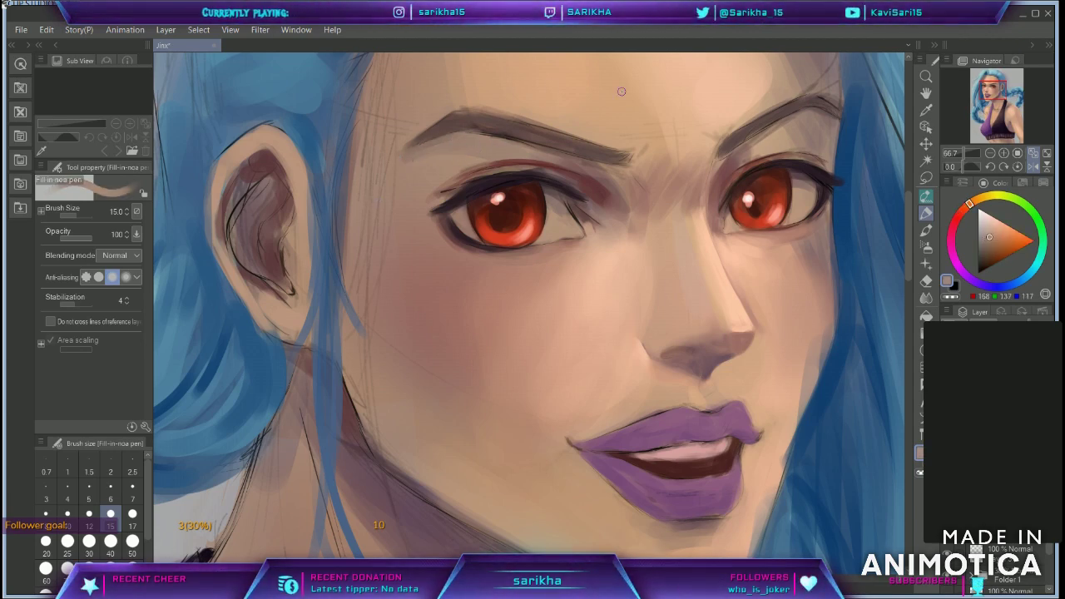
Step: Flip the canvas view horizontally and refine the upper edge of the ear-side eyebrow with sampled tones, ending at size 17
{"action": "key", "text": "h"}
{"action": "left_click", "coordinate": [574, 98], "text": "alt"}
{"action": "left_click_drag", "start_coordinate": [586, 103], "coordinate": [473, 141]}
{"action": "left_click_drag", "start_coordinate": [571, 117], "coordinate": [462, 144]}
{"action": "key", "text": "bracketright"}
{"action": "left_click", "coordinate": [461, 168], "text": "alt"}
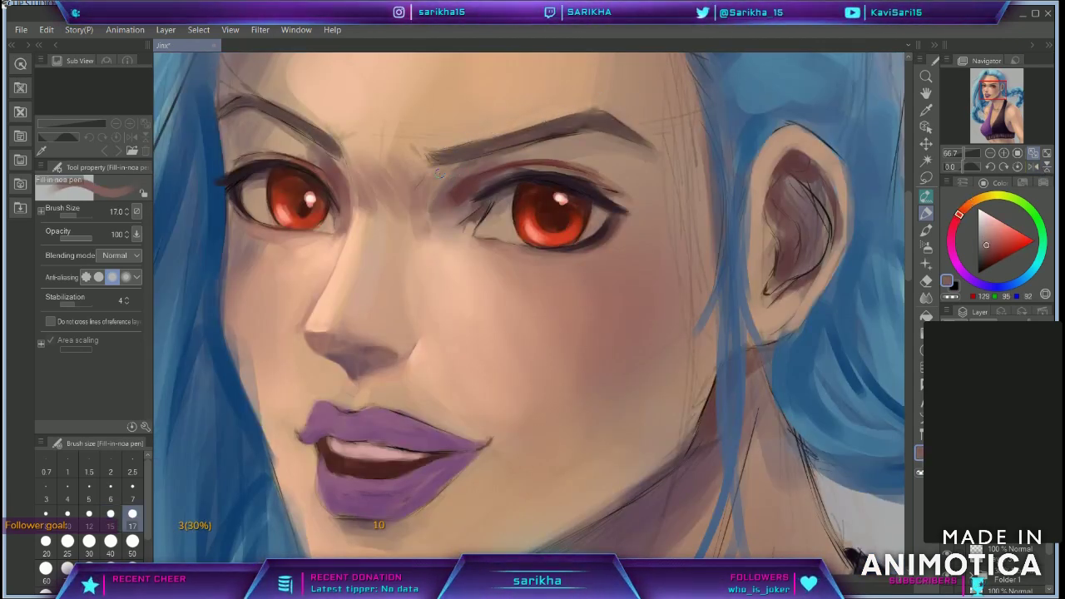
Step: Sample shaded skin tones to blend the far eyebrow's outer end beside the front hair, and fit the whole canvas in view
{"action": "left_click_drag", "start_coordinate": [305, 110], "coordinate": [654, 217]}
{"action": "left_click", "coordinate": [582, 134], "text": "alt"}
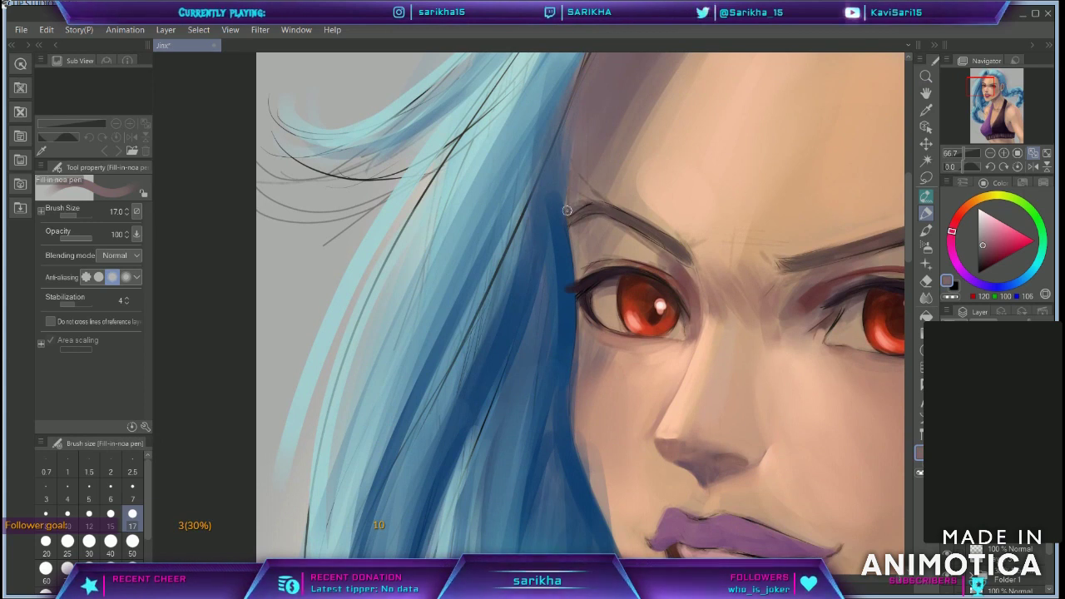
{"action": "left_click", "coordinate": [573, 208], "text": "alt"}
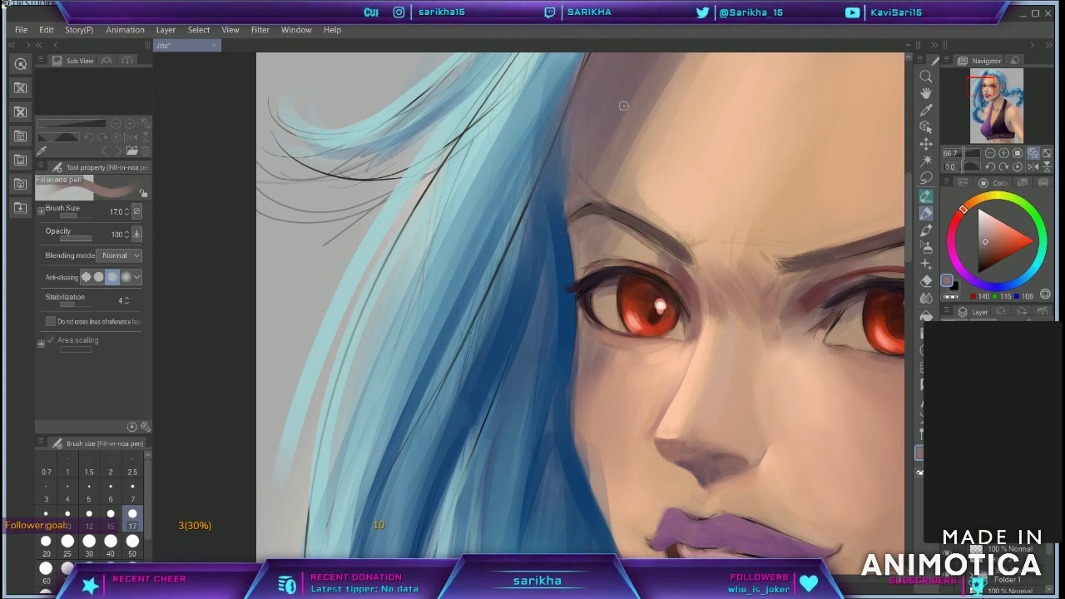
{"action": "left_click", "coordinate": [1047, 154]}
Step: Sample dark blues from the hair and deepen the shadow beneath the parting at the hairline with the pen at size 10
{"action": "left_click", "coordinate": [460, 79], "text": "alt"}
{"action": "key", "text": "bracketleft"}
{"action": "key", "text": "bracketleft"}
{"action": "key", "text": "bracketleft"}
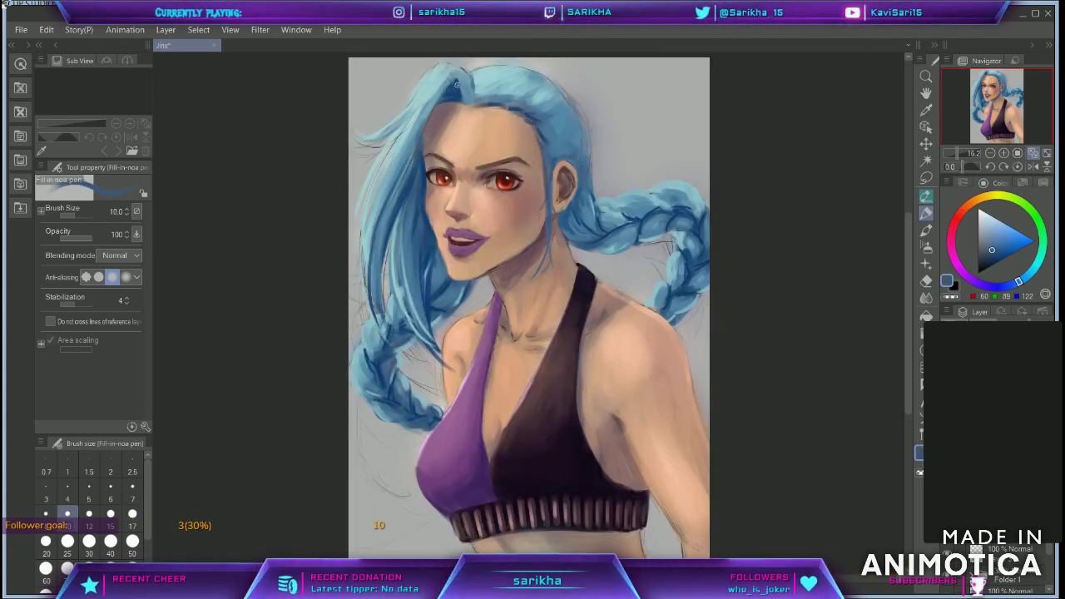
{"action": "left_click", "coordinate": [1017, 153]}
{"action": "left_click", "coordinate": [988, 81]}
{"action": "left_click_drag", "start_coordinate": [812, 74], "coordinate": [886, 76]}
{"action": "left_click", "coordinate": [990, 154]}
{"action": "left_click_drag", "start_coordinate": [817, 195], "coordinate": [888, 233]}
{"action": "left_click", "coordinate": [990, 154]}
{"action": "left_click", "coordinate": [990, 154]}
{"action": "left_click", "coordinate": [1032, 167]}
{"action": "left_click", "coordinate": [600, 343], "text": "alt"}
{"action": "left_click", "coordinate": [533, 226], "text": "alt"}
{"action": "mouse_move", "coordinate": [513, 244]}
{"action": "left_mouse_down"}
{"action": "mouse_move", "coordinate": [573, 244]}
{"action": "mouse_move", "coordinate": [587, 273]}
{"action": "left_mouse_up"}
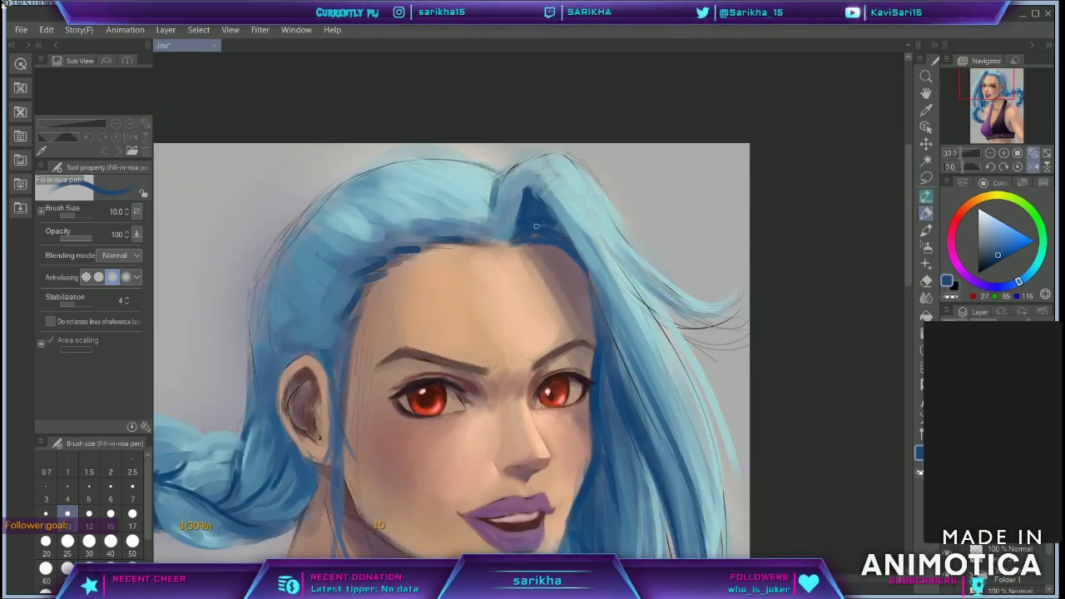
{"action": "left_click_drag", "start_coordinate": [523, 239], "coordinate": [538, 237]}
Step: Blend the folded lock at the parting with sampled mid and light blues
{"action": "left_click", "coordinate": [521, 193], "text": "alt"}
{"action": "left_click_drag", "start_coordinate": [529, 187], "coordinate": [519, 212]}
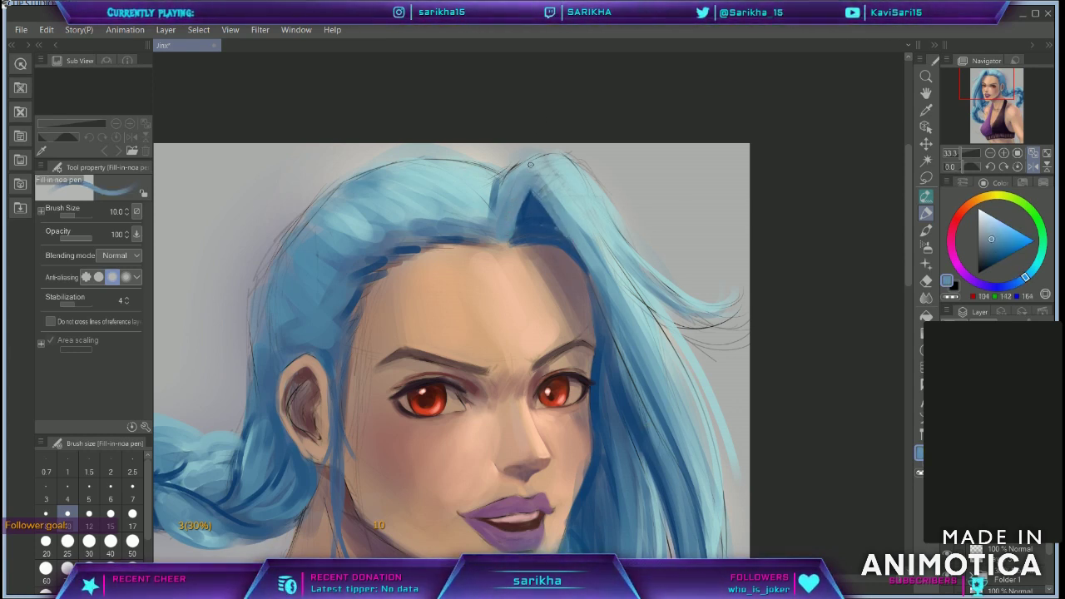
{"action": "left_click", "coordinate": [521, 169], "text": "alt"}
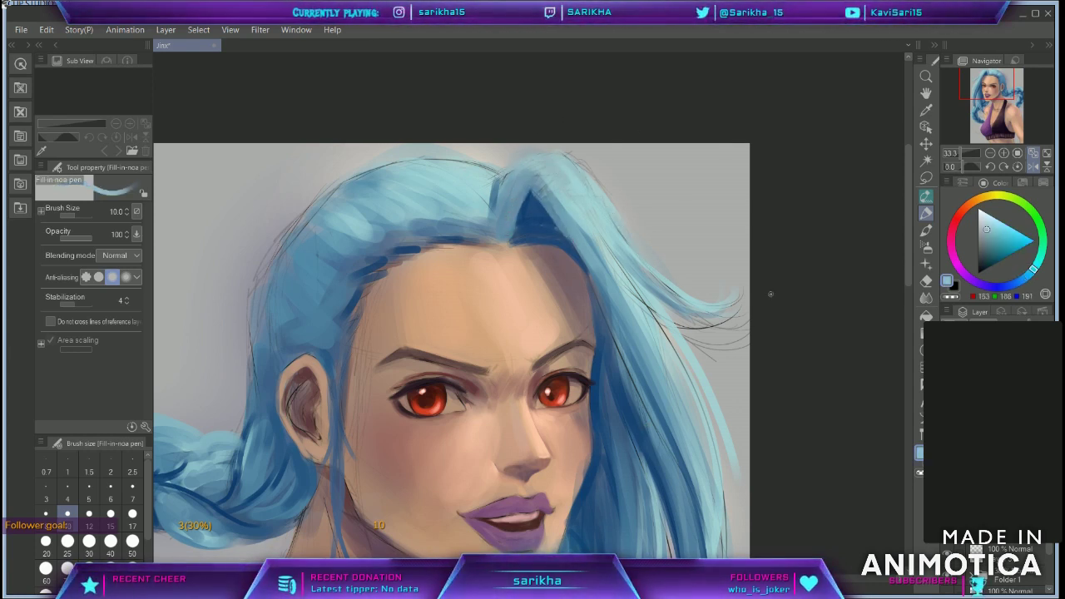
Step: Sample a mid blue and cover the sketch lines along the hair's outer edge behind the head at size 17
{"action": "left_click", "coordinate": [301, 249], "text": "alt"}
{"action": "key", "text": "bracketright"}
{"action": "key", "text": "bracketright"}
{"action": "key", "text": "bracketright"}
{"action": "mouse_move", "coordinate": [288, 242]}
{"action": "left_mouse_down"}
{"action": "mouse_move", "coordinate": [339, 185]}
{"action": "mouse_move", "coordinate": [256, 281]}
{"action": "left_mouse_up"}
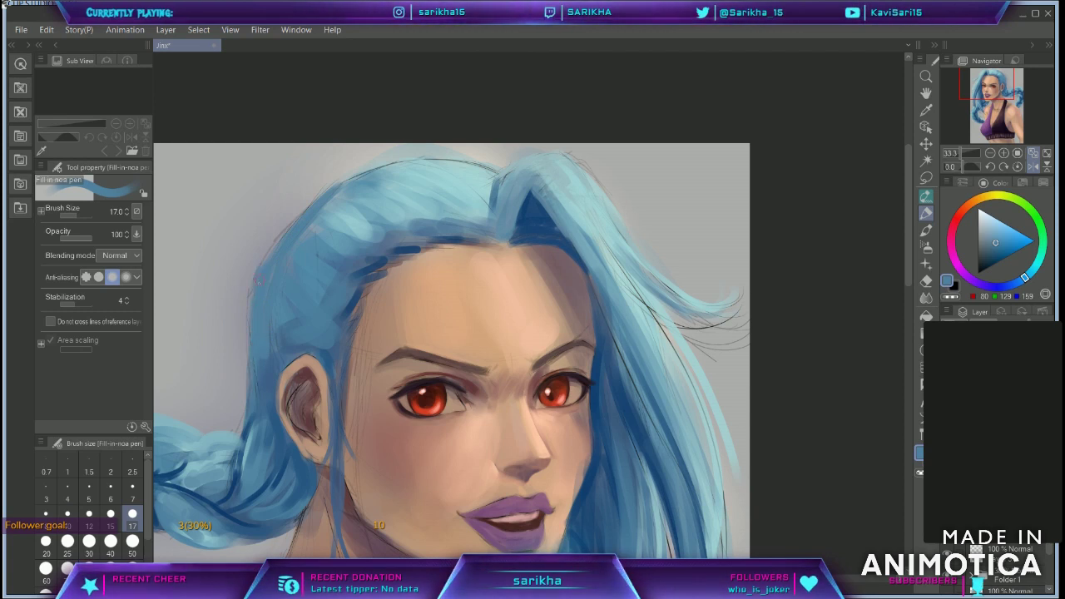
Step: Flip the canvas view horizontally and paint sampled light blue strands over the crown and back of the head
{"action": "left_click", "coordinate": [1034, 166]}
{"action": "left_click", "coordinate": [574, 176], "text": "alt"}
{"action": "mouse_move", "coordinate": [566, 171]}
{"action": "left_mouse_down"}
{"action": "mouse_move", "coordinate": [629, 158]}
{"action": "mouse_move", "coordinate": [729, 197]}
{"action": "mouse_move", "coordinate": [679, 175]}
{"action": "left_mouse_up"}
{"action": "left_click", "coordinate": [698, 185], "text": "alt"}
{"action": "left_click", "coordinate": [717, 223], "text": "alt"}
{"action": "left_click_drag", "start_coordinate": [749, 226], "coordinate": [689, 261]}
{"action": "left_click_drag", "start_coordinate": [769, 252], "coordinate": [725, 288]}
{"action": "left_click_drag", "start_coordinate": [753, 296], "coordinate": [724, 318]}
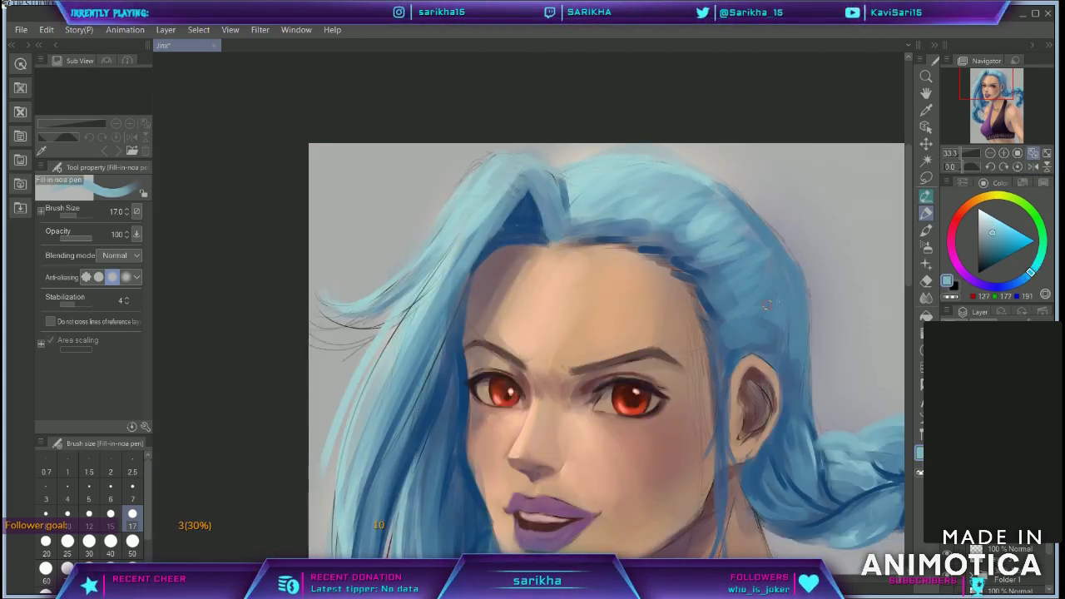
Step: Sample a mid blue and shade the swept-back hair down to above the ear at size 25
{"action": "left_click", "coordinate": [762, 287], "text": "alt"}
{"action": "key", "text": "bracketright"}
{"action": "key", "text": "bracketright"}
{"action": "left_click_drag", "start_coordinate": [754, 251], "coordinate": [738, 258]}
{"action": "mouse_move", "coordinate": [732, 193]}
{"action": "left_mouse_down"}
{"action": "mouse_move", "coordinate": [702, 231]}
{"action": "mouse_move", "coordinate": [706, 245]}
{"action": "left_mouse_up"}
{"action": "left_click_drag", "start_coordinate": [726, 237], "coordinate": [708, 253]}
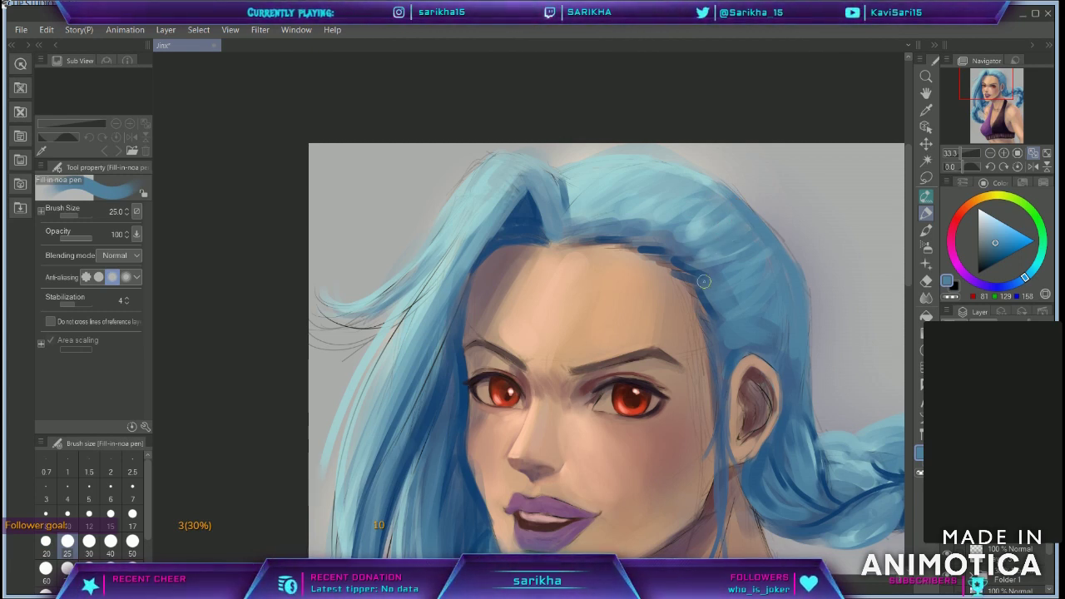
{"action": "left_click_drag", "start_coordinate": [759, 340], "coordinate": [785, 357]}
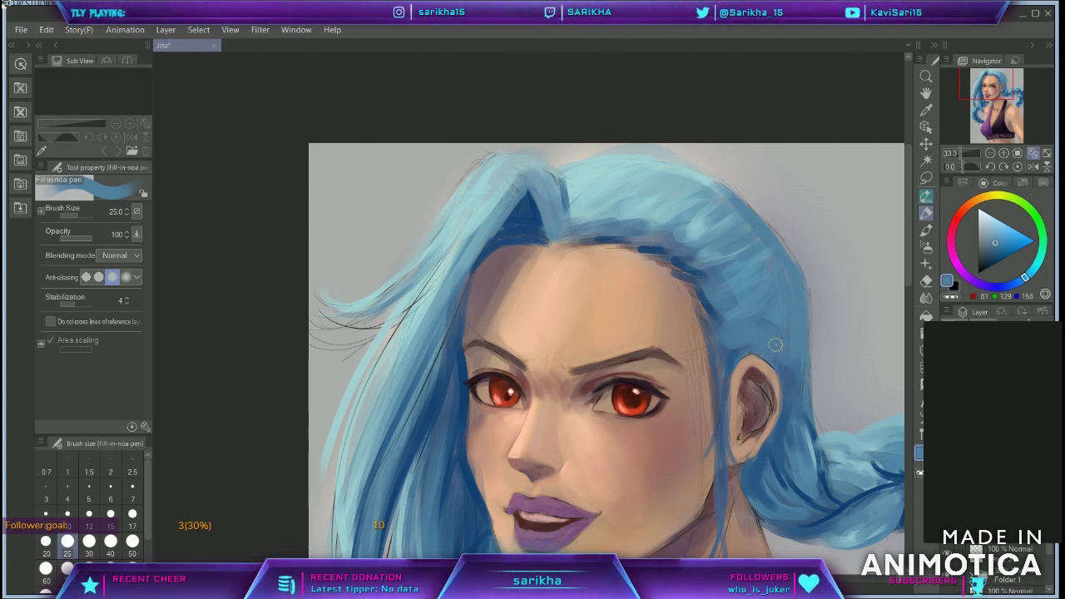
Step: Sample a darker blue, shade the hair between the temple and ear, and fit the whole canvas in view
{"action": "left_click", "coordinate": [709, 308], "text": "alt"}
{"action": "left_click_drag", "start_coordinate": [708, 304], "coordinate": [718, 355]}
{"action": "mouse_move", "coordinate": [717, 326]}
{"action": "left_mouse_down"}
{"action": "mouse_move", "coordinate": [744, 346]}
{"action": "mouse_move", "coordinate": [739, 318]}
{"action": "left_mouse_up"}
{"action": "left_click_drag", "start_coordinate": [740, 321], "coordinate": [767, 341]}
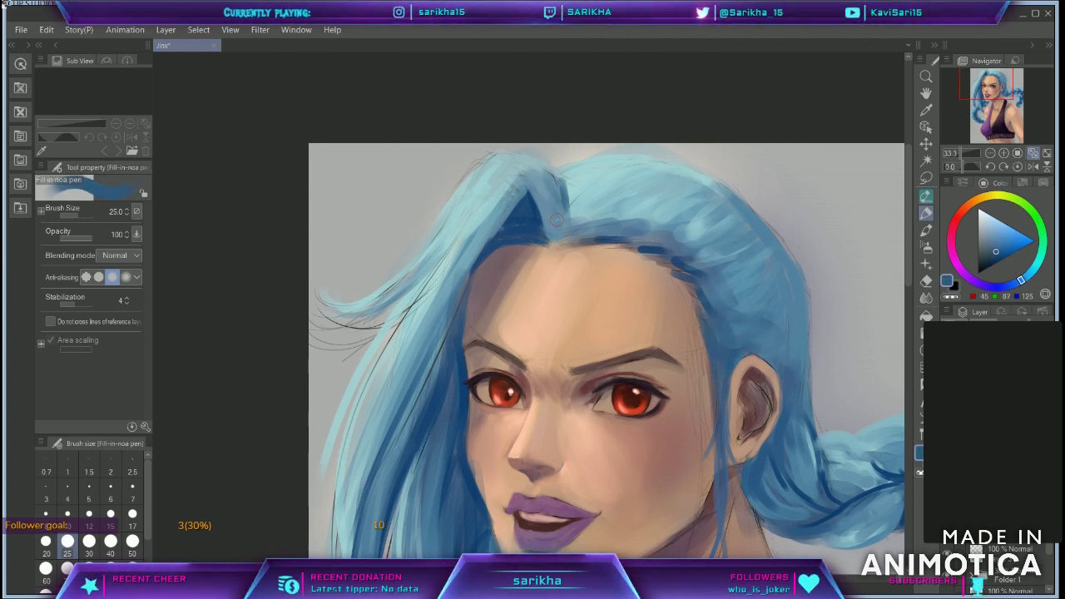
{"action": "left_click", "coordinate": [1046, 153]}
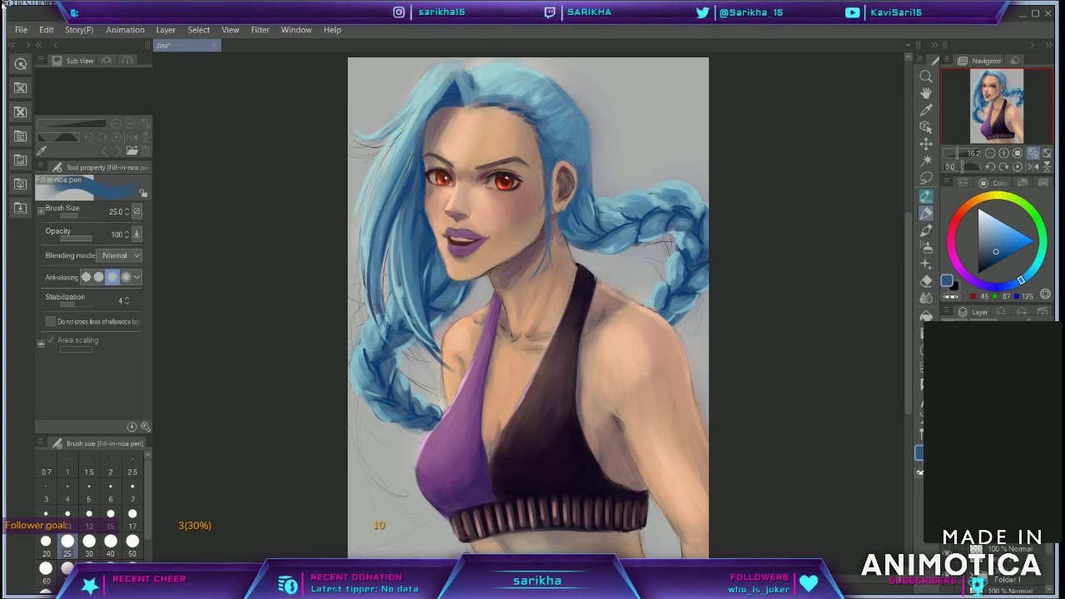
Step: Sample a light blue and highlight the swept-back hair above the temple, reducing the pen from size 17 to 8
{"action": "left_click", "coordinate": [511, 85], "text": "alt"}
{"action": "key", "text": "bracketleft"}
{"action": "key", "text": "bracketleft"}
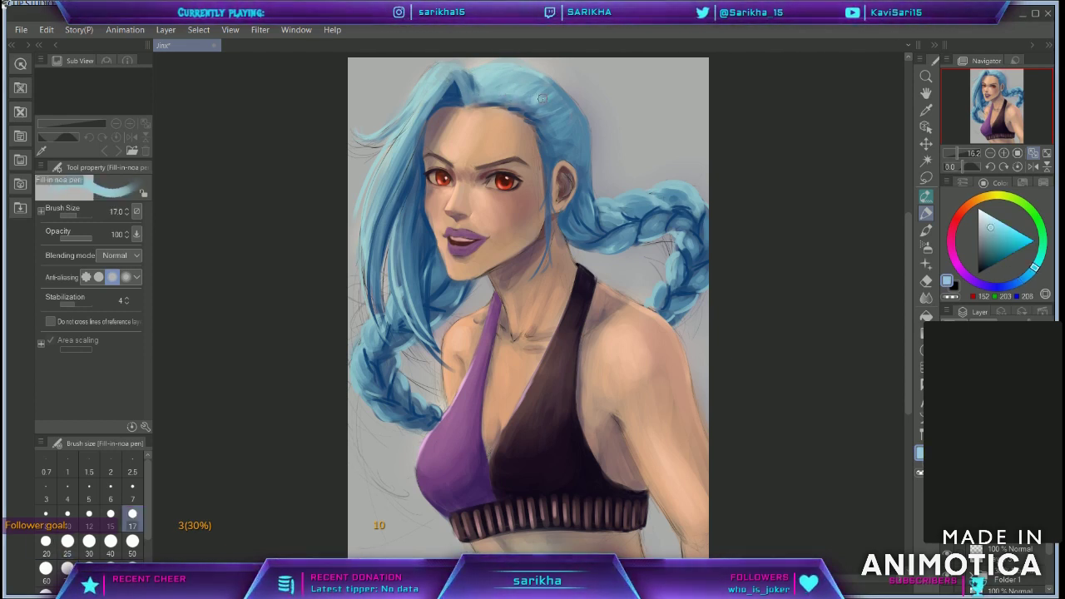
{"action": "left_click_drag", "start_coordinate": [535, 118], "coordinate": [560, 135]}
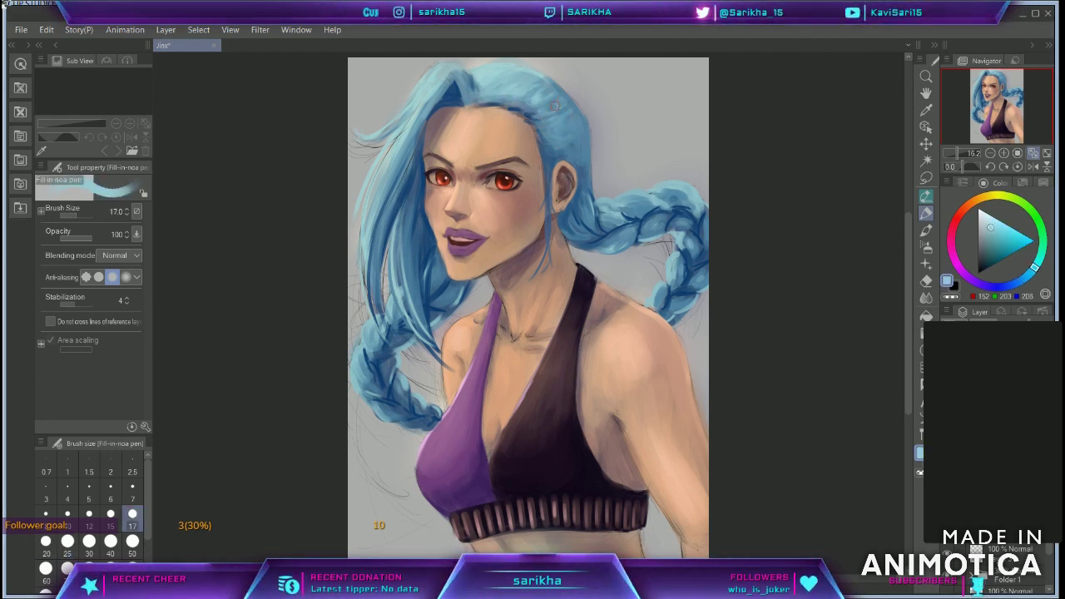
{"action": "key", "text": "bracketleft"}
{"action": "key", "text": "bracketleft"}
{"action": "key", "text": "bracketleft"}
{"action": "key", "text": "bracketleft"}
{"action": "scroll", "coordinate": [1003, 566], "scroll_direction": "down", "scroll_amount": 3}
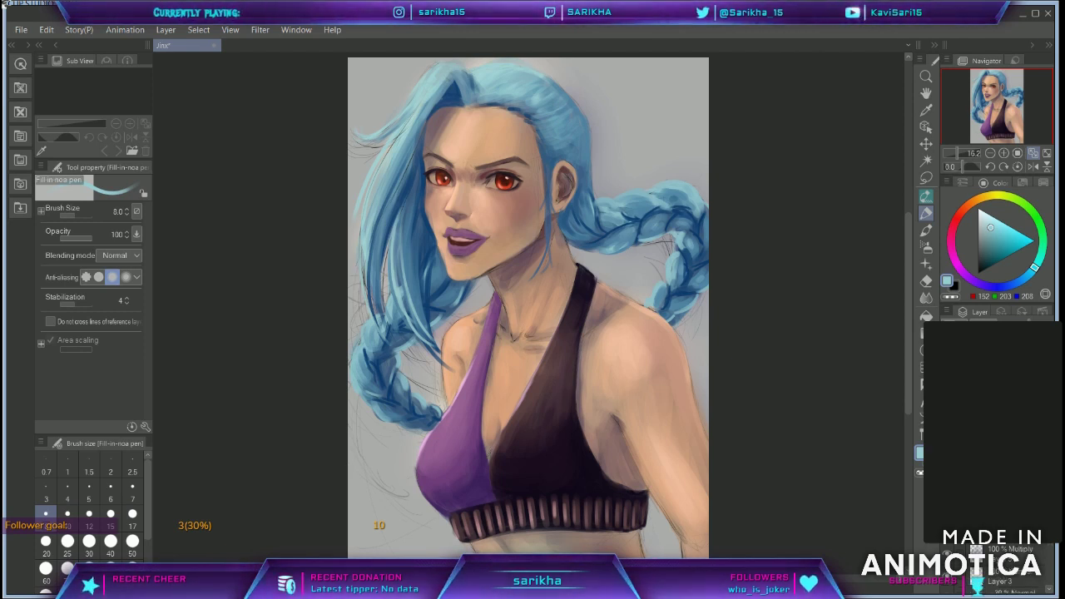
{"action": "left_click_drag", "start_coordinate": [1049, 520], "coordinate": [1049, 539]}
{"action": "left_click_drag", "start_coordinate": [649, 193], "coordinate": [702, 198]}
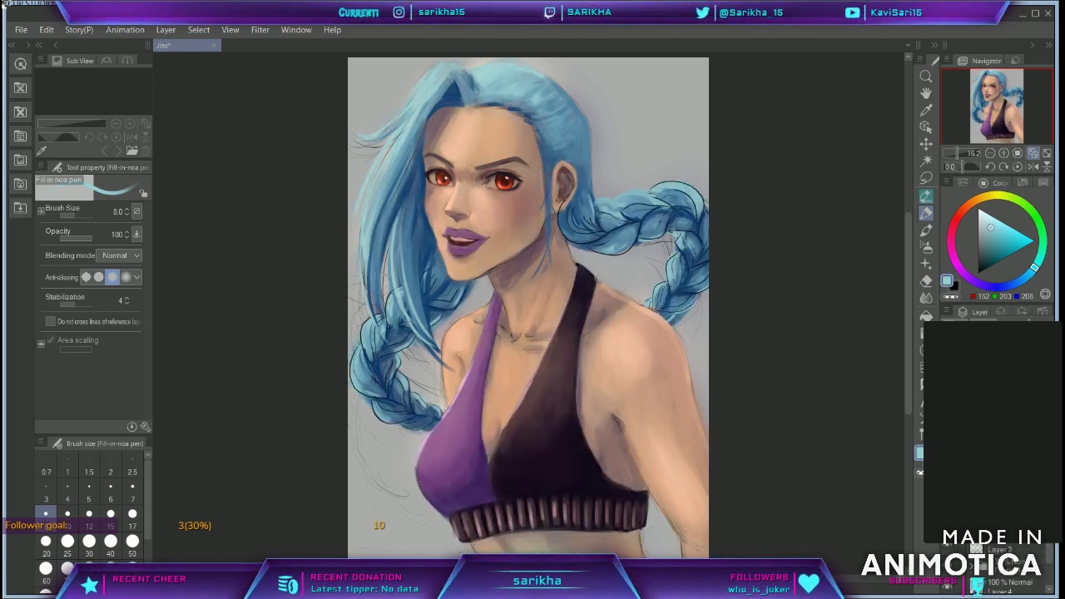
{"action": "scroll", "coordinate": [1003, 565], "scroll_direction": "up", "scroll_amount": 1}
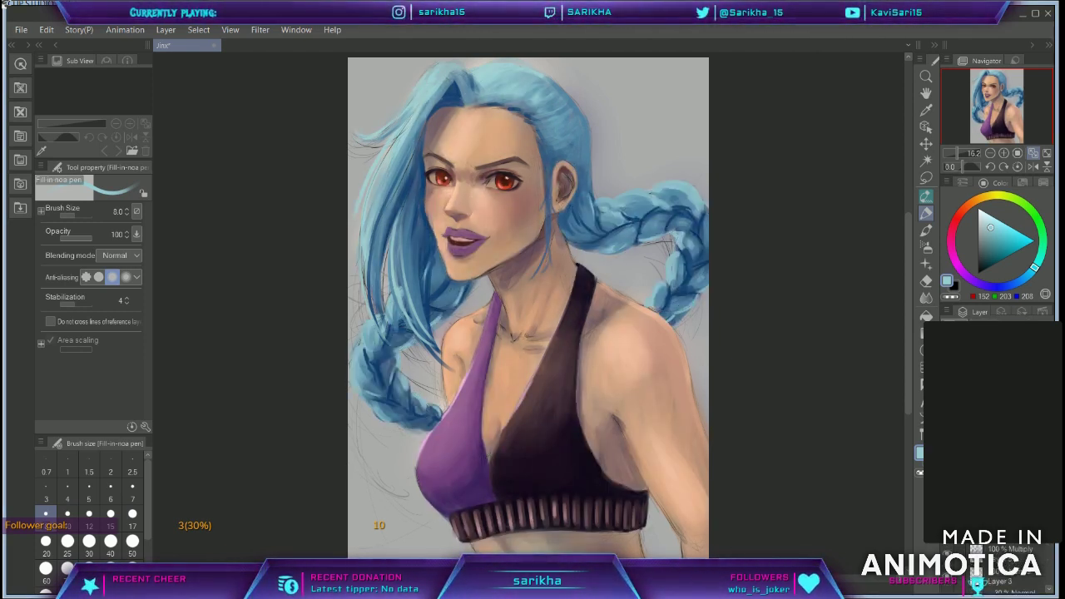
{"action": "key", "text": "ctrl+z"}
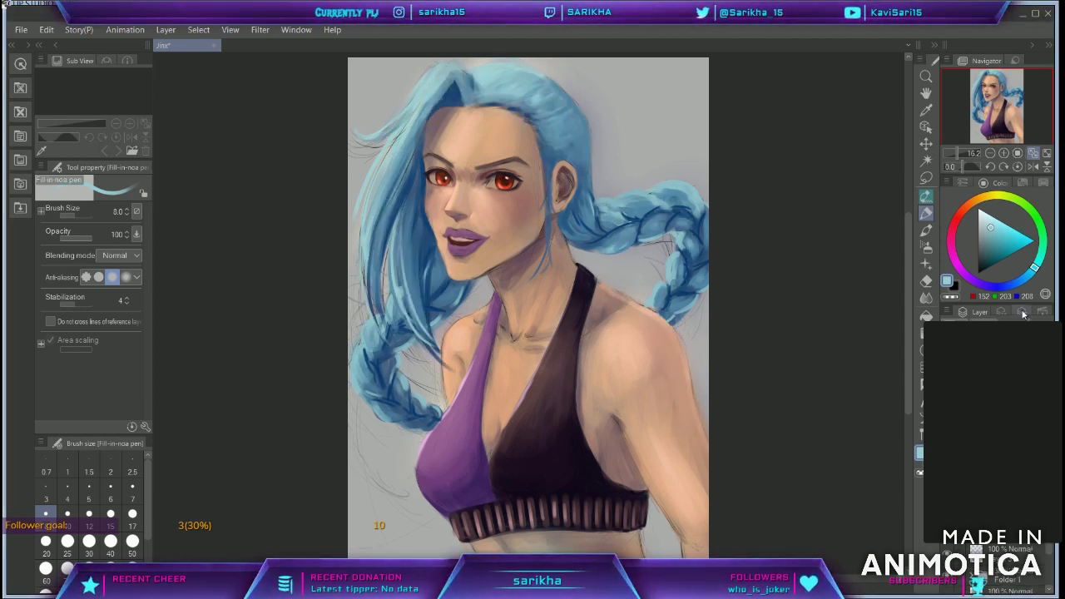
{"action": "left_click_drag", "start_coordinate": [1049, 552], "coordinate": [1049, 581]}
{"action": "left_click", "coordinate": [947, 559]}
{"action": "left_click", "coordinate": [946, 559]}
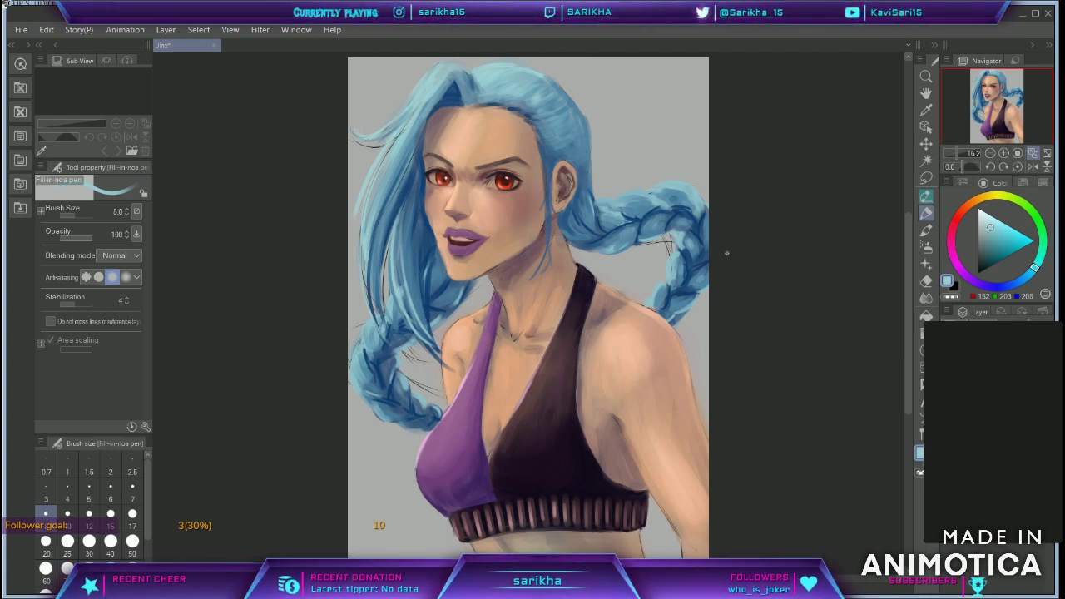
Step: Choose a pale yellow, raise the pen to size 17 and dab a highlight at each eye's inner corner
{"action": "left_click", "coordinate": [700, 216], "text": "alt"}
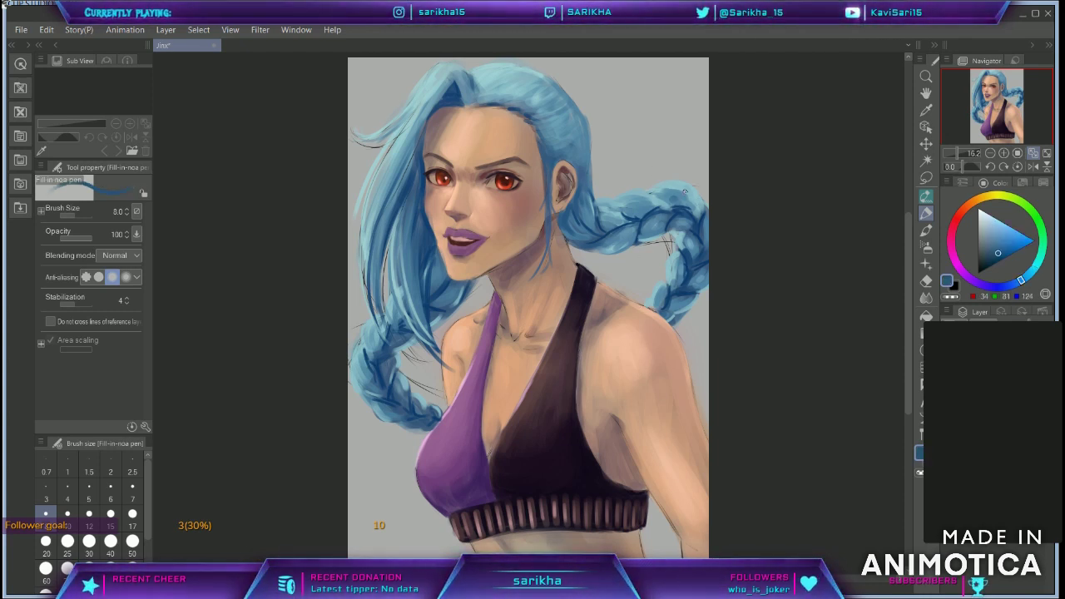
{"action": "left_click", "coordinate": [988, 196]}
{"action": "left_click", "coordinate": [990, 215]}
{"action": "left_click", "coordinate": [1017, 153]}
{"action": "left_click_drag", "start_coordinate": [986, 86], "coordinate": [984, 87]}
{"action": "key", "text": "]"}
{"action": "key", "text": "]"}
{"action": "key", "text": "]"}
{"action": "key", "text": "]"}
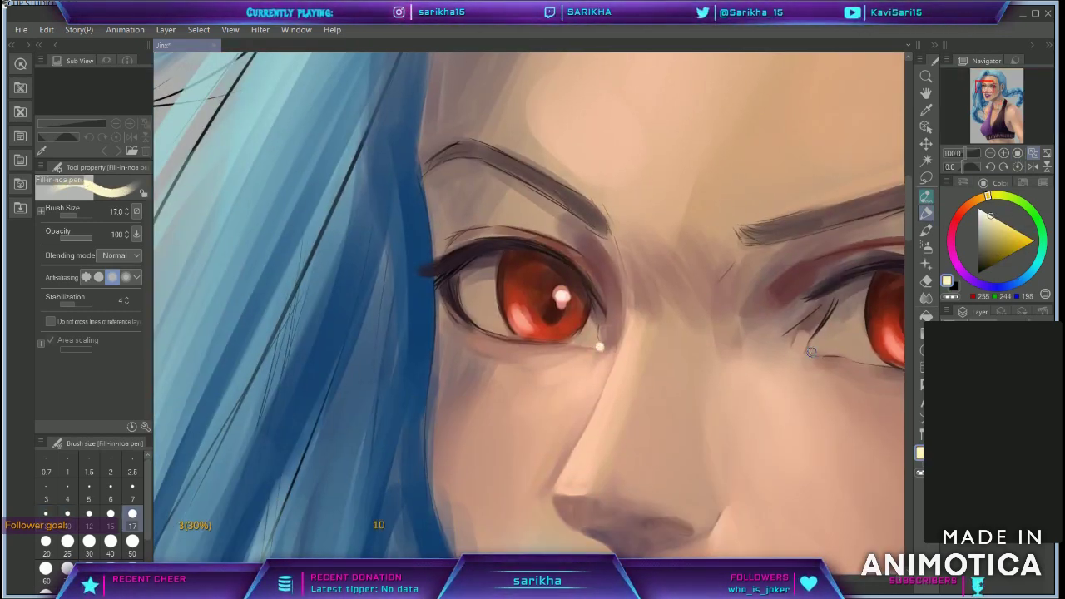
Step: Paint pale yellow light strokes down the lit side of the nose bridge to the tip
{"action": "left_click_drag", "start_coordinate": [619, 349], "coordinate": [577, 457]}
{"action": "left_click_drag", "start_coordinate": [605, 391], "coordinate": [562, 481]}
{"action": "left_click_drag", "start_coordinate": [616, 349], "coordinate": [590, 401]}
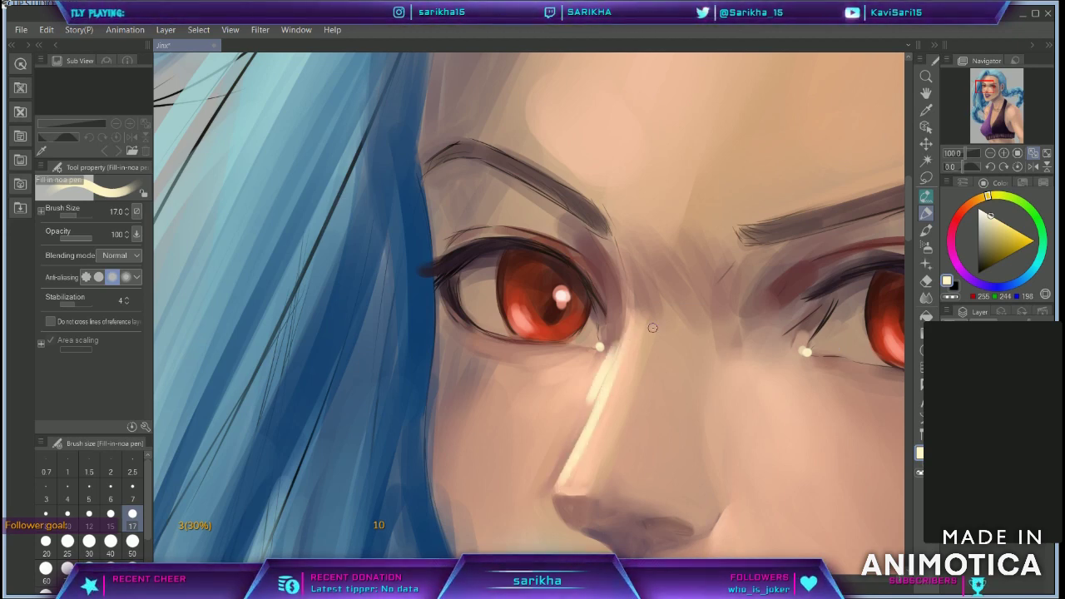
{"action": "left_click_drag", "start_coordinate": [608, 354], "coordinate": [585, 411]}
Step: Paint a pale yellow rim light along the cheek and jaw edge beside the front hair at size 15
{"action": "left_click", "coordinate": [990, 153]}
{"action": "left_click", "coordinate": [990, 153]}
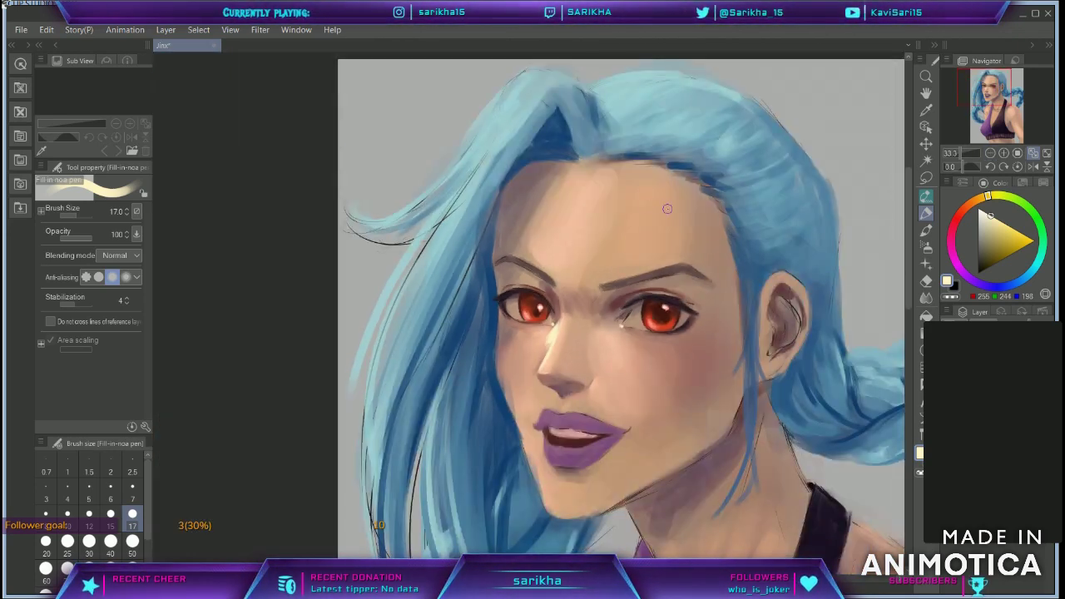
{"action": "key", "text": "bracketleft"}
{"action": "left_click_drag", "start_coordinate": [499, 335], "coordinate": [529, 466]}
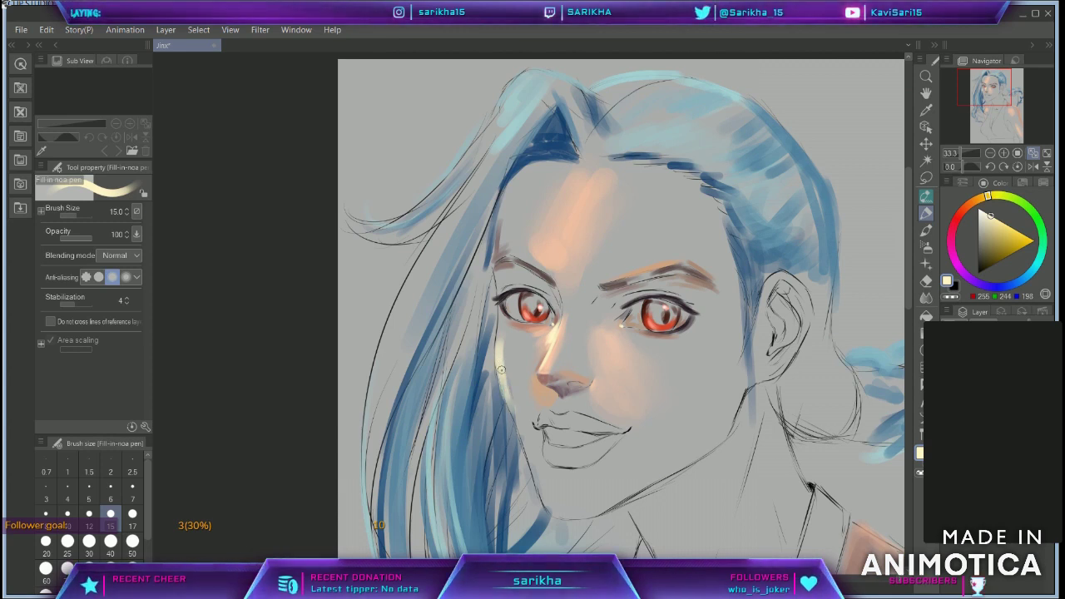
{"action": "left_click_drag", "start_coordinate": [521, 428], "coordinate": [540, 481]}
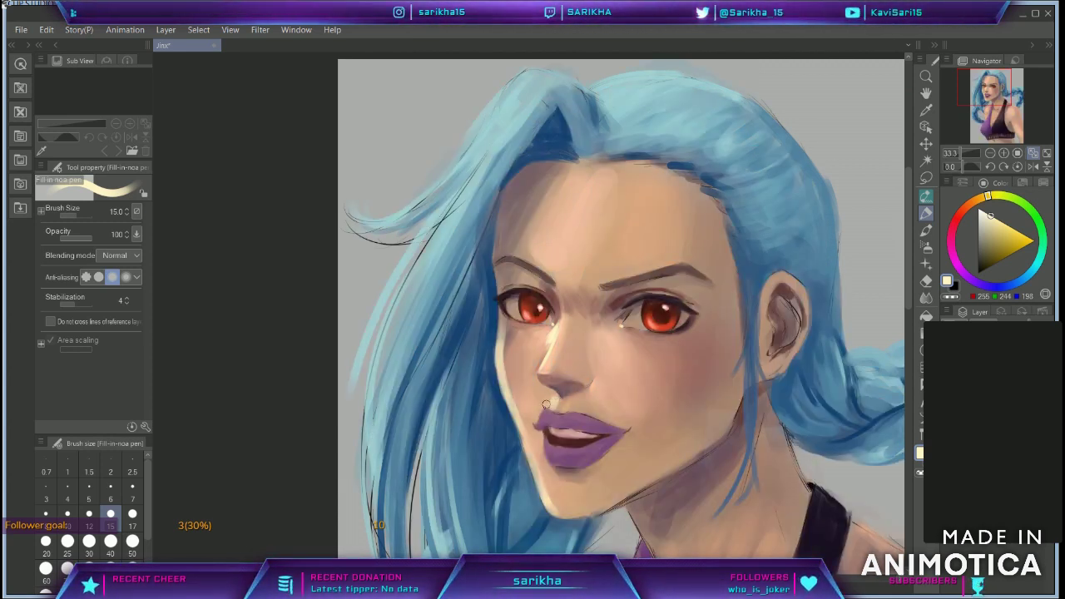
Step: Add pale yellow highlights above the upper lip and at both mouth corners, changing the pen from size 8 to 15
{"action": "key", "text": "bracketleft"}
{"action": "key", "text": "bracketleft"}
{"action": "key", "text": "bracketleft"}
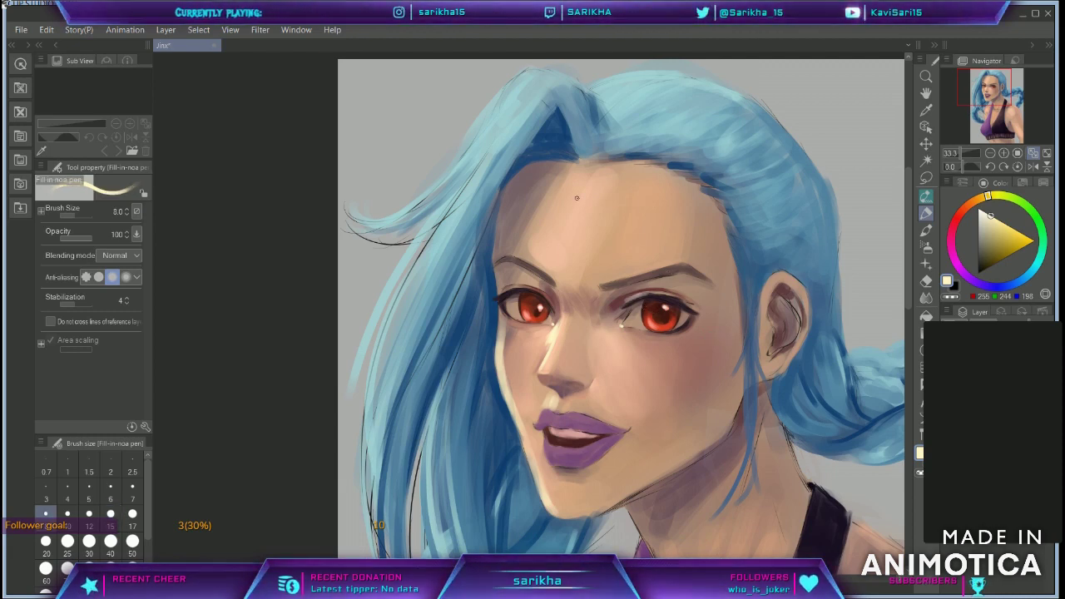
{"action": "left_click", "coordinate": [1018, 153]}
{"action": "left_click_drag", "start_coordinate": [988, 87], "coordinate": [992, 95]}
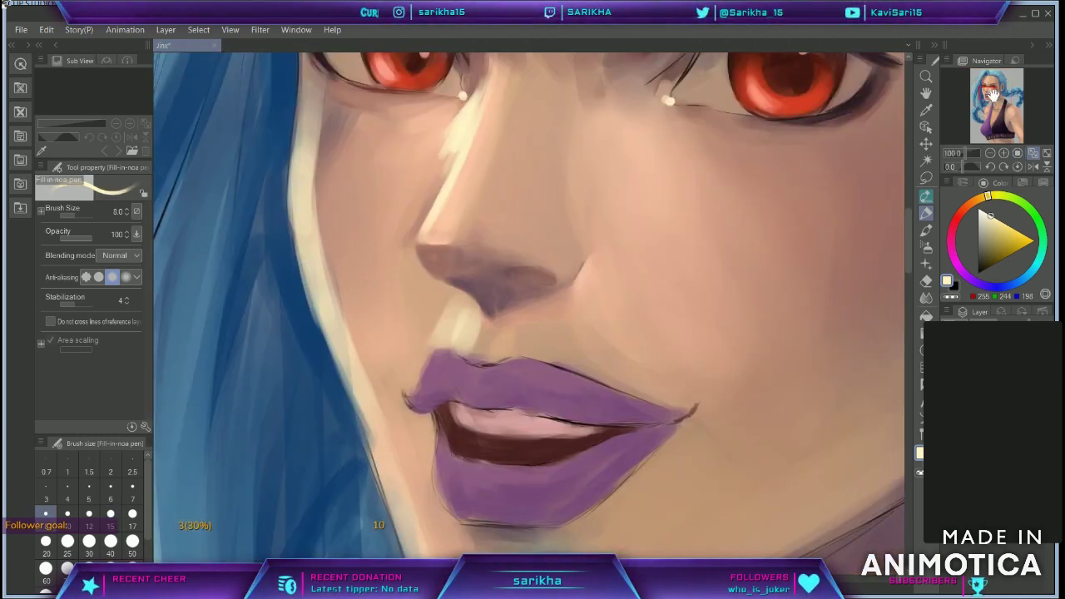
{"action": "key", "text": "bracketright"}
{"action": "key", "text": "bracketright"}
{"action": "key", "text": "bracketright"}
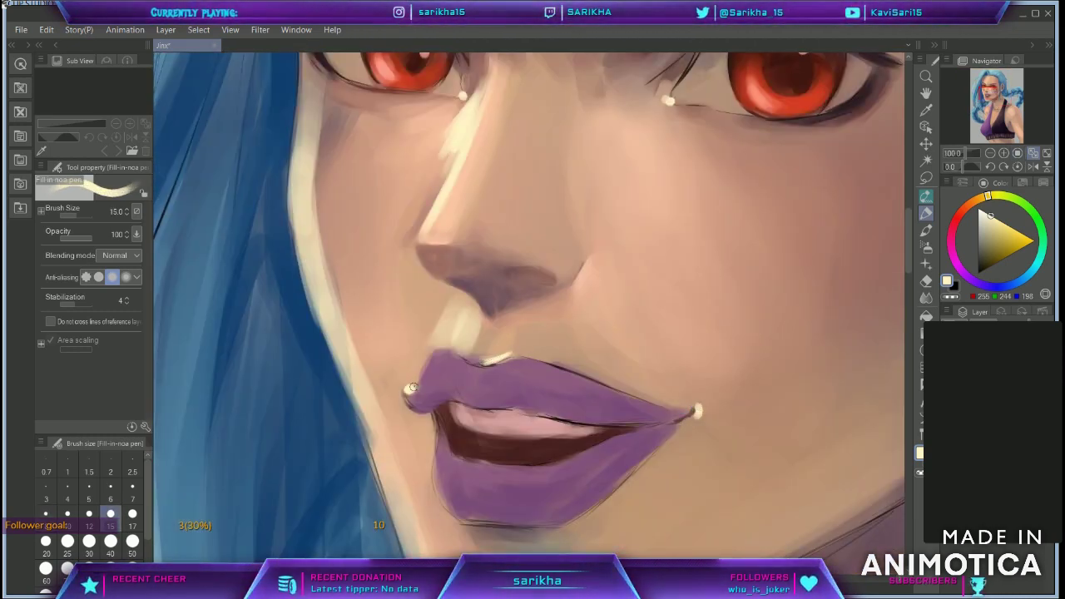
{"action": "left_click", "coordinate": [408, 388]}
Step: Paint short pale yellow highlights across the lower lip and dab a small reflection low in each iris
{"action": "left_click_drag", "start_coordinate": [445, 465], "coordinate": [446, 484]}
{"action": "left_click_drag", "start_coordinate": [452, 477], "coordinate": [460, 494]}
{"action": "mouse_move", "coordinate": [470, 485]}
{"action": "left_mouse_down"}
{"action": "mouse_move", "coordinate": [472, 505]}
{"action": "mouse_move", "coordinate": [491, 500]}
{"action": "left_mouse_up"}
{"action": "left_click_drag", "start_coordinate": [524, 486], "coordinate": [526, 497]}
{"action": "left_click_drag", "start_coordinate": [534, 488], "coordinate": [539, 500]}
{"action": "scroll", "coordinate": [755, 277], "scroll_direction": "up", "scroll_amount": 6}
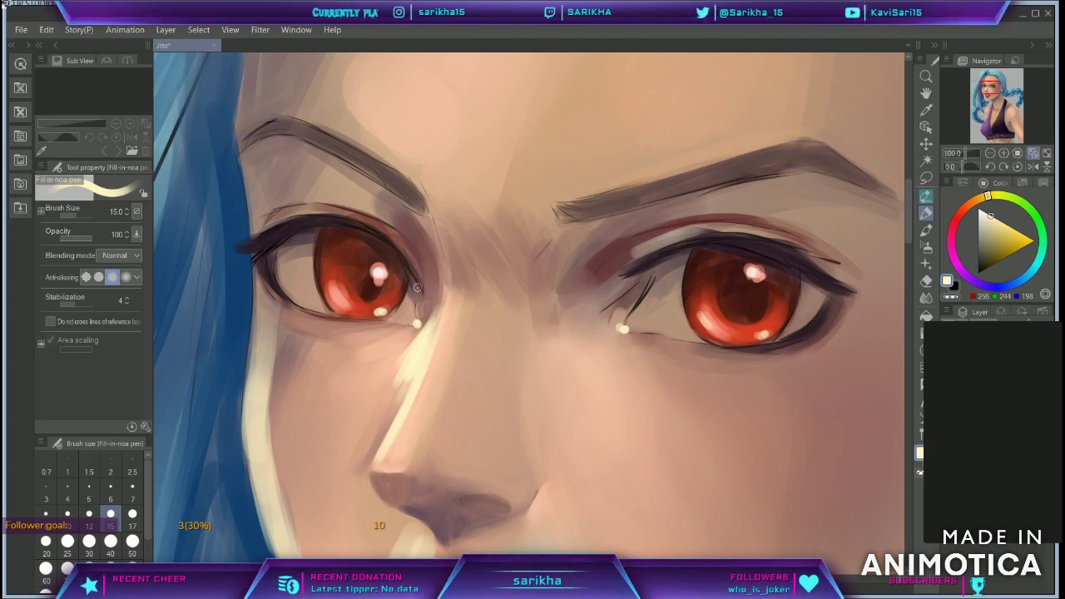
Step: Paint a thin pale yellow rim light along the edge of the shoulder and upper arm beside the front hair, at size 10
{"action": "left_click", "coordinate": [993, 154]}
{"action": "left_click", "coordinate": [994, 154]}
{"action": "left_click", "coordinate": [994, 154]}
{"action": "left_click", "coordinate": [993, 154]}
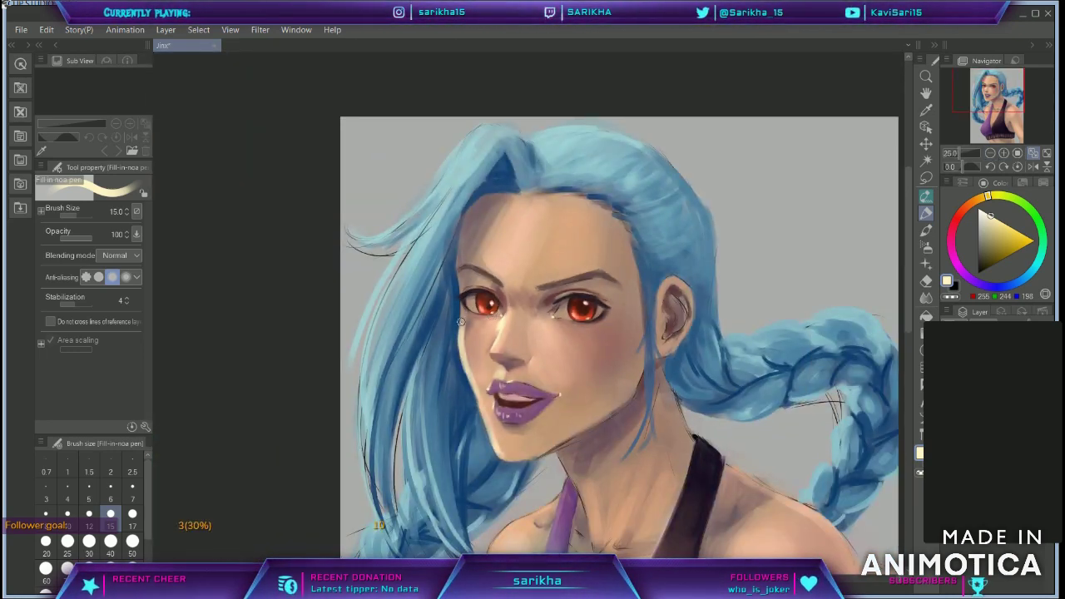
{"action": "left_click_drag", "start_coordinate": [986, 103], "coordinate": [987, 108]}
{"action": "left_click", "coordinate": [67, 515]}
{"action": "left_click", "coordinate": [1004, 153]}
{"action": "left_click", "coordinate": [1003, 153]}
{"action": "left_click", "coordinate": [1004, 153]}
{"action": "left_click", "coordinate": [1004, 153]}
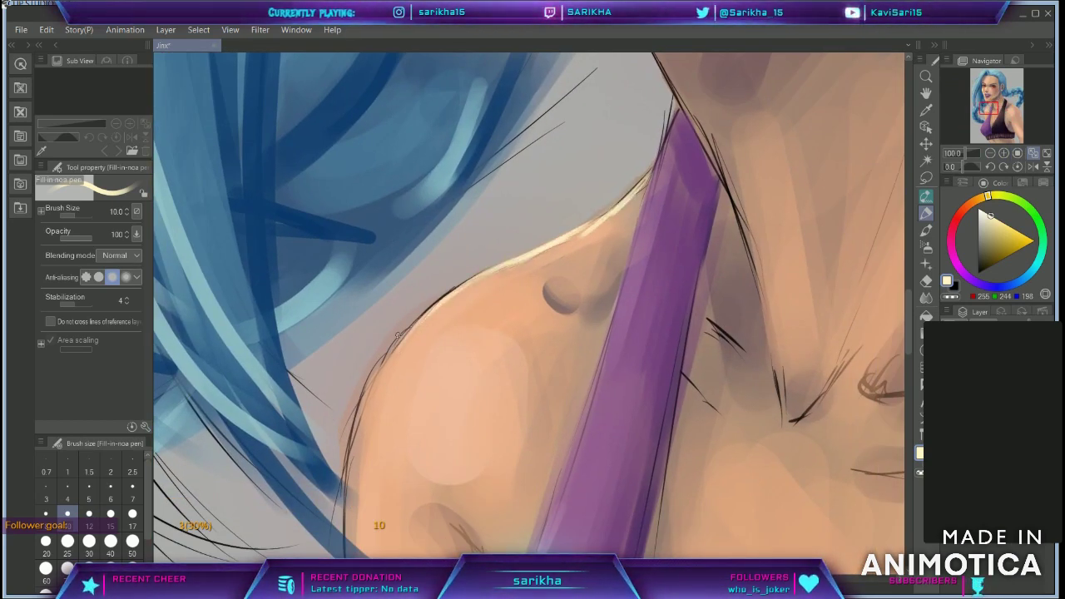
{"action": "scroll", "coordinate": [495, 341], "scroll_direction": "down", "scroll_amount": 4}
{"action": "left_click_drag", "start_coordinate": [495, 340], "coordinate": [540, 280]}
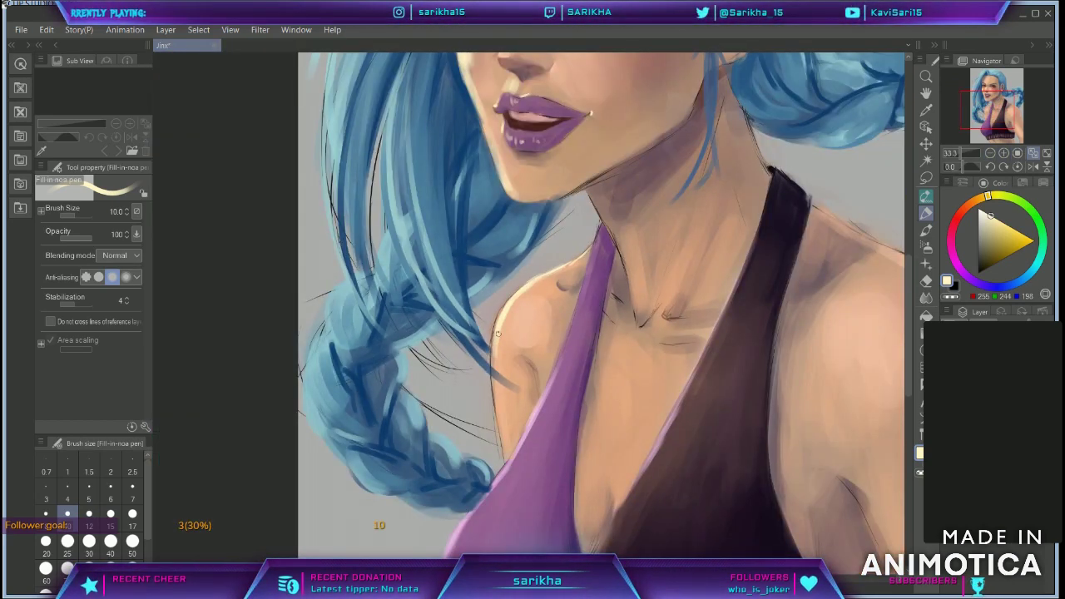
{"action": "left_click_drag", "start_coordinate": [496, 337], "coordinate": [505, 452]}
Step: Paint pale yellow rim light down the outer edge of the purple strap and the inner edge of the dark strap
{"action": "left_click_drag", "start_coordinate": [596, 239], "coordinate": [526, 438]}
{"action": "left_click_drag", "start_coordinate": [990, 132], "coordinate": [990, 126]}
{"action": "left_click_drag", "start_coordinate": [467, 229], "coordinate": [396, 345]}
{"action": "left_click_drag", "start_coordinate": [611, 218], "coordinate": [548, 335]}
{"action": "left_click_drag", "start_coordinate": [990, 126], "coordinate": [996, 115]}
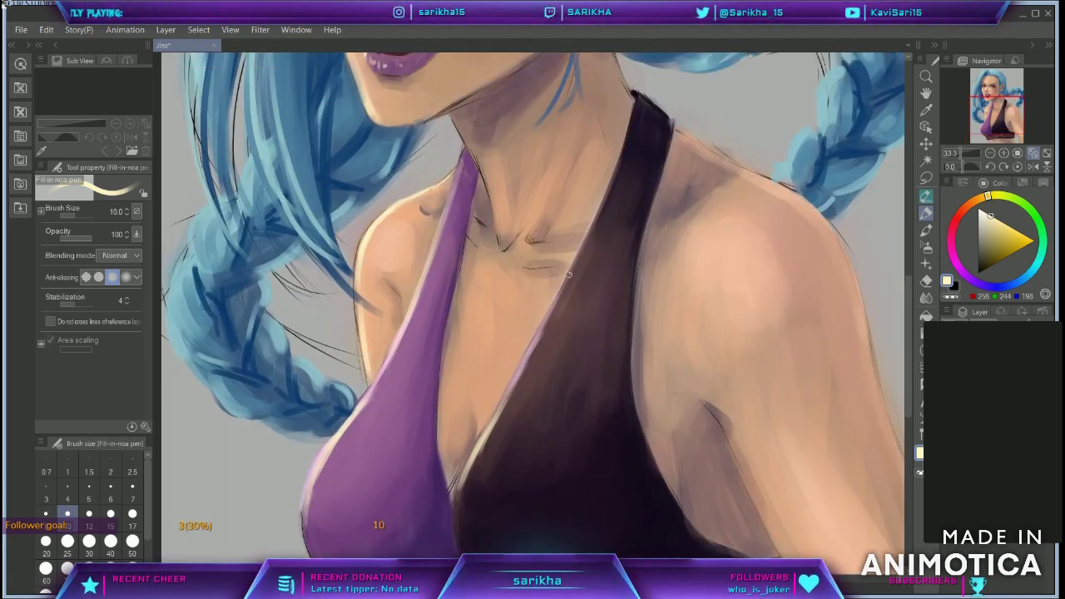
{"action": "left_click_drag", "start_coordinate": [584, 243], "coordinate": [496, 424]}
{"action": "left_click_drag", "start_coordinate": [998, 122], "coordinate": [999, 127]}
Step: Paint pale yellow rim light along the waist, the end of the ribbed band, the purple cup's outer edge and the centre seam
{"action": "left_click_drag", "start_coordinate": [397, 513], "coordinate": [426, 540]}
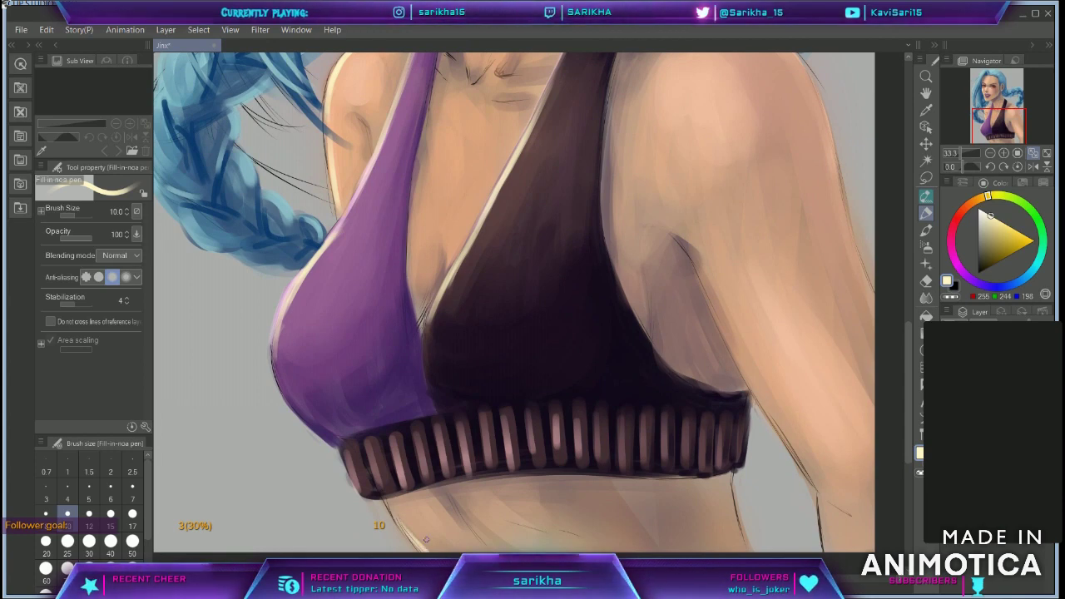
{"action": "left_click_drag", "start_coordinate": [360, 488], "coordinate": [363, 496]}
{"action": "mouse_move", "coordinate": [273, 342]}
{"action": "left_mouse_down"}
{"action": "mouse_move", "coordinate": [285, 393]}
{"action": "mouse_move", "coordinate": [319, 430]}
{"action": "left_mouse_up"}
{"action": "left_click_drag", "start_coordinate": [428, 321], "coordinate": [436, 386]}
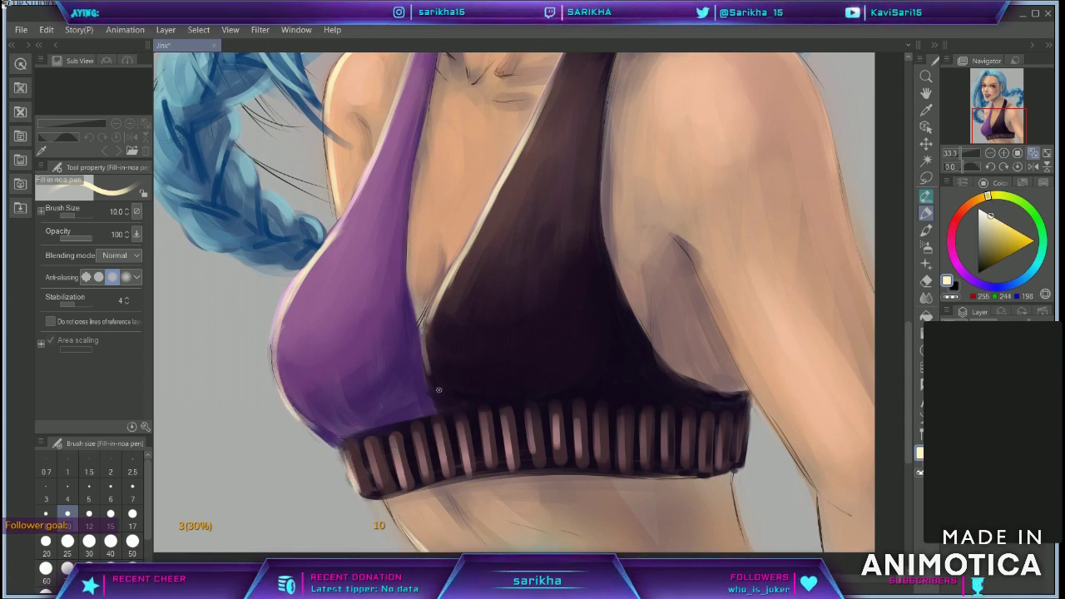
{"action": "scroll", "coordinate": [490, 366], "scroll_direction": "up", "scroll_amount": 15}
{"action": "left_click", "coordinate": [991, 154]}
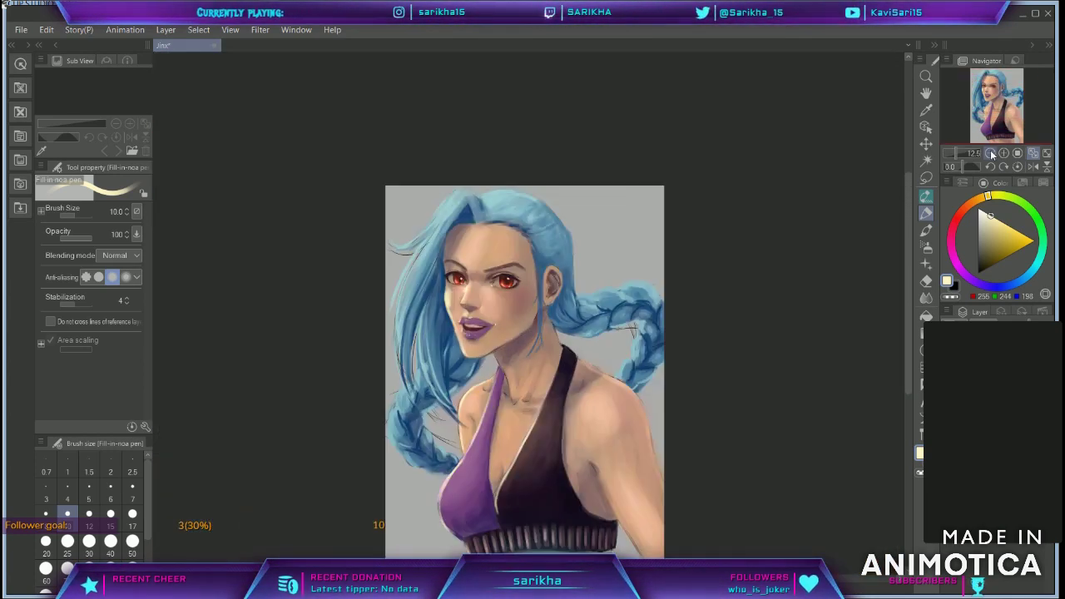
Step: Paint fine pale yellow strand highlights over the front hair and the front braid at pen size 4
{"action": "left_click", "coordinate": [1046, 154]}
{"action": "key", "text": "bracketleft"}
{"action": "key", "text": "bracketleft"}
{"action": "key", "text": "bracketleft"}
{"action": "key", "text": "bracketleft"}
{"action": "key", "text": "bracketleft"}
{"action": "left_click_drag", "start_coordinate": [419, 98], "coordinate": [366, 137]}
{"action": "mouse_move", "coordinate": [400, 133]}
{"action": "left_mouse_down"}
{"action": "mouse_move", "coordinate": [363, 252]}
{"action": "mouse_move", "coordinate": [383, 324]}
{"action": "left_mouse_up"}
{"action": "left_click_drag", "start_coordinate": [397, 229], "coordinate": [431, 340]}
{"action": "left_click_drag", "start_coordinate": [389, 305], "coordinate": [390, 320]}
{"action": "left_click_drag", "start_coordinate": [372, 324], "coordinate": [364, 345]}
{"action": "left_click_drag", "start_coordinate": [399, 380], "coordinate": [408, 391]}
{"action": "left_click_drag", "start_coordinate": [418, 400], "coordinate": [425, 410]}
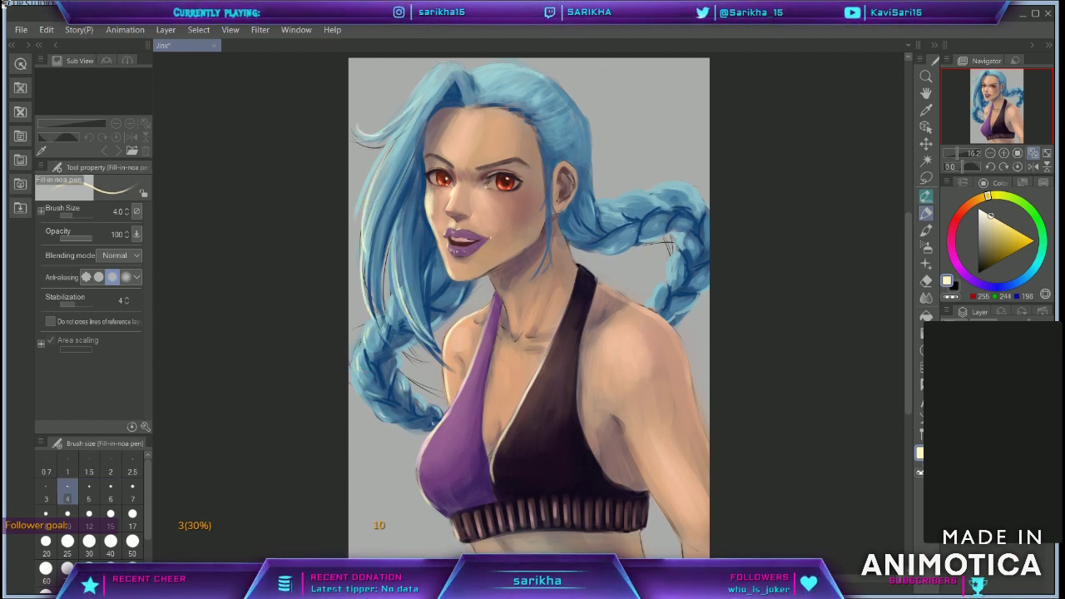
Step: Add fine pale yellow highlights to the hair's crown and the back braid, and sample the hair's blue for the pen
{"action": "left_click_drag", "start_coordinate": [438, 65], "coordinate": [410, 98]}
{"action": "mouse_move", "coordinate": [591, 165]}
{"action": "left_mouse_down"}
{"action": "mouse_move", "coordinate": [596, 201]}
{"action": "mouse_move", "coordinate": [616, 212]}
{"action": "left_mouse_up"}
{"action": "left_click_drag", "start_coordinate": [675, 258], "coordinate": [671, 278]}
{"action": "left_click_drag", "start_coordinate": [664, 287], "coordinate": [657, 302]}
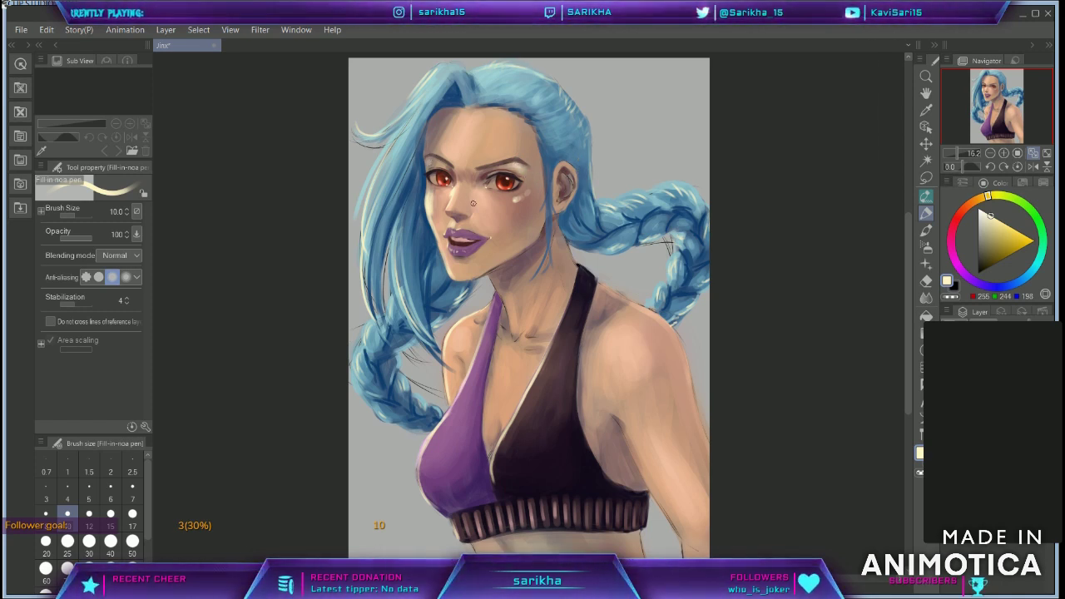
{"action": "key", "text": "j"}
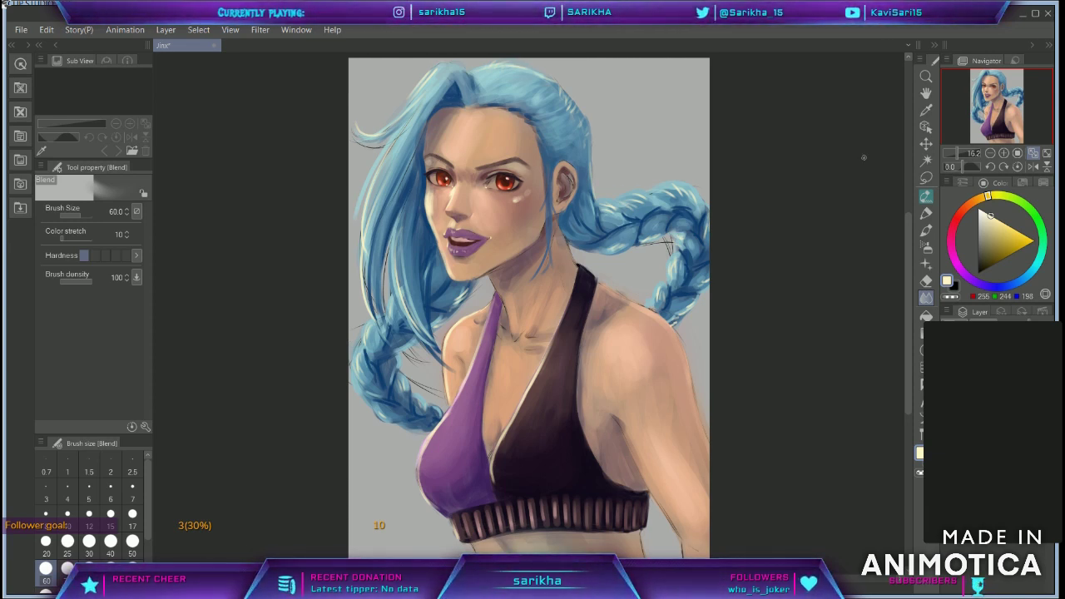
{"action": "left_click", "coordinate": [451, 92], "text": "alt"}
{"action": "key", "text": "p"}
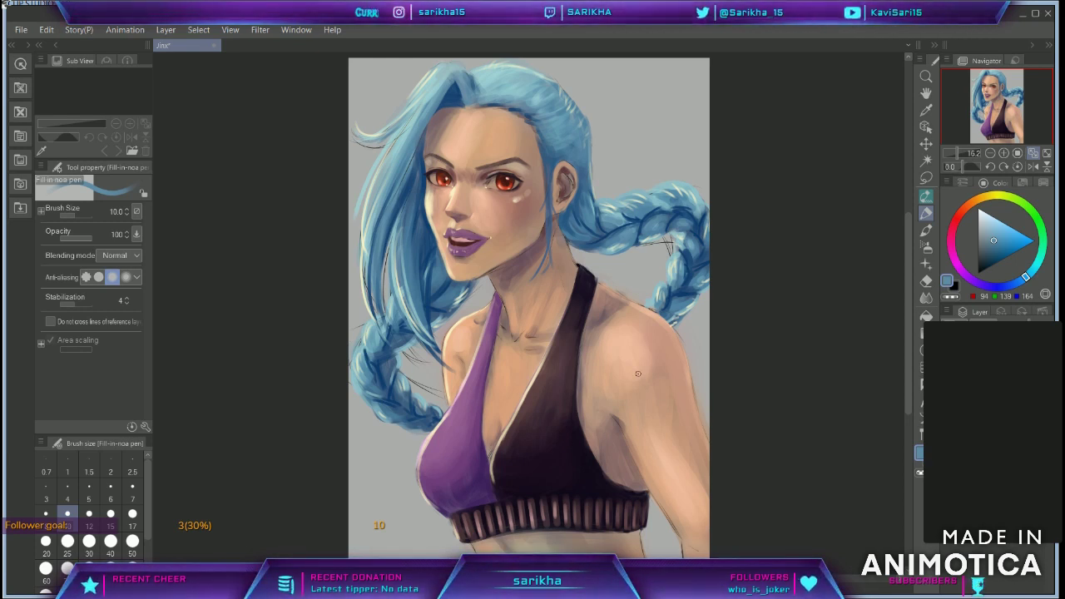
Step: Airbrush a muted pink (213, 156, 149) over the large shoulder with the Soft airbrush at size 1000
{"action": "left_click", "coordinate": [926, 248]}
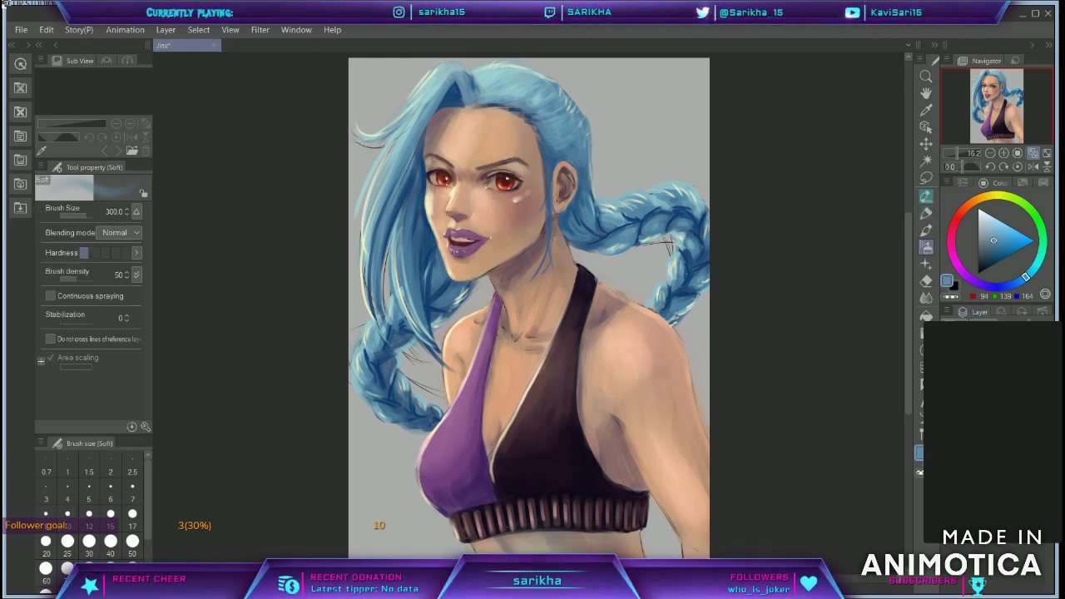
{"action": "left_click", "coordinate": [959, 213]}
{"action": "left_click", "coordinate": [992, 226]}
{"action": "key", "text": "]"}
{"action": "key", "text": "]"}
{"action": "key", "text": "]"}
{"action": "key", "text": "]"}
{"action": "key", "text": "]"}
{"action": "key", "text": "]"}
{"action": "mouse_move", "coordinate": [670, 359]}
{"action": "left_mouse_down"}
{"action": "mouse_move", "coordinate": [730, 528]}
{"action": "mouse_move", "coordinate": [638, 353]}
{"action": "left_mouse_up"}
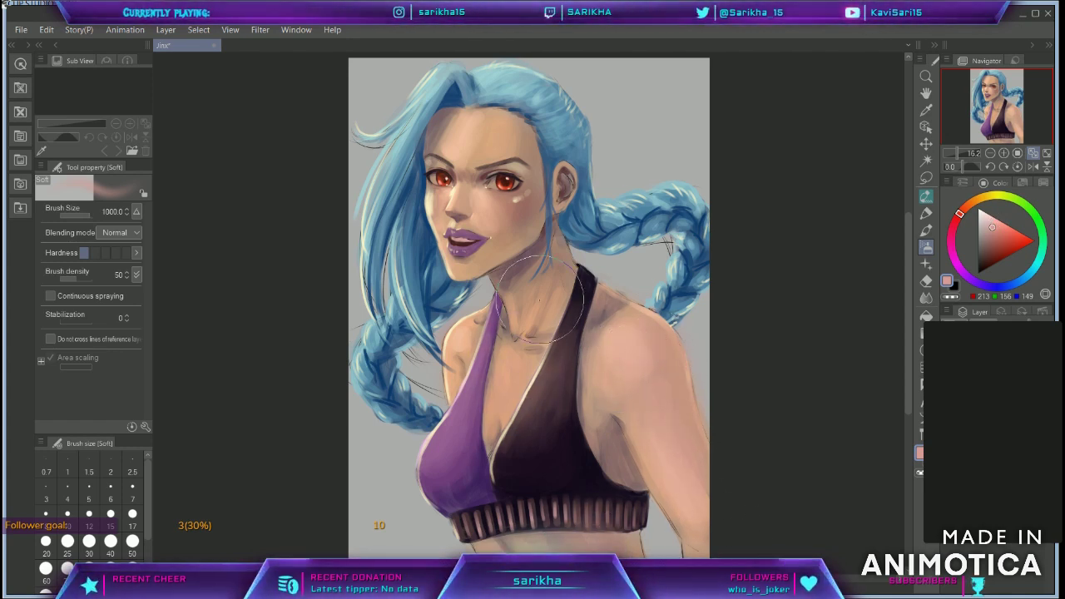
Step: Airbrush a reddish tint (183, 103, 94) across the cheeks and nose, and a darker red-brown (109, 65, 60) over the outer arm
{"action": "left_click", "coordinate": [483, 193], "text": "alt"}
{"action": "mouse_move", "coordinate": [504, 206]}
{"action": "left_mouse_down"}
{"action": "mouse_move", "coordinate": [512, 163]}
{"action": "mouse_move", "coordinate": [528, 121]}
{"action": "mouse_move", "coordinate": [444, 181]}
{"action": "left_mouse_up"}
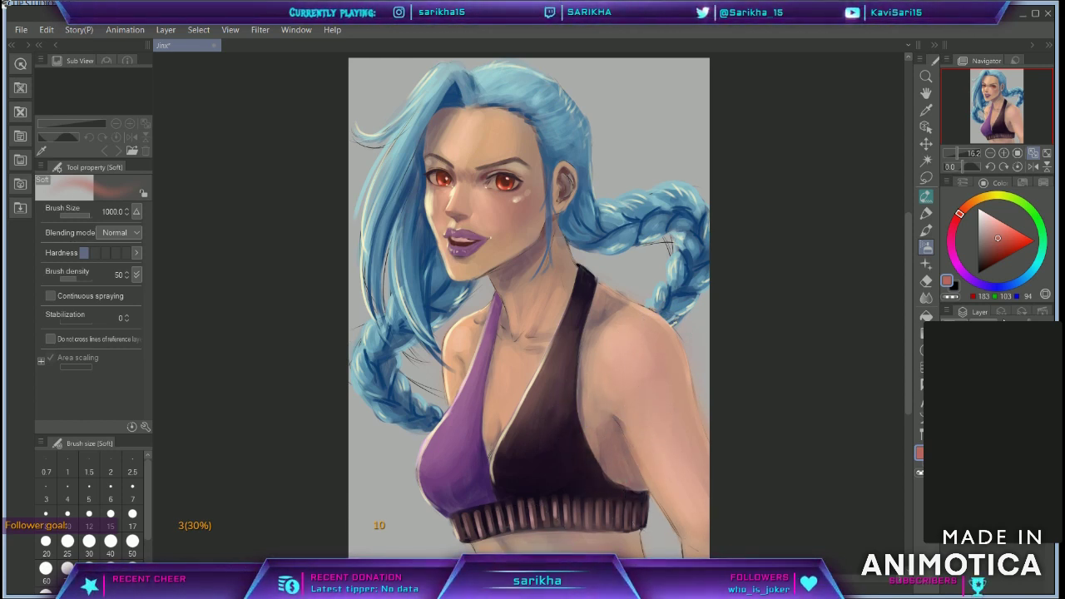
{"action": "left_click", "coordinate": [988, 252]}
{"action": "left_click_drag", "start_coordinate": [664, 383], "coordinate": [683, 414]}
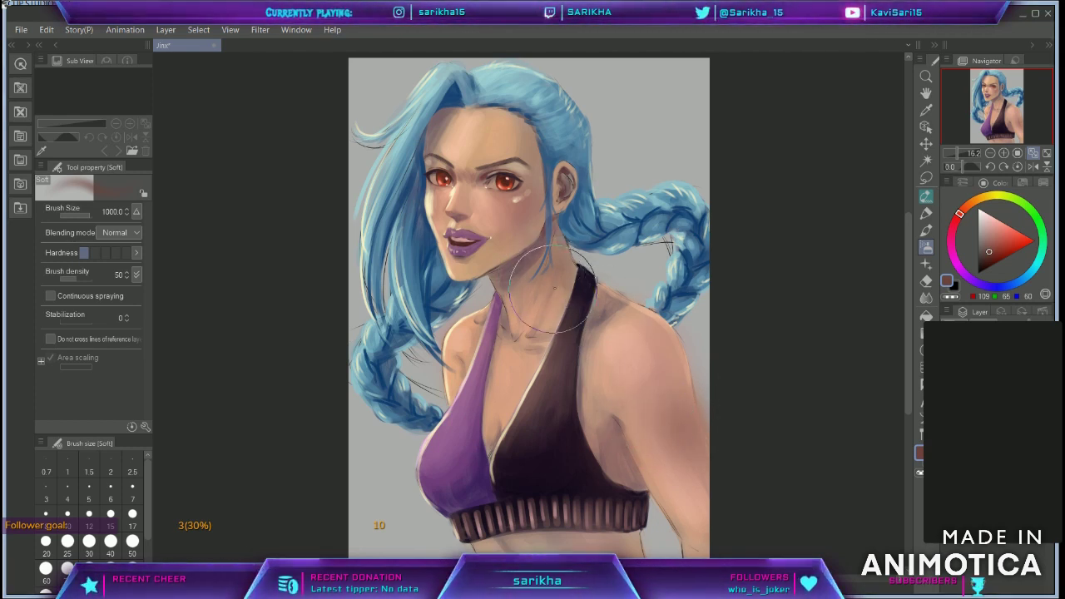
Step: Airbrush light pink and pale orange (255, 202, 157) tones over the face and chest, leaving no active selection
{"action": "left_click", "coordinate": [506, 241], "text": "alt"}
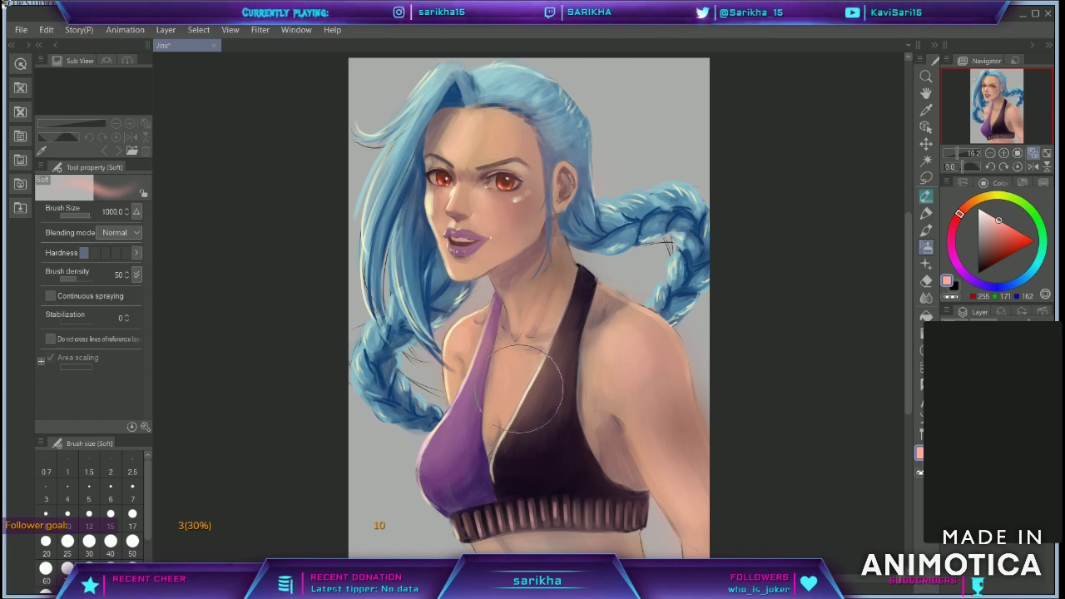
{"action": "left_click", "coordinate": [971, 202]}
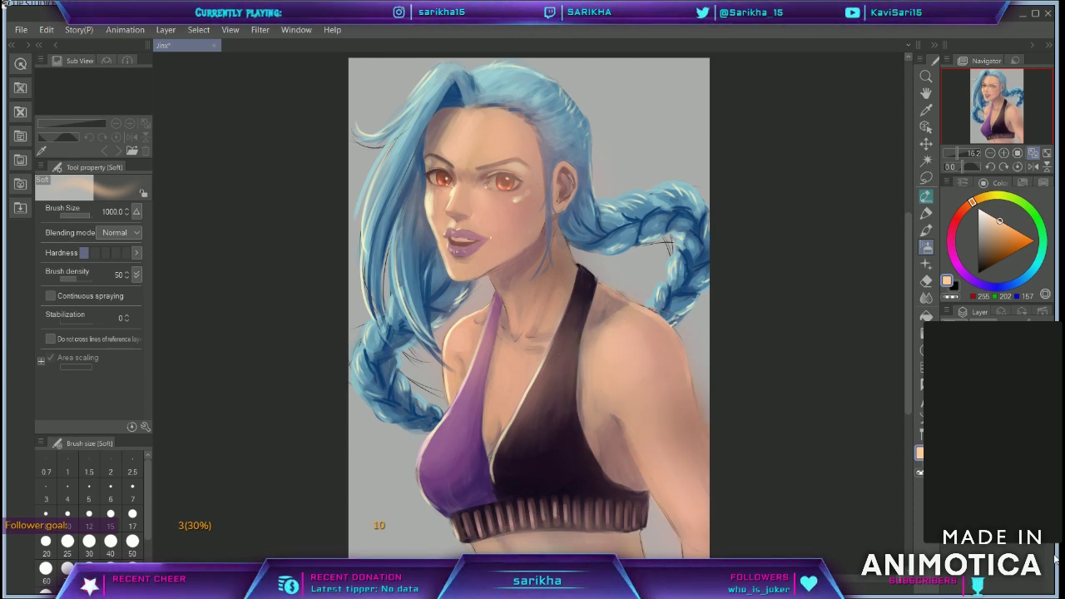
{"action": "key", "text": "ctrl+shift+d"}
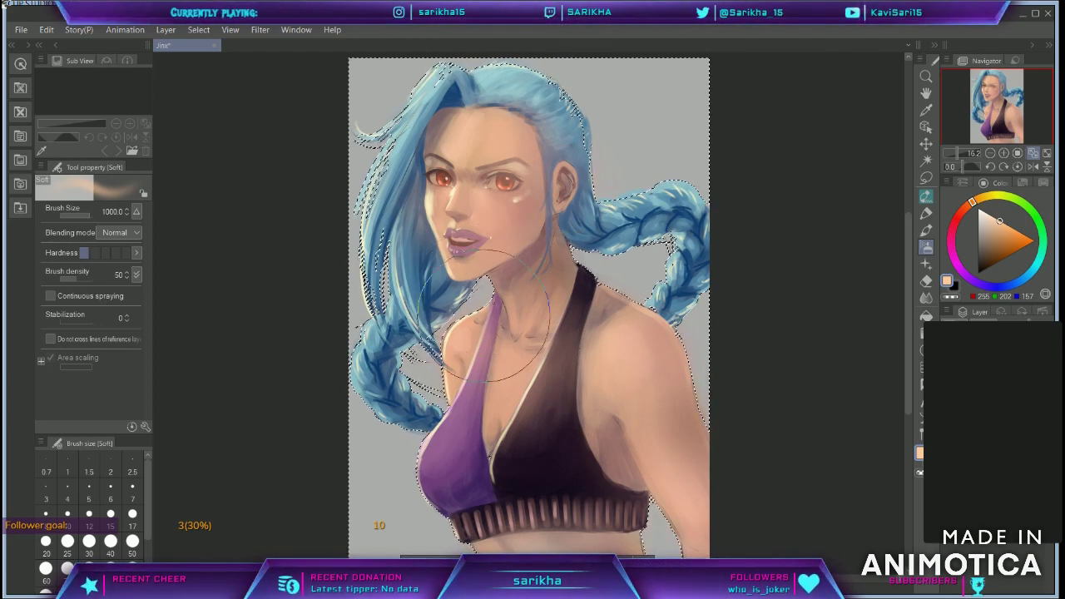
{"action": "key", "text": "ctrl+d"}
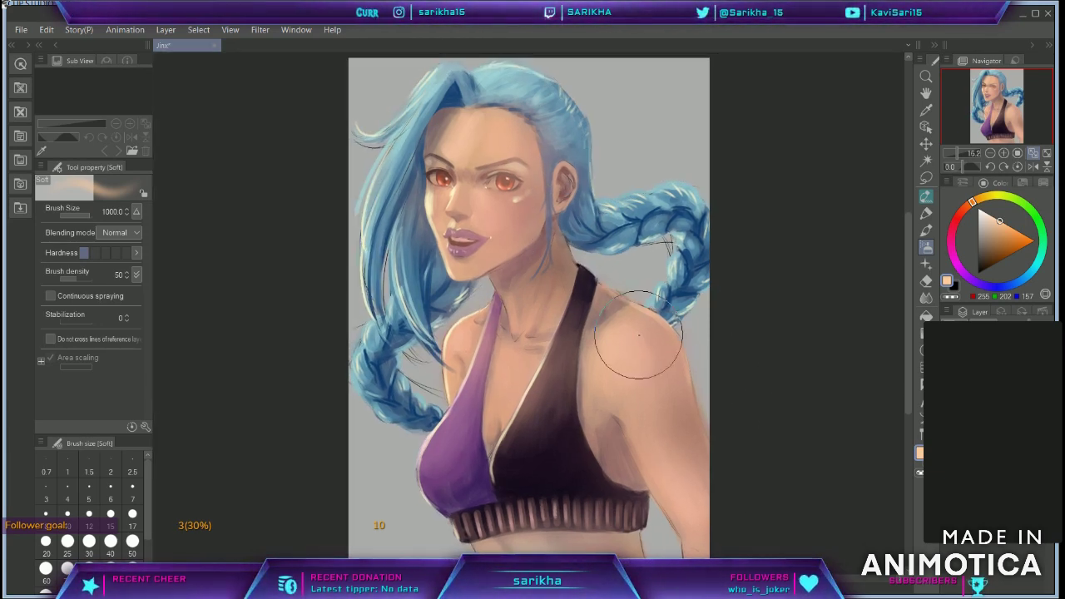
Step: Erase the airbrushed tint from the front hair and the eyes using the Fill-in-noa pen with transparent colour
{"action": "left_click", "coordinate": [926, 214]}
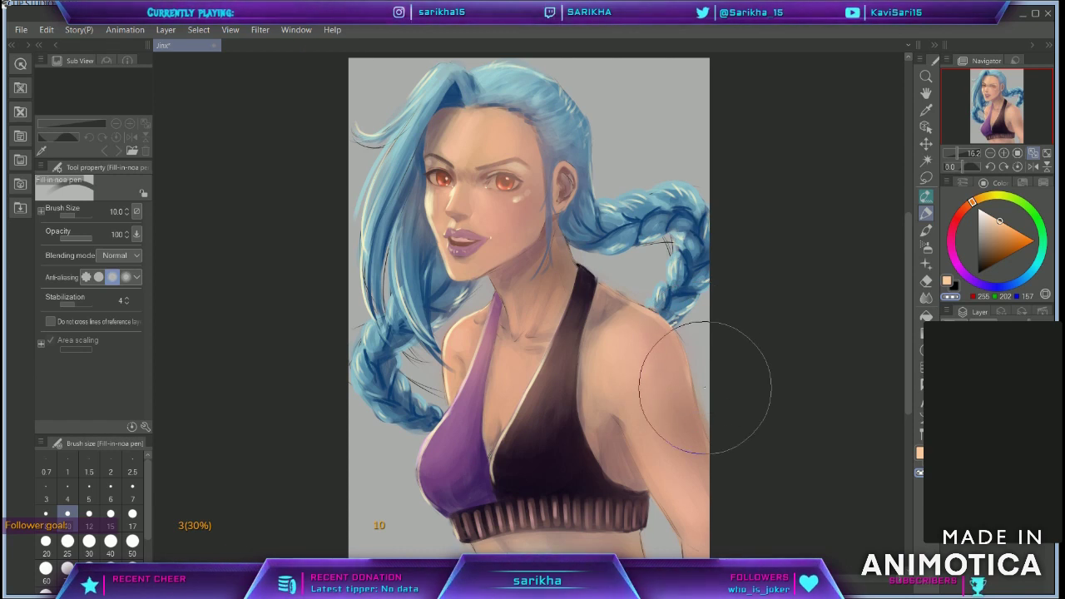
{"action": "key", "text": "]"}
{"action": "key", "text": "]"}
{"action": "key", "text": "]"}
{"action": "key", "text": "bracketright"}
{"action": "key", "text": "bracketright"}
{"action": "left_click_drag", "start_coordinate": [418, 171], "coordinate": [414, 251]}
{"action": "mouse_move", "coordinate": [499, 176]}
{"action": "left_mouse_down"}
{"action": "mouse_move", "coordinate": [513, 188]}
{"action": "mouse_move", "coordinate": [517, 158]}
{"action": "left_mouse_up"}
Step: Erase the airbrushed tint from the purple lips with the transparent pen at size 17
{"action": "key", "text": "bracketleft"}
{"action": "key", "text": "bracketleft"}
{"action": "key", "text": "bracketleft"}
{"action": "key", "text": "bracketleft"}
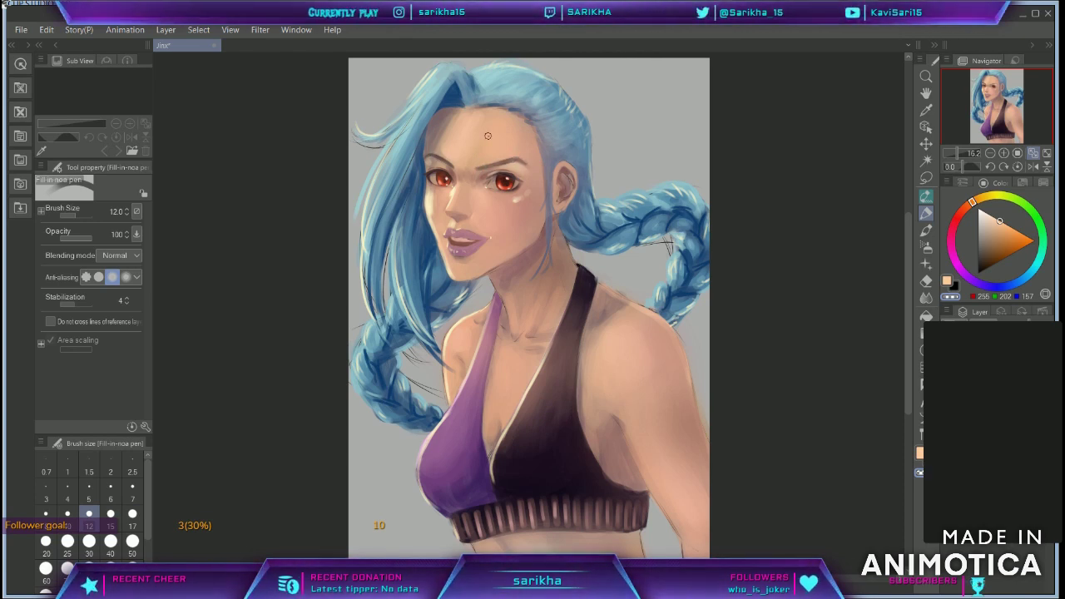
{"action": "key", "text": "bracketright"}
{"action": "key", "text": "bracketright"}
{"action": "left_click_drag", "start_coordinate": [450, 234], "coordinate": [482, 239]}
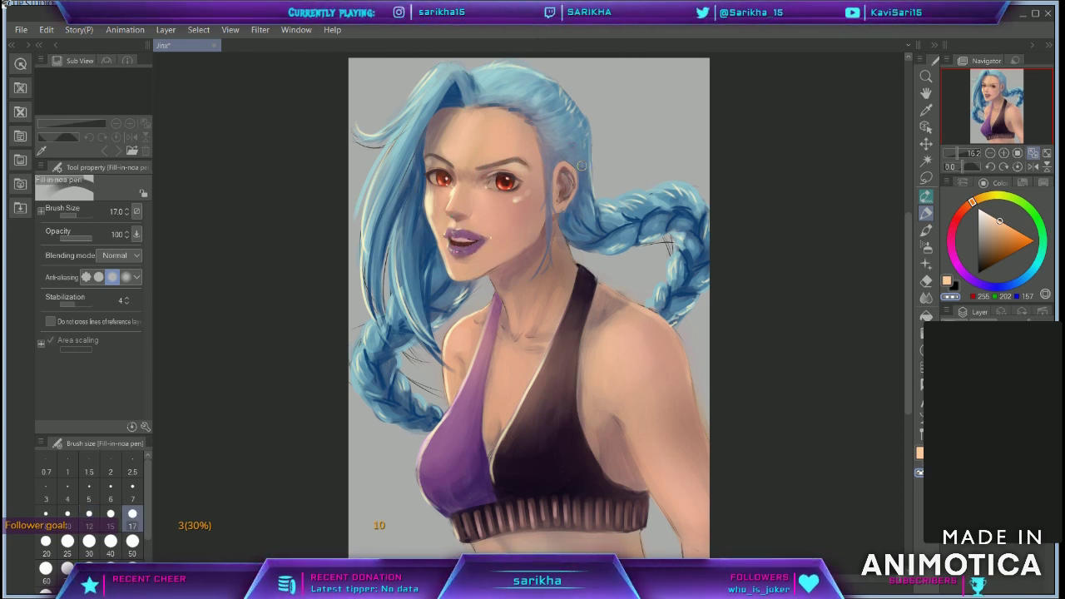
Step: Clear the airbrushed tint from the hair along the temple and beside the ear, varying the transparent pen between sizes 6 and 17
{"action": "left_click_drag", "start_coordinate": [532, 118], "coordinate": [548, 190]}
{"action": "key", "text": "bracketleft"}
{"action": "key", "text": "bracketleft"}
{"action": "key", "text": "bracketleft"}
{"action": "key", "text": "bracketleft"}
{"action": "key", "text": "bracketleft"}
{"action": "key", "text": "bracketleft"}
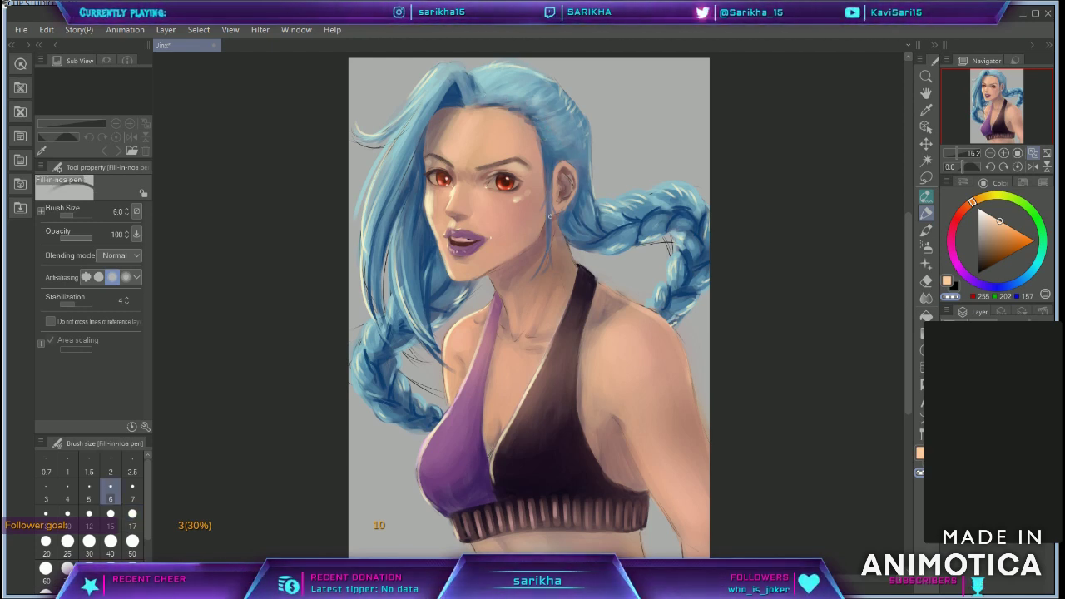
{"action": "key", "text": "bracketright"}
{"action": "key", "text": "bracketright"}
{"action": "key", "text": "bracketright"}
{"action": "key", "text": "bracketright"}
{"action": "key", "text": "bracketright"}
{"action": "key", "text": "bracketright"}
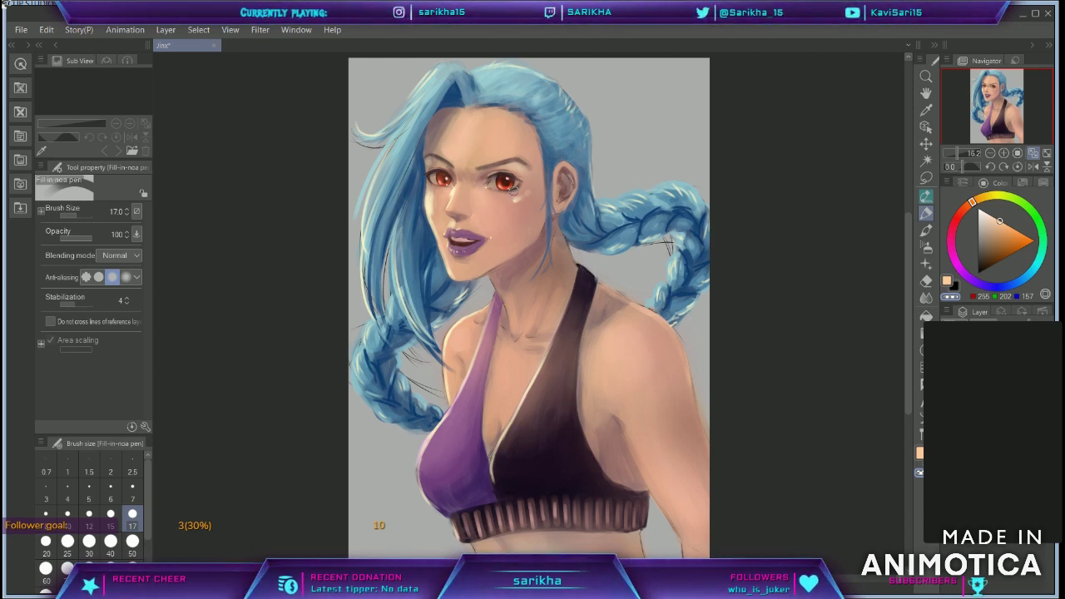
Step: Soften the skin with Blend at size 100, and paint the armpit shadow in a muted tone sampled from the skin
{"action": "key", "text": "j"}
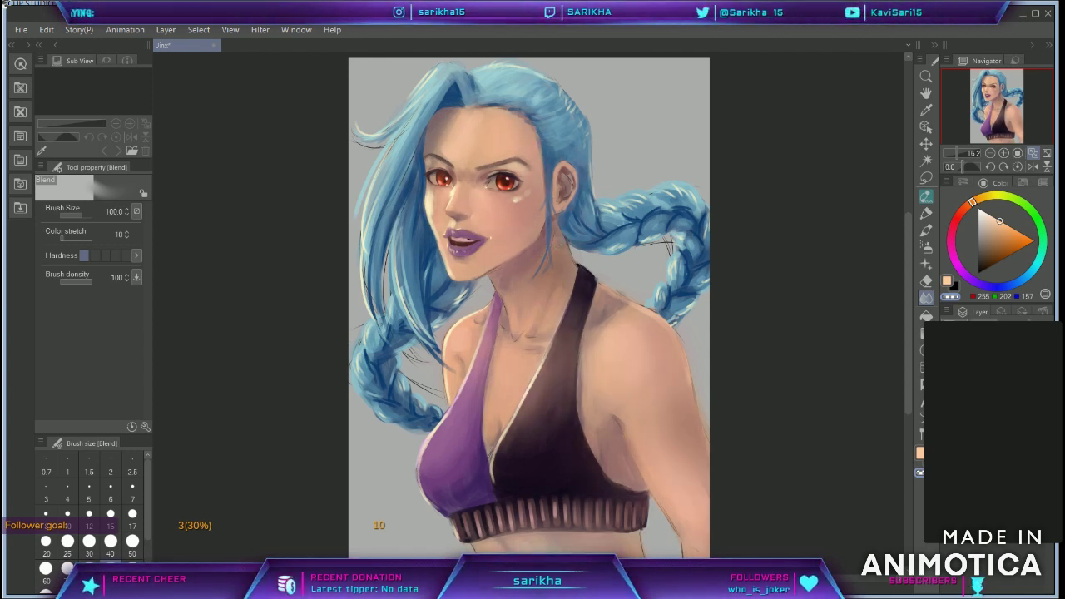
{"action": "key", "text": "p"}
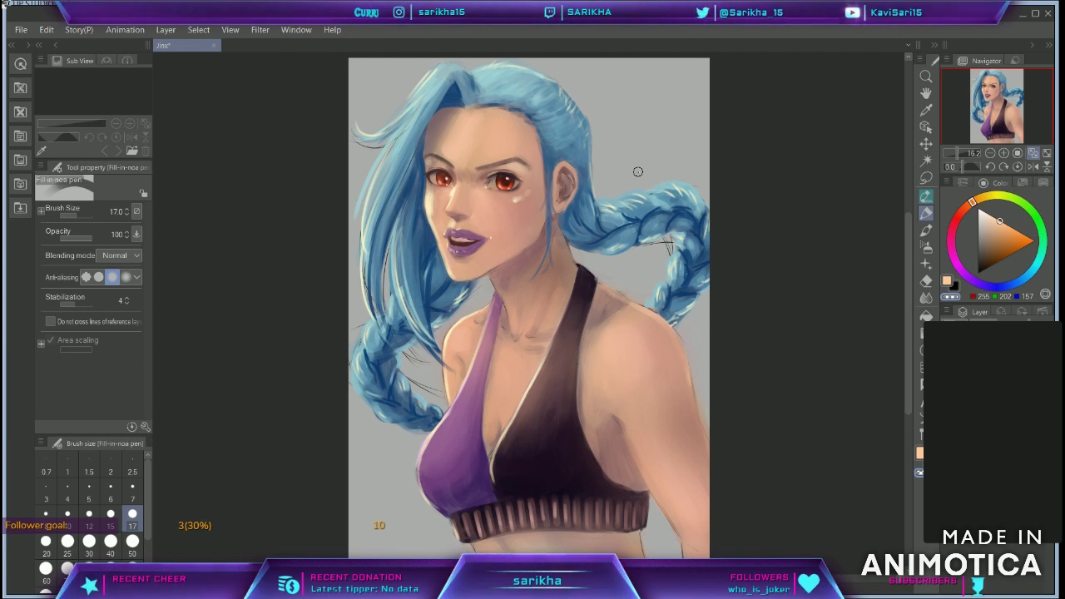
{"action": "left_click", "coordinate": [531, 247], "text": "alt"}
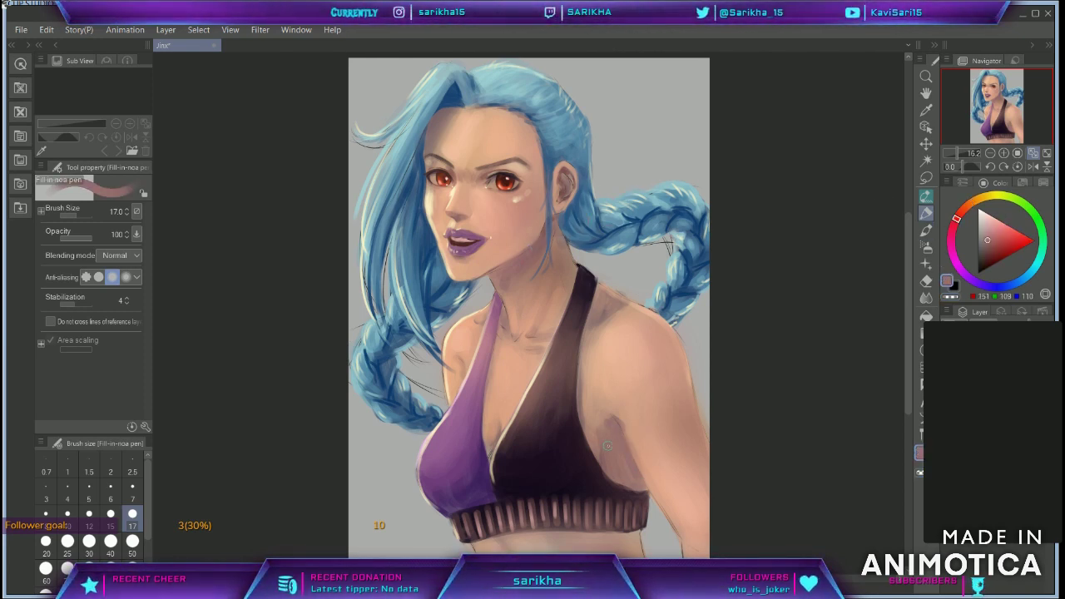
{"action": "left_click", "coordinate": [996, 244]}
{"action": "left_click", "coordinate": [539, 243], "text": "alt"}
{"action": "left_click", "coordinate": [616, 433], "text": "alt"}
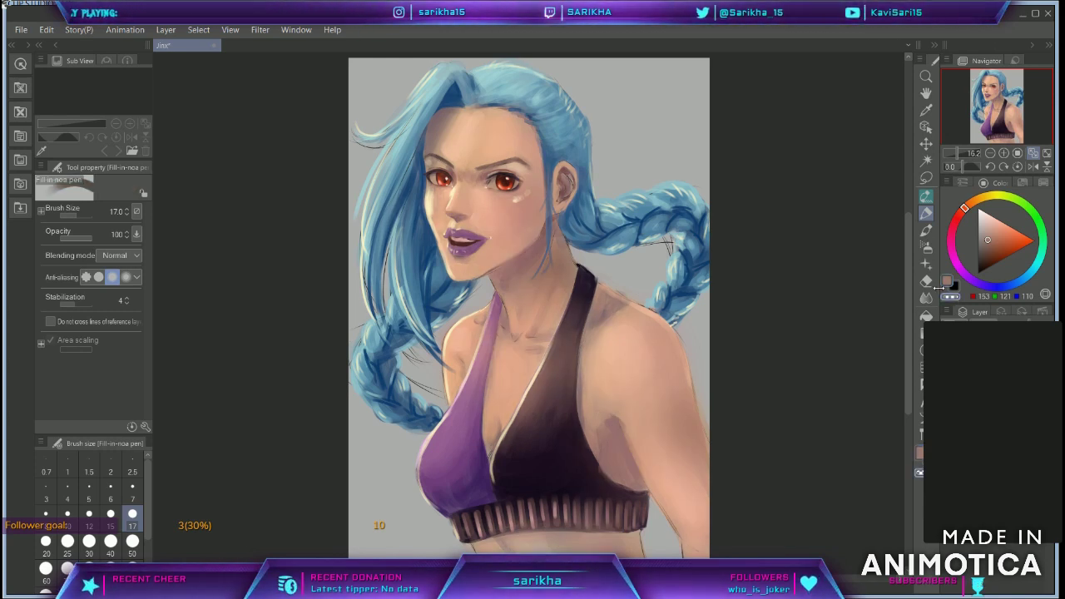
Step: Erase the tint over the dark and purple straps with transparent colour, and deepen the armpit shadow with red-brown (127, 77, 63)
{"action": "left_click_drag", "start_coordinate": [578, 324], "coordinate": [566, 413]}
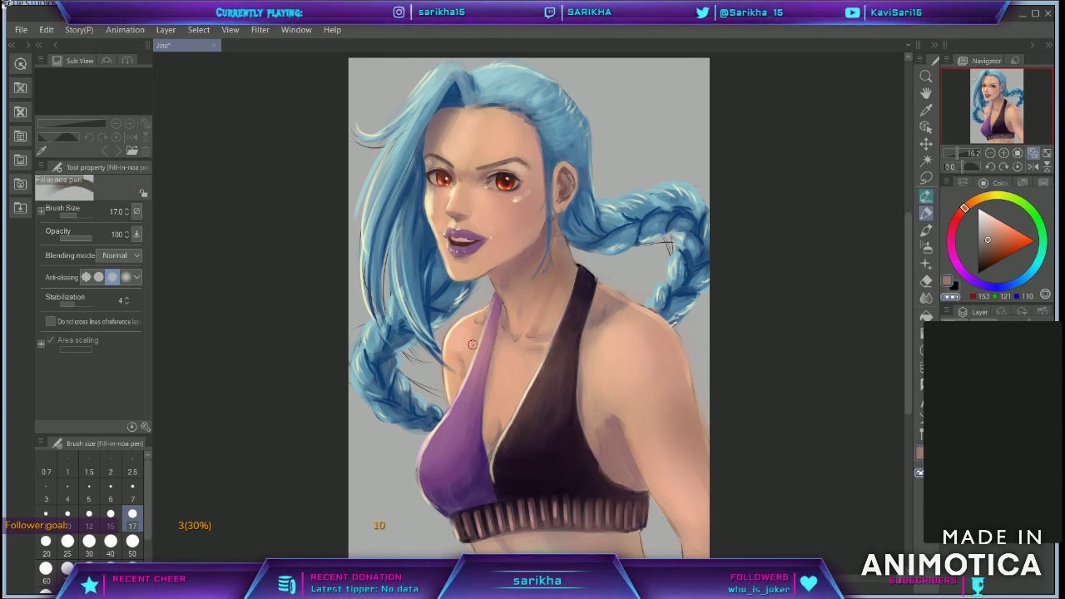
{"action": "left_click_drag", "start_coordinate": [494, 320], "coordinate": [474, 399]}
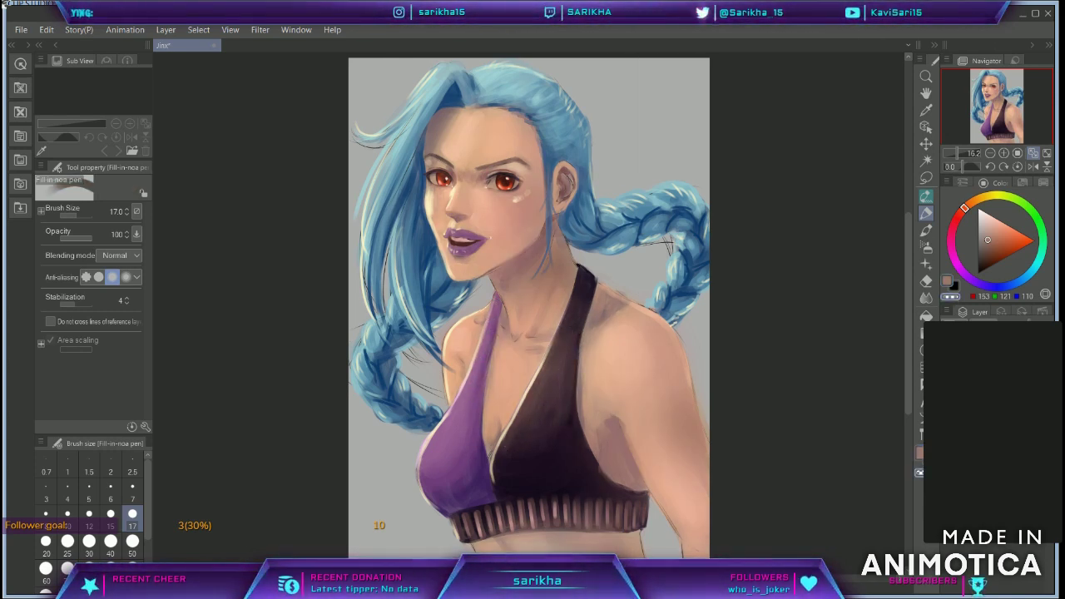
{"action": "left_click", "coordinate": [991, 248]}
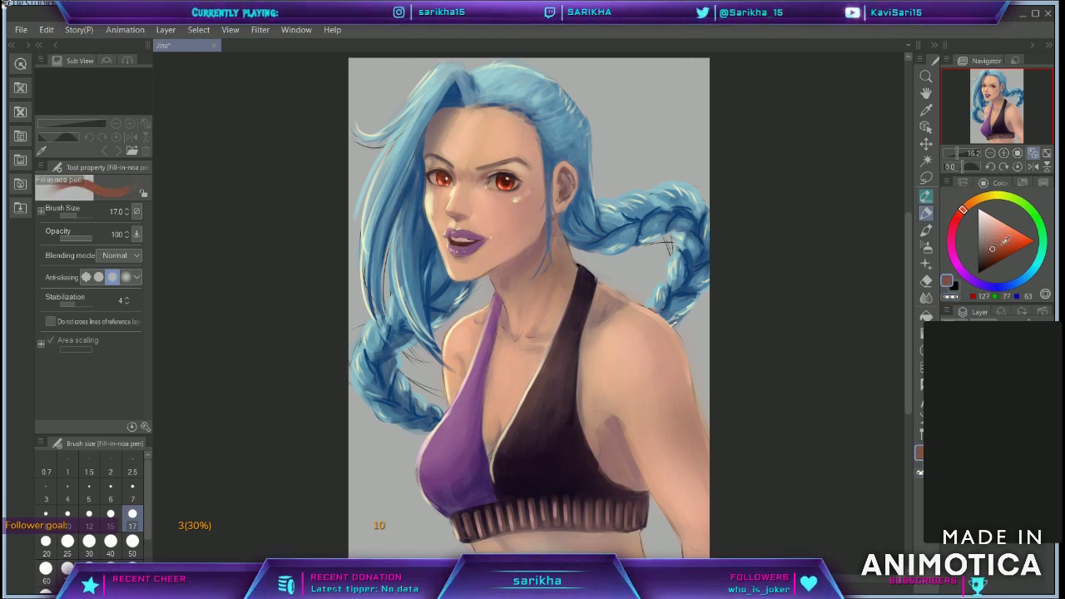
{"action": "left_click_drag", "start_coordinate": [604, 414], "coordinate": [619, 429]}
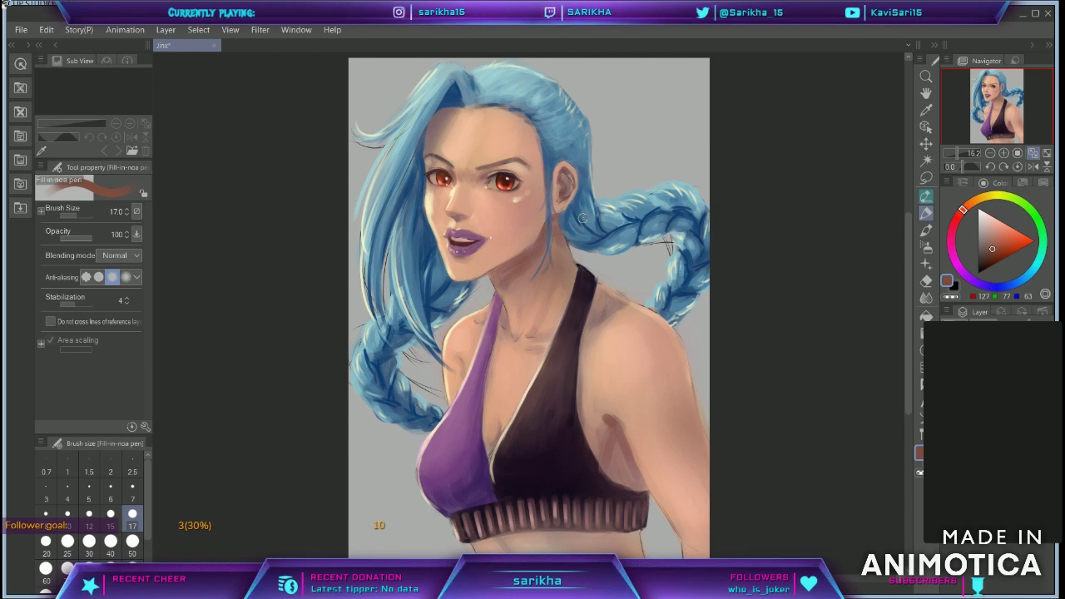
Step: Paint soft shadow between the inner eye corner and the nose bridge with brown (163, 118, 103) sampled from the skin, at size 40
{"action": "scroll", "coordinate": [485, 185], "scroll_direction": "up", "scroll_amount": 5}
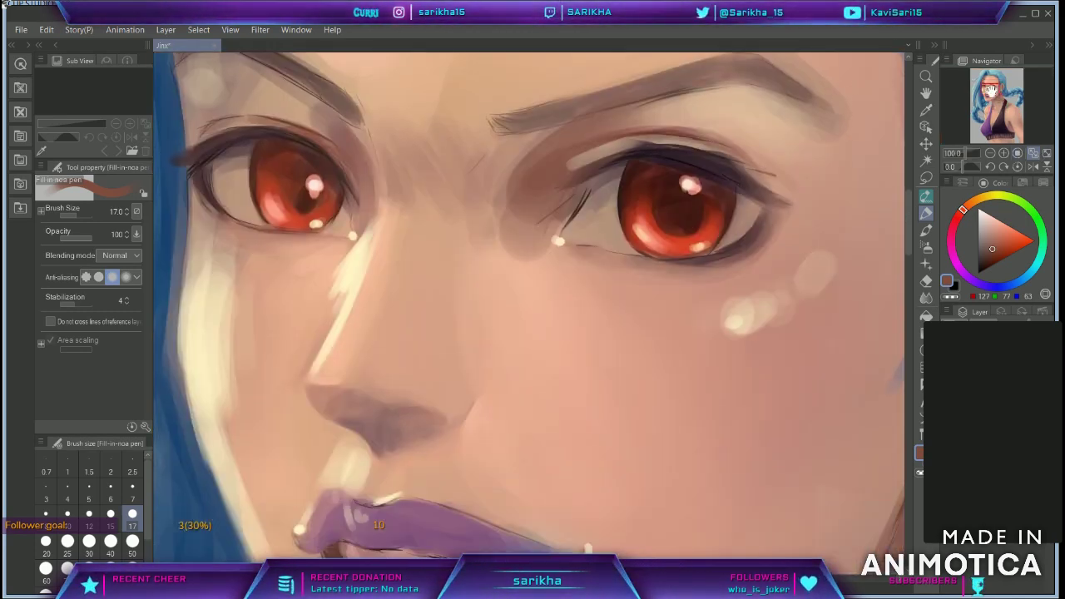
{"action": "left_click_drag", "start_coordinate": [354, 169], "coordinate": [366, 210]}
{"action": "key", "text": "]"}
{"action": "key", "text": "]"}
{"action": "key", "text": "]"}
{"action": "key", "text": "]"}
{"action": "left_click", "coordinate": [378, 167], "text": "alt"}
{"action": "left_click_drag", "start_coordinate": [367, 143], "coordinate": [379, 197]}
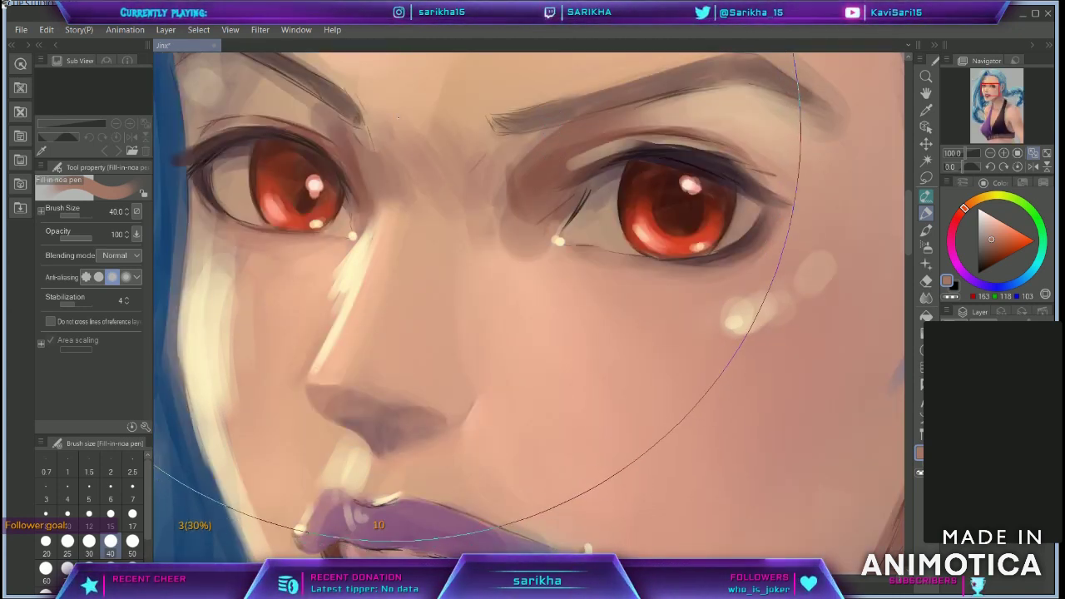
Step: Smooth the inner eye corner, nose bridge and pale cheek rim light with Blend at size 60
{"action": "key", "text": "j"}
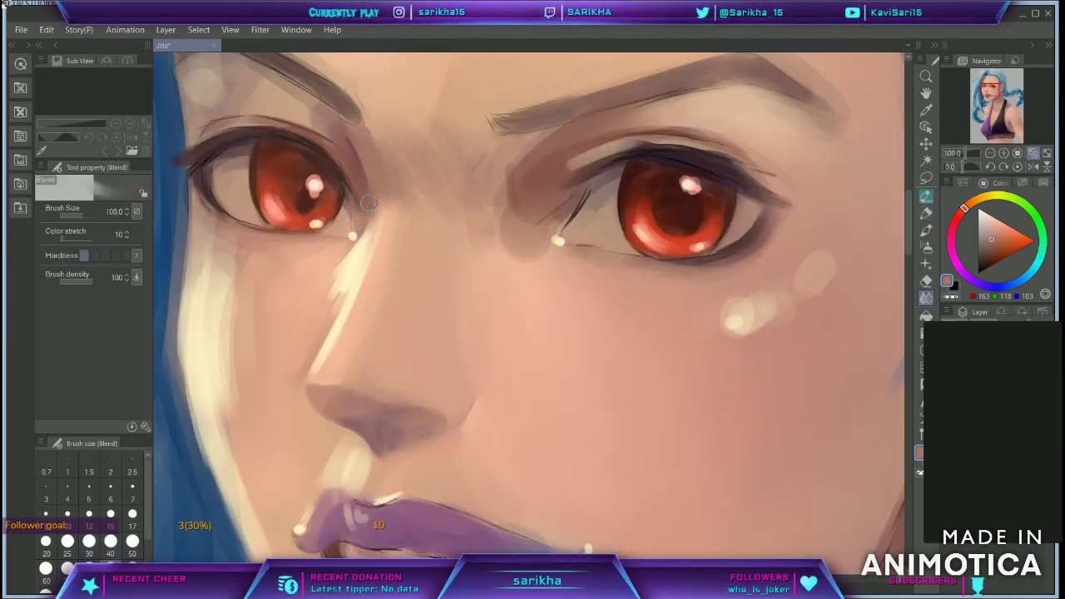
{"action": "key", "text": "bracketleft"}
{"action": "key", "text": "bracketleft"}
{"action": "key", "text": "bracketleft"}
{"action": "left_click_drag", "start_coordinate": [353, 154], "coordinate": [357, 179]}
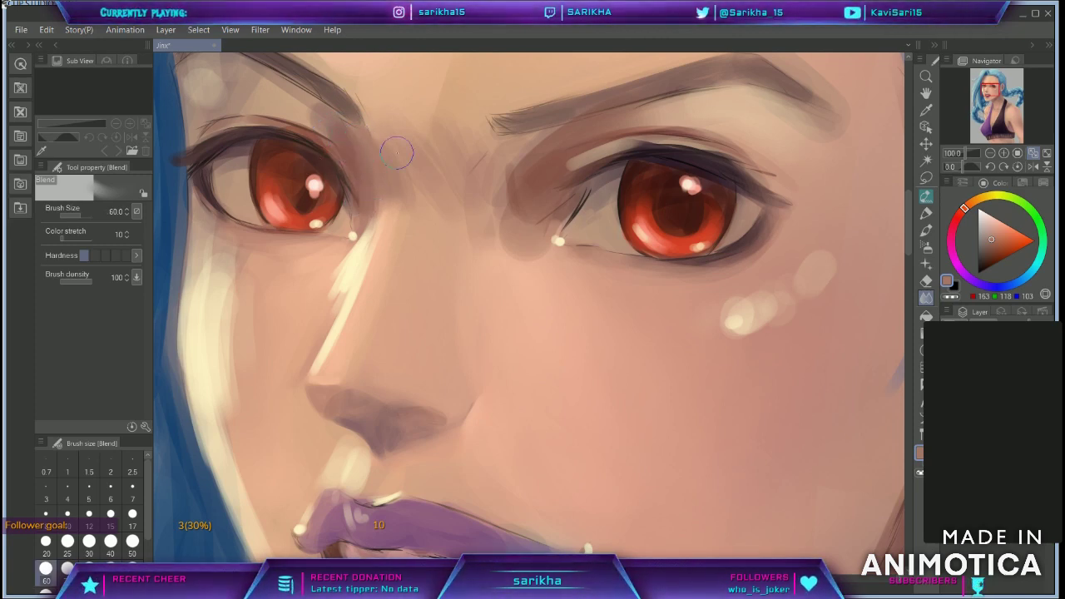
{"action": "mouse_move", "coordinate": [369, 233]}
{"action": "left_mouse_down"}
{"action": "mouse_move", "coordinate": [323, 307]}
{"action": "mouse_move", "coordinate": [342, 268]}
{"action": "left_mouse_up"}
{"action": "mouse_move", "coordinate": [222, 287]}
{"action": "left_mouse_down"}
{"action": "mouse_move", "coordinate": [225, 383]}
{"action": "mouse_move", "coordinate": [206, 366]}
{"action": "left_mouse_up"}
{"action": "left_click_drag", "start_coordinate": [212, 376], "coordinate": [238, 466]}
{"action": "mouse_move", "coordinate": [340, 444]}
{"action": "left_mouse_down"}
{"action": "mouse_move", "coordinate": [339, 463]}
{"action": "mouse_move", "coordinate": [549, 143]}
{"action": "left_mouse_up"}
{"action": "left_click", "coordinate": [1048, 153]}
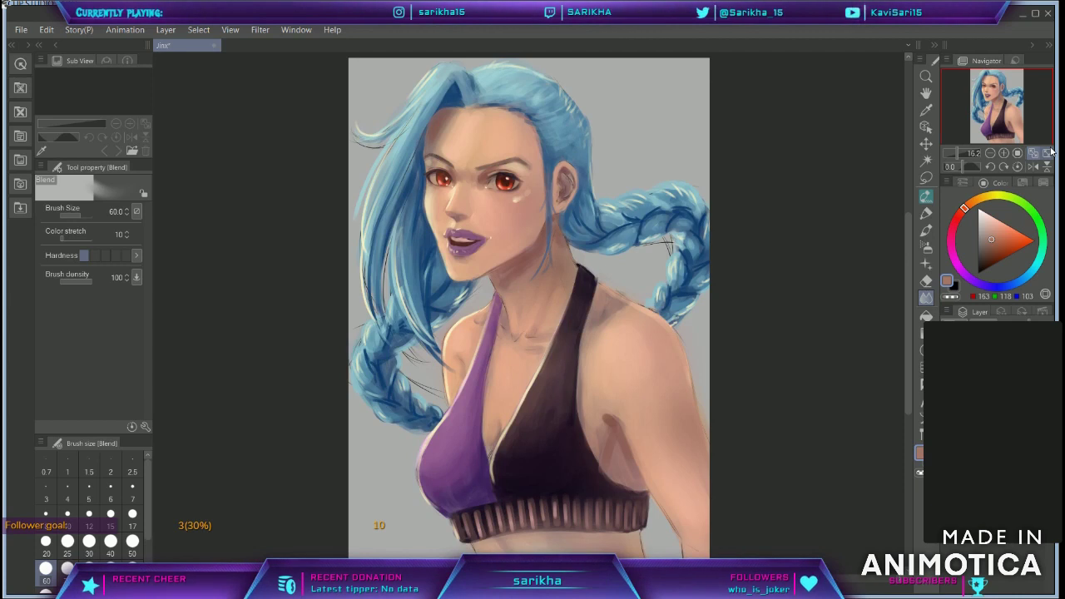
Step: Sample the armpit's red-brown and soften the armpit shadow into the surrounding skin with Blend at size 100
{"action": "key", "text": "p"}
{"action": "left_click", "coordinate": [951, 297]}
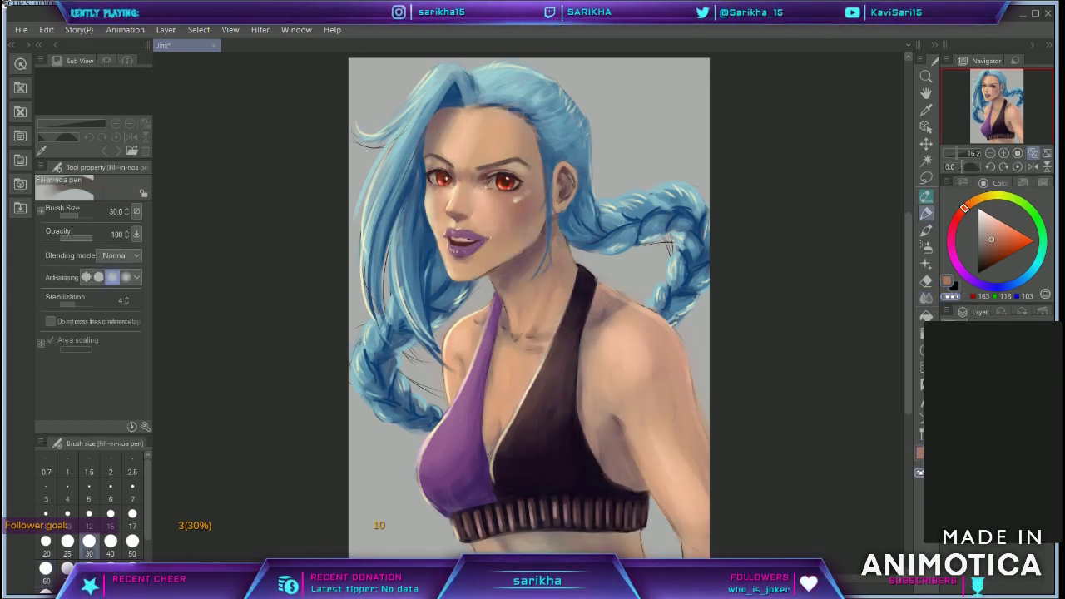
{"action": "left_click", "coordinate": [612, 420], "text": "alt"}
{"action": "left_click", "coordinate": [1018, 153]}
{"action": "left_click_drag", "start_coordinate": [1005, 114], "coordinate": [1002, 112]}
{"action": "left_click", "coordinate": [991, 153]}
{"action": "left_click", "coordinate": [991, 153]}
{"action": "left_click", "coordinate": [991, 153]}
{"action": "left_click", "coordinate": [1017, 153]}
{"action": "left_click", "coordinate": [1047, 153]}
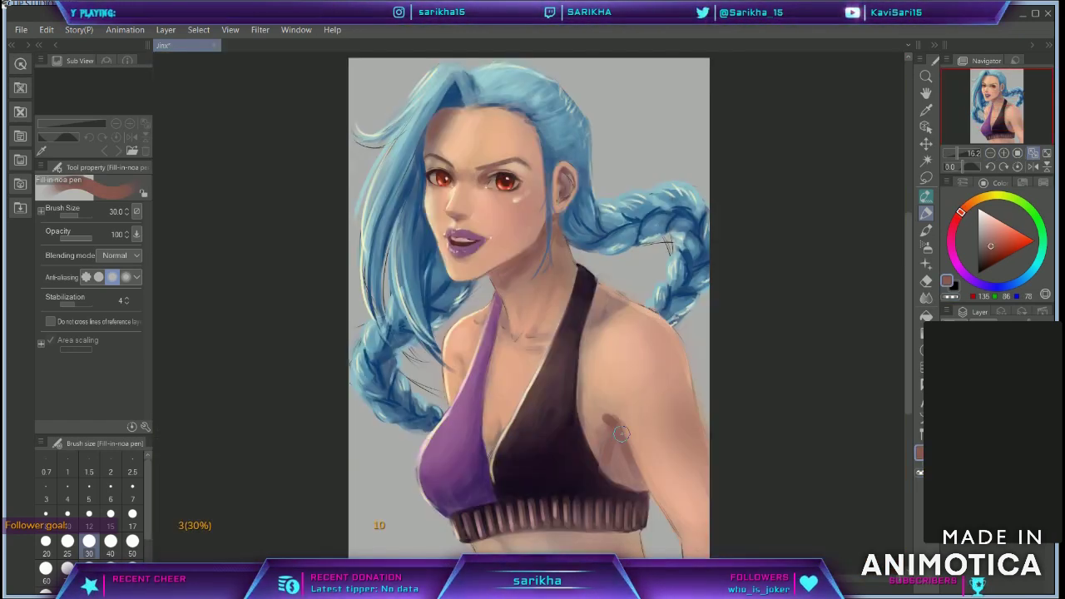
{"action": "key", "text": "j"}
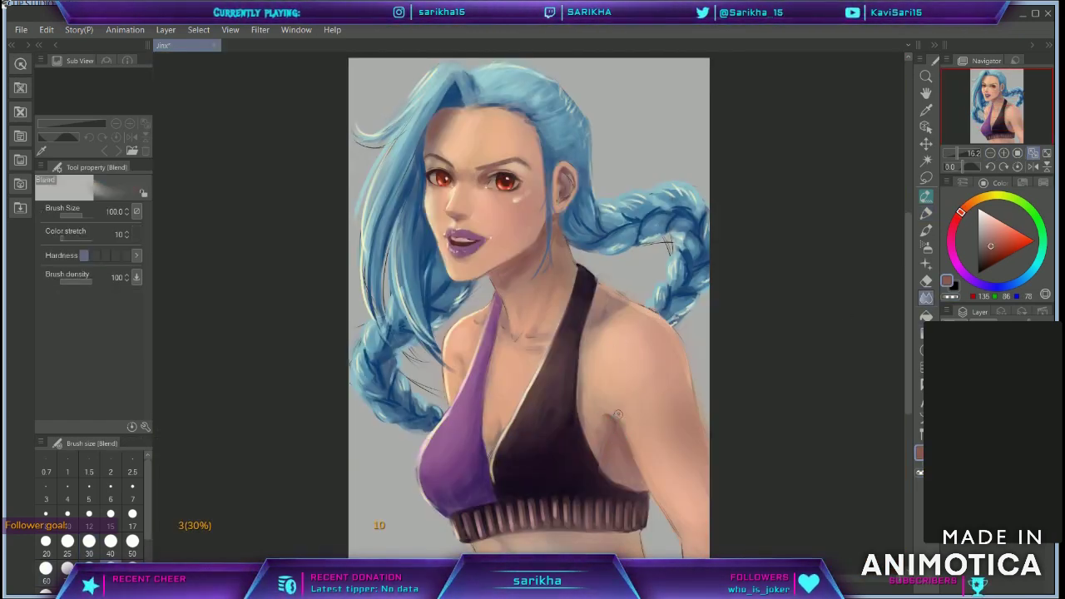
Step: Shade the skin below the ribbed band and beside the dark and purple straps in red-brown at size 15, checking the canvas mirrored
{"action": "key", "text": "p"}
{"action": "left_click", "coordinate": [1046, 166]}
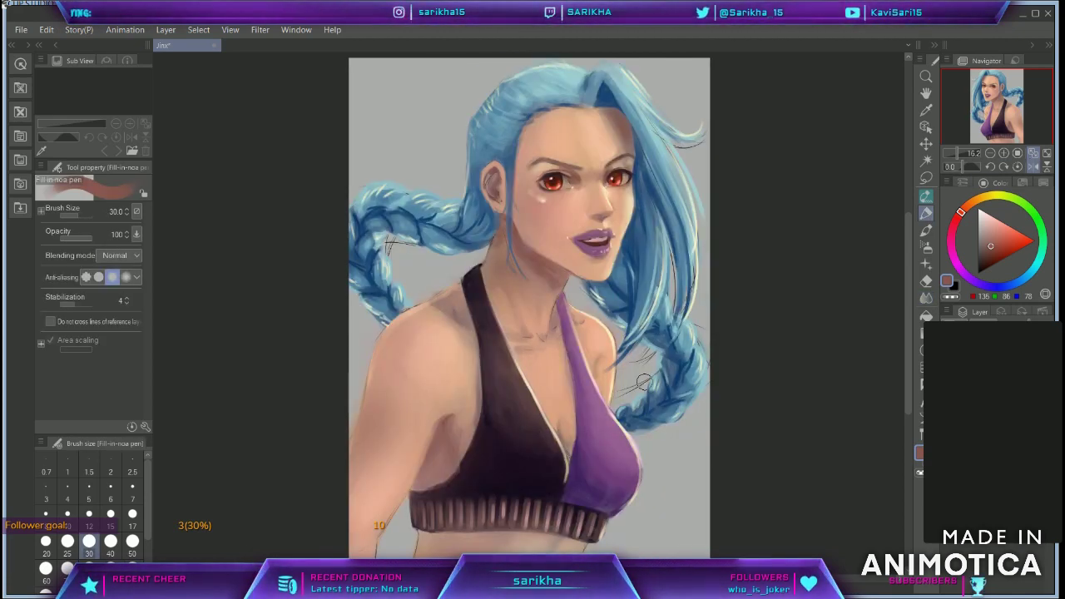
{"action": "left_click_drag", "start_coordinate": [804, 435], "coordinate": [743, 300]}
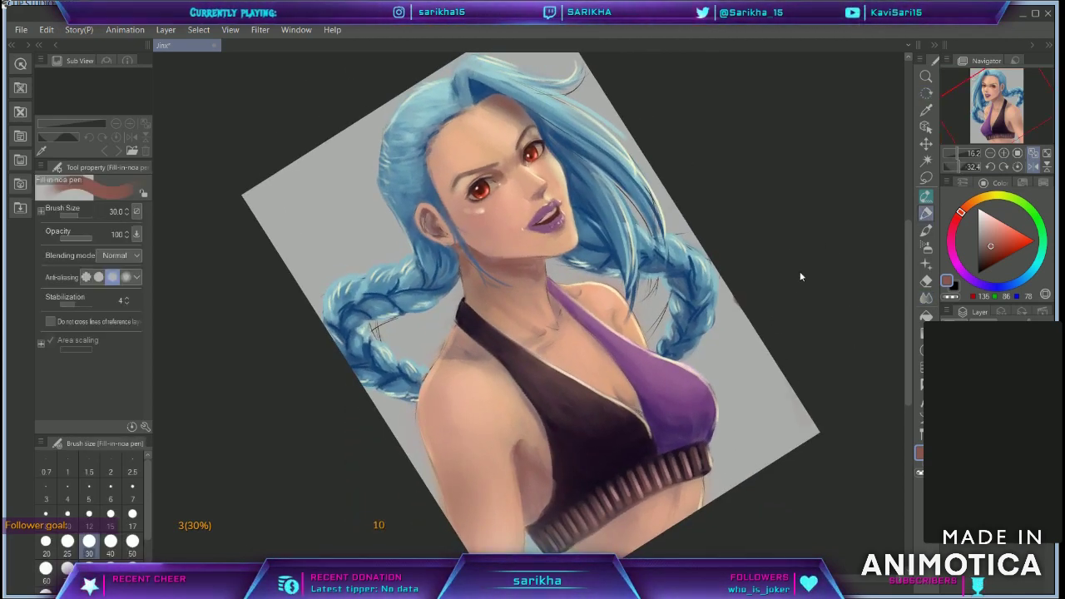
{"action": "left_click_drag", "start_coordinate": [804, 449], "coordinate": [802, 349]}
{"action": "key", "text": "bracketleft"}
{"action": "key", "text": "bracketleft"}
{"action": "key", "text": "bracketleft"}
{"action": "key", "text": "bracketleft"}
{"action": "left_click_drag", "start_coordinate": [666, 387], "coordinate": [623, 415]}
{"action": "left_click_drag", "start_coordinate": [700, 379], "coordinate": [672, 393]}
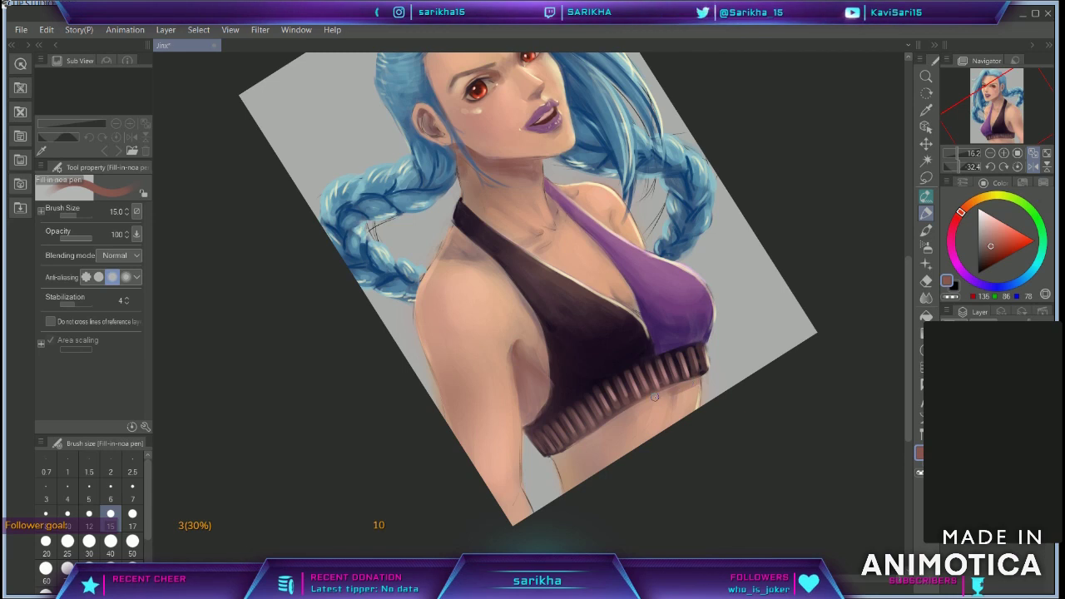
{"action": "left_click_drag", "start_coordinate": [502, 270], "coordinate": [546, 351]}
{"action": "left_click_drag", "start_coordinate": [570, 224], "coordinate": [629, 292]}
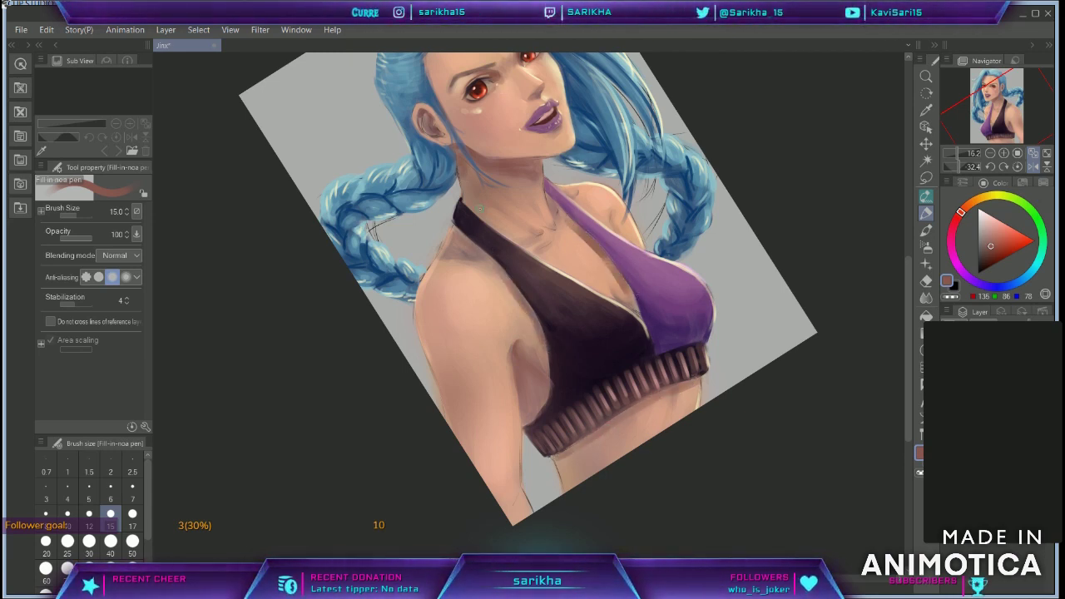
{"action": "left_click", "coordinate": [1016, 166]}
{"action": "left_click", "coordinate": [1033, 166]}
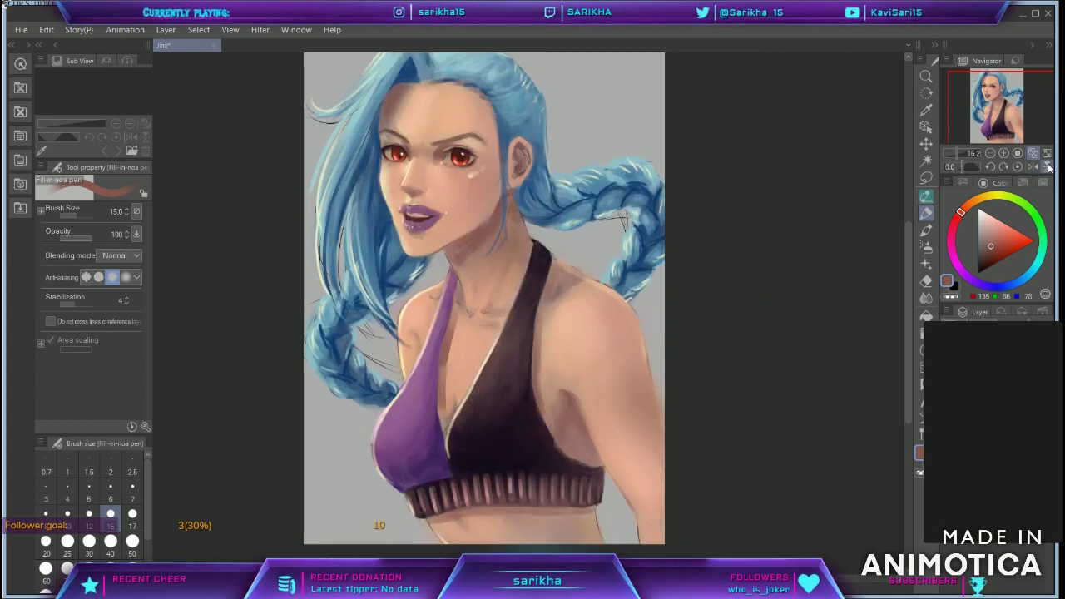
Step: Add red-brown shadow along the outer upper arm at size 20 and soften it with Blend at size 200
{"action": "key", "text": "bracketright"}
{"action": "left_click_drag", "start_coordinate": [640, 353], "coordinate": [664, 462]}
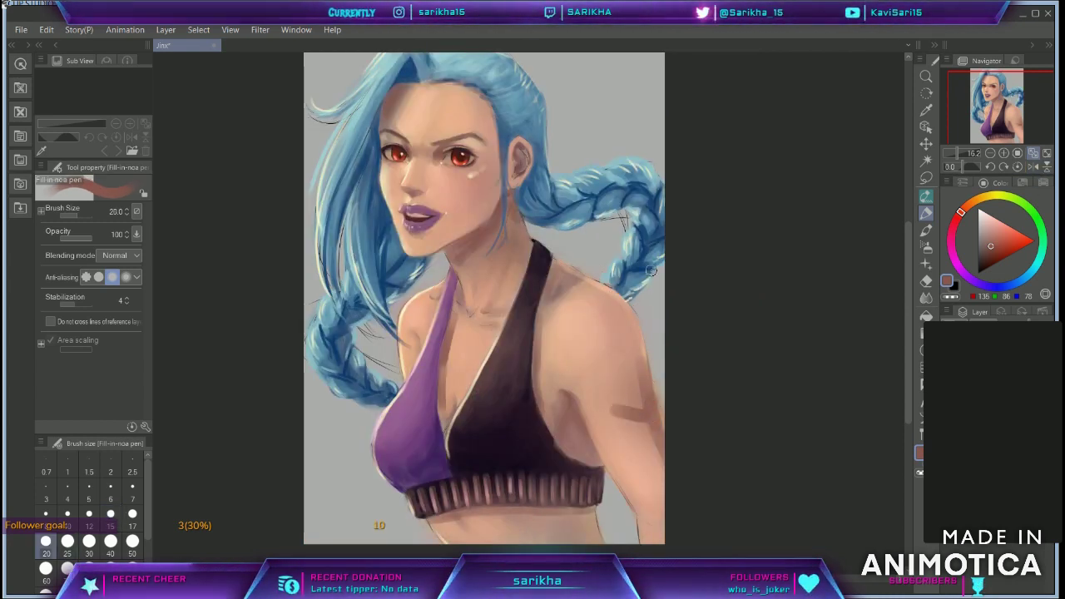
{"action": "left_click", "coordinate": [927, 299]}
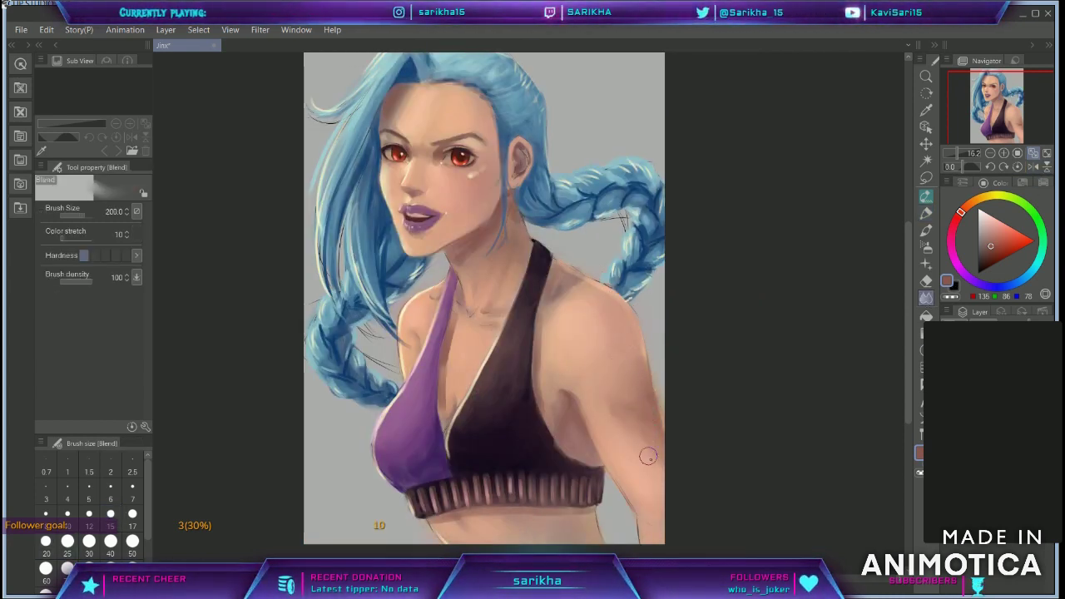
Step: Lighten the upper arm with peach (231, 182, 147) sampled from the forehead at size 60, and blend it at size 200
{"action": "left_click", "coordinate": [925, 214]}
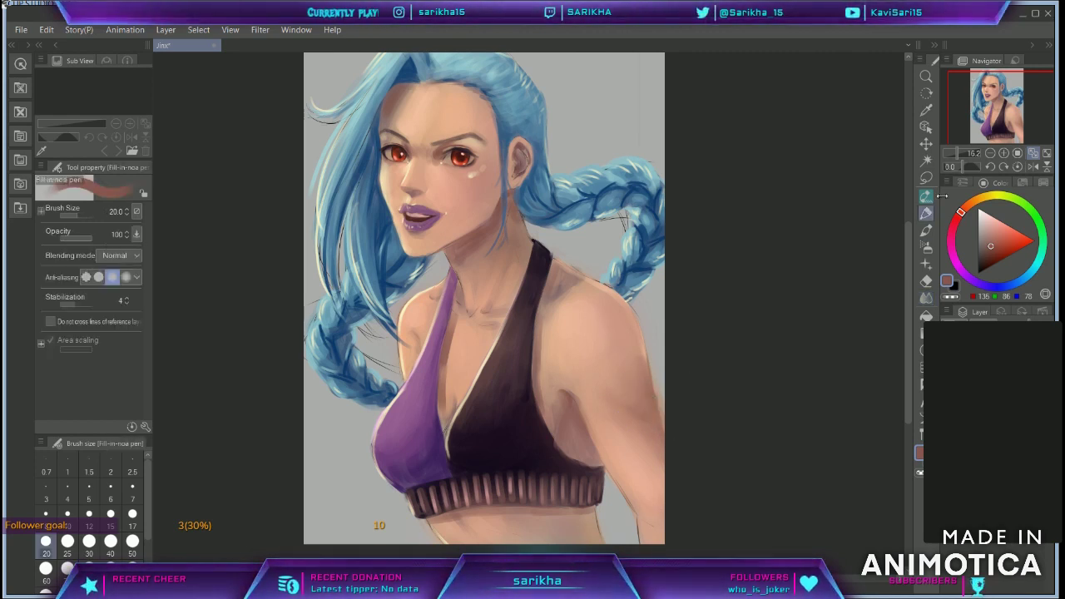
{"action": "left_click", "coordinate": [431, 109], "text": "alt"}
{"action": "key", "text": "bracketright"}
{"action": "key", "text": "bracketright"}
{"action": "key", "text": "bracketright"}
{"action": "left_click_drag", "start_coordinate": [605, 324], "coordinate": [617, 371]}
{"action": "left_click", "coordinate": [926, 248]}
{"action": "left_click", "coordinate": [926, 297]}
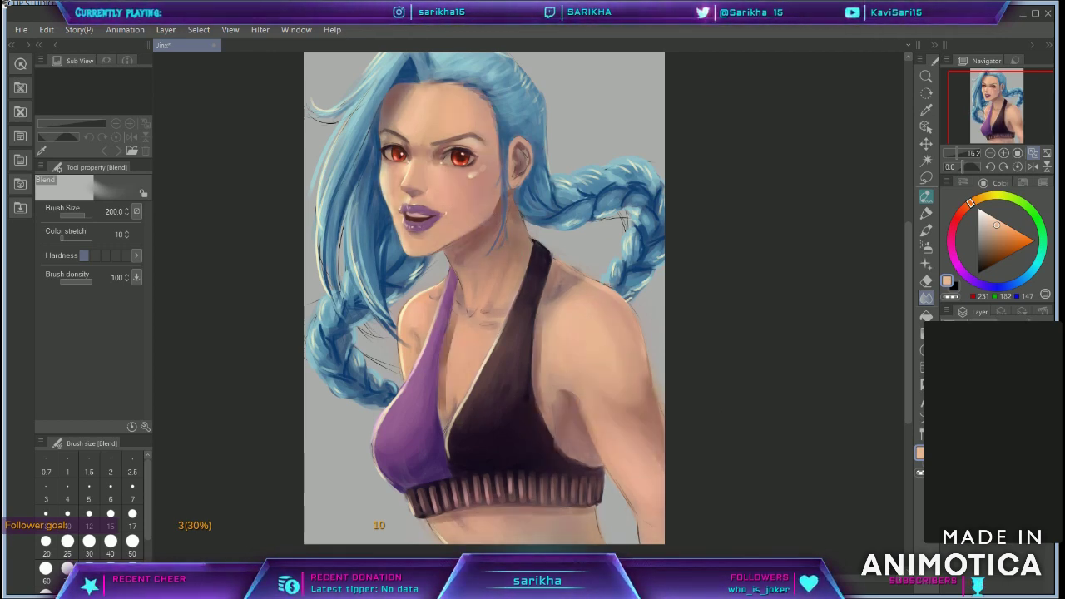
Step: Mirror the view and erase skin tint from the top's ribbed band and dark side with transparent colour, reducing the pen from size 60
{"action": "left_click", "coordinate": [926, 214]}
{"action": "left_click", "coordinate": [950, 297]}
{"action": "left_click", "coordinate": [1032, 167]}
{"action": "left_click_drag", "start_coordinate": [497, 485], "coordinate": [631, 489]}
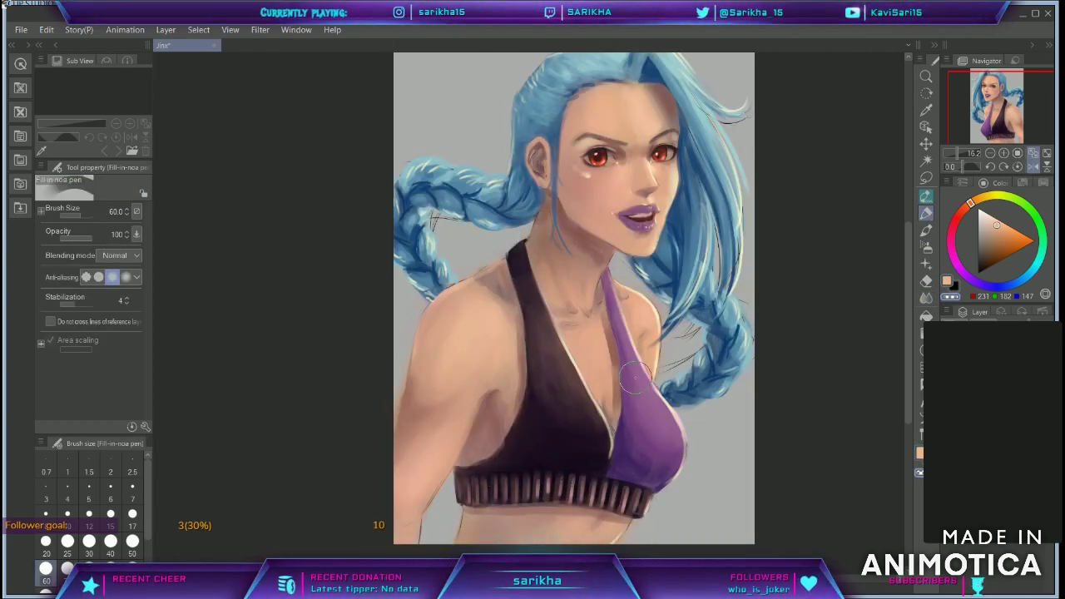
{"action": "key", "text": "bracketleft"}
{"action": "key", "text": "bracketleft"}
{"action": "key", "text": "bracketleft"}
{"action": "key", "text": "bracketleft"}
{"action": "key", "text": "bracketleft"}
{"action": "key", "text": "bracketleft"}
{"action": "key", "text": "bracketleft"}
{"action": "key", "text": "bracketleft"}
{"action": "mouse_move", "coordinate": [525, 403]}
{"action": "left_mouse_down"}
{"action": "mouse_move", "coordinate": [493, 463]}
{"action": "mouse_move", "coordinate": [456, 471]}
{"action": "left_mouse_up"}
{"action": "key", "text": "bracketright"}
{"action": "key", "text": "bracketright"}
{"action": "key", "text": "bracketright"}
{"action": "key", "text": "bracketright"}
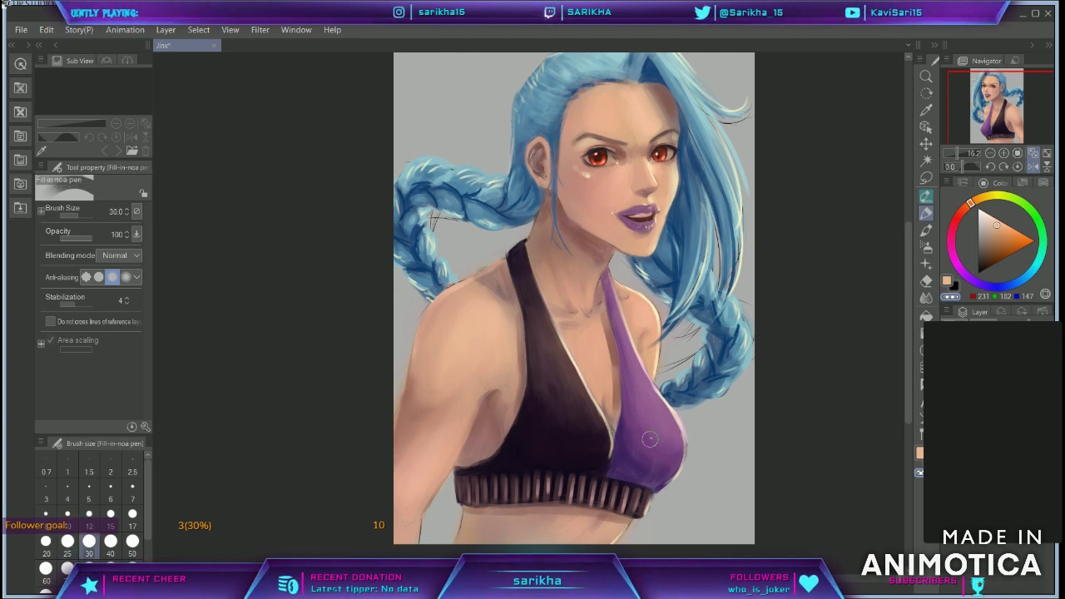
Step: Darken the inner edge of the purple strap with dark purple (64, 34, 92) sampled from the top, refining it at size 8
{"action": "left_click", "coordinate": [618, 455], "text": "alt"}
{"action": "left_click", "coordinate": [1017, 153]}
{"action": "left_click_drag", "start_coordinate": [1003, 107], "coordinate": [989, 103]}
{"action": "key", "text": "bracketleft"}
{"action": "key", "text": "bracketleft"}
{"action": "mouse_move", "coordinate": [393, 338]}
{"action": "left_mouse_down"}
{"action": "mouse_move", "coordinate": [361, 389]}
{"action": "mouse_move", "coordinate": [377, 351]}
{"action": "left_mouse_up"}
{"action": "left_click_drag", "start_coordinate": [361, 394], "coordinate": [371, 440]}
{"action": "scroll", "coordinate": [363, 404], "scroll_direction": "down", "scroll_amount": 5}
{"action": "key", "text": "bracketleft"}
{"action": "key", "text": "bracketleft"}
{"action": "key", "text": "bracketleft"}
{"action": "key", "text": "bracketleft"}
{"action": "key", "text": "bracketleft"}
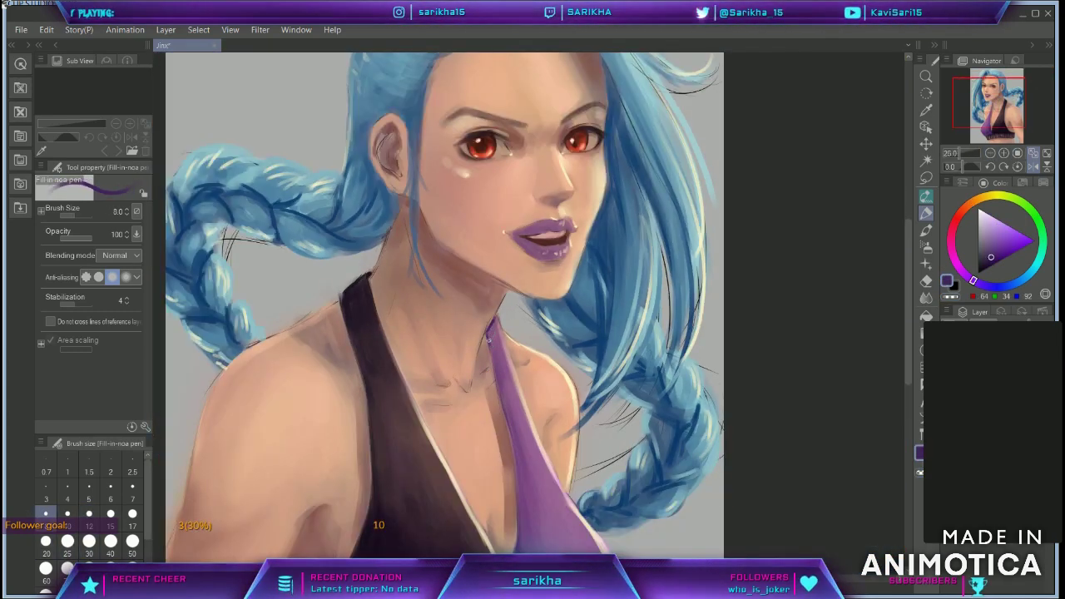
{"action": "left_click_drag", "start_coordinate": [489, 345], "coordinate": [510, 438]}
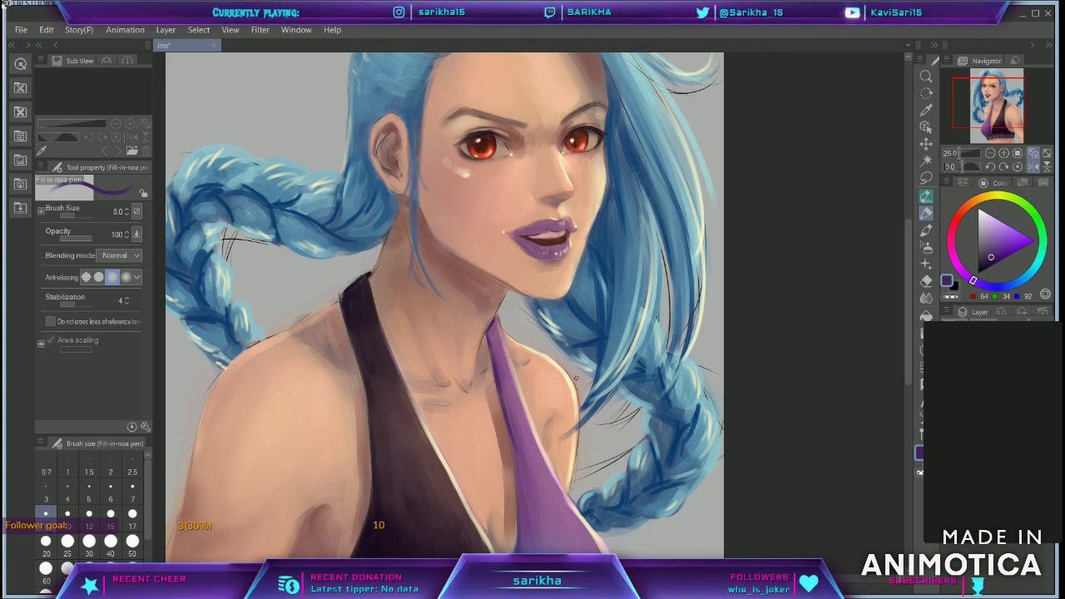
{"action": "left_click", "coordinate": [992, 102]}
{"action": "left_click", "coordinate": [1049, 152]}
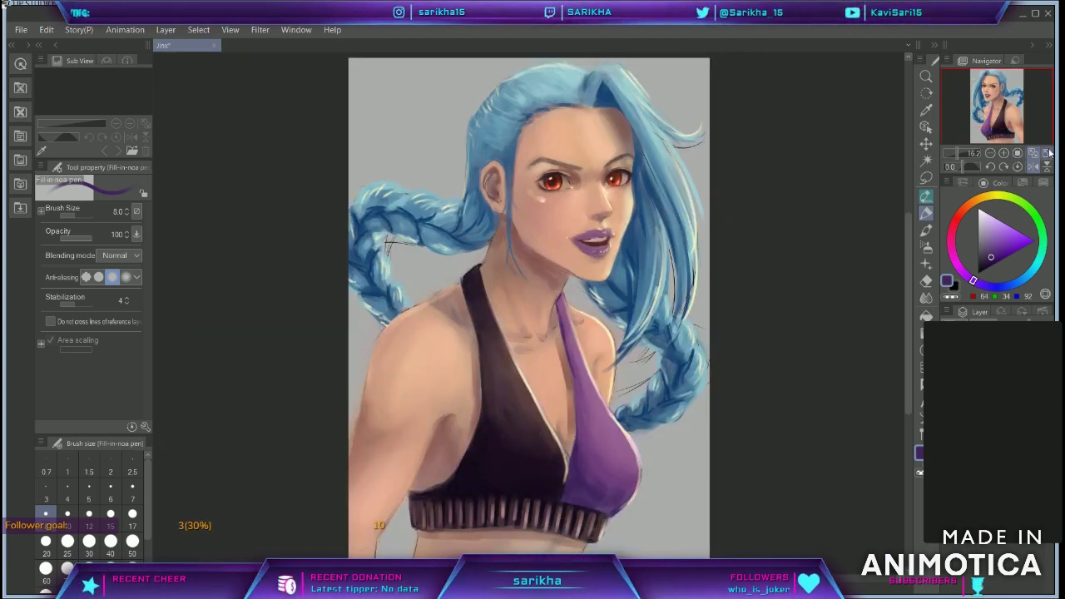
Step: Darken the upper iris of the eye beside the loose fringe with dark tones sampled from the eye, at size 25
{"action": "left_click", "coordinate": [1018, 153]}
{"action": "left_click_drag", "start_coordinate": [995, 94], "coordinate": [989, 87]}
{"action": "left_click", "coordinate": [701, 248], "text": "alt"}
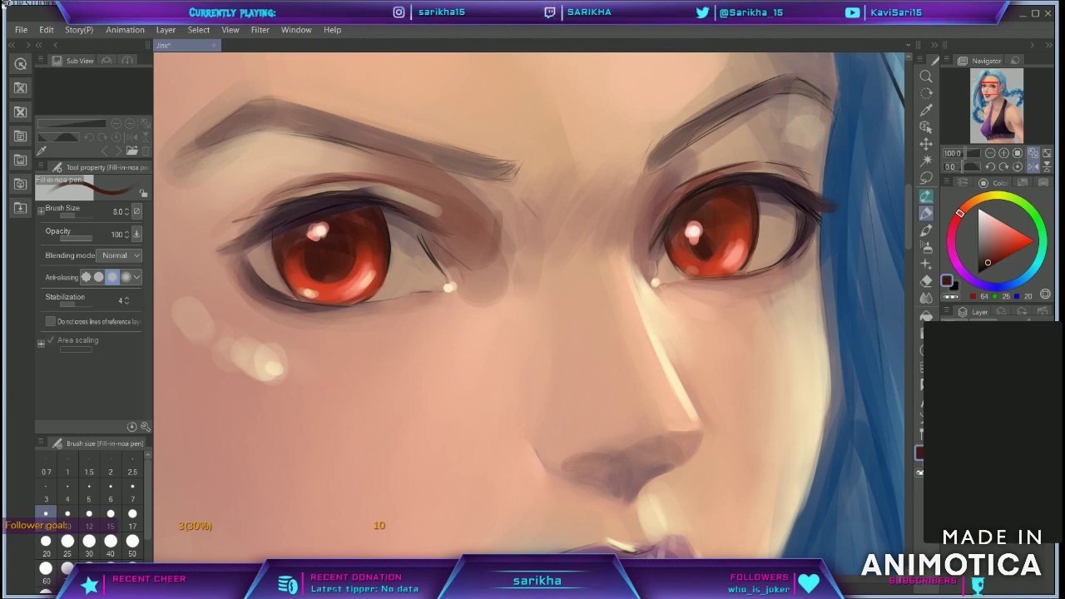
{"action": "key", "text": "bracketright"}
{"action": "key", "text": "bracketright"}
{"action": "key", "text": "bracketright"}
{"action": "key", "text": "bracketright"}
{"action": "key", "text": "bracketright"}
{"action": "key", "text": "bracketright"}
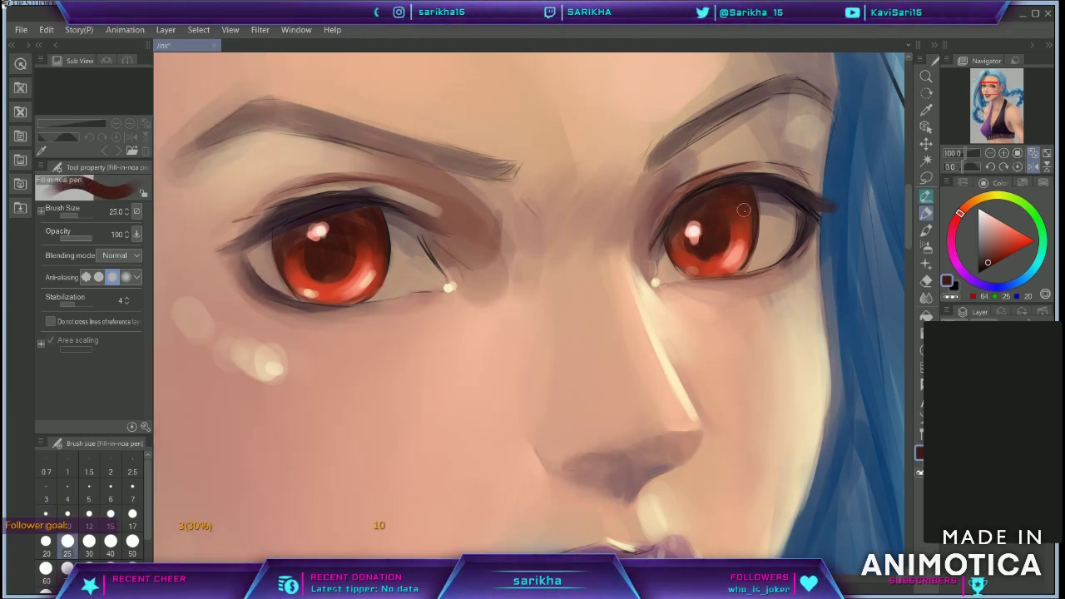
{"action": "left_click", "coordinate": [724, 212], "text": "alt"}
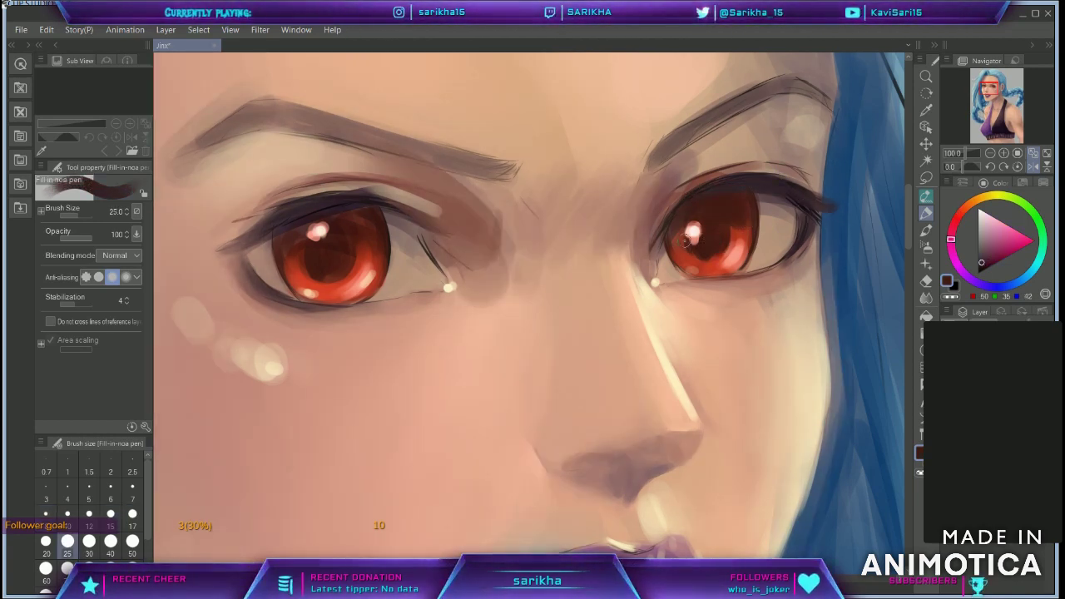
{"action": "left_click", "coordinate": [1047, 153]}
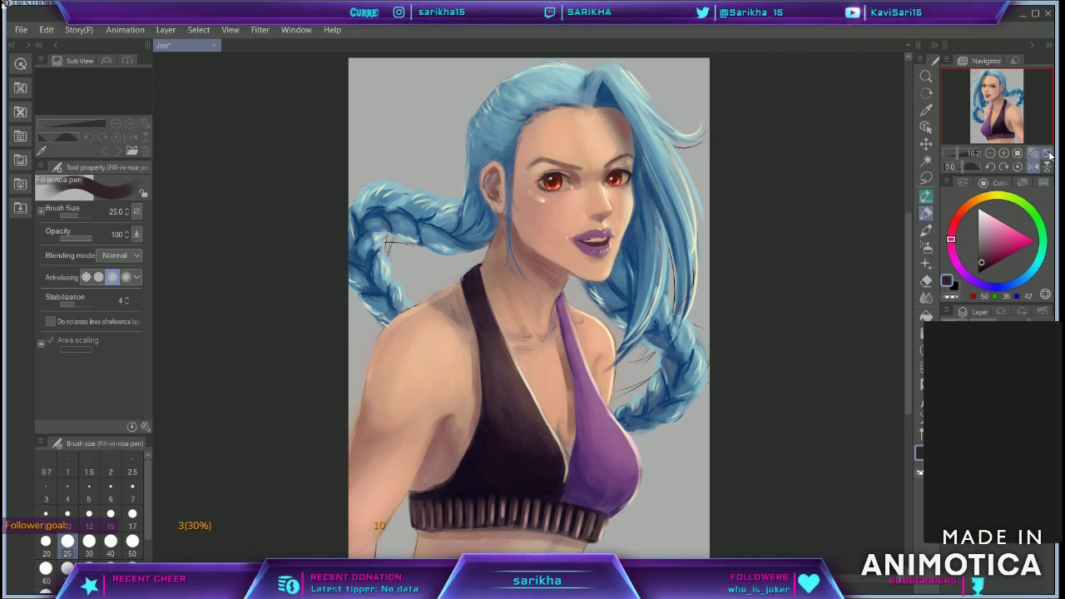
Step: Touch up the eyelid beside the loose fringe with skin tone (195, 158, 130), and shade the eye white below the lashes in grey-brown
{"action": "left_click", "coordinate": [1017, 153]}
{"action": "left_click_drag", "start_coordinate": [988, 92], "coordinate": [990, 85]}
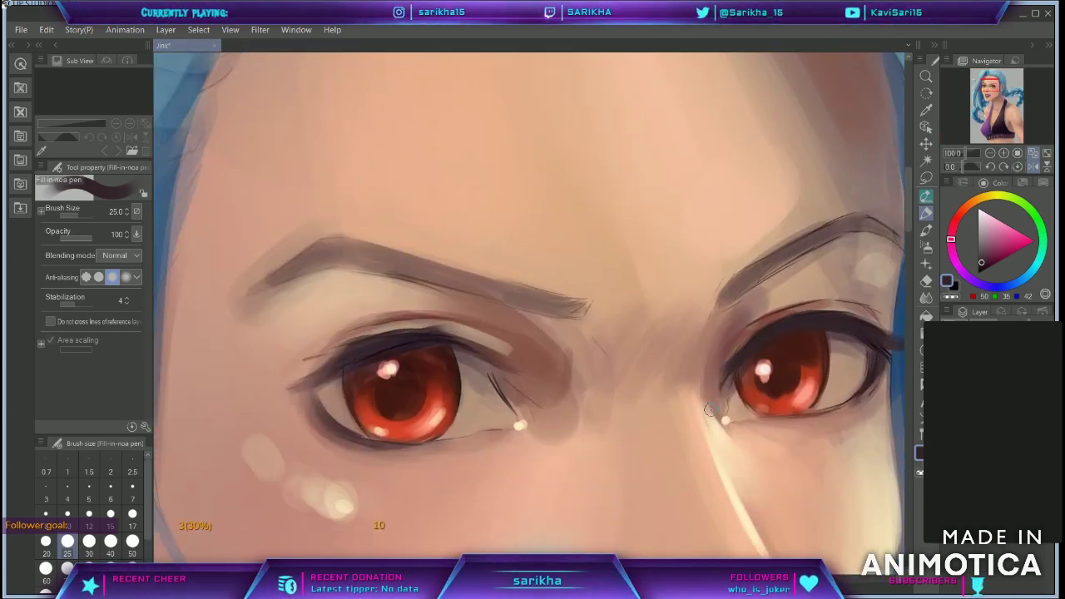
{"action": "left_click", "coordinate": [769, 318], "text": "alt"}
{"action": "left_click", "coordinate": [790, 301], "text": "alt"}
{"action": "mouse_move", "coordinate": [759, 323]}
{"action": "left_mouse_down"}
{"action": "mouse_move", "coordinate": [791, 307]}
{"action": "mouse_move", "coordinate": [753, 318]}
{"action": "left_mouse_up"}
{"action": "left_click_drag", "start_coordinate": [853, 448], "coordinate": [766, 438]}
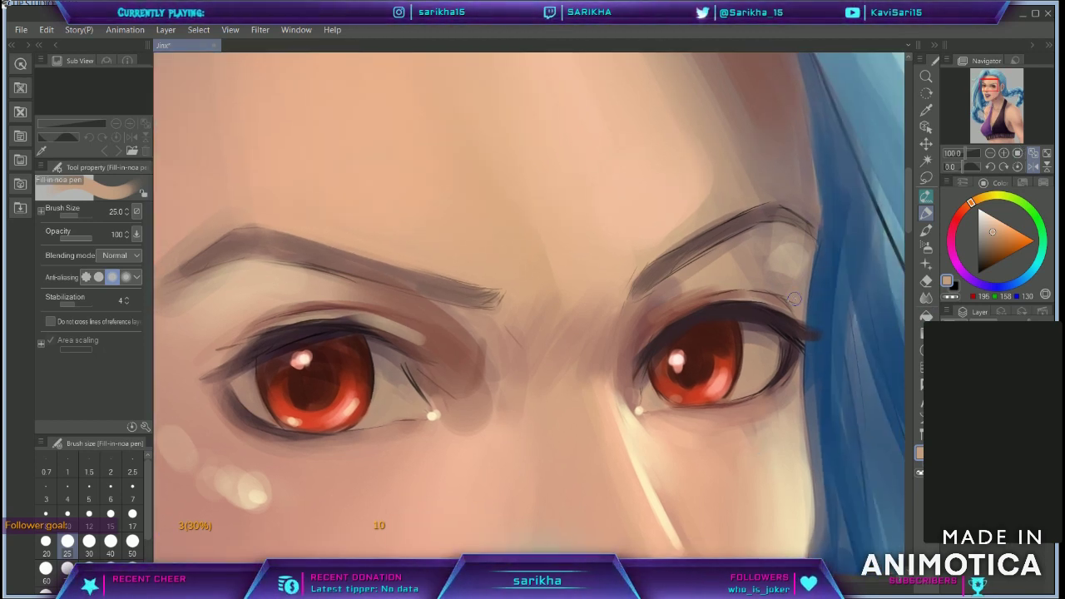
{"action": "left_click", "coordinate": [751, 329], "text": "alt"}
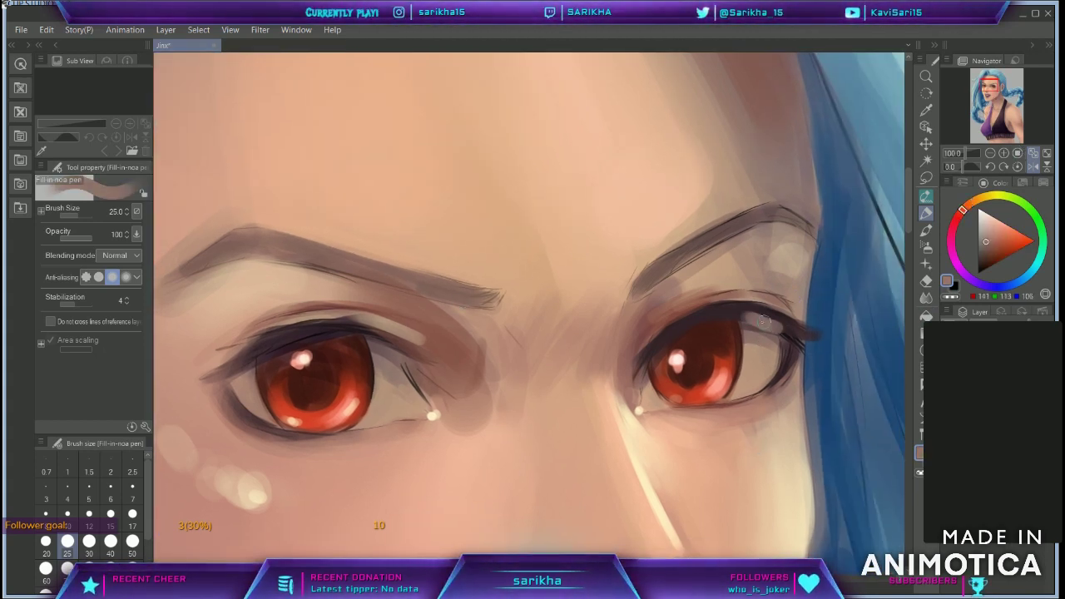
{"action": "left_click", "coordinate": [775, 335], "text": "alt"}
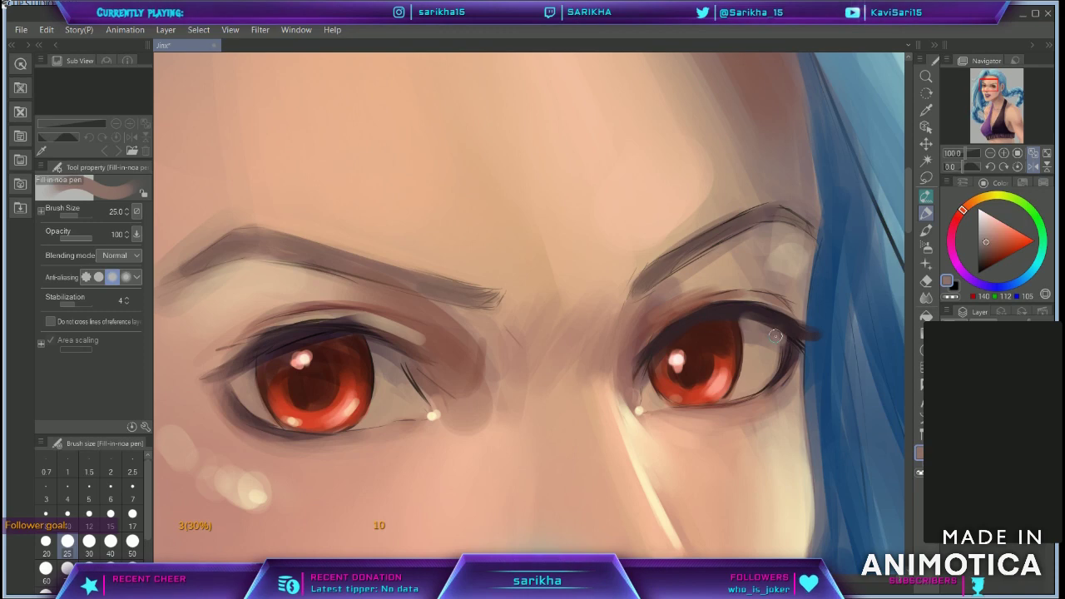
Step: Deepen the iris beside the loose fringe with red (156, 51, 32) and dark red-brown (68, 26, 20) sampled from the eye, at size 50
{"action": "left_click", "coordinate": [723, 326], "text": "alt"}
{"action": "left_click", "coordinate": [666, 348], "text": "alt"}
{"action": "key", "text": "bracketright"}
{"action": "key", "text": "bracketright"}
{"action": "key", "text": "bracketright"}
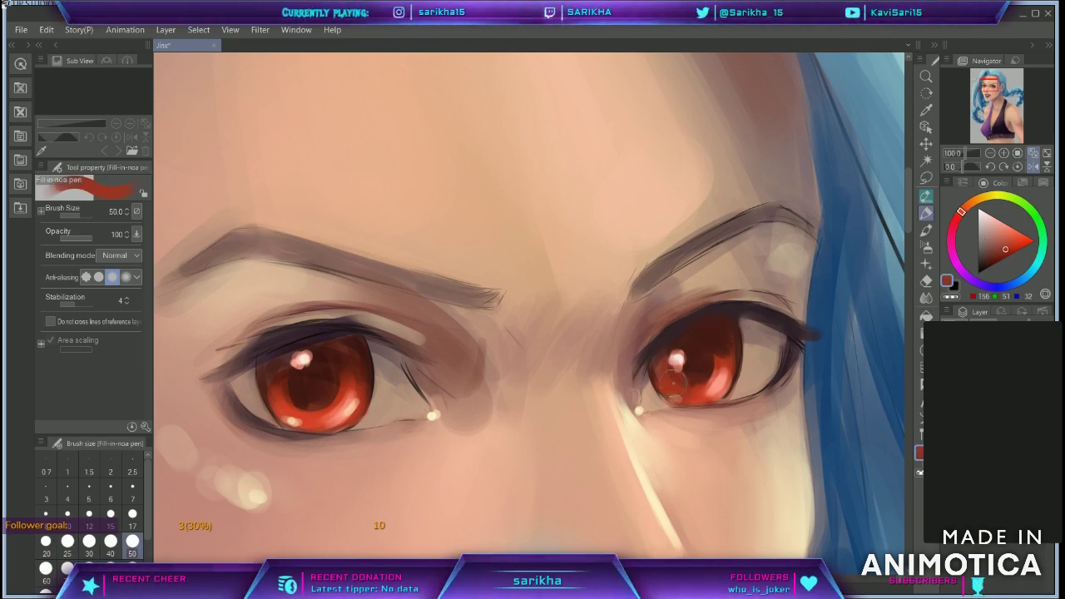
{"action": "left_click", "coordinate": [701, 354], "text": "alt"}
{"action": "left_click_drag", "start_coordinate": [701, 353], "coordinate": [716, 374]}
{"action": "left_click", "coordinate": [990, 153]}
{"action": "left_click", "coordinate": [990, 153]}
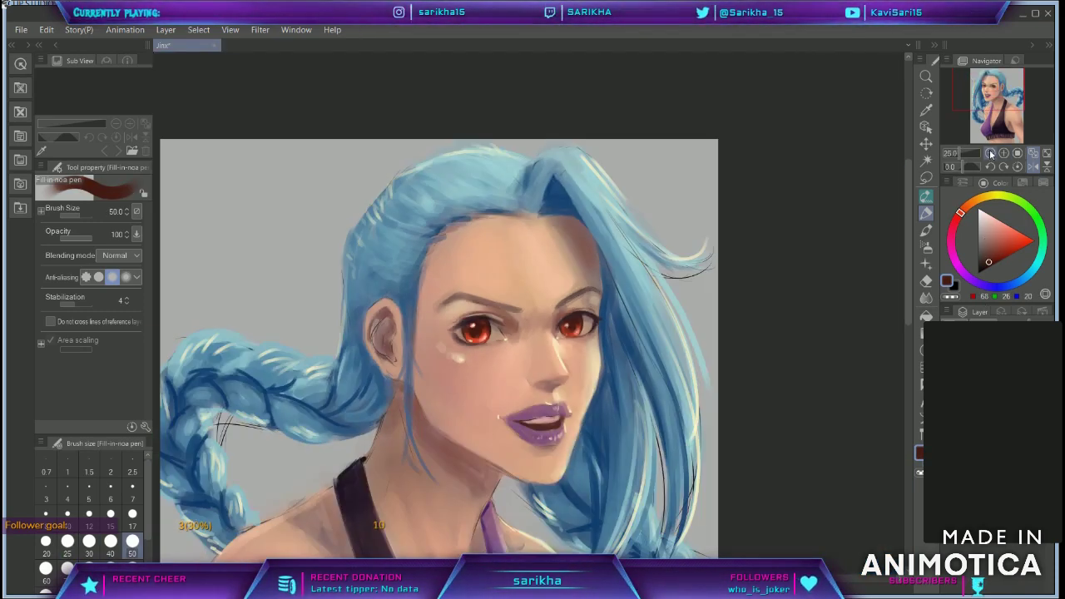
{"action": "left_click", "coordinate": [990, 153]}
{"action": "left_click", "coordinate": [1018, 154]}
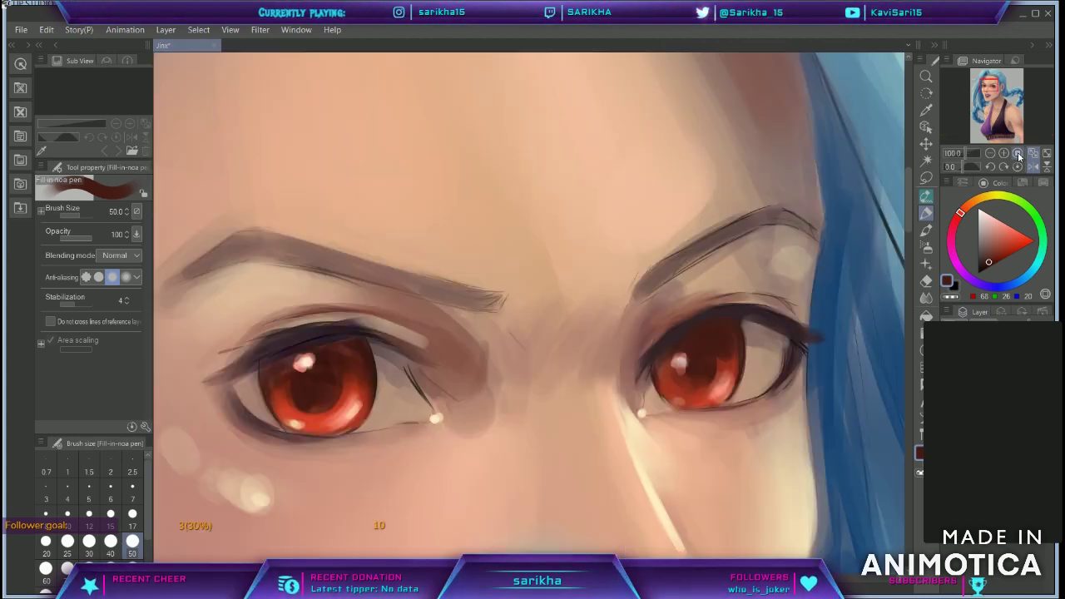
Step: Repaint the eyebrow beside the loose fringe at size 20 with dark lash colour and blue sampled from the hair
{"action": "key", "text": "["}
{"action": "key", "text": "["}
{"action": "key", "text": "["}
{"action": "key", "text": "["}
{"action": "left_click", "coordinate": [727, 335], "text": "alt"}
{"action": "mouse_move", "coordinate": [637, 294]}
{"action": "left_mouse_down"}
{"action": "mouse_move", "coordinate": [749, 225]}
{"action": "mouse_move", "coordinate": [658, 278]}
{"action": "left_mouse_up"}
{"action": "left_click", "coordinate": [715, 333], "text": "alt"}
{"action": "left_click_drag", "start_coordinate": [700, 248], "coordinate": [770, 211]}
{"action": "left_click", "coordinate": [831, 314], "text": "alt"}
{"action": "left_click_drag", "start_coordinate": [642, 288], "coordinate": [712, 245]}
{"action": "mouse_move", "coordinate": [782, 212]}
{"action": "left_mouse_down"}
{"action": "mouse_move", "coordinate": [824, 247]}
{"action": "mouse_move", "coordinate": [755, 220]}
{"action": "mouse_move", "coordinate": [685, 252]}
{"action": "mouse_move", "coordinate": [804, 226]}
{"action": "left_mouse_up"}
Step: Restore the unmirrored view and paint the other eyebrow with blue (23, 66, 113) sampled from the hair
{"action": "left_click", "coordinate": [736, 313], "text": "alt"}
{"action": "left_click", "coordinate": [859, 278], "text": "alt"}
{"action": "left_click", "coordinate": [1030, 169]}
{"action": "left_click_drag", "start_coordinate": [561, 303], "coordinate": [770, 255]}
{"action": "mouse_move", "coordinate": [599, 285]}
{"action": "left_mouse_down"}
{"action": "mouse_move", "coordinate": [790, 246]}
{"action": "mouse_move", "coordinate": [880, 278]}
{"action": "left_mouse_up"}
{"action": "left_click_drag", "start_coordinate": [790, 252], "coordinate": [853, 260]}
{"action": "left_click_drag", "start_coordinate": [823, 245], "coordinate": [727, 259]}
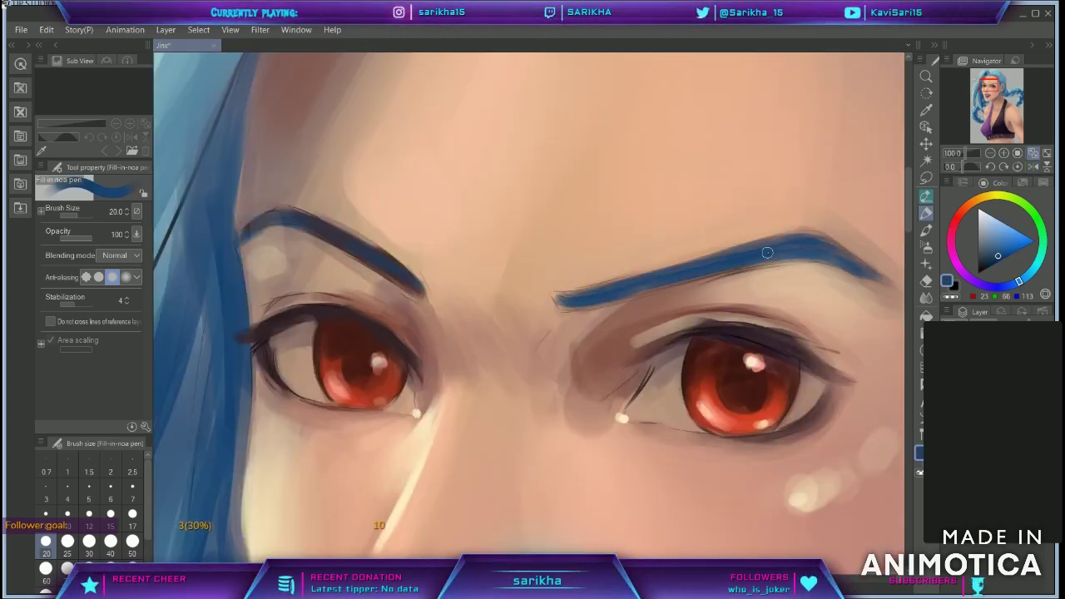
Step: Darken the middle of the blue eyebrow with lash colour (52, 34, 41), and touch up the outer lashes of the eye beside the fringe
{"action": "left_click", "coordinate": [759, 326], "text": "alt"}
{"action": "mouse_move", "coordinate": [576, 295]}
{"action": "left_mouse_down"}
{"action": "mouse_move", "coordinate": [718, 255]}
{"action": "mouse_move", "coordinate": [648, 285]}
{"action": "left_mouse_up"}
{"action": "left_click_drag", "start_coordinate": [767, 251], "coordinate": [784, 252]}
{"action": "mouse_move", "coordinate": [817, 248]}
{"action": "left_mouse_down"}
{"action": "mouse_move", "coordinate": [886, 285]}
{"action": "mouse_move", "coordinate": [745, 260]}
{"action": "left_mouse_up"}
{"action": "left_click_drag", "start_coordinate": [793, 238], "coordinate": [742, 242]}
{"action": "left_click_drag", "start_coordinate": [258, 347], "coordinate": [287, 333]}
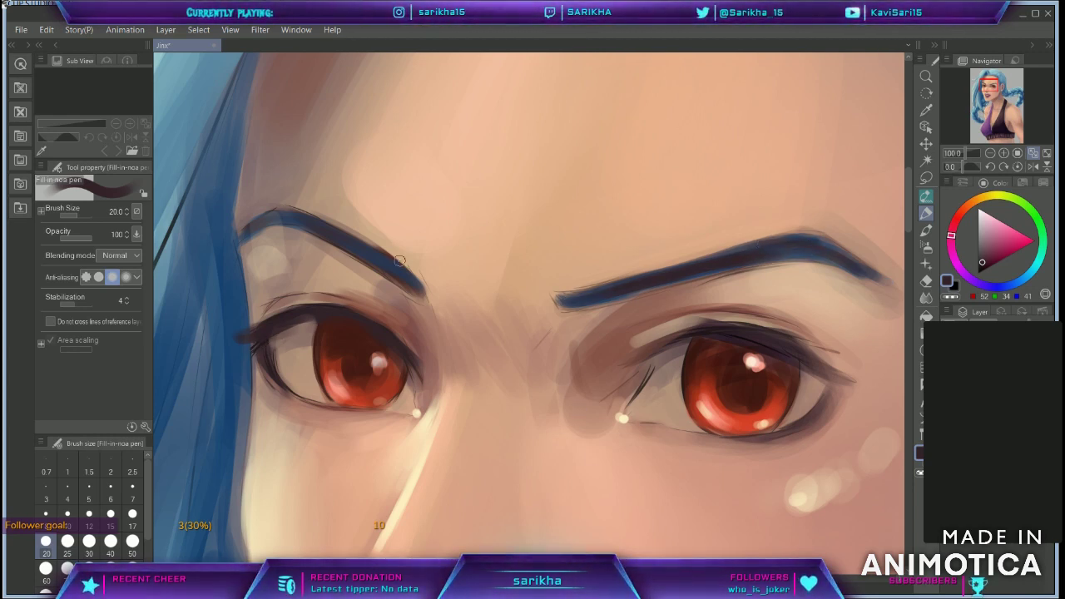
Step: Widen the iris of the eye beside the loose fringe towards its outer corner at size 20 with reds sampled from the eye
{"action": "left_click", "coordinate": [352, 361], "text": "alt"}
{"action": "mouse_move", "coordinate": [382, 377]}
{"action": "left_mouse_down"}
{"action": "mouse_move", "coordinate": [372, 386]}
{"action": "mouse_move", "coordinate": [340, 376]}
{"action": "left_mouse_up"}
{"action": "left_click", "coordinate": [342, 380], "text": "alt"}
{"action": "mouse_move", "coordinate": [322, 340]}
{"action": "left_mouse_down"}
{"action": "mouse_move", "coordinate": [382, 470]}
{"action": "mouse_move", "coordinate": [359, 372]}
{"action": "mouse_move", "coordinate": [332, 363]}
{"action": "mouse_move", "coordinate": [313, 389]}
{"action": "left_mouse_up"}
{"action": "left_click", "coordinate": [328, 339], "text": "alt"}
{"action": "mouse_move", "coordinate": [311, 341]}
{"action": "left_mouse_down"}
{"action": "mouse_move", "coordinate": [323, 402]}
{"action": "mouse_move", "coordinate": [317, 346]}
{"action": "left_mouse_up"}
{"action": "left_click", "coordinate": [330, 393], "text": "alt"}
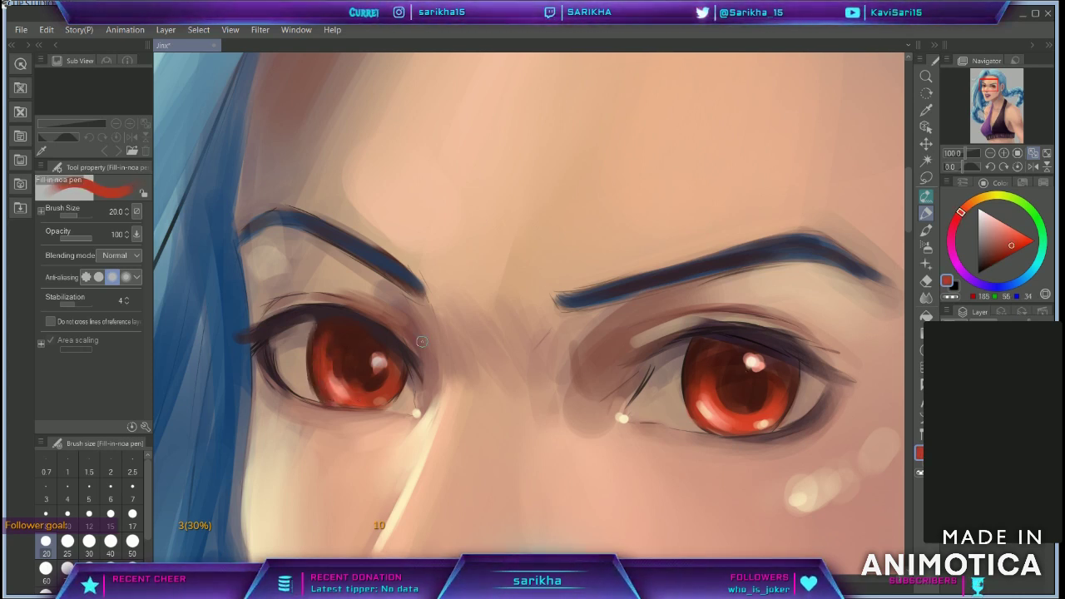
Step: Shade the inner corner of the eye beside the fringe with sampled colours, including brown skin shadow (143, 96, 90)
{"action": "left_click", "coordinate": [415, 357], "text": "alt"}
{"action": "left_click_drag", "start_coordinate": [417, 366], "coordinate": [419, 393]}
{"action": "left_click", "coordinate": [412, 329], "text": "alt"}
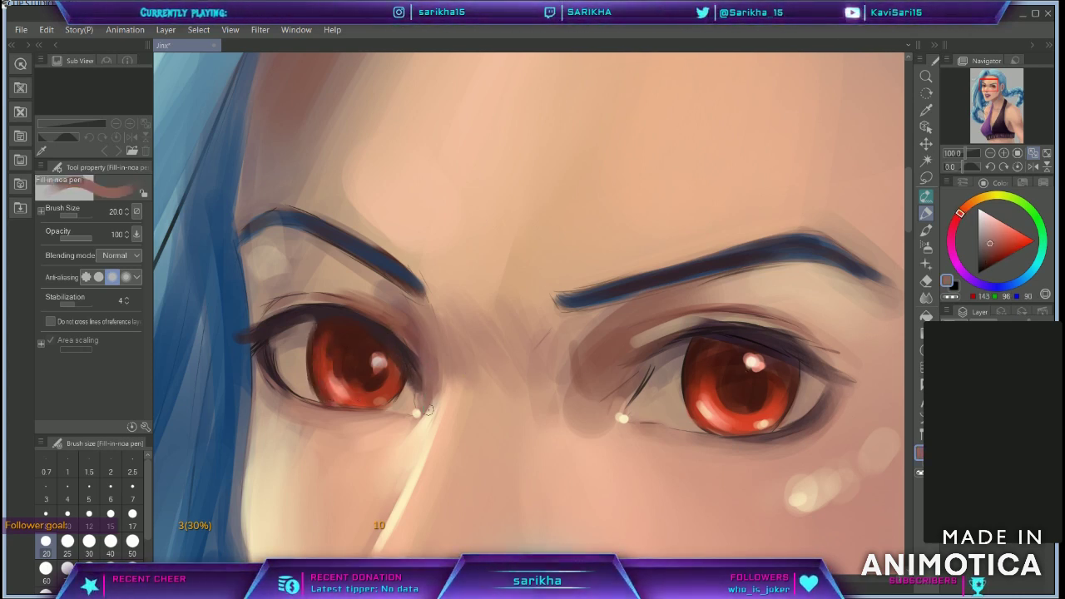
{"action": "left_click_drag", "start_coordinate": [420, 336], "coordinate": [426, 399]}
{"action": "left_click", "coordinate": [411, 323], "text": "alt"}
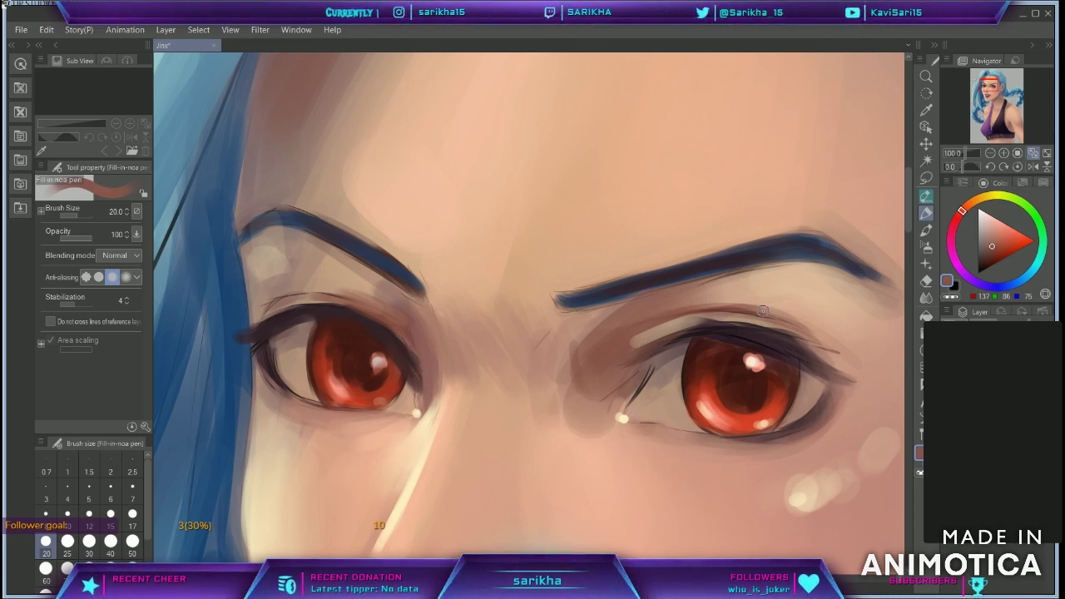
Step: Strengthen the upper lash line of the eye beside the fringe with dark colour sampled from the lashes
{"action": "left_click", "coordinate": [291, 327], "text": "alt"}
{"action": "mouse_move", "coordinate": [269, 343]}
{"action": "left_mouse_down"}
{"action": "mouse_move", "coordinate": [305, 320]}
{"action": "mouse_move", "coordinate": [300, 309]}
{"action": "mouse_move", "coordinate": [327, 303]}
{"action": "mouse_move", "coordinate": [399, 338]}
{"action": "left_mouse_up"}
{"action": "left_click", "coordinate": [299, 306], "text": "alt"}
{"action": "left_click", "coordinate": [349, 310], "text": "alt"}
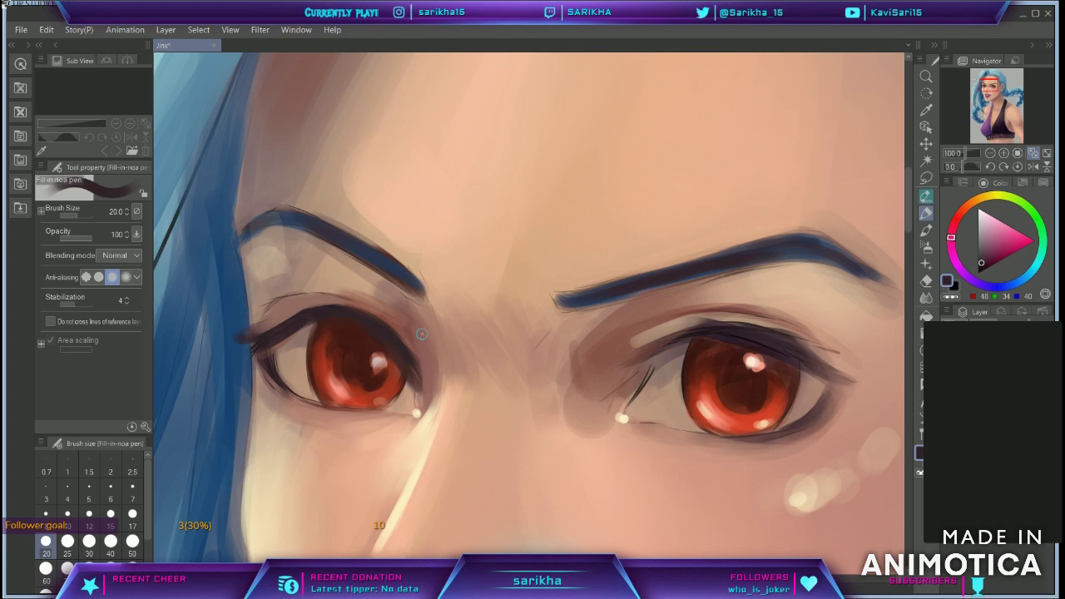
{"action": "left_click", "coordinate": [378, 350], "text": "alt"}
{"action": "mouse_move", "coordinate": [402, 379]}
{"action": "left_mouse_down"}
{"action": "mouse_move", "coordinate": [381, 407]}
{"action": "mouse_move", "coordinate": [404, 382]}
{"action": "left_mouse_up"}
{"action": "key", "text": "ctrl+z"}
Step: Refine the lower inner rim of the iris beside the fringe at size 15 with red sampled from the iris
{"action": "key", "text": "["}
{"action": "left_click_drag", "start_coordinate": [798, 371], "coordinate": [778, 428]}
{"action": "key", "text": "ctrl+z"}
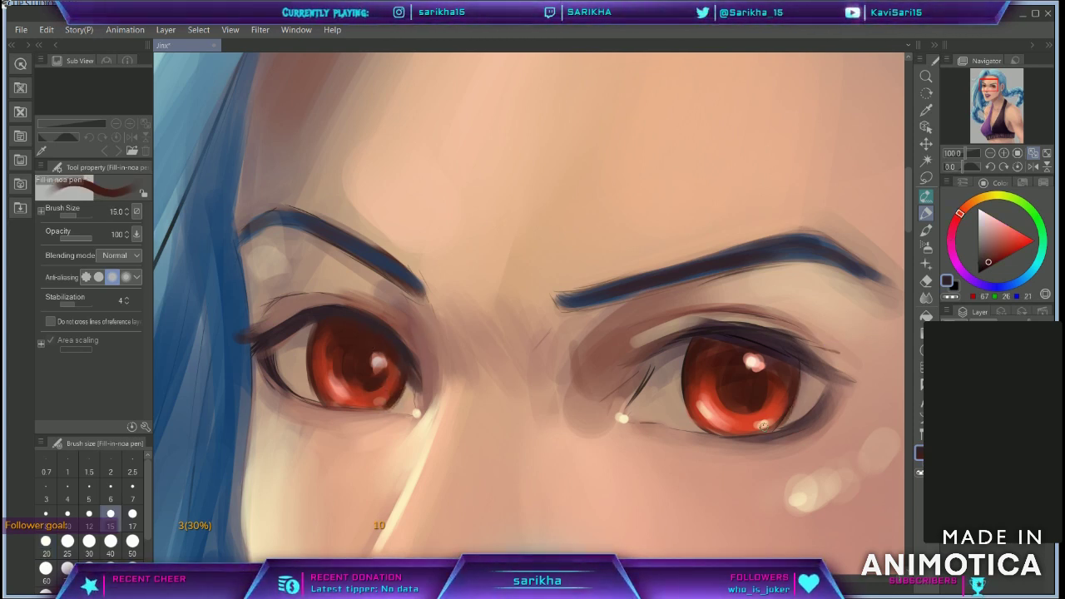
{"action": "left_click", "coordinate": [394, 391], "text": "alt"}
{"action": "left_click_drag", "start_coordinate": [396, 389], "coordinate": [388, 403]}
{"action": "left_click", "coordinate": [395, 388], "text": "alt"}
Step: Paint the ear's front notch and upper inner fold at size 15 with sampled brown (136, 88, 79)
{"action": "left_click", "coordinate": [990, 153]}
{"action": "left_click", "coordinate": [990, 153]}
{"action": "left_click", "coordinate": [990, 153]}
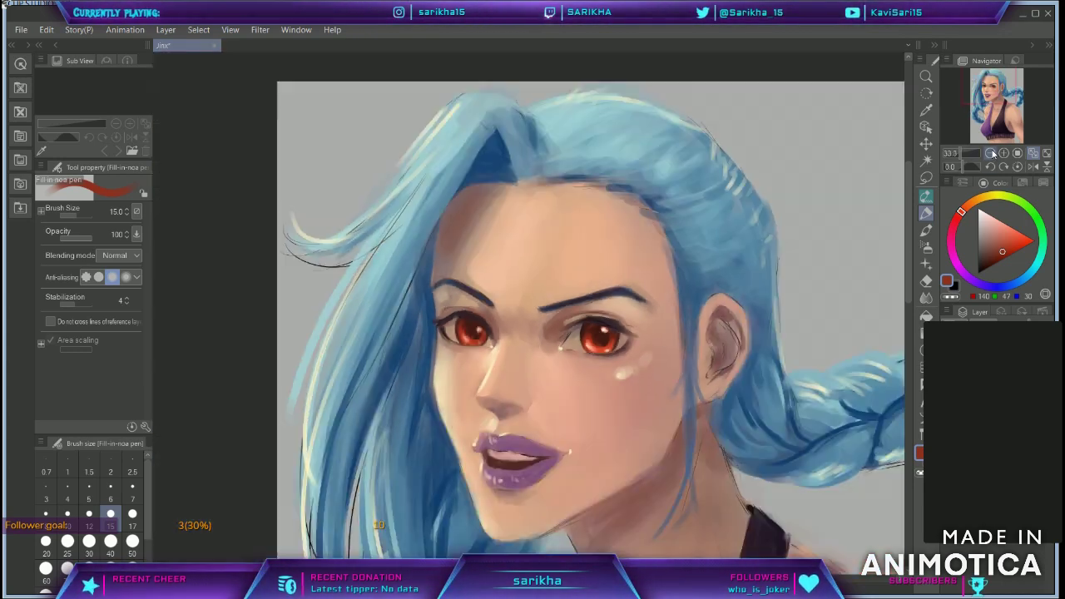
{"action": "left_click", "coordinate": [990, 153]}
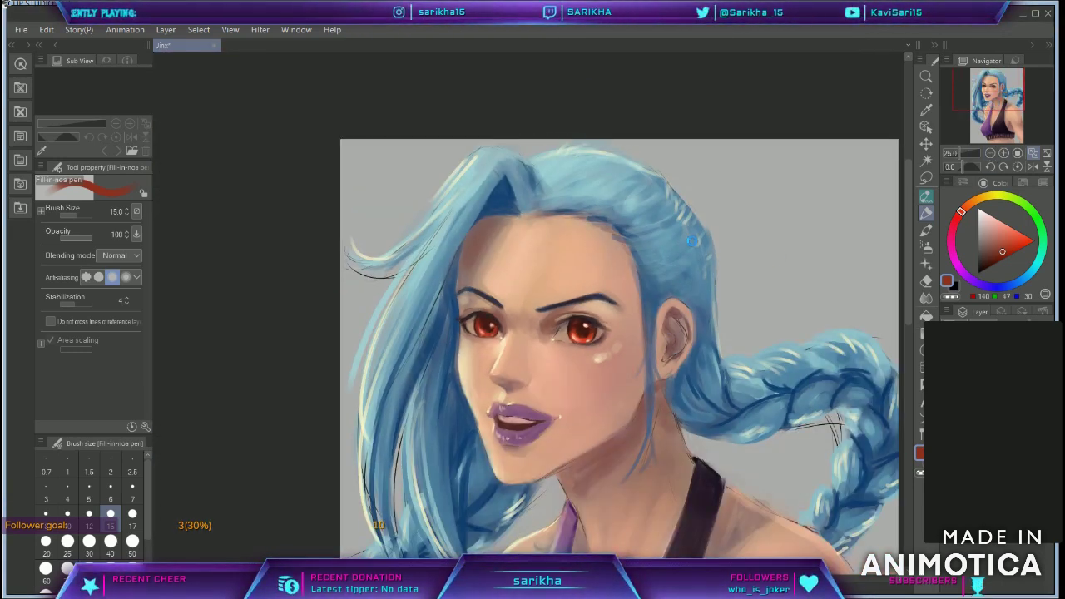
{"action": "left_click", "coordinate": [677, 320], "text": "alt"}
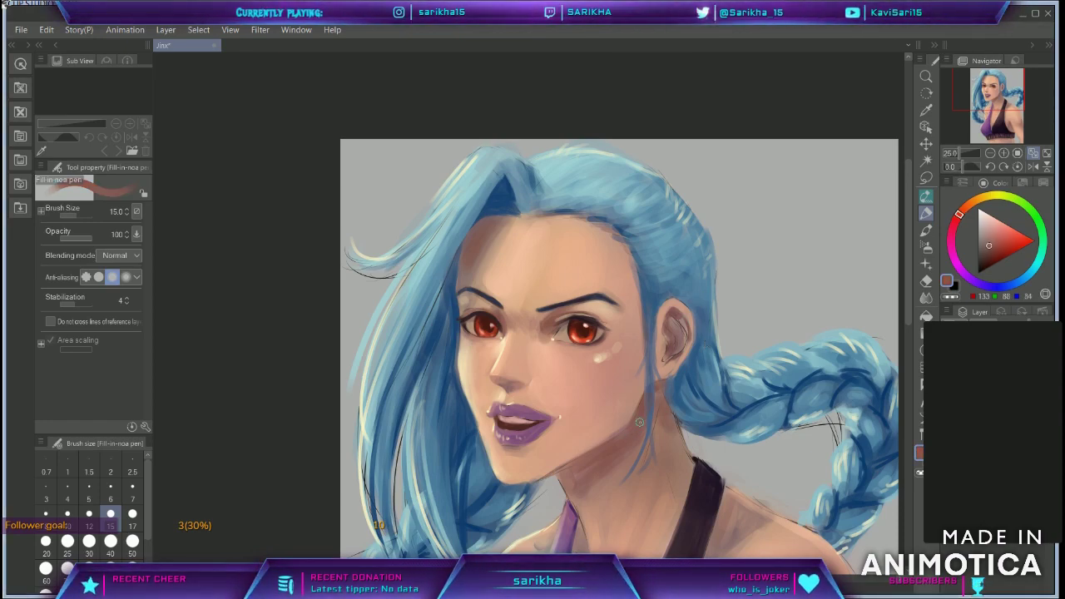
{"action": "left_click", "coordinate": [1017, 153]}
{"action": "mouse_move", "coordinate": [1003, 97]}
{"action": "left_mouse_down"}
{"action": "mouse_move", "coordinate": [1012, 122]}
{"action": "mouse_move", "coordinate": [1002, 85]}
{"action": "left_mouse_up"}
{"action": "left_click", "coordinate": [441, 362], "text": "alt"}
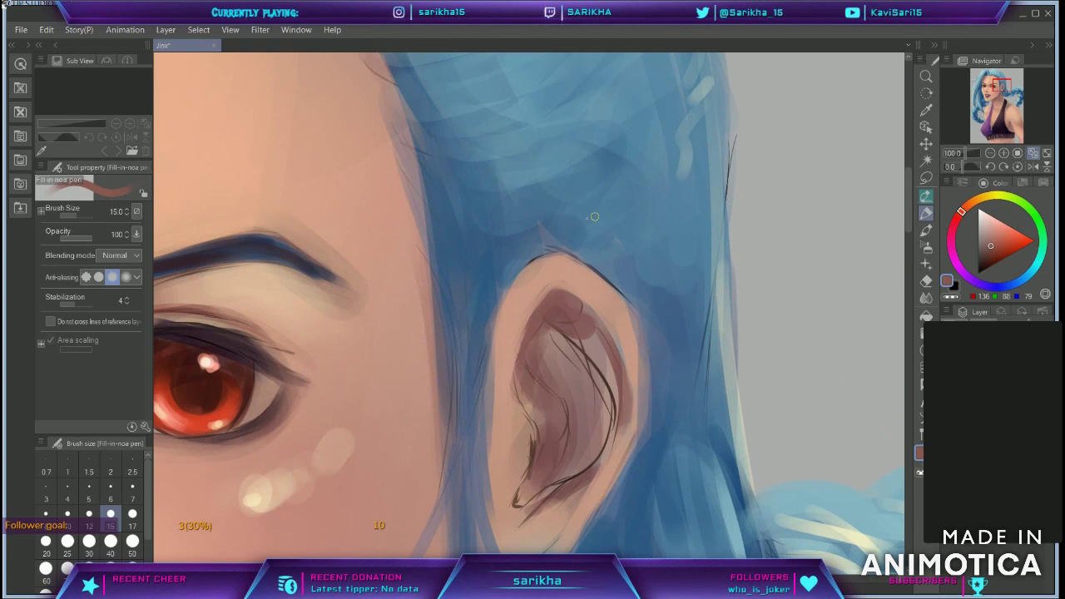
{"action": "mouse_move", "coordinate": [516, 351]}
{"action": "left_mouse_down"}
{"action": "mouse_move", "coordinate": [501, 383]}
{"action": "mouse_move", "coordinate": [510, 358]}
{"action": "left_mouse_up"}
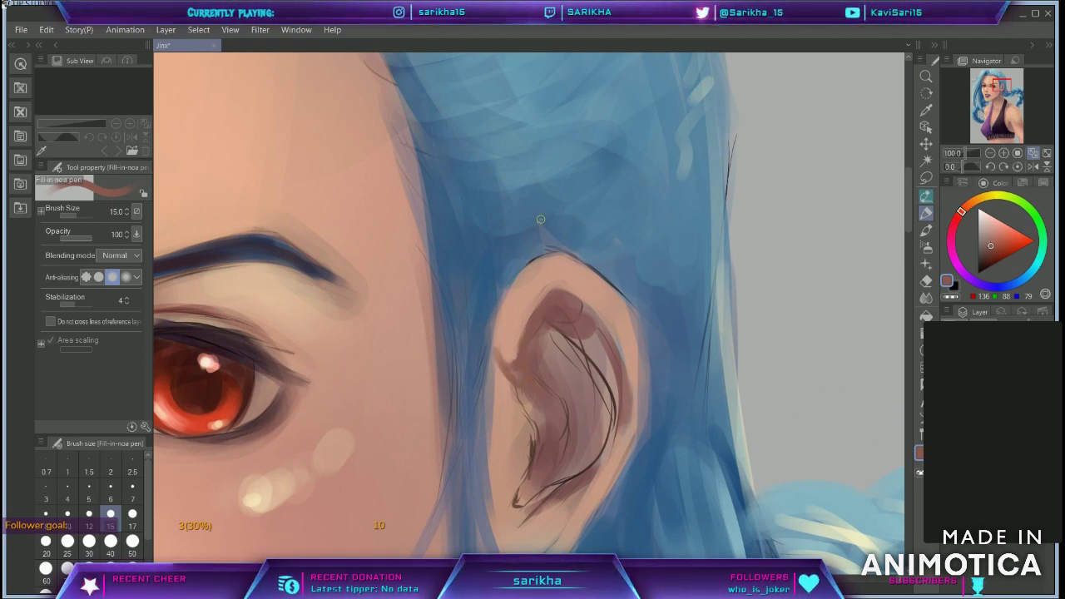
{"action": "left_click_drag", "start_coordinate": [586, 308], "coordinate": [617, 351]}
Step: Smooth the ear's outer rim and lower fold with skin colour (188, 147, 129) sampled from the rim
{"action": "left_click", "coordinate": [624, 330], "text": "alt"}
{"action": "left_click_drag", "start_coordinate": [626, 297], "coordinate": [642, 426]}
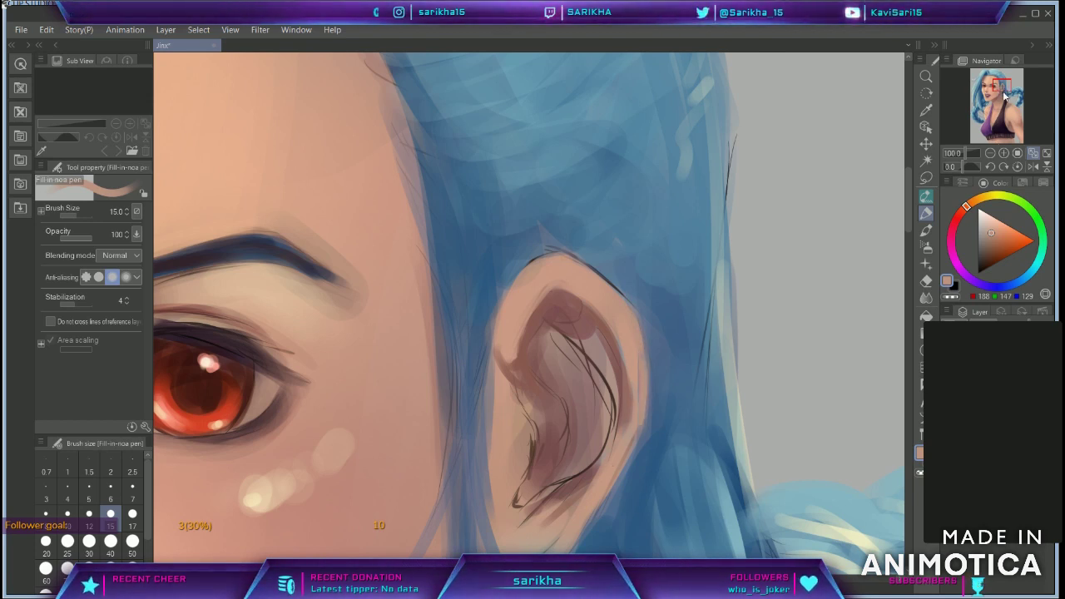
{"action": "left_click", "coordinate": [990, 153]}
{"action": "left_click_drag", "start_coordinate": [607, 343], "coordinate": [606, 366]}
{"action": "mouse_move", "coordinate": [536, 478]}
{"action": "left_mouse_down"}
{"action": "mouse_move", "coordinate": [575, 416]}
{"action": "mouse_move", "coordinate": [530, 464]}
{"action": "mouse_move", "coordinate": [555, 441]}
{"action": "mouse_move", "coordinate": [535, 465]}
{"action": "mouse_move", "coordinate": [555, 455]}
{"action": "mouse_move", "coordinate": [527, 449]}
{"action": "mouse_move", "coordinate": [574, 416]}
{"action": "left_mouse_up"}
Step: Fill the ear's upper hollow over the sketch lines with sampled skin shades and a larger pen
{"action": "left_click", "coordinate": [584, 397], "text": "alt"}
{"action": "left_click", "coordinate": [556, 456], "text": "alt"}
{"action": "key", "text": "bracketright"}
{"action": "key", "text": "bracketright"}
{"action": "key", "text": "bracketright"}
{"action": "key", "text": "bracketright"}
{"action": "mouse_move", "coordinate": [541, 329]}
{"action": "left_mouse_down"}
{"action": "mouse_move", "coordinate": [567, 375]}
{"action": "mouse_move", "coordinate": [578, 375]}
{"action": "mouse_move", "coordinate": [537, 438]}
{"action": "mouse_move", "coordinate": [587, 348]}
{"action": "mouse_move", "coordinate": [551, 329]}
{"action": "mouse_move", "coordinate": [563, 314]}
{"action": "mouse_move", "coordinate": [545, 315]}
{"action": "mouse_move", "coordinate": [547, 304]}
{"action": "mouse_move", "coordinate": [552, 340]}
{"action": "left_mouse_up"}
{"action": "left_click", "coordinate": [553, 308], "text": "alt"}
{"action": "left_click", "coordinate": [544, 336], "text": "alt"}
Step: Define the ear's upper fold, inner hollow and lower notch at size 12 with a dark brown shadow colour
{"action": "left_click", "coordinate": [986, 261]}
{"action": "key", "text": "bracketleft"}
{"action": "key", "text": "bracketleft"}
{"action": "key", "text": "bracketleft"}
{"action": "key", "text": "bracketleft"}
{"action": "key", "text": "bracketleft"}
{"action": "mouse_move", "coordinate": [523, 438]}
{"action": "left_mouse_down"}
{"action": "mouse_move", "coordinate": [536, 402]}
{"action": "mouse_move", "coordinate": [526, 428]}
{"action": "left_mouse_up"}
{"action": "mouse_move", "coordinate": [542, 308]}
{"action": "left_mouse_down"}
{"action": "mouse_move", "coordinate": [529, 381]}
{"action": "mouse_move", "coordinate": [522, 343]}
{"action": "mouse_move", "coordinate": [529, 385]}
{"action": "left_mouse_up"}
{"action": "left_click_drag", "start_coordinate": [548, 447], "coordinate": [569, 433]}
{"action": "left_click_drag", "start_coordinate": [556, 302], "coordinate": [591, 338]}
{"action": "left_click_drag", "start_coordinate": [527, 361], "coordinate": [508, 330]}
Step: Repaint the ear's front rim and inner edge at size 12 with sampled skin tones, and check the whole portrait
{"action": "left_click", "coordinate": [517, 316], "text": "alt"}
{"action": "mouse_move", "coordinate": [534, 276]}
{"action": "left_mouse_down"}
{"action": "mouse_move", "coordinate": [507, 330]}
{"action": "mouse_move", "coordinate": [511, 317]}
{"action": "left_mouse_up"}
{"action": "left_click", "coordinate": [528, 328], "text": "alt"}
{"action": "left_click", "coordinate": [517, 371], "text": "alt"}
{"action": "mouse_move", "coordinate": [521, 368]}
{"action": "left_mouse_down"}
{"action": "mouse_move", "coordinate": [533, 413]}
{"action": "mouse_move", "coordinate": [524, 429]}
{"action": "left_mouse_up"}
{"action": "left_click_drag", "start_coordinate": [514, 353], "coordinate": [512, 337]}
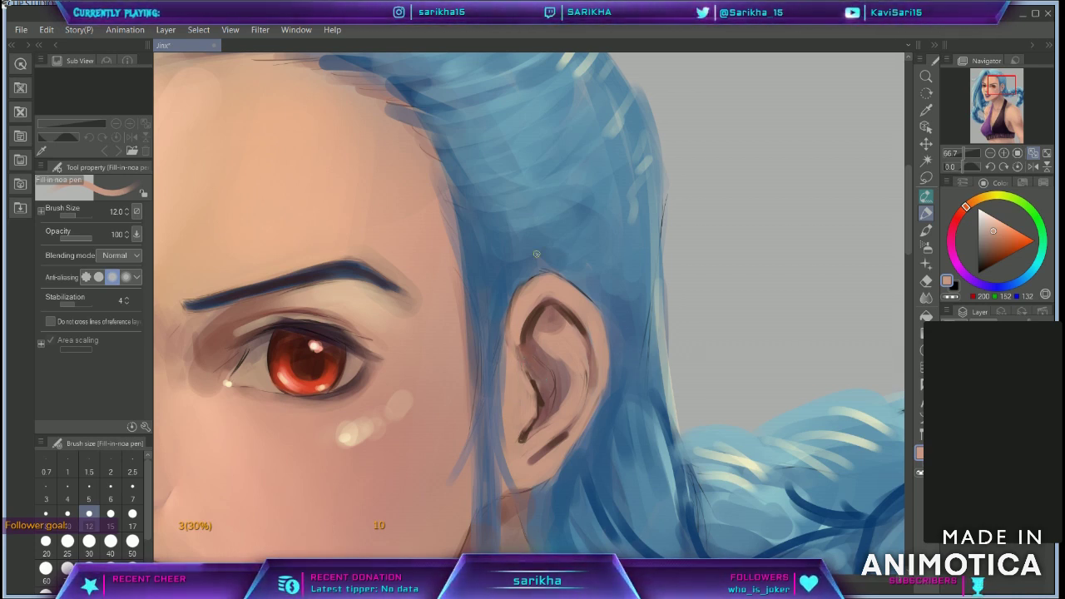
{"action": "left_click", "coordinate": [545, 287], "text": "alt"}
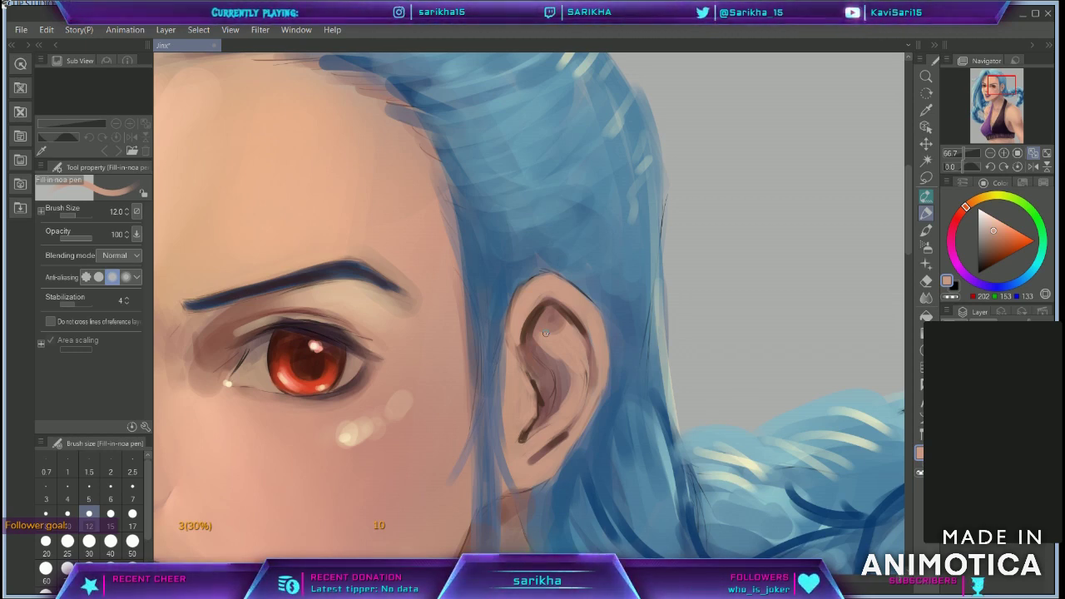
{"action": "left_click", "coordinate": [1046, 154]}
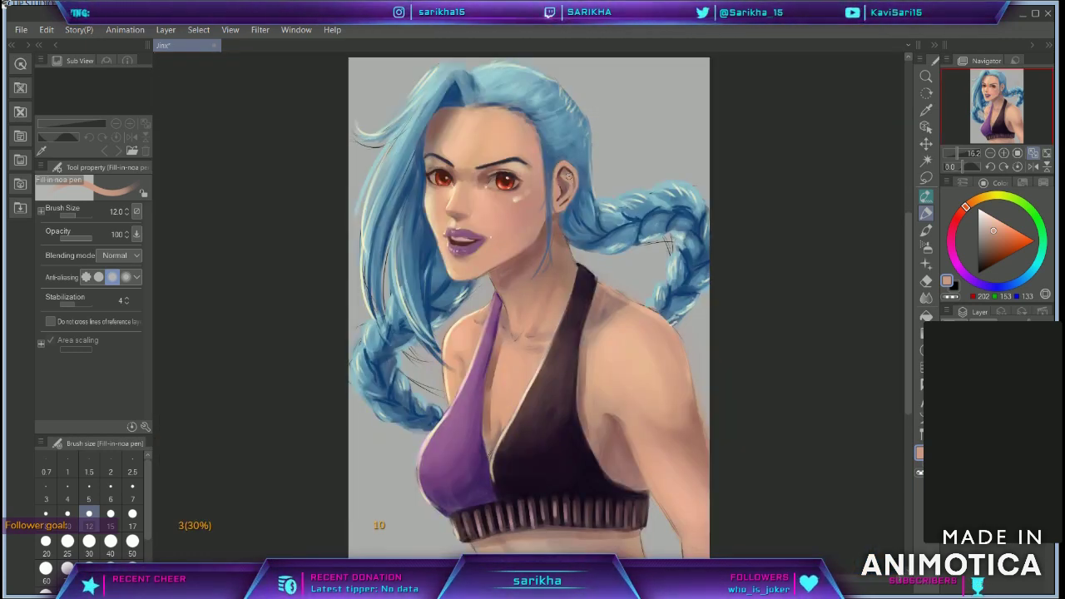
Step: Soften the ear's upper fold and inner shadow with the Blend tool, reducing the brush to size 20
{"action": "left_click", "coordinate": [926, 298]}
{"action": "left_click", "coordinate": [1004, 154]}
{"action": "left_click", "coordinate": [1009, 85]}
{"action": "left_click_drag", "start_coordinate": [1008, 85], "coordinate": [1004, 88]}
{"action": "key", "text": "bracketleft"}
{"action": "key", "text": "bracketleft"}
{"action": "key", "text": "bracketleft"}
{"action": "key", "text": "bracketleft"}
{"action": "key", "text": "bracketleft"}
{"action": "key", "text": "bracketleft"}
{"action": "key", "text": "bracketleft"}
{"action": "key", "text": "bracketleft"}
{"action": "key", "text": "bracketleft"}
{"action": "mouse_move", "coordinate": [509, 236]}
{"action": "left_mouse_down"}
{"action": "mouse_move", "coordinate": [539, 190]}
{"action": "mouse_move", "coordinate": [581, 225]}
{"action": "left_mouse_up"}
{"action": "left_click_drag", "start_coordinate": [517, 296], "coordinate": [536, 320]}
{"action": "key", "text": "bracketleft"}
{"action": "key", "text": "bracketleft"}
{"action": "key", "text": "bracketleft"}
{"action": "key", "text": "bracketleft"}
{"action": "left_click_drag", "start_coordinate": [512, 368], "coordinate": [502, 384]}
{"action": "key", "text": "ctrl+z"}
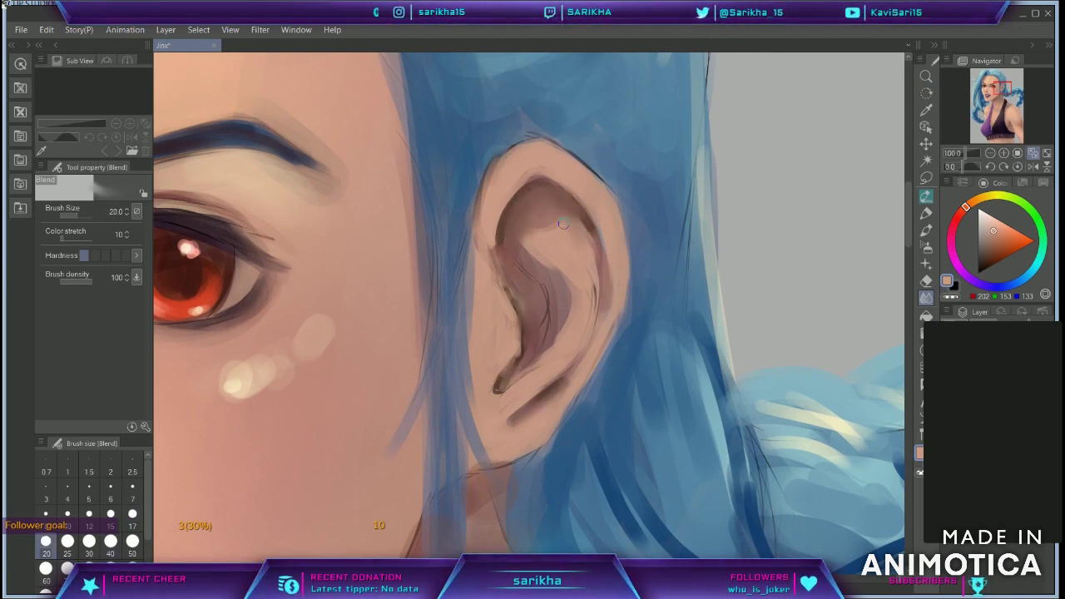
Step: Add thin highlights to the ear's rim and inner folds with the pen at size 8, using cream sampled from the cheek highlight
{"action": "left_click", "coordinate": [530, 174], "text": "alt"}
{"action": "left_click", "coordinate": [926, 214]}
{"action": "left_click", "coordinate": [236, 383], "text": "alt"}
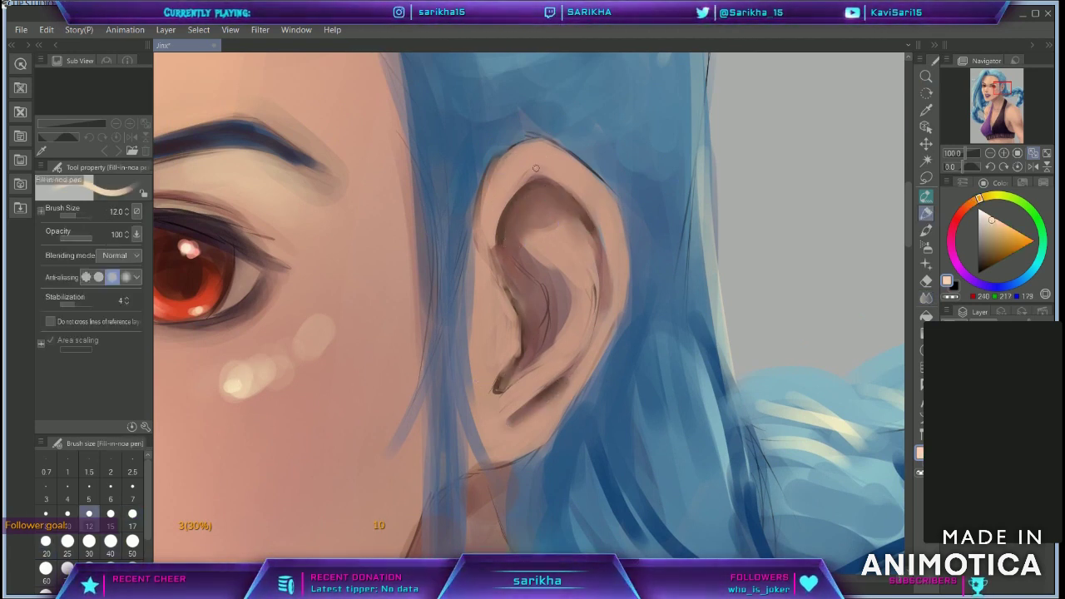
{"action": "key", "text": "bracketleft"}
{"action": "key", "text": "bracketleft"}
{"action": "left_click_drag", "start_coordinate": [522, 151], "coordinate": [486, 215]}
{"action": "left_click_drag", "start_coordinate": [535, 240], "coordinate": [545, 248]}
{"action": "left_click_drag", "start_coordinate": [578, 283], "coordinate": [583, 311]}
{"action": "left_click_drag", "start_coordinate": [528, 382], "coordinate": [507, 406]}
{"action": "left_click_drag", "start_coordinate": [596, 195], "coordinate": [620, 277]}
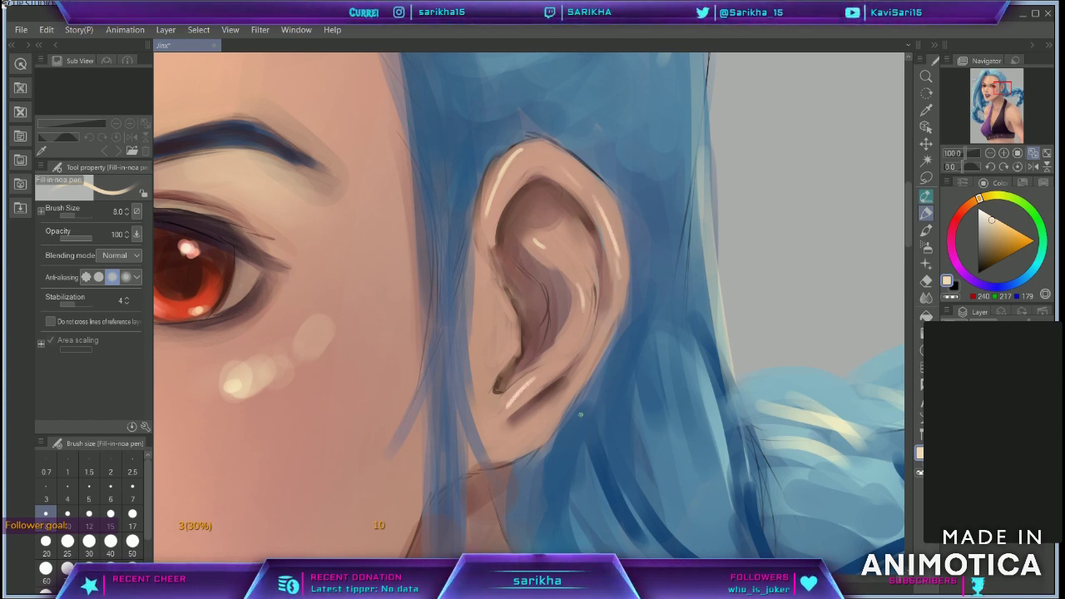
Step: Repaint the ear's front inner edge with sampled shadow colour and soften it with the Blend tool
{"action": "left_click", "coordinate": [489, 259], "text": "alt"}
{"action": "mouse_move", "coordinate": [497, 223]}
{"action": "left_mouse_down"}
{"action": "mouse_move", "coordinate": [550, 308]}
{"action": "mouse_move", "coordinate": [508, 384]}
{"action": "left_mouse_up"}
{"action": "left_click", "coordinate": [926, 298]}
{"action": "left_click_drag", "start_coordinate": [498, 257], "coordinate": [540, 352]}
Step: Add a light line along the ear's front inner edge with cream (235, 210, 174) and check the whole portrait
{"action": "left_click", "coordinate": [926, 214]}
{"action": "left_click", "coordinate": [512, 159], "text": "alt"}
{"action": "mouse_move", "coordinate": [505, 257]}
{"action": "left_mouse_down"}
{"action": "mouse_move", "coordinate": [522, 281]}
{"action": "mouse_move", "coordinate": [518, 332]}
{"action": "left_mouse_up"}
{"action": "left_click", "coordinate": [1049, 154]}
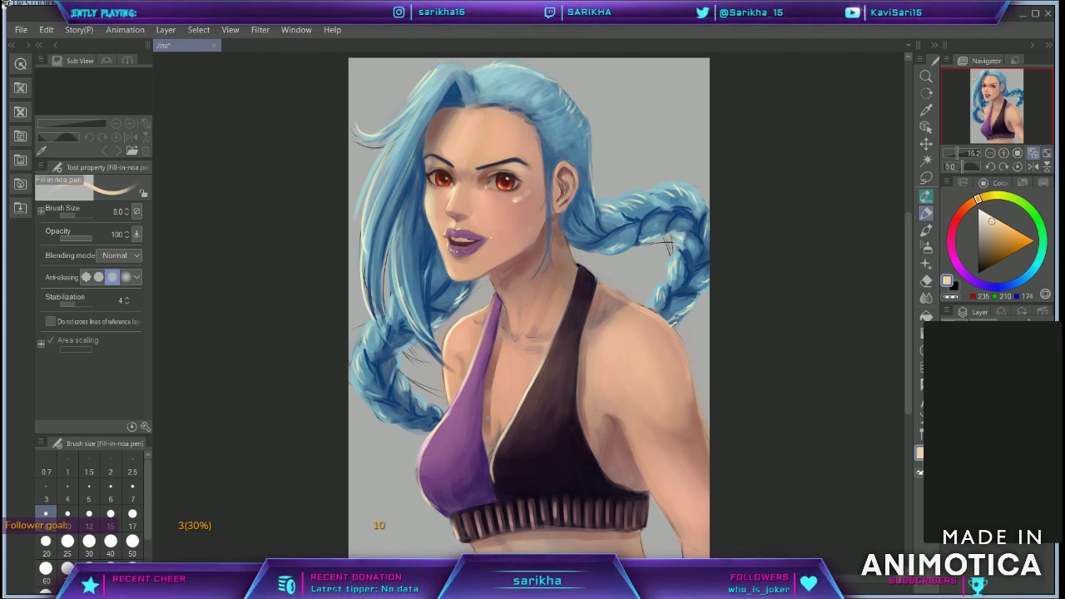
Step: Clean up the corner of the mouth beside the cheek with the pen in transparent colour
{"action": "left_click", "coordinate": [1018, 154]}
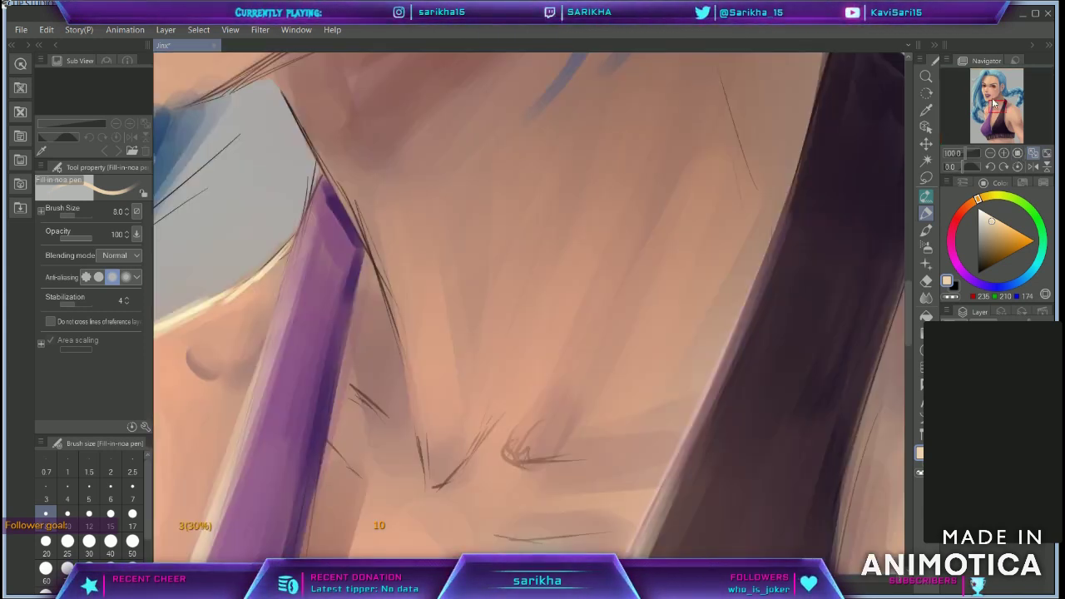
{"action": "left_click", "coordinate": [989, 94]}
{"action": "left_click", "coordinate": [951, 297]}
{"action": "mouse_move", "coordinate": [574, 330]}
{"action": "left_mouse_down"}
{"action": "mouse_move", "coordinate": [604, 326]}
{"action": "mouse_move", "coordinate": [556, 364]}
{"action": "left_mouse_up"}
Step: Repaint the lower lip's outer edge near the mouth corner at size 25 with colour sampled beside it
{"action": "key", "text": "bracketright"}
{"action": "key", "text": "bracketright"}
{"action": "key", "text": "bracketright"}
{"action": "key", "text": "bracketright"}
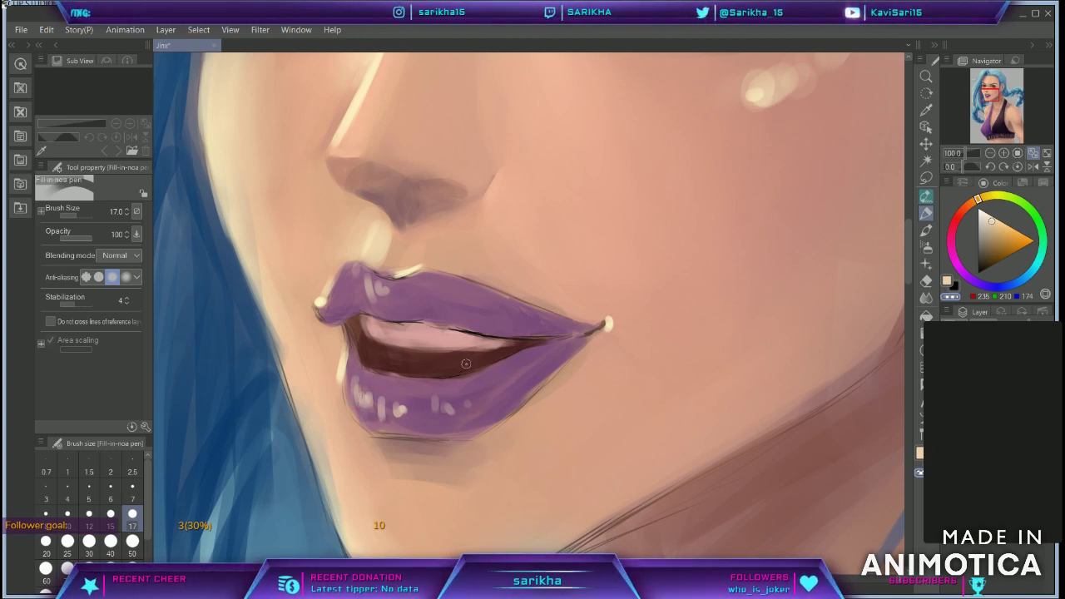
{"action": "key", "text": "bracketright"}
{"action": "key", "text": "bracketright"}
{"action": "key", "text": "bracketright"}
{"action": "key", "text": "bracketright"}
{"action": "key", "text": "bracketright"}
{"action": "key", "text": "bracketright"}
{"action": "key", "text": "bracketleft"}
{"action": "key", "text": "bracketleft"}
{"action": "key", "text": "bracketleft"}
{"action": "key", "text": "bracketleft"}
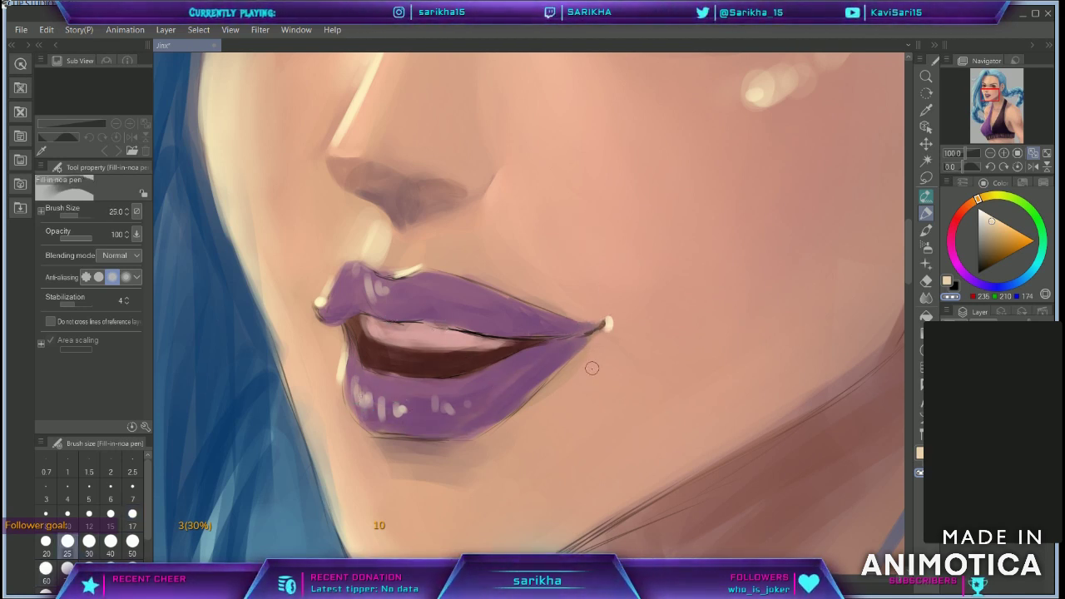
{"action": "left_click", "coordinate": [547, 392], "text": "alt"}
{"action": "left_click_drag", "start_coordinate": [581, 359], "coordinate": [537, 399]}
Step: Paint the nostril at size 15 with dark brown (75, 36, 35) from the mouth, and sample surrounding nose shadows
{"action": "left_click", "coordinate": [452, 359], "text": "alt"}
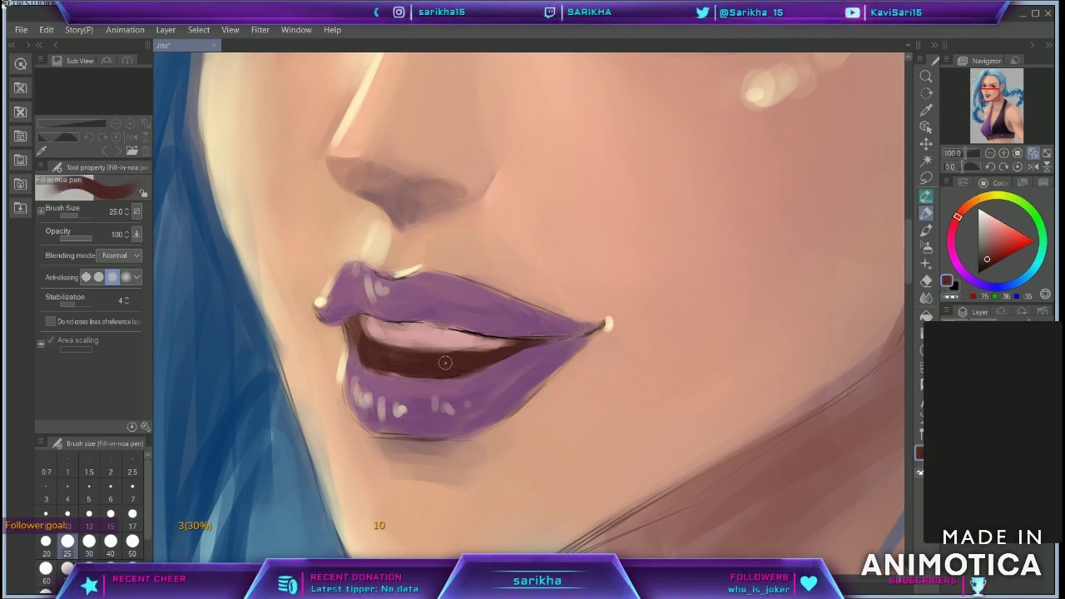
{"action": "key", "text": "bracketleft"}
{"action": "key", "text": "bracketleft"}
{"action": "key", "text": "bracketleft"}
{"action": "left_click_drag", "start_coordinate": [410, 188], "coordinate": [449, 196]}
{"action": "left_click", "coordinate": [443, 200], "text": "alt"}
{"action": "left_click", "coordinate": [426, 193], "text": "alt"}
{"action": "left_click", "coordinate": [431, 184], "text": "alt"}
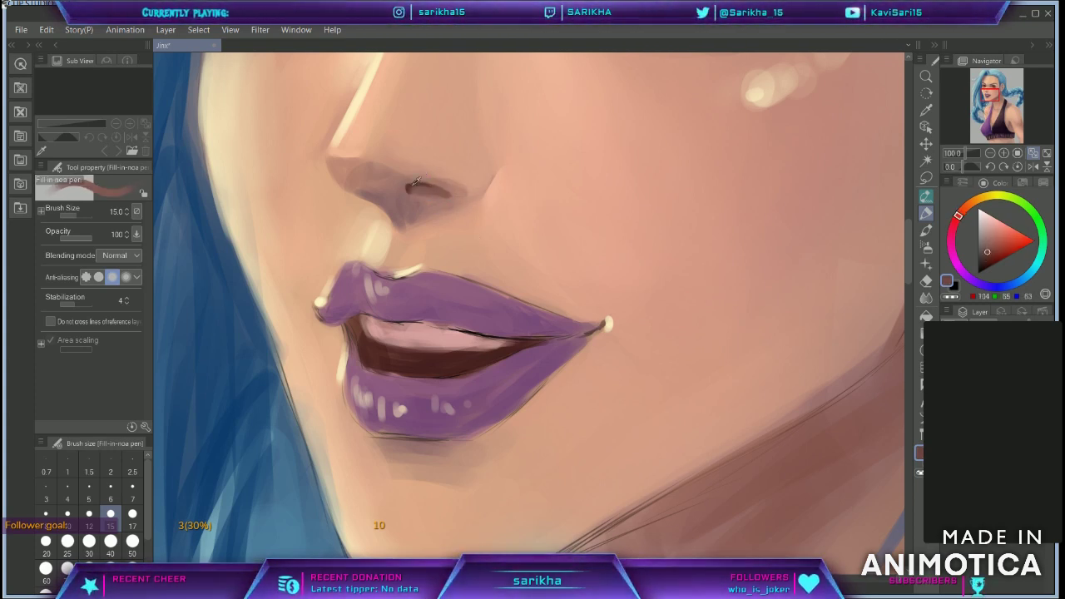
Step: Darken the crease at the mouth corner with colour sampled from the mouth, and pick up nearby skin colour (220, 160, 138)
{"action": "left_click", "coordinate": [340, 328], "text": "alt"}
{"action": "left_click_drag", "start_coordinate": [602, 327], "coordinate": [553, 338]}
{"action": "left_click", "coordinate": [560, 343], "text": "alt"}
{"action": "left_click", "coordinate": [617, 279], "text": "alt"}
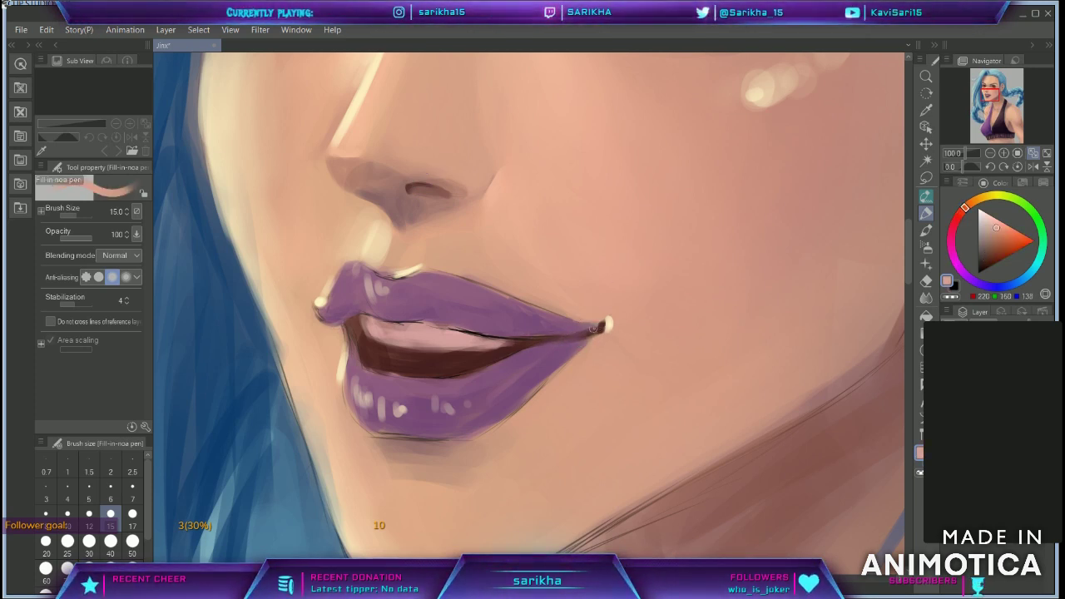
Step: Tint the upper and lower lips with pink (225, 94, 199) at size 50, and check the whole portrait
{"action": "left_click", "coordinate": [524, 295], "text": "alt"}
{"action": "left_click", "coordinate": [1007, 232]}
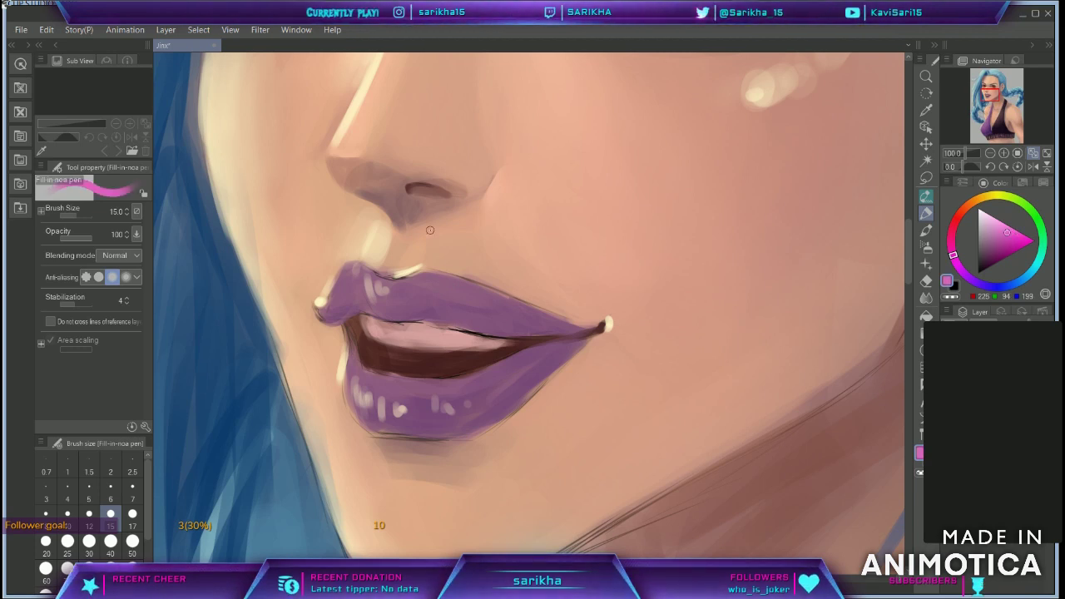
{"action": "key", "text": "bracketright"}
{"action": "key", "text": "bracketright"}
{"action": "key", "text": "bracketright"}
{"action": "key", "text": "bracketright"}
{"action": "key", "text": "bracketright"}
{"action": "key", "text": "bracketright"}
{"action": "left_click_drag", "start_coordinate": [386, 298], "coordinate": [531, 325]}
{"action": "left_click_drag", "start_coordinate": [383, 414], "coordinate": [449, 405]}
{"action": "left_click_drag", "start_coordinate": [359, 379], "coordinate": [358, 383]}
{"action": "key", "text": "ctrl+0"}
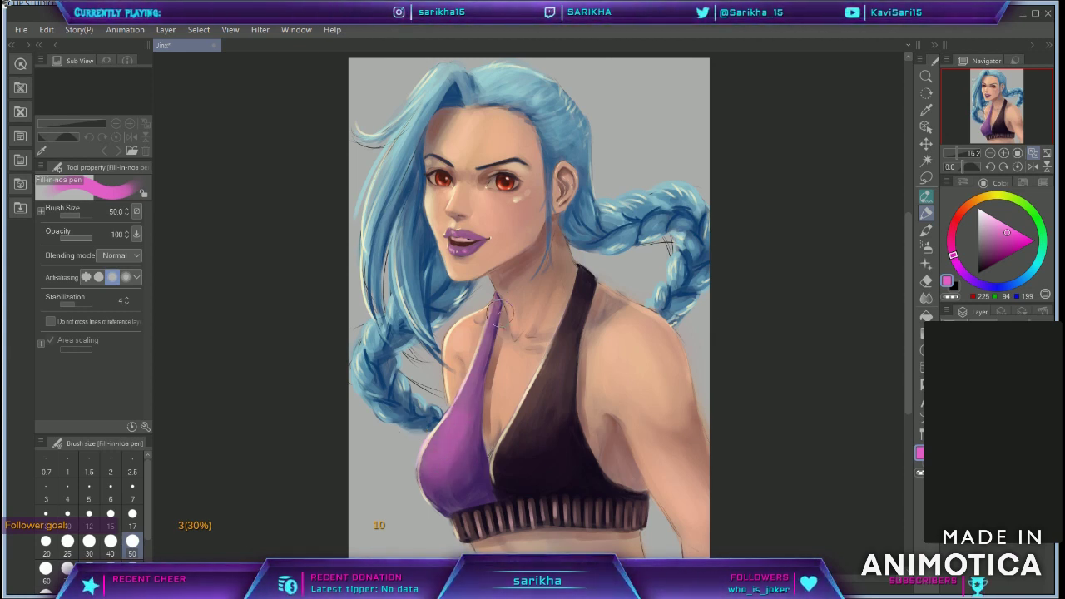
Step: Paint thin fold lines down the purple half of the top at size 6 with dark purple (28, 13, 30) sampled from the black half
{"action": "key", "text": "bracketleft"}
{"action": "key", "text": "bracketleft"}
{"action": "key", "text": "bracketleft"}
{"action": "key", "text": "bracketleft"}
{"action": "key", "text": "bracketleft"}
{"action": "key", "text": "bracketleft"}
{"action": "key", "text": "bracketright"}
{"action": "key", "text": "bracketright"}
{"action": "key", "text": "bracketright"}
{"action": "key", "text": "bracketright"}
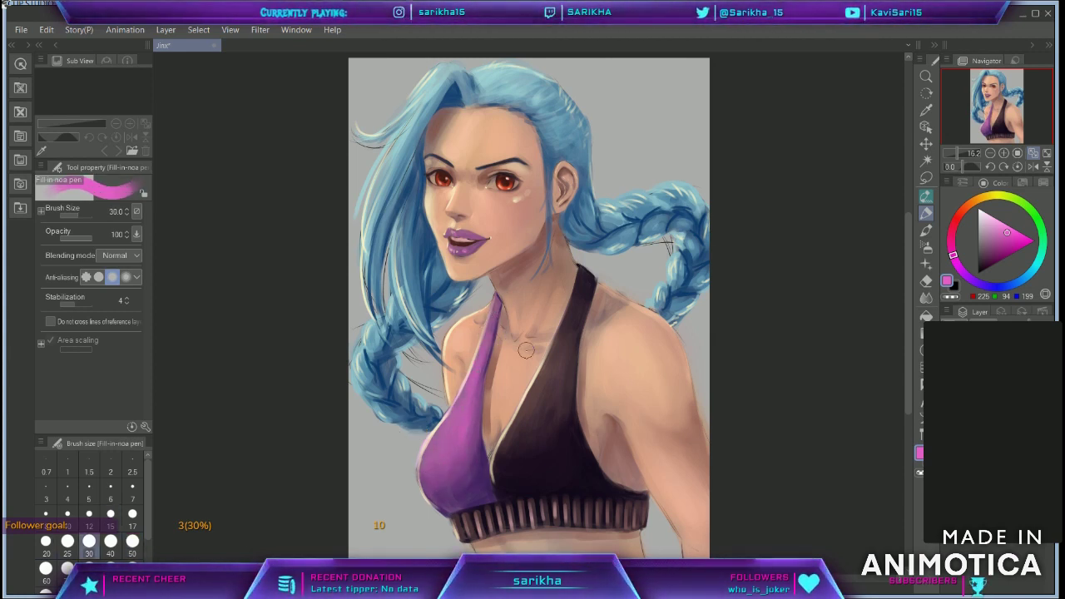
{"action": "left_click", "coordinate": [563, 452], "text": "alt"}
{"action": "key", "text": "bracketleft"}
{"action": "key", "text": "bracketleft"}
{"action": "key", "text": "bracketleft"}
{"action": "key", "text": "bracketleft"}
{"action": "key", "text": "bracketleft"}
{"action": "key", "text": "bracketleft"}
{"action": "key", "text": "bracketleft"}
{"action": "key", "text": "bracketleft"}
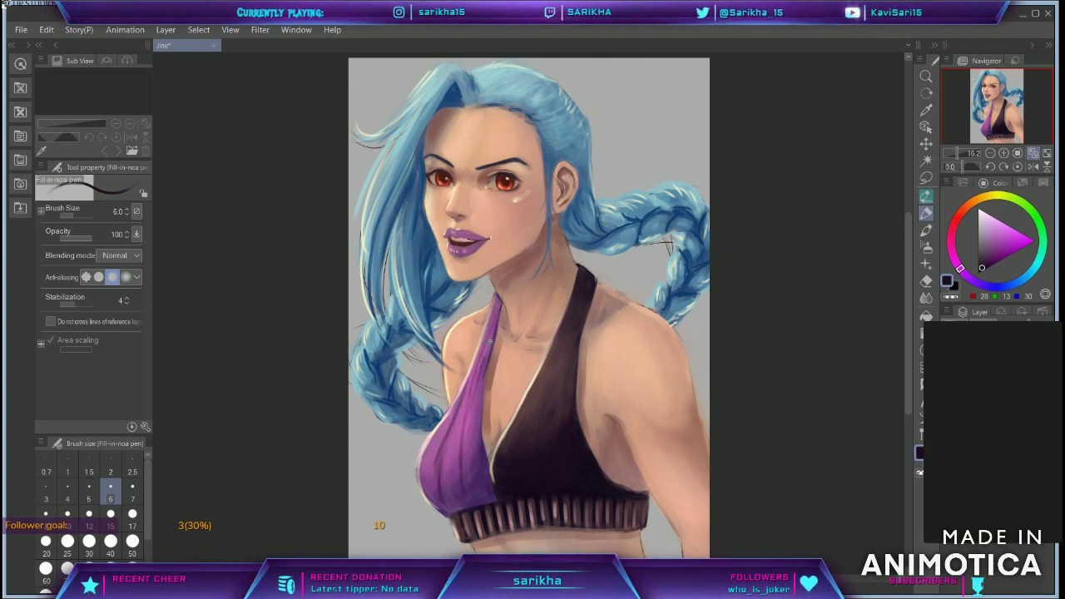
Step: Deepen and add folds across the purple cup at brush size 8
{"action": "key", "text": "bracketright"}
{"action": "key", "text": "bracketright"}
{"action": "mouse_move", "coordinate": [462, 404]}
{"action": "left_mouse_down"}
{"action": "mouse_move", "coordinate": [446, 501]}
{"action": "mouse_move", "coordinate": [424, 471]}
{"action": "mouse_move", "coordinate": [423, 494]}
{"action": "left_mouse_up"}
{"action": "left_click_drag", "start_coordinate": [441, 440], "coordinate": [435, 491]}
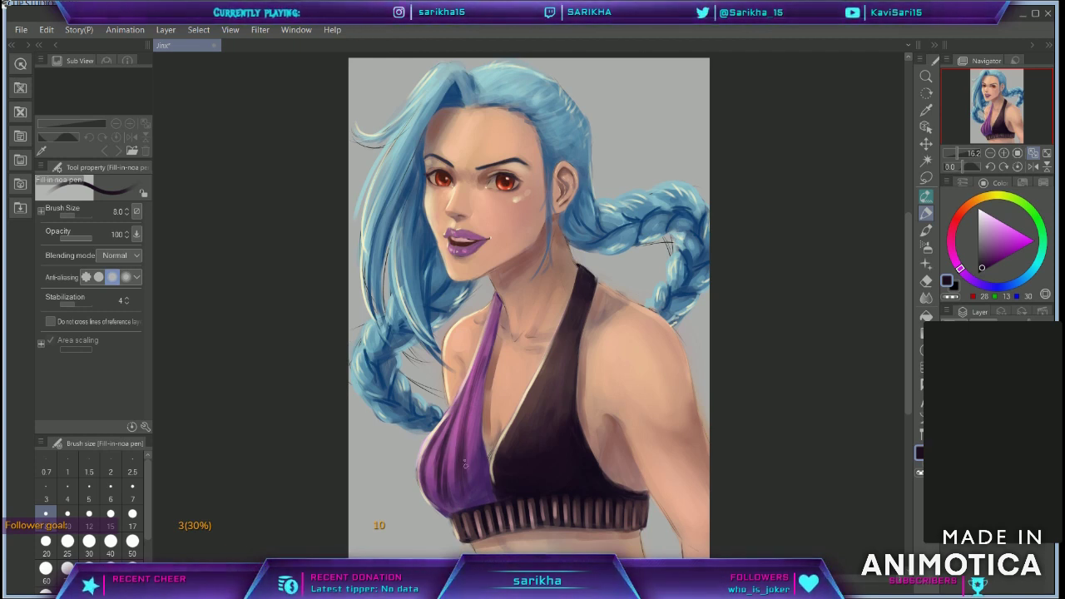
{"action": "key", "text": "x"}
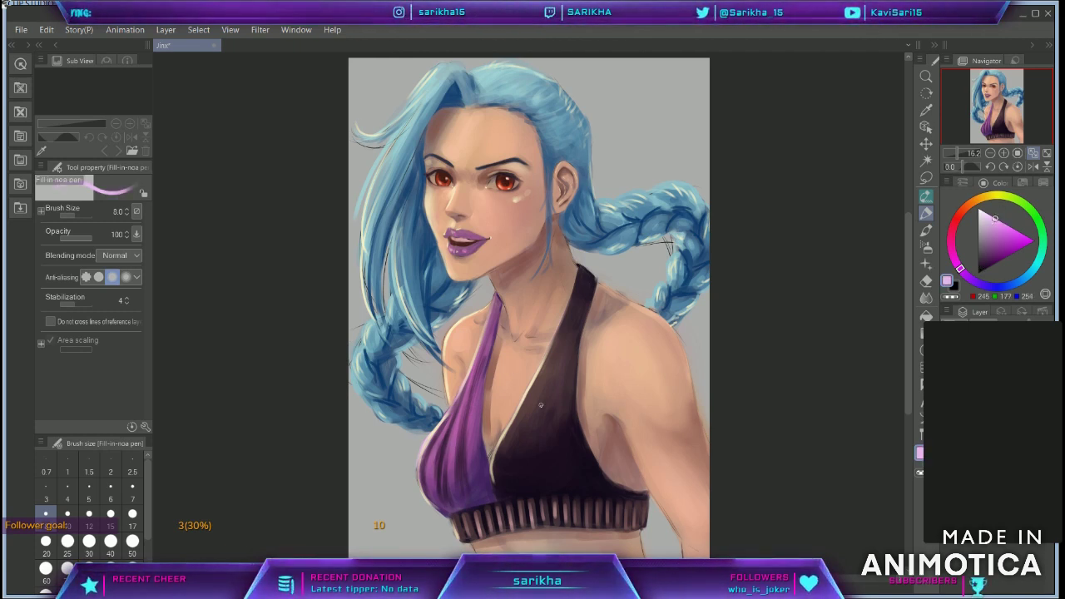
{"action": "left_click_drag", "start_coordinate": [527, 426], "coordinate": [546, 433]}
{"action": "key", "text": "ctrl+z"}
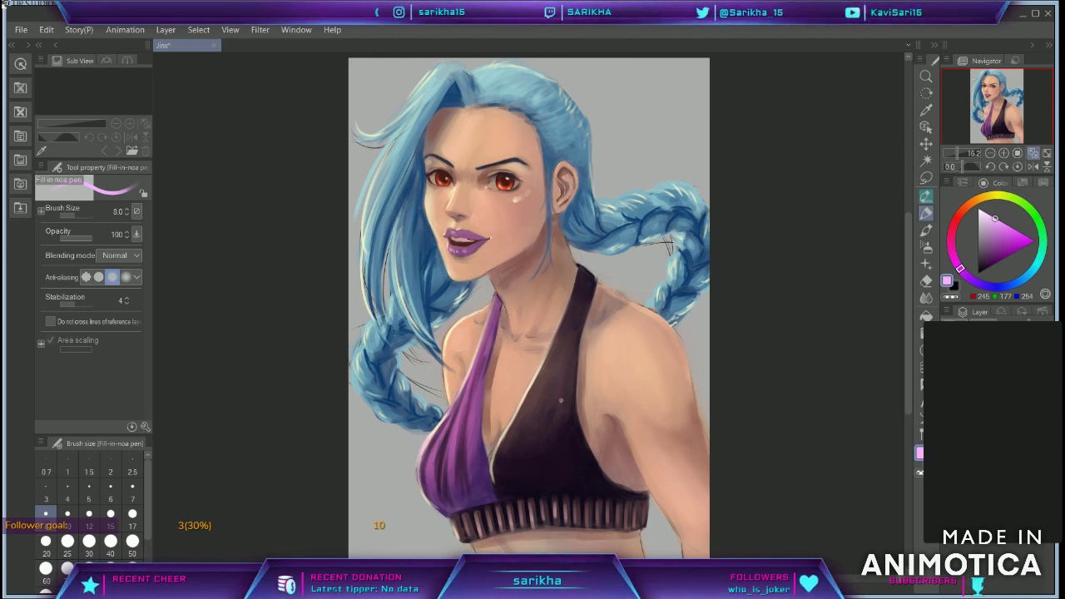
Step: Paint a seam across the purple strap and darken the strap above it with colour sampled from the black half
{"action": "left_click", "coordinate": [539, 447], "text": "alt"}
{"action": "left_click_drag", "start_coordinate": [469, 379], "coordinate": [483, 379]}
{"action": "left_click_drag", "start_coordinate": [500, 303], "coordinate": [472, 376]}
{"action": "left_click_drag", "start_coordinate": [489, 344], "coordinate": [475, 378]}
{"action": "left_click_drag", "start_coordinate": [494, 321], "coordinate": [484, 356]}
{"action": "left_click", "coordinate": [497, 303], "text": "alt"}
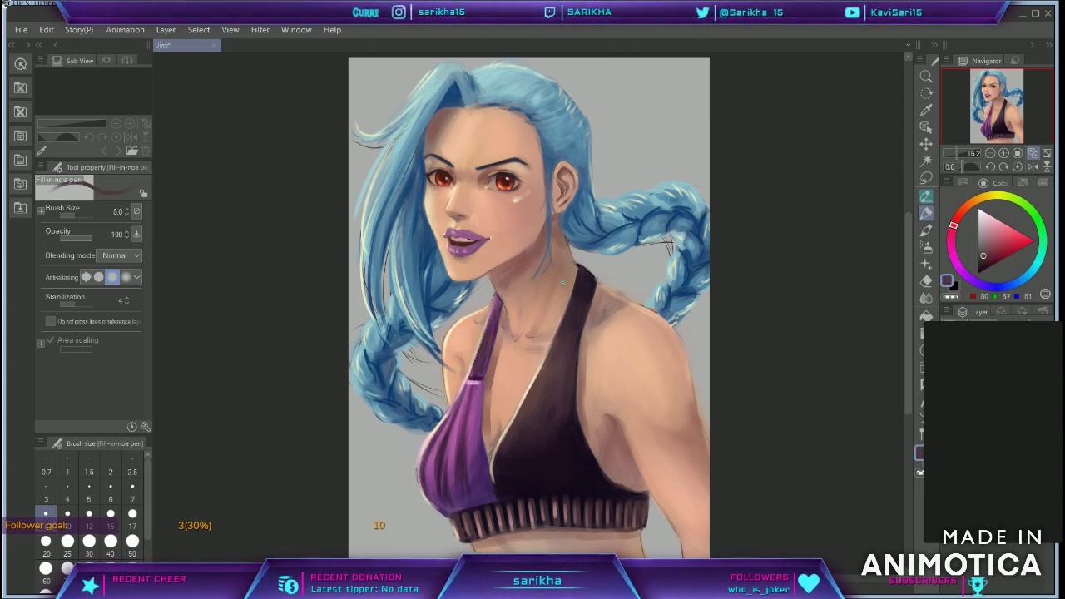
Step: Draw a matching light purple seam across the black strap, and sample the dark fabric around it
{"action": "left_click", "coordinate": [478, 384], "text": "alt"}
{"action": "left_click_drag", "start_coordinate": [549, 354], "coordinate": [575, 355]}
{"action": "left_click", "coordinate": [565, 365], "text": "alt"}
{"action": "left_click", "coordinate": [559, 372], "text": "alt"}
{"action": "left_click", "coordinate": [569, 345], "text": "alt"}
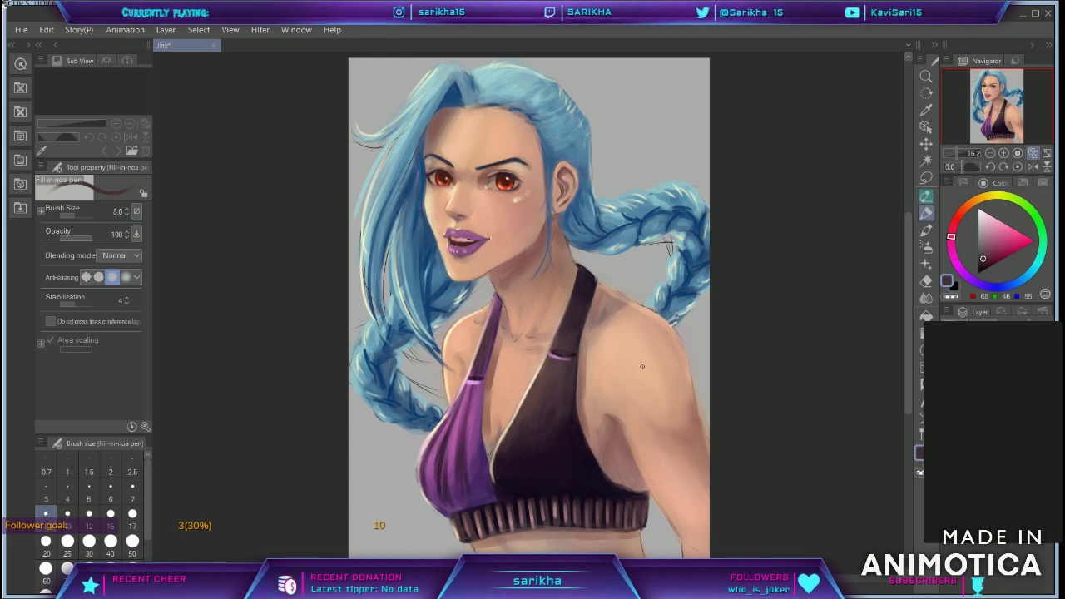
Step: Draw dark crossing lines over the black half of the top as a quilted pattern
{"action": "left_click", "coordinate": [569, 399], "text": "alt"}
{"action": "left_click_drag", "start_coordinate": [543, 382], "coordinate": [590, 370]}
{"action": "mouse_move", "coordinate": [530, 409]}
{"action": "left_mouse_down"}
{"action": "mouse_move", "coordinate": [568, 397]}
{"action": "mouse_move", "coordinate": [529, 423]}
{"action": "left_mouse_up"}
Step: Add short light pink highlights along the quilted lines at size 4, using colour sampled from the purple strap's seam
{"action": "left_click", "coordinate": [478, 376], "text": "alt"}
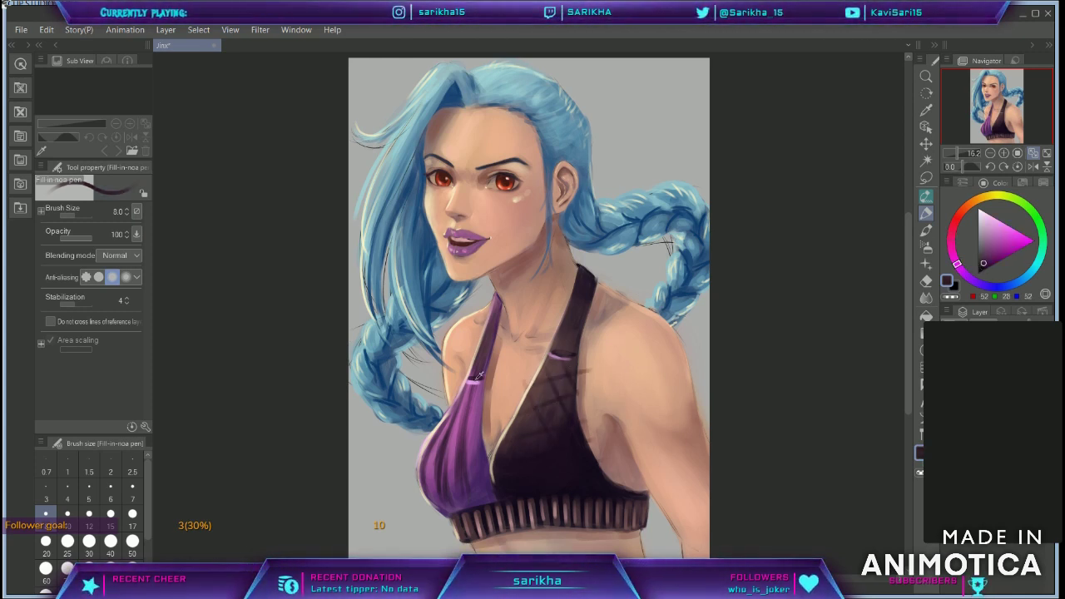
{"action": "left_click", "coordinate": [477, 380], "text": "alt"}
{"action": "left_click", "coordinate": [475, 379], "text": "alt"}
{"action": "key", "text": "bracketleft"}
{"action": "key", "text": "bracketleft"}
{"action": "key", "text": "bracketleft"}
{"action": "key", "text": "bracketleft"}
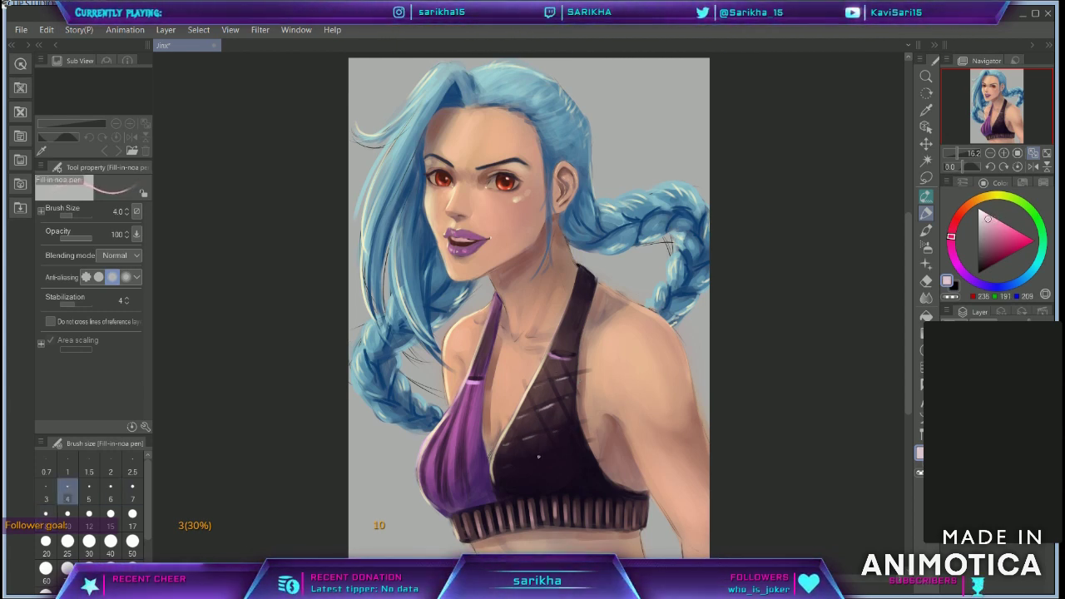
Step: Refine the quilted pattern with dark purple (26, 16, 31), and undo and redo the last stroke to compare
{"action": "left_click", "coordinate": [543, 405], "text": "alt"}
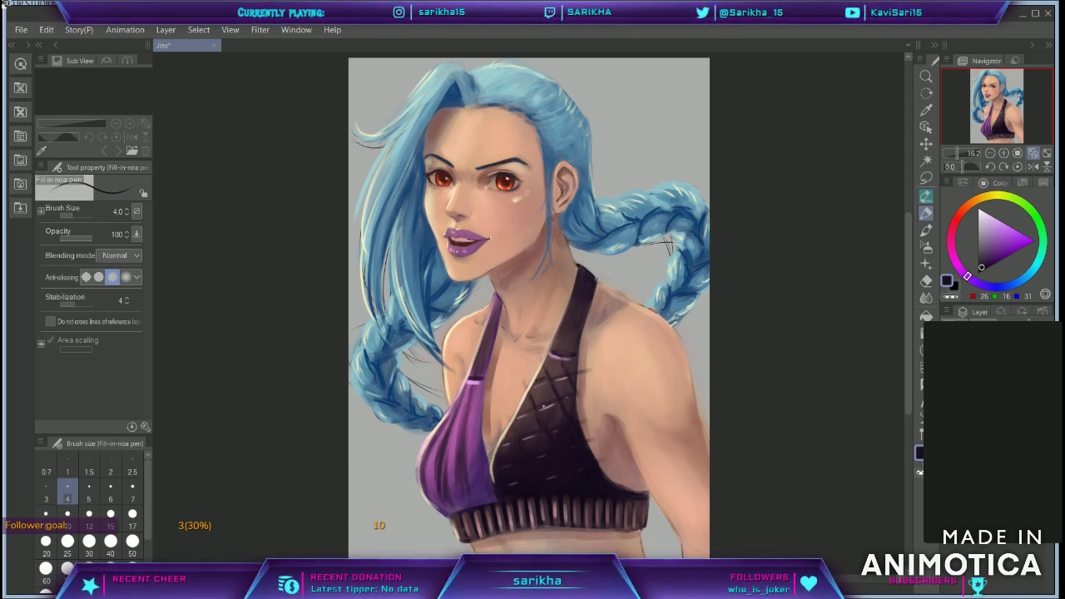
{"action": "key", "text": "ctrl+z"}
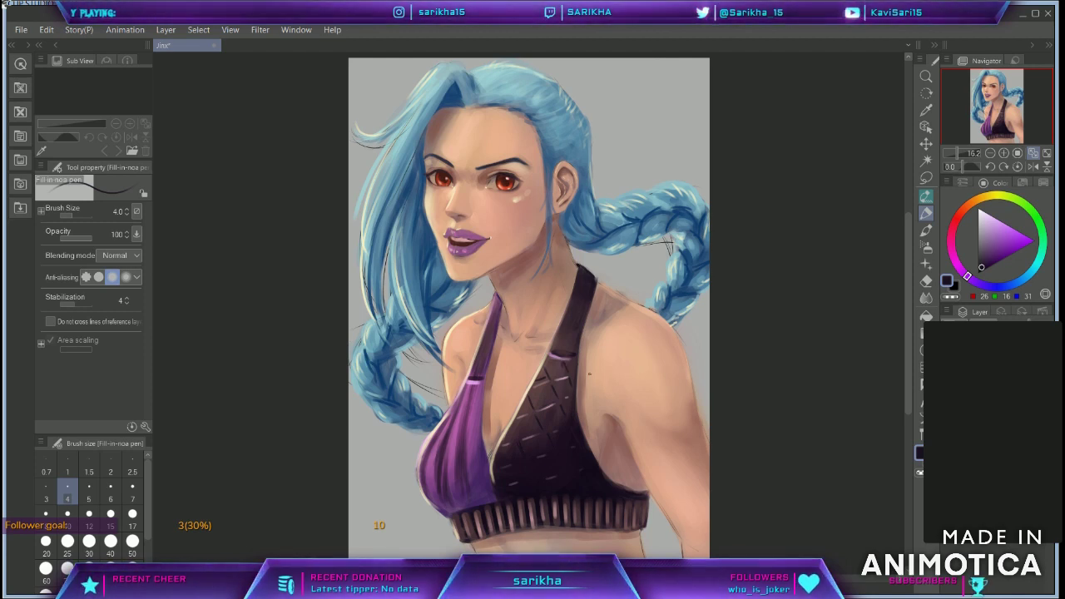
{"action": "key", "text": "ctrl+y"}
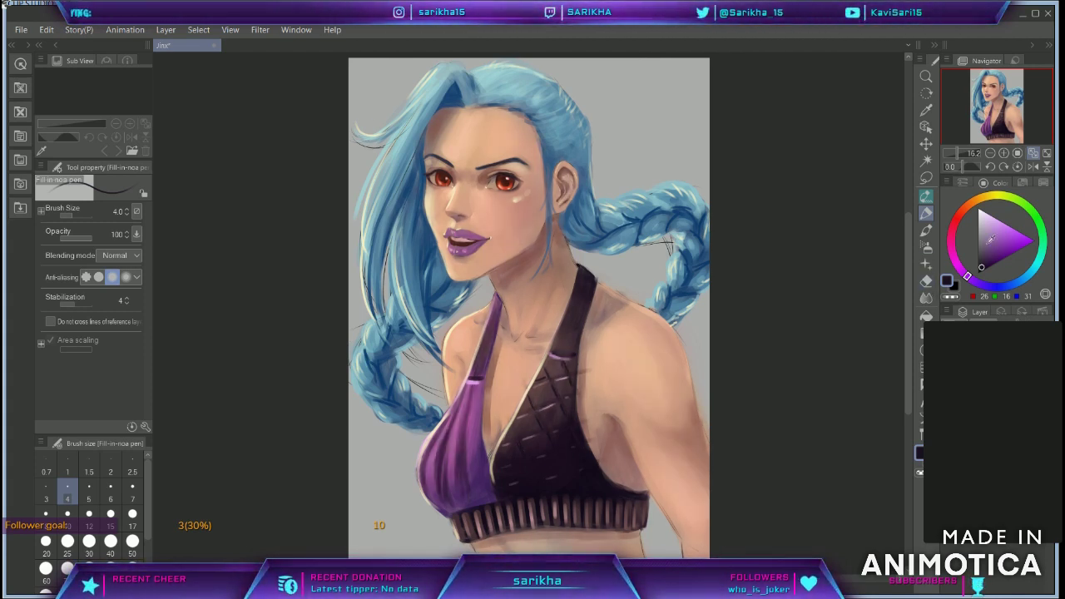
Step: Clean up the skin along the neckline and armhole at size 12 with sampled skin tones (159, 109, 94) and (211, 156, 127)
{"action": "left_click", "coordinate": [89, 513]}
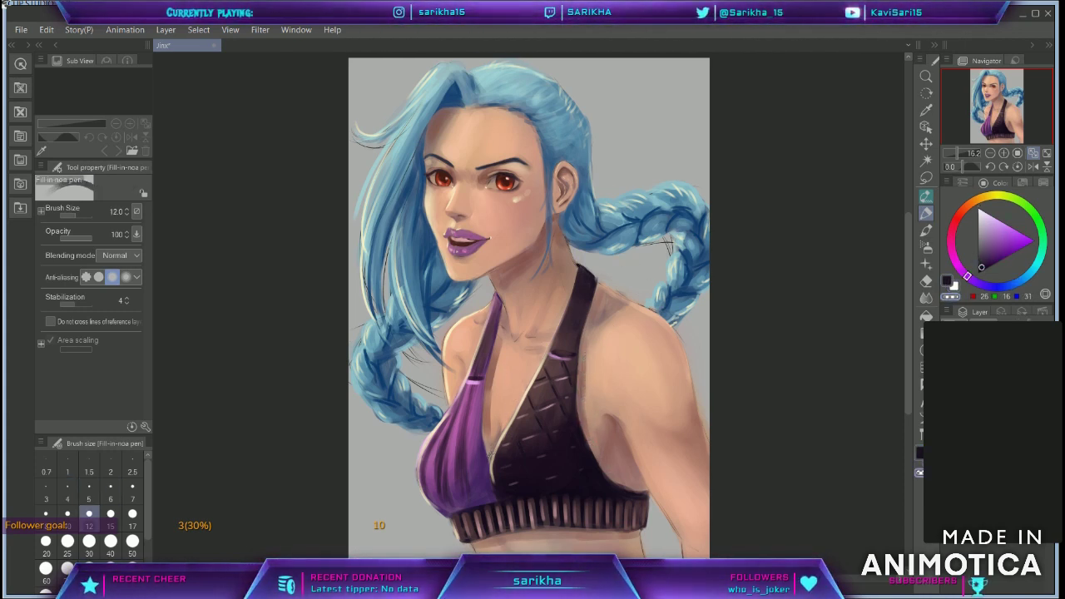
{"action": "left_click", "coordinate": [486, 403], "text": "alt"}
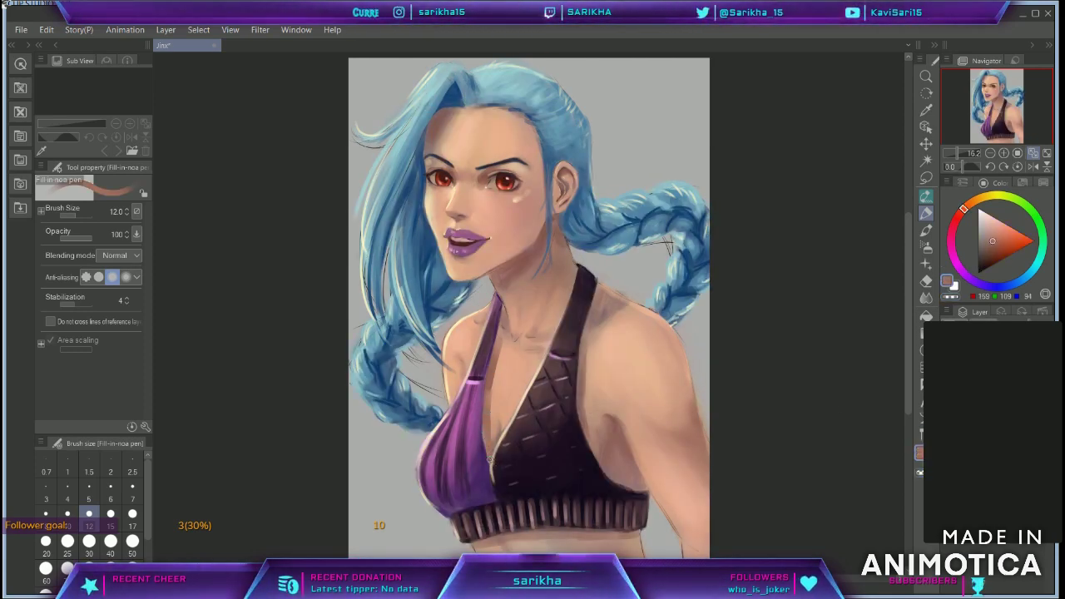
{"action": "left_click", "coordinate": [492, 420], "text": "alt"}
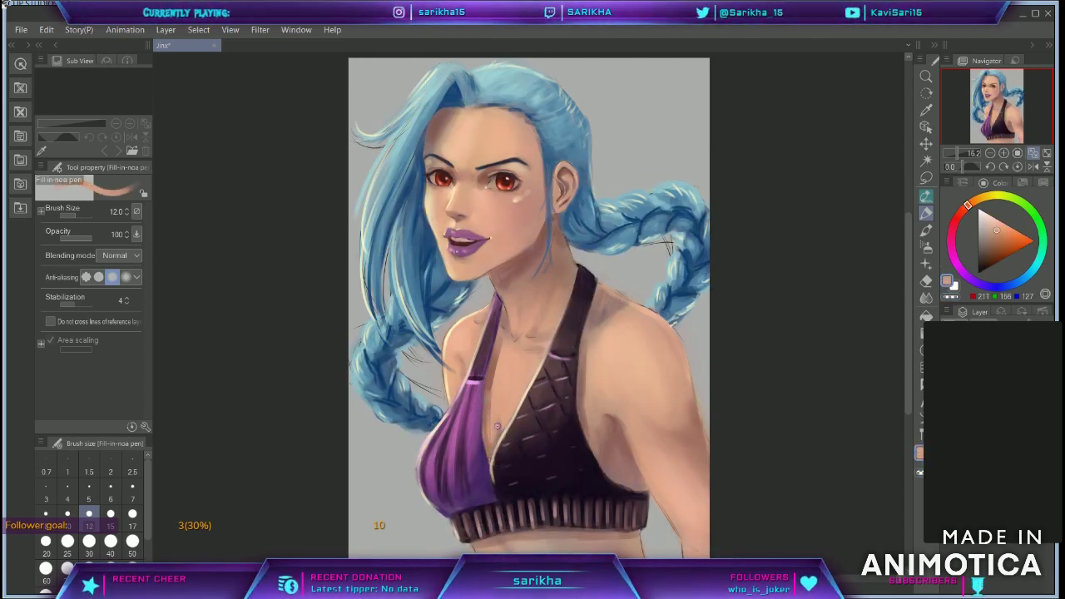
{"action": "left_click_drag", "start_coordinate": [490, 395], "coordinate": [498, 353]}
{"action": "left_click_drag", "start_coordinate": [583, 354], "coordinate": [591, 432]}
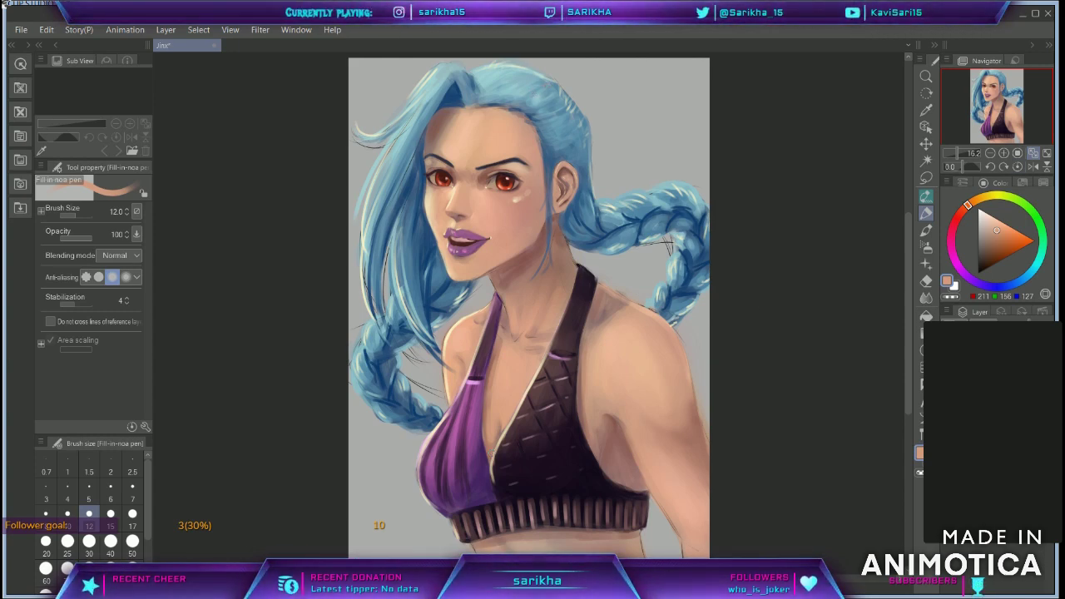
Step: Extend both corners of the mouth with dark brown (71, 33, 32) sampled from the mouth line
{"action": "left_click", "coordinate": [1018, 154]}
{"action": "left_click_drag", "start_coordinate": [990, 88], "coordinate": [988, 95]}
{"action": "left_click", "coordinate": [991, 153]}
{"action": "left_click", "coordinate": [991, 153]}
{"action": "left_click", "coordinate": [598, 308], "text": "alt"}
{"action": "left_click_drag", "start_coordinate": [572, 315], "coordinate": [617, 306]}
{"action": "left_click_drag", "start_coordinate": [449, 293], "coordinate": [465, 309]}
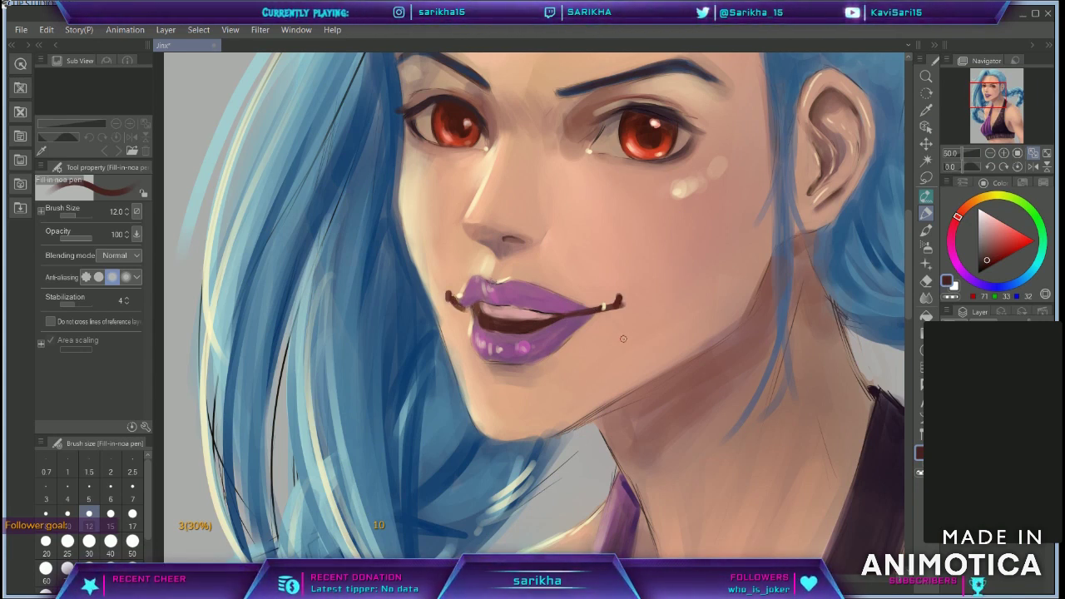
Step: Refine the mouth corners, lip edges and inner mouth line with colours sampled around the lips
{"action": "left_click", "coordinate": [471, 311], "text": "alt"}
{"action": "left_click_drag", "start_coordinate": [467, 308], "coordinate": [475, 319]}
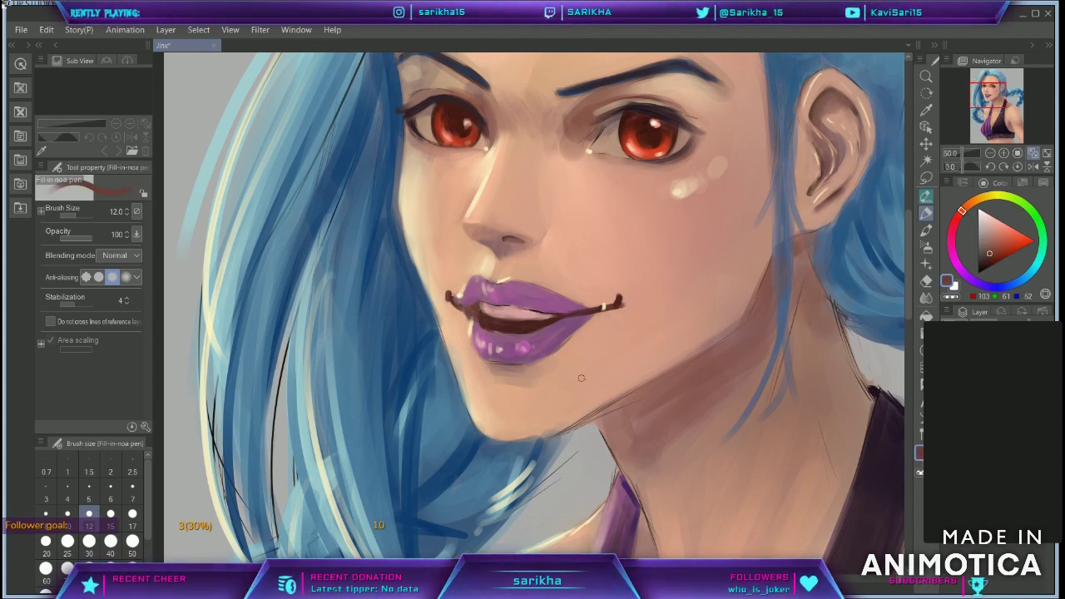
{"action": "left_click", "coordinate": [572, 311], "text": "alt"}
{"action": "mouse_move", "coordinate": [559, 288]}
{"action": "left_mouse_down"}
{"action": "mouse_move", "coordinate": [619, 298]}
{"action": "mouse_move", "coordinate": [581, 304]}
{"action": "mouse_move", "coordinate": [612, 302]}
{"action": "left_mouse_up"}
{"action": "mouse_move", "coordinate": [608, 314]}
{"action": "left_mouse_down"}
{"action": "mouse_move", "coordinate": [556, 347]}
{"action": "mouse_move", "coordinate": [564, 323]}
{"action": "left_mouse_up"}
{"action": "left_click", "coordinate": [471, 285], "text": "alt"}
{"action": "mouse_move", "coordinate": [463, 312]}
{"action": "left_mouse_down"}
{"action": "mouse_move", "coordinate": [471, 339]}
{"action": "mouse_move", "coordinate": [476, 320]}
{"action": "mouse_move", "coordinate": [586, 316]}
{"action": "left_mouse_up"}
{"action": "left_click", "coordinate": [545, 322], "text": "alt"}
{"action": "left_click_drag", "start_coordinate": [559, 324], "coordinate": [600, 309]}
{"action": "left_click", "coordinate": [581, 302], "text": "alt"}
Step: Flip the canvas horizontally and touch up the underside of the upper lip with colours sampled from the mouth
{"action": "left_click", "coordinate": [1033, 168]}
{"action": "left_click", "coordinate": [567, 292], "text": "alt"}
{"action": "mouse_move", "coordinate": [489, 312]}
{"action": "left_mouse_down"}
{"action": "mouse_move", "coordinate": [545, 308]}
{"action": "mouse_move", "coordinate": [518, 305]}
{"action": "left_mouse_up"}
{"action": "left_click", "coordinate": [559, 297], "text": "alt"}
{"action": "mouse_move", "coordinate": [503, 308]}
{"action": "left_mouse_down"}
{"action": "mouse_move", "coordinate": [536, 306]}
{"action": "mouse_move", "coordinate": [505, 318]}
{"action": "left_mouse_up"}
{"action": "left_click", "coordinate": [533, 318], "text": "alt"}
Step: Rework the far mouth corner with sampled colours, check the whole portrait, and undo the last stroke
{"action": "left_click", "coordinate": [579, 319], "text": "alt"}
{"action": "mouse_move", "coordinate": [579, 320]}
{"action": "left_mouse_down"}
{"action": "mouse_move", "coordinate": [583, 296]}
{"action": "mouse_move", "coordinate": [594, 295]}
{"action": "left_mouse_up"}
{"action": "left_click", "coordinate": [601, 316], "text": "alt"}
{"action": "left_click", "coordinate": [574, 287], "text": "alt"}
{"action": "left_click", "coordinate": [580, 299], "text": "alt"}
{"action": "left_click", "coordinate": [582, 304], "text": "alt"}
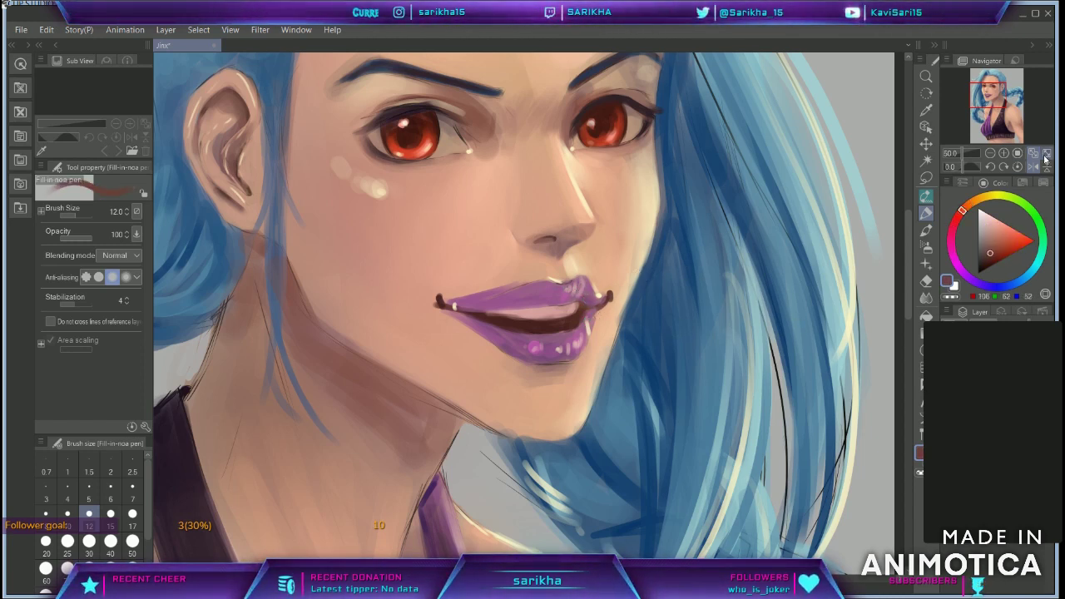
{"action": "left_click", "coordinate": [1045, 153]}
{"action": "key", "text": "ctrl+z"}
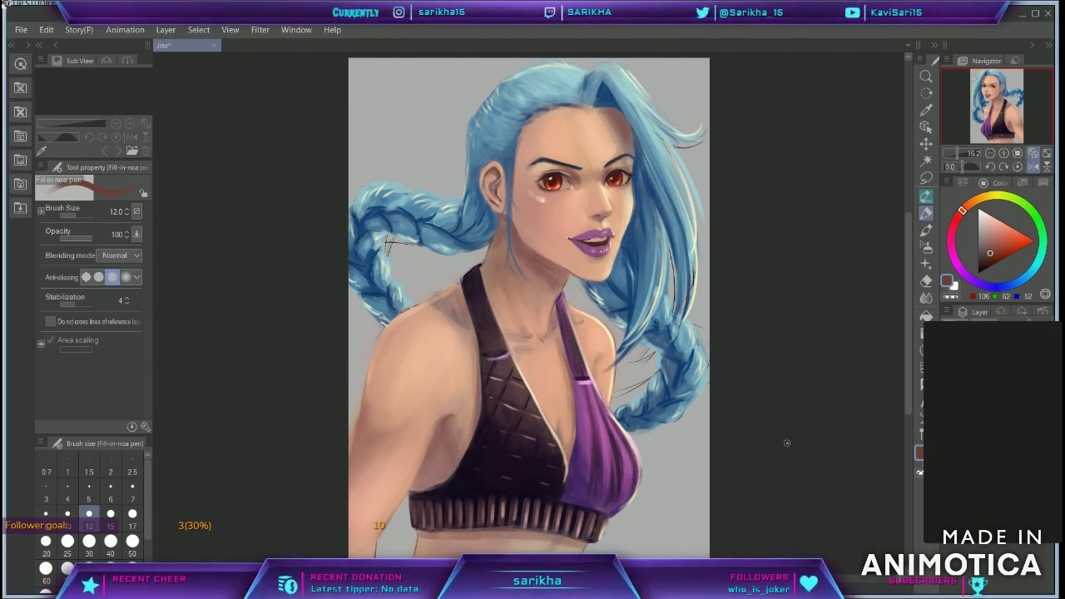
Step: Darken the lower tip of the neckline with dark purple sampled from the black fabric, and pick up the neighbouring skin tones
{"action": "left_click", "coordinate": [550, 436], "text": "alt"}
{"action": "left_click", "coordinate": [546, 419], "text": "alt"}
{"action": "left_click_drag", "start_coordinate": [569, 478], "coordinate": [572, 486]}
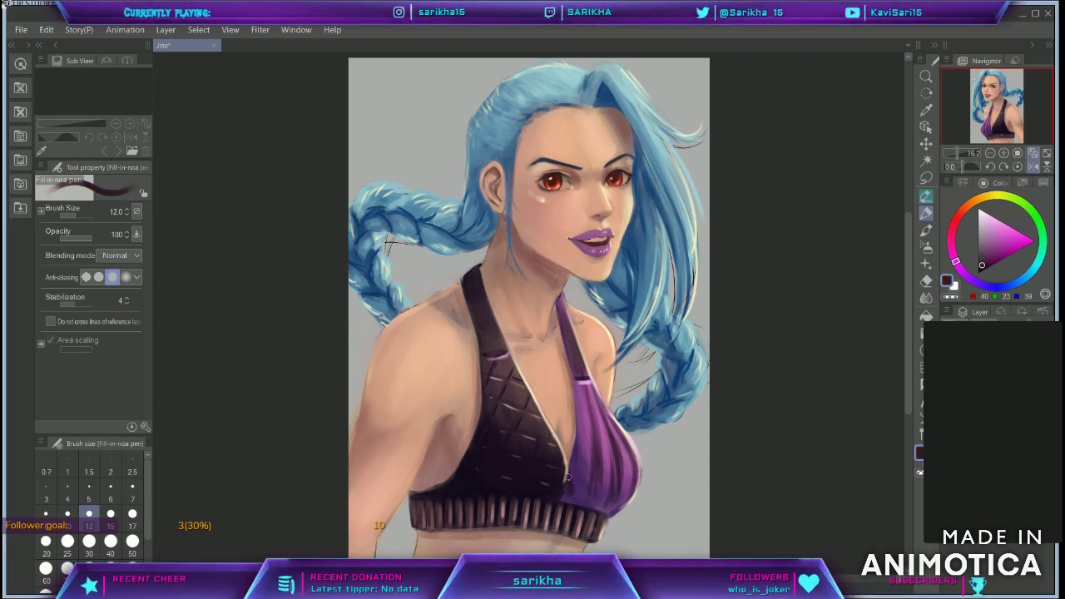
{"action": "left_click", "coordinate": [568, 487], "text": "alt"}
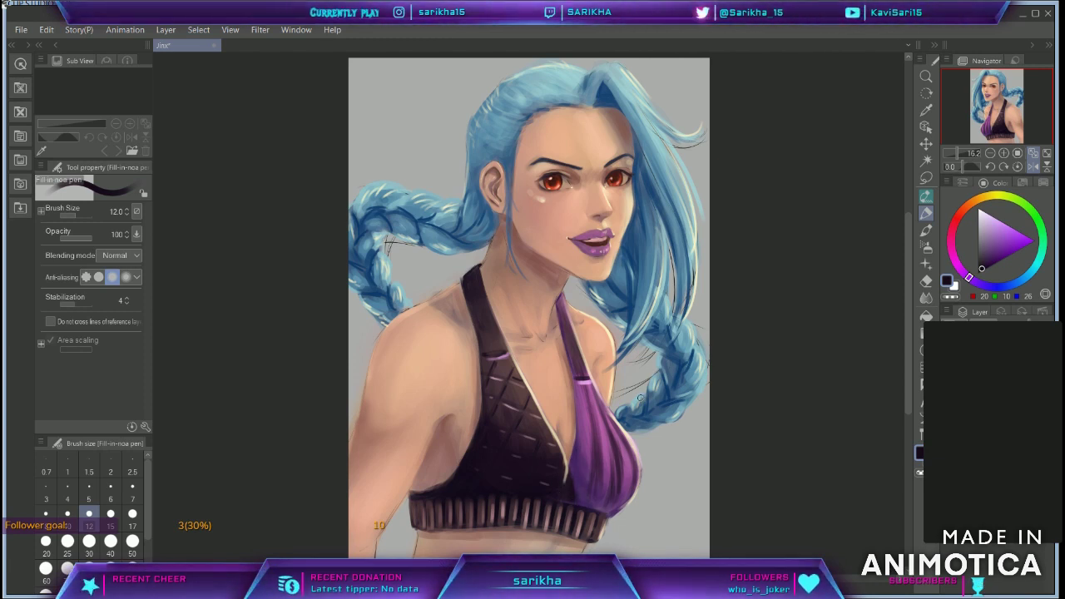
{"action": "left_click", "coordinate": [560, 436], "text": "alt"}
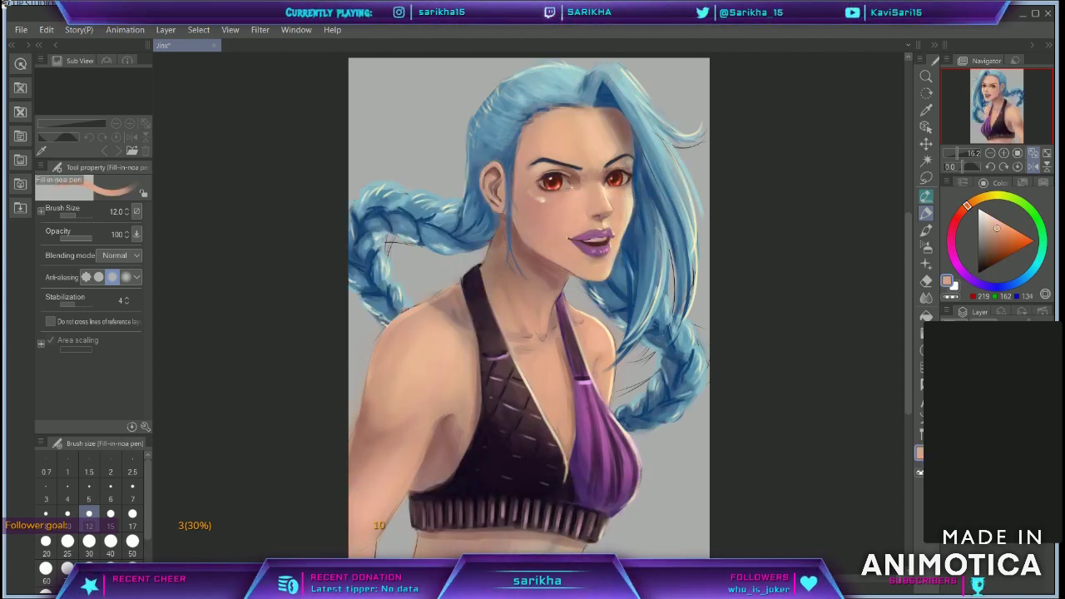
{"action": "left_click", "coordinate": [565, 439], "text": "alt"}
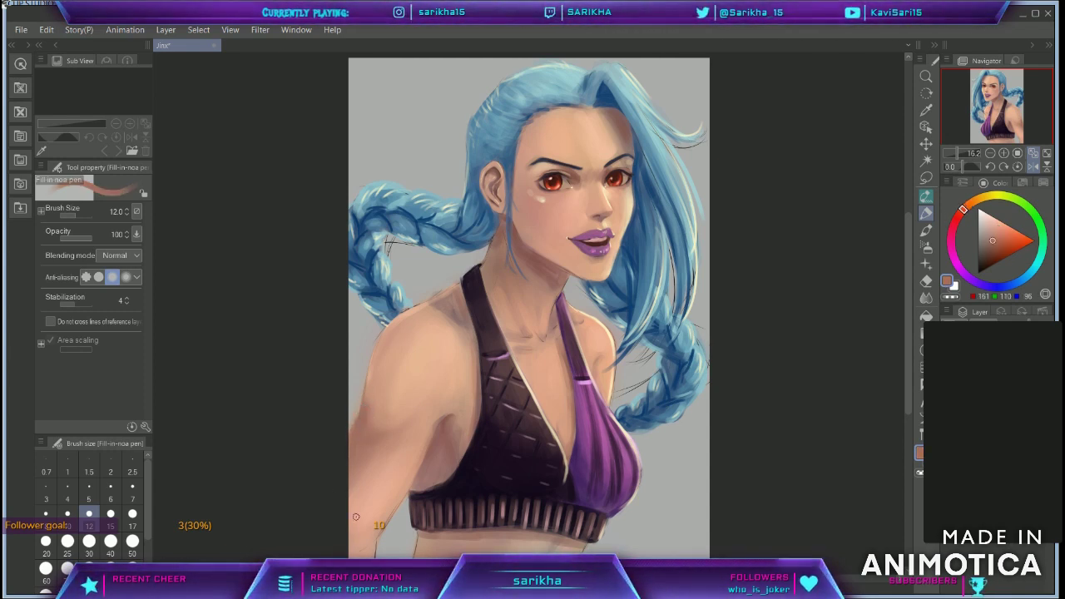
Step: Clean up the outer edge of the upper arm and sample its skin tone (202, 151, 126)
{"action": "mouse_move", "coordinate": [366, 391]}
{"action": "left_mouse_down"}
{"action": "mouse_move", "coordinate": [348, 447]}
{"action": "mouse_move", "coordinate": [344, 530]}
{"action": "mouse_move", "coordinate": [363, 371]}
{"action": "mouse_move", "coordinate": [337, 450]}
{"action": "mouse_move", "coordinate": [365, 402]}
{"action": "mouse_move", "coordinate": [349, 435]}
{"action": "left_mouse_up"}
{"action": "key", "text": "c"}
{"action": "key", "text": "c"}
{"action": "left_click", "coordinate": [370, 390], "text": "alt"}
Step: Hide and show three layers one by one to check what each contributes to the painting
{"action": "left_click", "coordinate": [948, 366]}
{"action": "left_click", "coordinate": [949, 366]}
{"action": "left_click", "coordinate": [949, 382]}
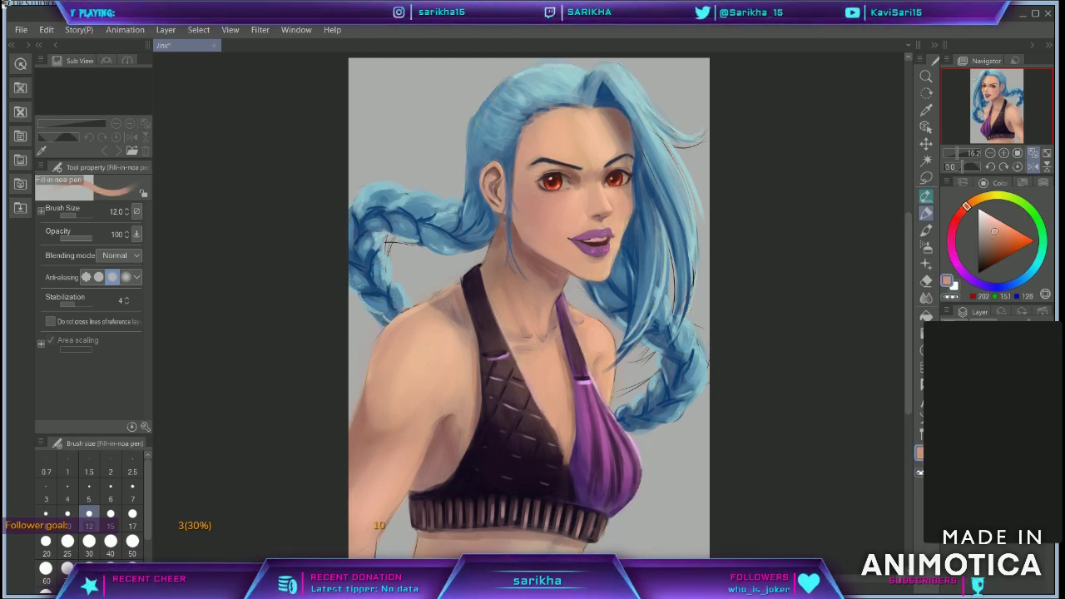
{"action": "left_click", "coordinate": [948, 383]}
{"action": "left_click", "coordinate": [948, 399]}
{"action": "left_click", "coordinate": [949, 399]}
Step: Clean the shoulder outline with transparent colour, unflip the canvas, and repaint the lower arm with sampled skin tone (227, 178, 145)
{"action": "key", "text": "c"}
{"action": "left_click_drag", "start_coordinate": [431, 298], "coordinate": [456, 281]}
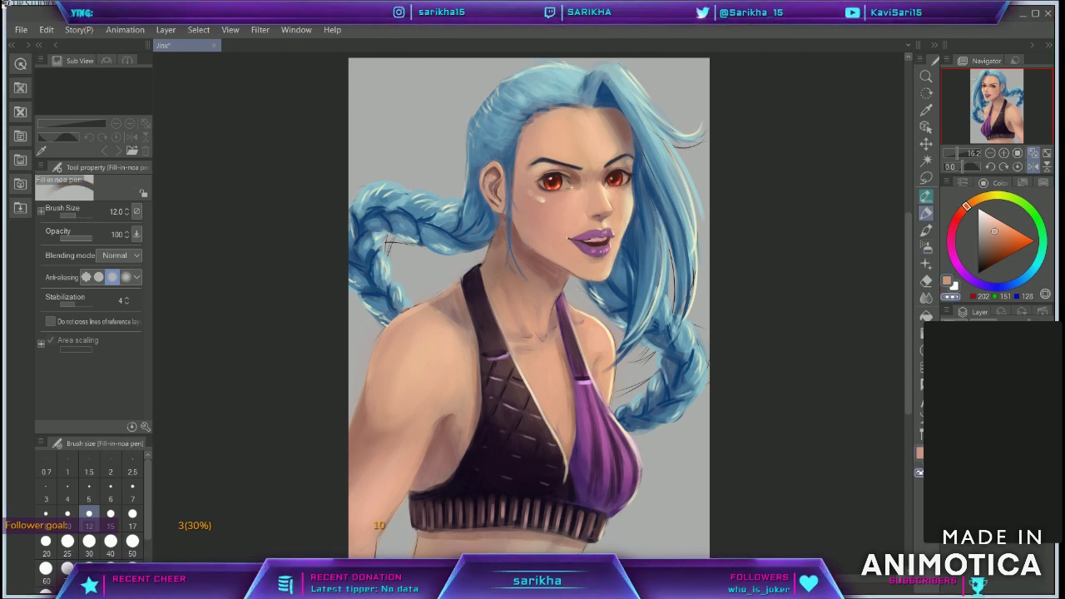
{"action": "left_click", "coordinate": [1046, 155]}
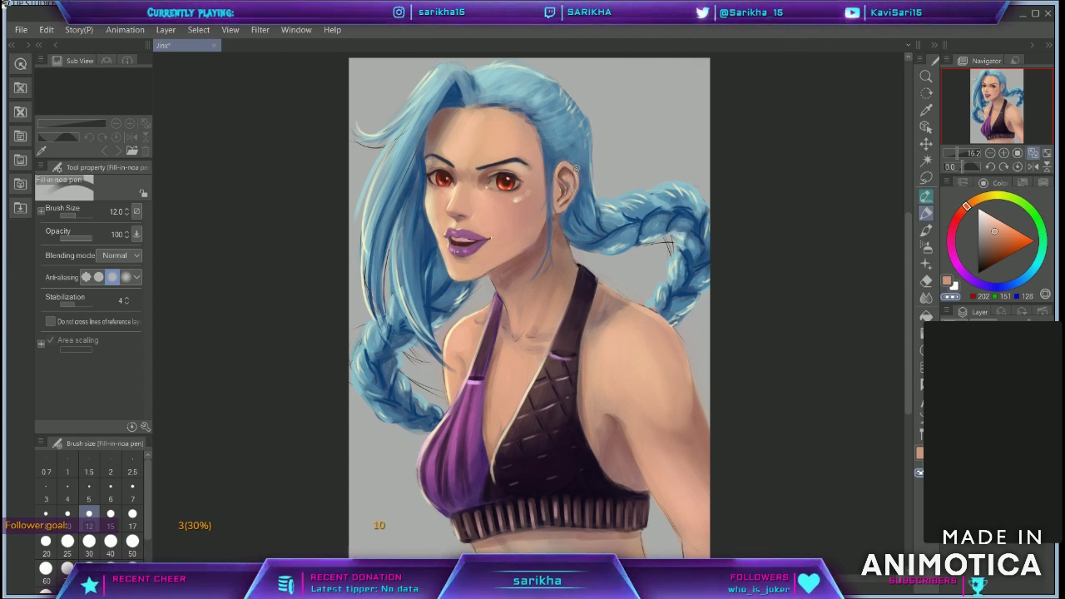
{"action": "left_click", "coordinate": [655, 394], "text": "alt"}
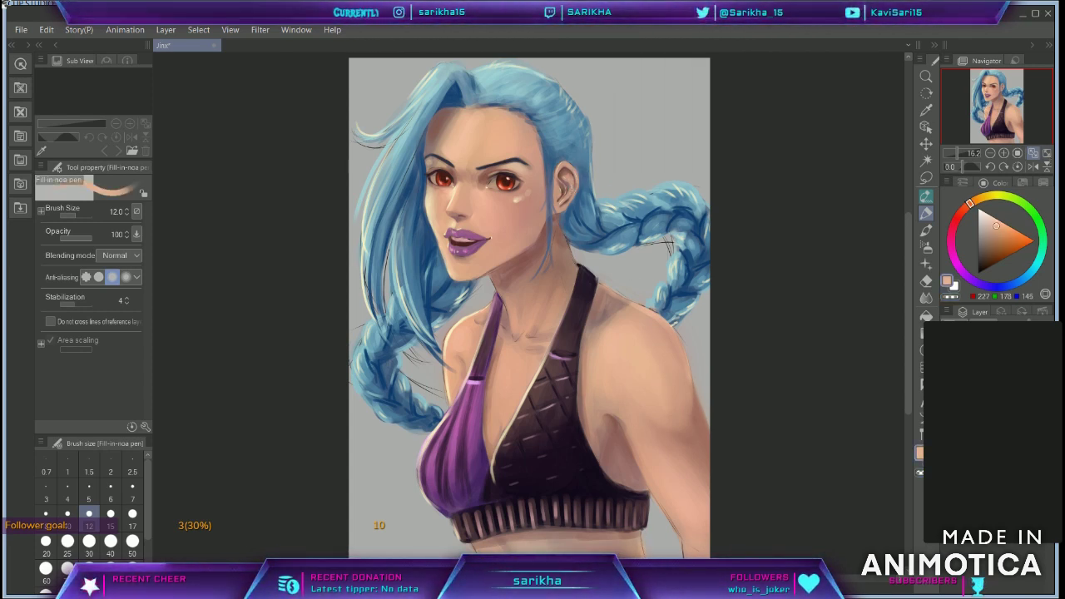
{"action": "left_click_drag", "start_coordinate": [668, 554], "coordinate": [667, 495]}
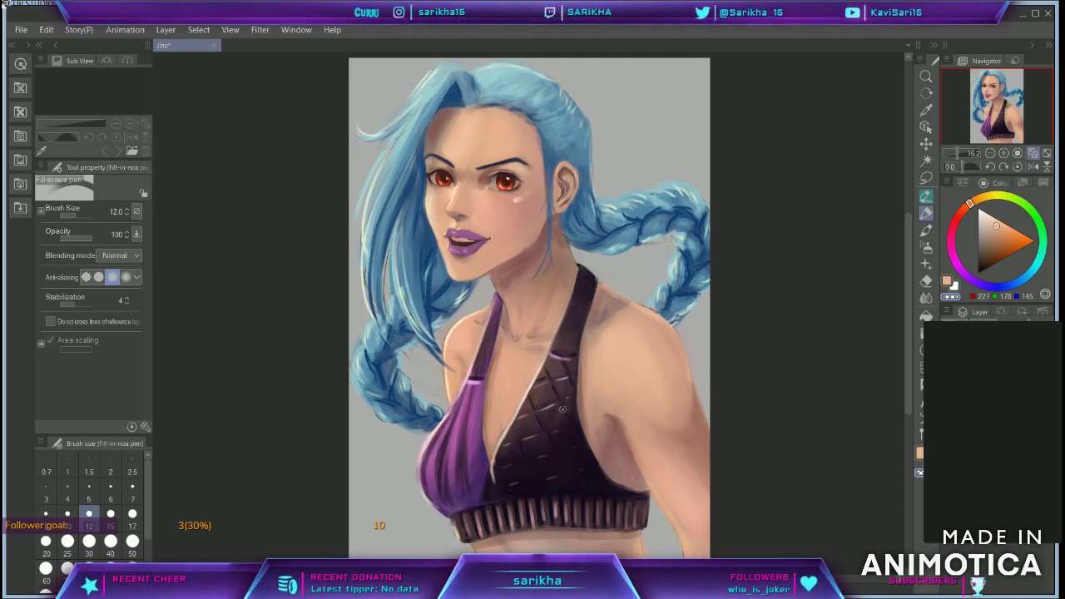
Step: Define the upper corner and outer end of the bullet band with dark purple (29, 17, 33) at size 12
{"action": "left_click", "coordinate": [1017, 154]}
{"action": "left_click_drag", "start_coordinate": [998, 133], "coordinate": [990, 134]}
{"action": "left_click", "coordinate": [463, 343], "text": "alt"}
{"action": "left_click_drag", "start_coordinate": [349, 381], "coordinate": [394, 367]}
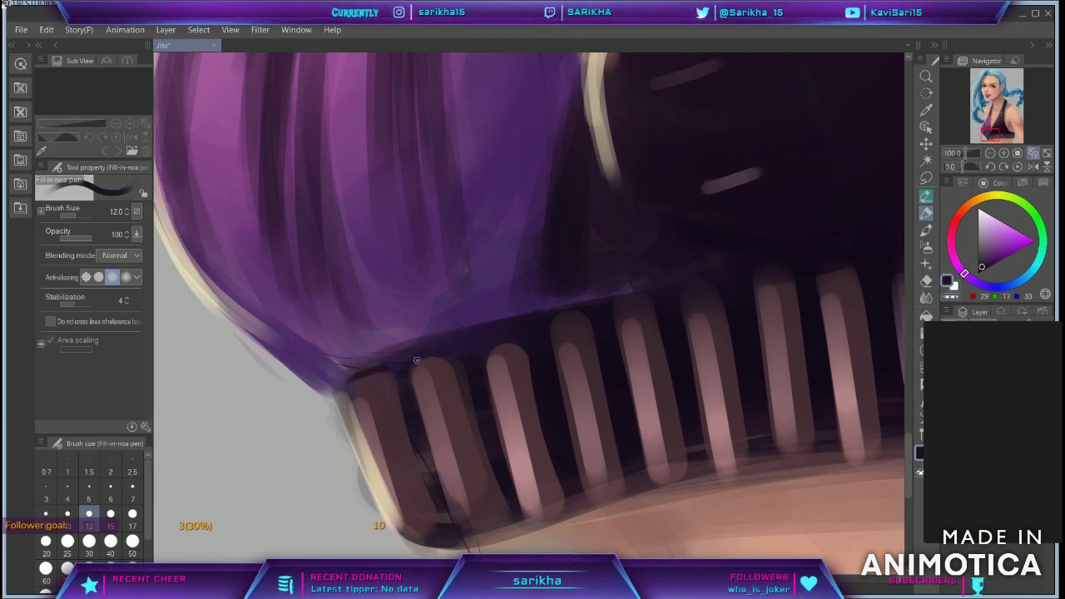
{"action": "left_click_drag", "start_coordinate": [425, 453], "coordinate": [433, 503]}
{"action": "left_click", "coordinate": [365, 435], "text": "alt"}
{"action": "mouse_move", "coordinate": [342, 386]}
{"action": "left_mouse_down"}
{"action": "mouse_move", "coordinate": [386, 521]}
{"action": "mouse_move", "coordinate": [408, 540]}
{"action": "left_mouse_up"}
Step: Outline the first two bullets of the band and darken the gap beside them with sampled dark purple
{"action": "left_click", "coordinate": [392, 498], "text": "alt"}
{"action": "left_click", "coordinate": [372, 366], "text": "alt"}
{"action": "left_click", "coordinate": [374, 363], "text": "alt"}
{"action": "mouse_move", "coordinate": [405, 364]}
{"action": "left_mouse_down"}
{"action": "mouse_move", "coordinate": [460, 351]}
{"action": "mouse_move", "coordinate": [482, 466]}
{"action": "mouse_move", "coordinate": [453, 522]}
{"action": "left_mouse_up"}
{"action": "left_click", "coordinate": [492, 477], "text": "alt"}
{"action": "left_click_drag", "start_coordinate": [495, 472], "coordinate": [507, 521]}
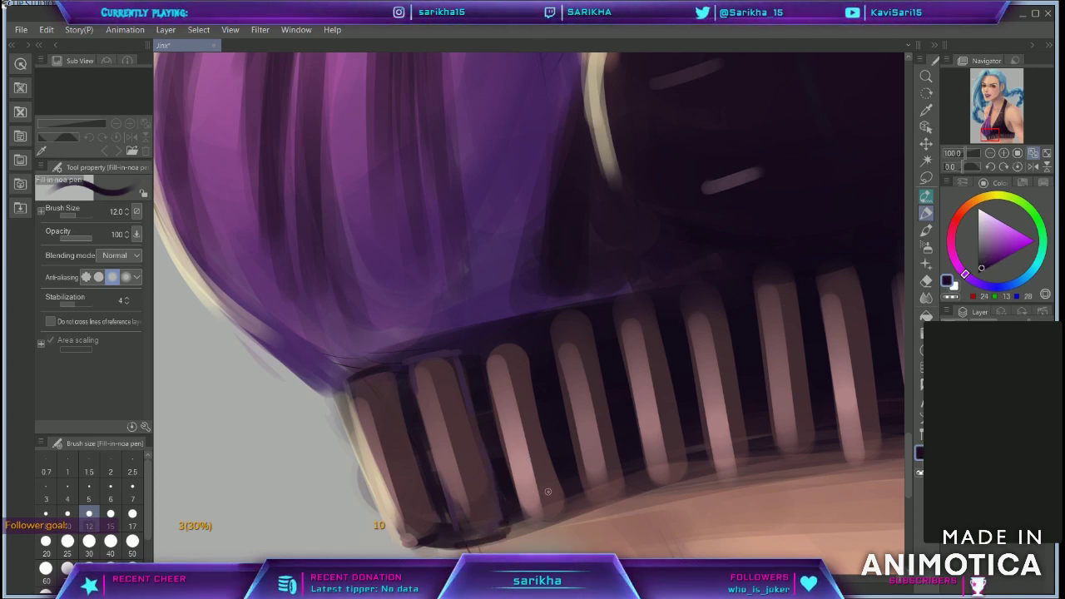
Step: Outline the sides and squared ends of the remaining bullets along the band, undoing one misplaced stroke
{"action": "mouse_move", "coordinate": [547, 522]}
{"action": "left_mouse_down"}
{"action": "mouse_move", "coordinate": [588, 499]}
{"action": "mouse_move", "coordinate": [756, 456]}
{"action": "left_mouse_up"}
{"action": "left_click_drag", "start_coordinate": [795, 368], "coordinate": [620, 336]}
{"action": "mouse_move", "coordinate": [597, 407]}
{"action": "left_mouse_down"}
{"action": "mouse_move", "coordinate": [642, 395]}
{"action": "mouse_move", "coordinate": [702, 429]}
{"action": "left_mouse_up"}
{"action": "key", "text": "ctrl+z"}
{"action": "mouse_move", "coordinate": [664, 398]}
{"action": "left_mouse_down"}
{"action": "mouse_move", "coordinate": [665, 419]}
{"action": "mouse_move", "coordinate": [709, 422]}
{"action": "left_mouse_up"}
{"action": "mouse_move", "coordinate": [707, 389]}
{"action": "left_mouse_down"}
{"action": "mouse_move", "coordinate": [708, 419]}
{"action": "mouse_move", "coordinate": [740, 420]}
{"action": "left_mouse_up"}
{"action": "mouse_move", "coordinate": [756, 422]}
{"action": "left_mouse_down"}
{"action": "mouse_move", "coordinate": [732, 373]}
{"action": "mouse_move", "coordinate": [786, 369]}
{"action": "mouse_move", "coordinate": [819, 417]}
{"action": "mouse_move", "coordinate": [556, 449]}
{"action": "mouse_move", "coordinate": [592, 428]}
{"action": "left_mouse_up"}
{"action": "mouse_move", "coordinate": [571, 427]}
{"action": "left_mouse_down"}
{"action": "mouse_move", "coordinate": [677, 416]}
{"action": "mouse_move", "coordinate": [799, 435]}
{"action": "mouse_move", "coordinate": [530, 415]}
{"action": "mouse_move", "coordinate": [515, 424]}
{"action": "mouse_move", "coordinate": [710, 391]}
{"action": "mouse_move", "coordinate": [761, 424]}
{"action": "mouse_move", "coordinate": [812, 417]}
{"action": "mouse_move", "coordinate": [847, 368]}
{"action": "mouse_move", "coordinate": [870, 257]}
{"action": "left_mouse_up"}
{"action": "left_click_drag", "start_coordinate": [515, 473], "coordinate": [1058, 463]}
Step: Darken the band's upper edge beneath both halves of the top with colours sampled from the fabric
{"action": "left_click", "coordinate": [367, 313], "text": "alt"}
{"action": "left_click_drag", "start_coordinate": [341, 305], "coordinate": [376, 299]}
{"action": "left_click_drag", "start_coordinate": [270, 321], "coordinate": [316, 348]}
{"action": "left_click", "coordinate": [397, 277], "text": "alt"}
{"action": "left_click_drag", "start_coordinate": [395, 286], "coordinate": [647, 242]}
{"action": "left_click_drag", "start_coordinate": [672, 239], "coordinate": [709, 234]}
Step: Sharpen the armhole edge and the band's upper corner under the arm with sampled dark purple (19, 9, 26)
{"action": "left_click", "coordinate": [990, 153]}
{"action": "left_click", "coordinate": [990, 154]}
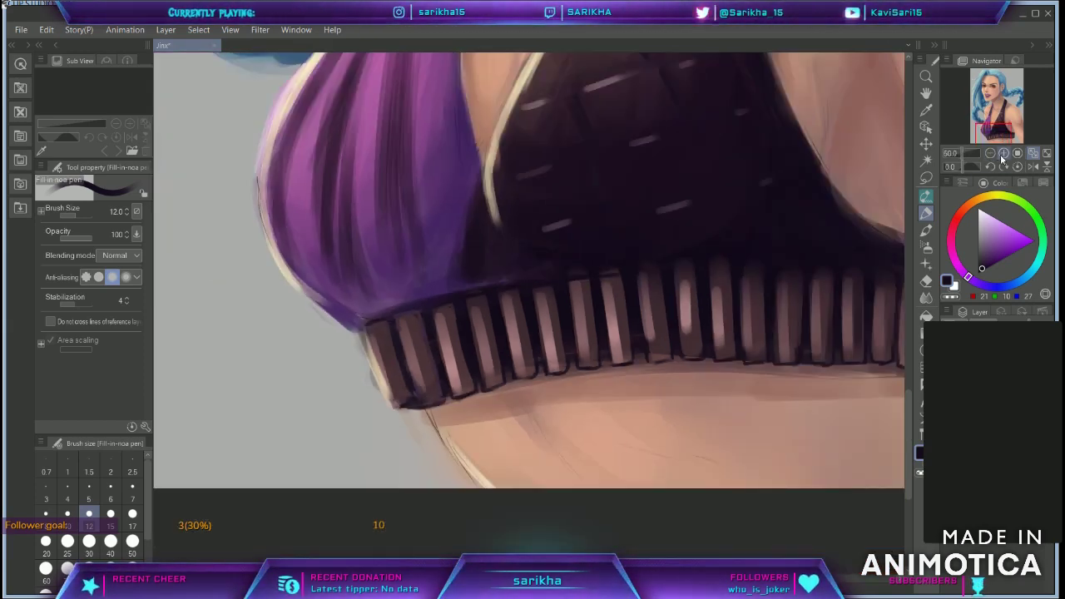
{"action": "left_click_drag", "start_coordinate": [1005, 131], "coordinate": [1015, 129]}
{"action": "mouse_move", "coordinate": [721, 303]}
{"action": "left_mouse_down"}
{"action": "mouse_move", "coordinate": [771, 301]}
{"action": "mouse_move", "coordinate": [732, 292]}
{"action": "left_mouse_up"}
{"action": "mouse_move", "coordinate": [630, 189]}
{"action": "left_mouse_down"}
{"action": "mouse_move", "coordinate": [670, 250]}
{"action": "mouse_move", "coordinate": [723, 274]}
{"action": "mouse_move", "coordinate": [767, 277]}
{"action": "left_mouse_up"}
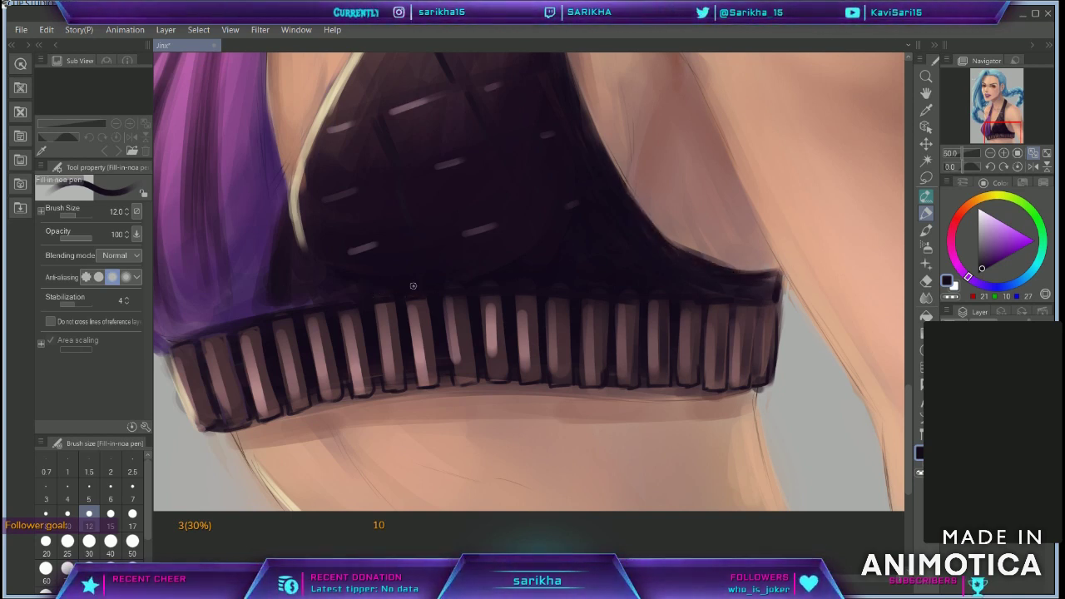
{"action": "left_click", "coordinate": [598, 266], "text": "alt"}
{"action": "mouse_move", "coordinate": [773, 278]}
{"action": "left_mouse_down"}
{"action": "mouse_move", "coordinate": [807, 225]}
{"action": "mouse_move", "coordinate": [768, 281]}
{"action": "mouse_move", "coordinate": [722, 290]}
{"action": "mouse_move", "coordinate": [777, 252]}
{"action": "mouse_move", "coordinate": [689, 291]}
{"action": "mouse_move", "coordinate": [788, 273]}
{"action": "left_mouse_up"}
Step: Darken the lower ends of the bullets at size 15 with colour sampled between them, and pick up a bullet tone (128, 90, 99)
{"action": "key", "text": "]"}
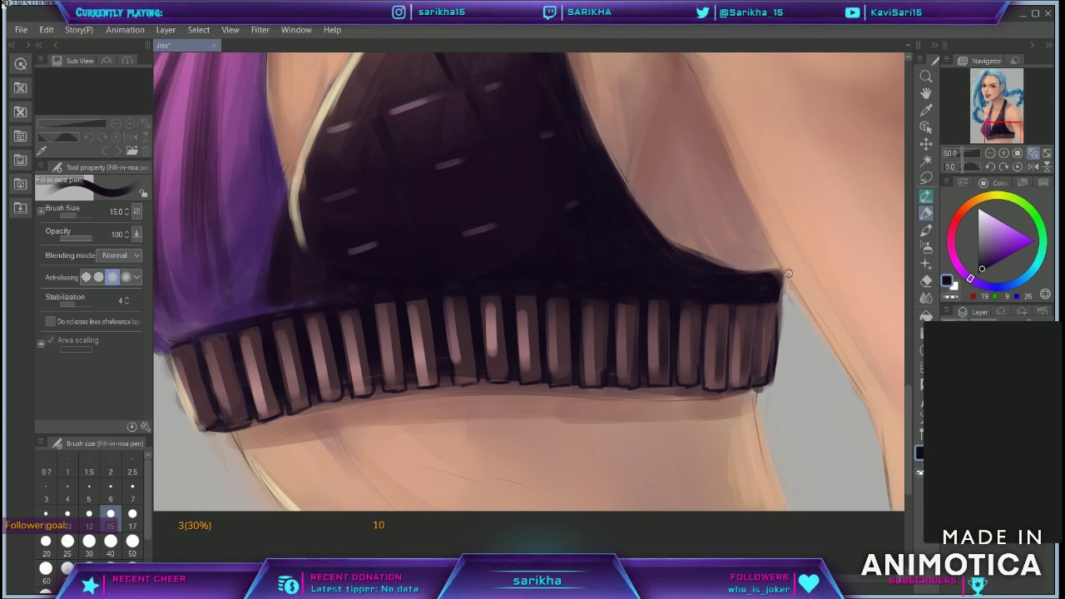
{"action": "left_click", "coordinate": [467, 366], "text": "alt"}
{"action": "mouse_move", "coordinate": [457, 379]}
{"action": "left_mouse_down"}
{"action": "mouse_move", "coordinate": [474, 380]}
{"action": "mouse_move", "coordinate": [434, 379]}
{"action": "left_mouse_up"}
{"action": "mouse_move", "coordinate": [357, 391]}
{"action": "left_mouse_down"}
{"action": "mouse_move", "coordinate": [319, 399]}
{"action": "mouse_move", "coordinate": [321, 387]}
{"action": "mouse_move", "coordinate": [293, 412]}
{"action": "left_mouse_up"}
{"action": "left_click_drag", "start_coordinate": [276, 413], "coordinate": [267, 417]}
{"action": "left_click", "coordinate": [312, 357], "text": "alt"}
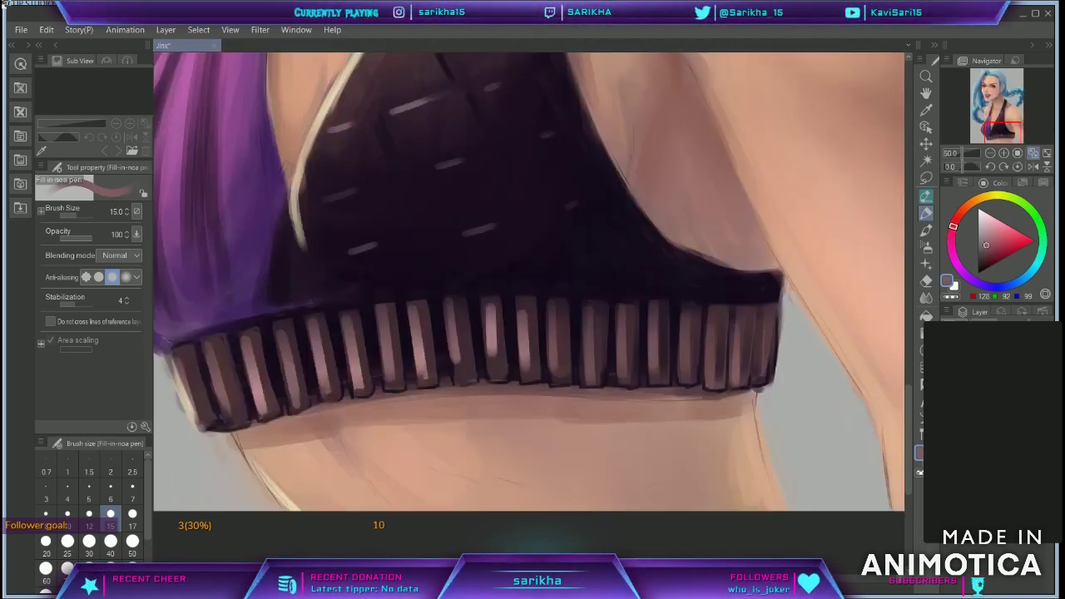
Step: Even out the band's lower edge beneath the bullets with sampled dark tones, and pick up the skin shadow (146, 103, 97) below
{"action": "left_click", "coordinate": [482, 375], "text": "alt"}
{"action": "mouse_move", "coordinate": [259, 421]}
{"action": "left_mouse_down"}
{"action": "mouse_move", "coordinate": [206, 437]}
{"action": "mouse_move", "coordinate": [240, 429]}
{"action": "left_mouse_up"}
{"action": "left_click", "coordinate": [251, 394], "text": "alt"}
{"action": "left_click", "coordinate": [251, 396], "text": "alt"}
{"action": "left_click_drag", "start_coordinate": [306, 408], "coordinate": [458, 382]}
{"action": "left_click_drag", "start_coordinate": [469, 382], "coordinate": [501, 381]}
{"action": "mouse_move", "coordinate": [597, 377]}
{"action": "left_mouse_down"}
{"action": "mouse_move", "coordinate": [586, 381]}
{"action": "mouse_move", "coordinate": [722, 388]}
{"action": "mouse_move", "coordinate": [374, 393]}
{"action": "left_mouse_up"}
{"action": "left_click", "coordinate": [444, 396], "text": "alt"}
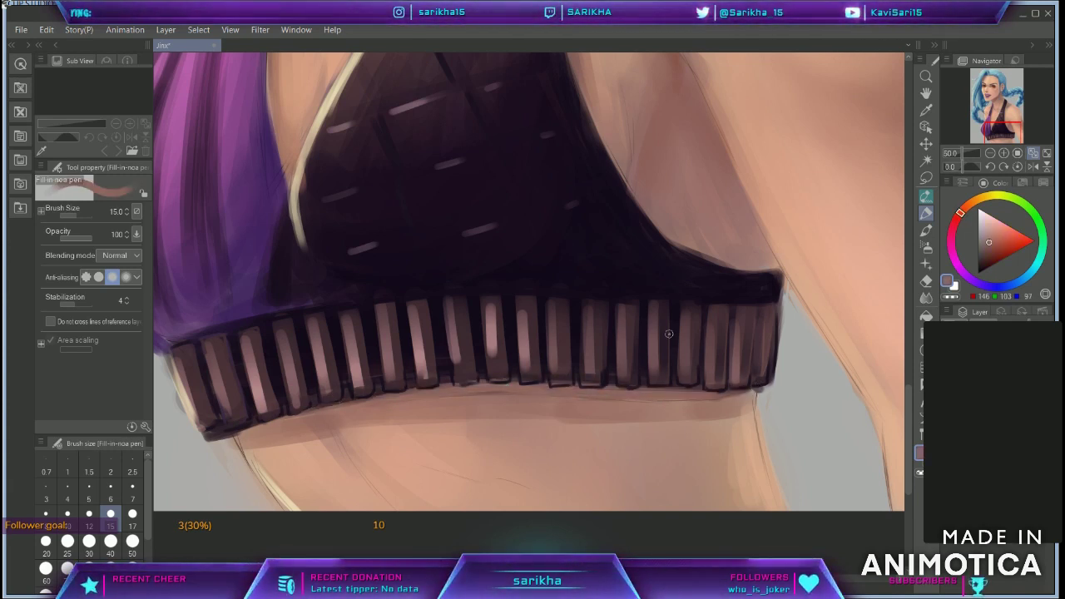
Step: Shade the skin beneath the bullet band with the sampled shadow tone, enlarging the brush to size 20, and pick up a lighter skin tone (189, 144, 127)
{"action": "mouse_move", "coordinate": [487, 394]}
{"action": "left_mouse_down"}
{"action": "mouse_move", "coordinate": [752, 396]}
{"action": "mouse_move", "coordinate": [736, 399]}
{"action": "left_mouse_up"}
{"action": "key", "text": "ctrl+minus"}
{"action": "key", "text": "ctrl+minus"}
{"action": "key", "text": "ctrl+minus"}
{"action": "key", "text": "ctrl+minus"}
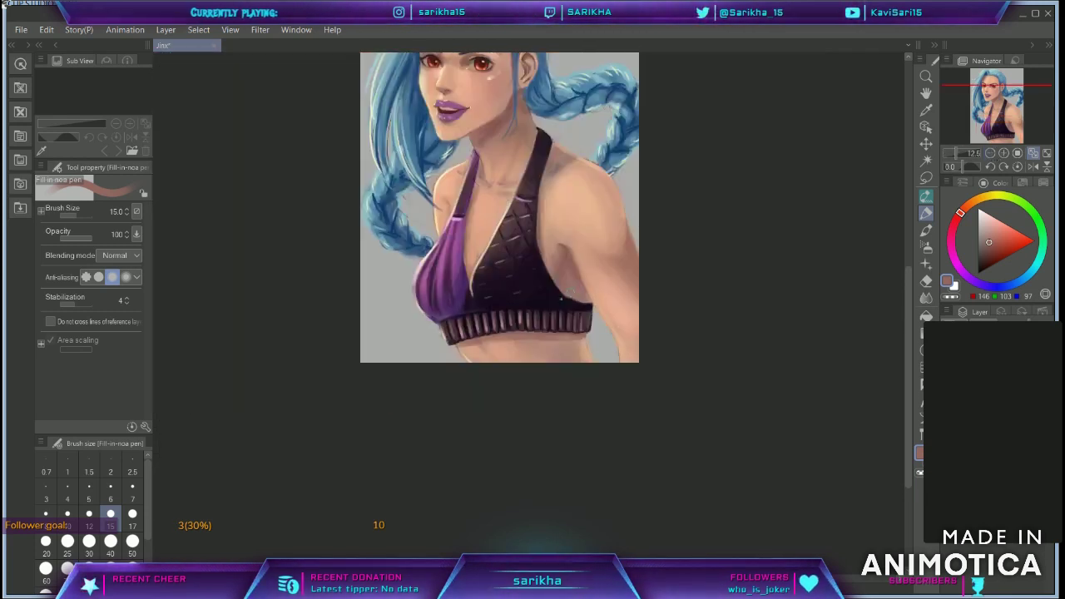
{"action": "key", "text": "bracketright"}
{"action": "key", "text": "bracketright"}
{"action": "left_click_drag", "start_coordinate": [467, 344], "coordinate": [567, 337]}
{"action": "left_click", "coordinate": [508, 347], "text": "alt"}
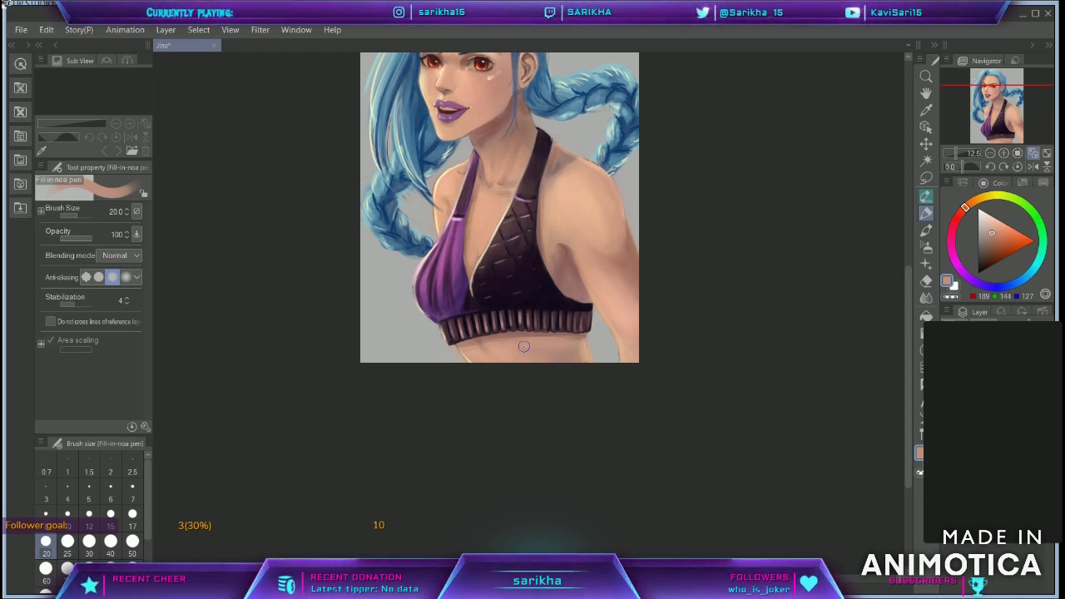
{"action": "left_click", "coordinate": [1044, 152]}
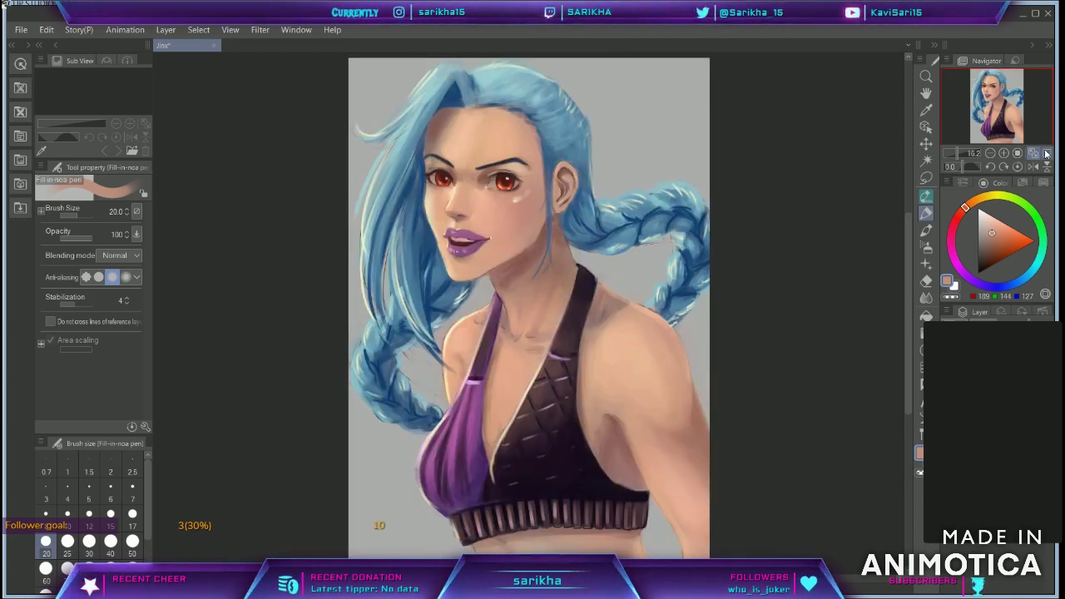